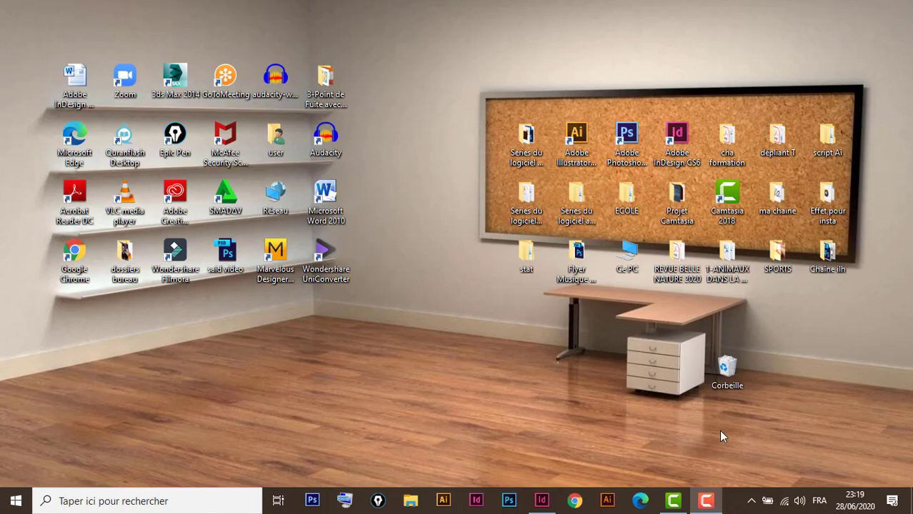
- Switch to InDesign and look through the page spreads of the finished animal magazine, from the cover to the bird article
left_click(542, 502)
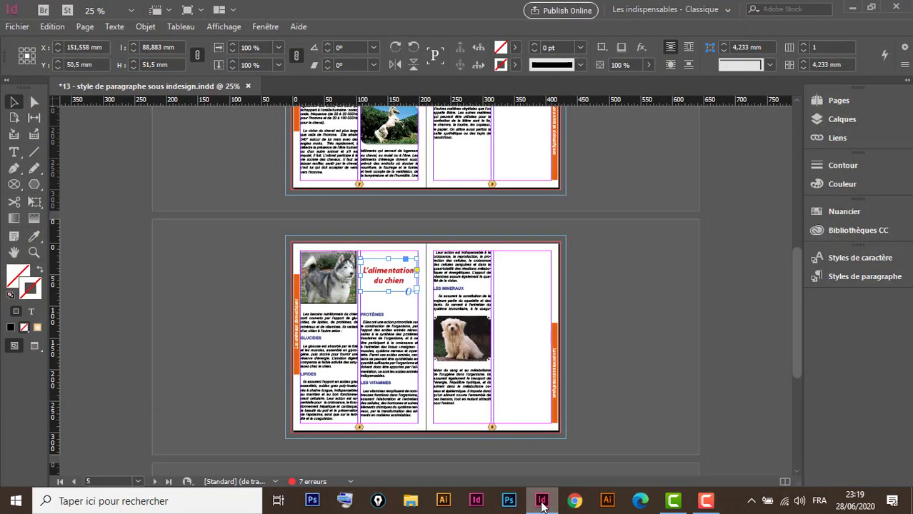
scroll(624, 347, "up", 8)
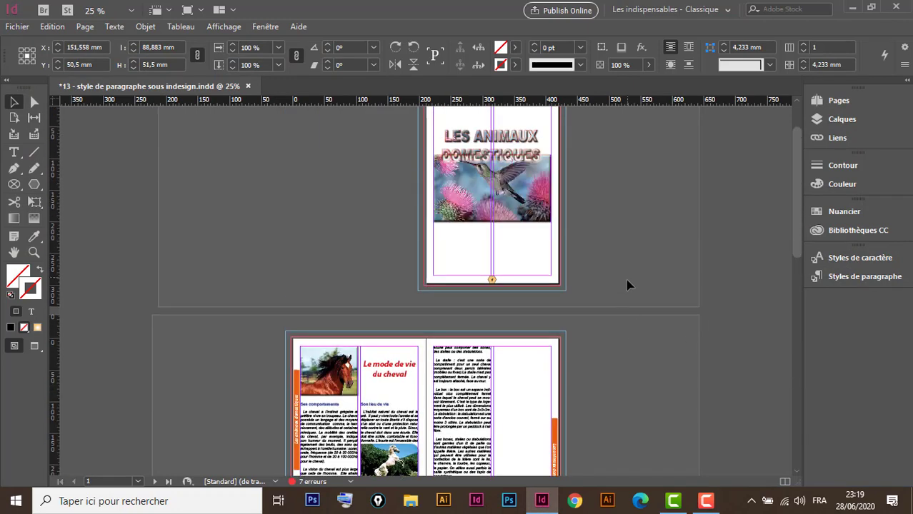
scroll(626, 276, "down", 9)
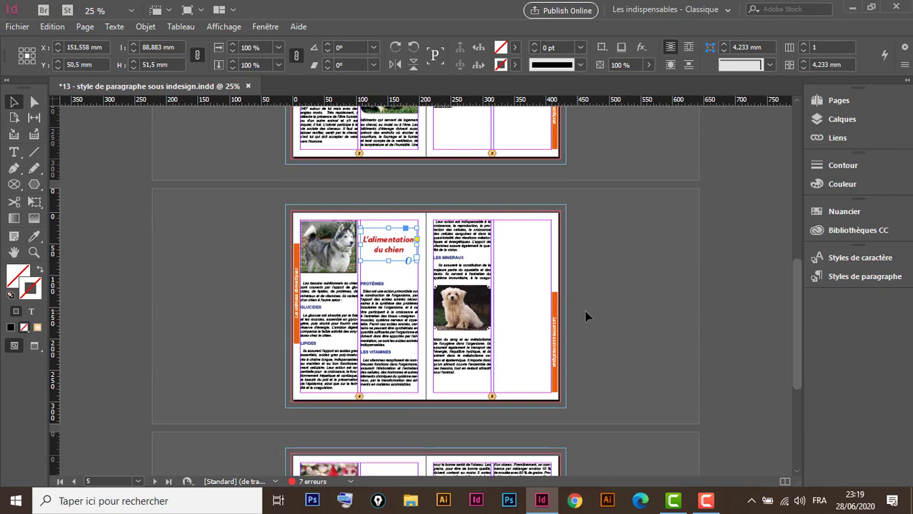
scroll(609, 307, "down", 4)
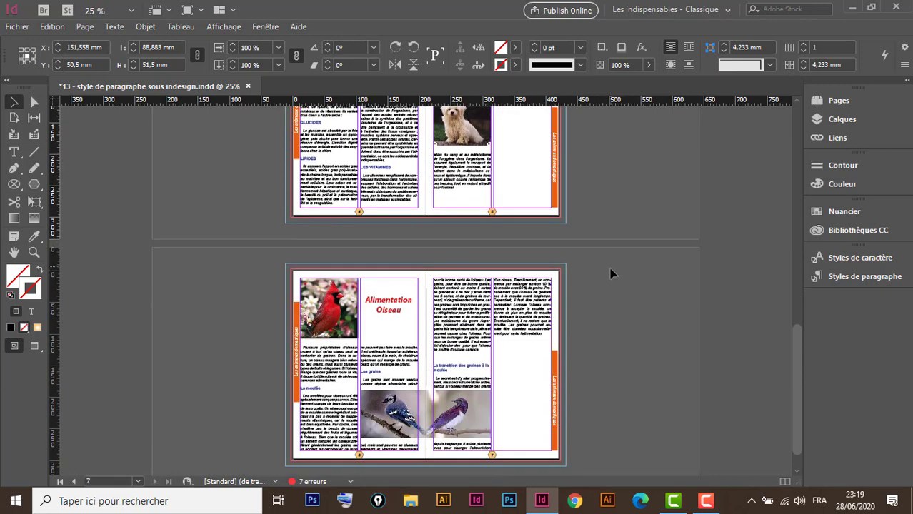
scroll(610, 275, "up", 3)
scroll(408, 270, "up", 2)
scroll(407, 270, "up", 3)
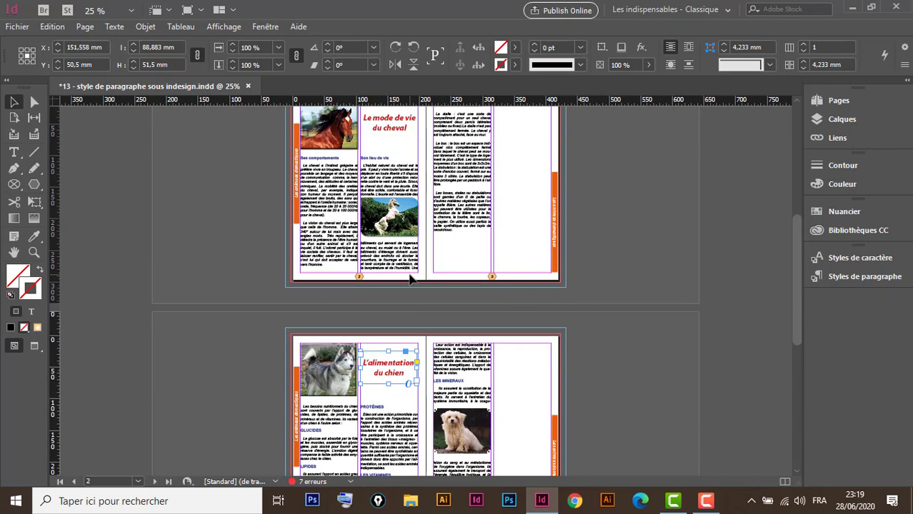
scroll(405, 297, "down", 2)
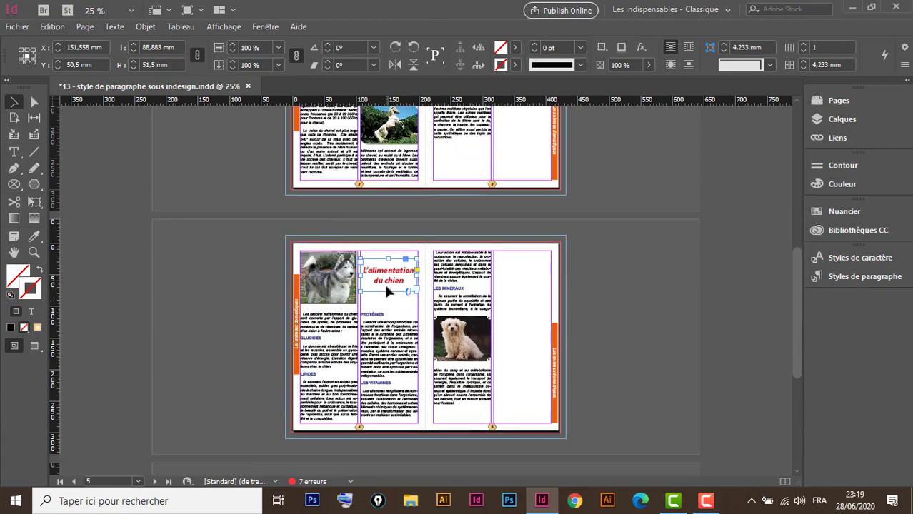
scroll(387, 310, "down", 4)
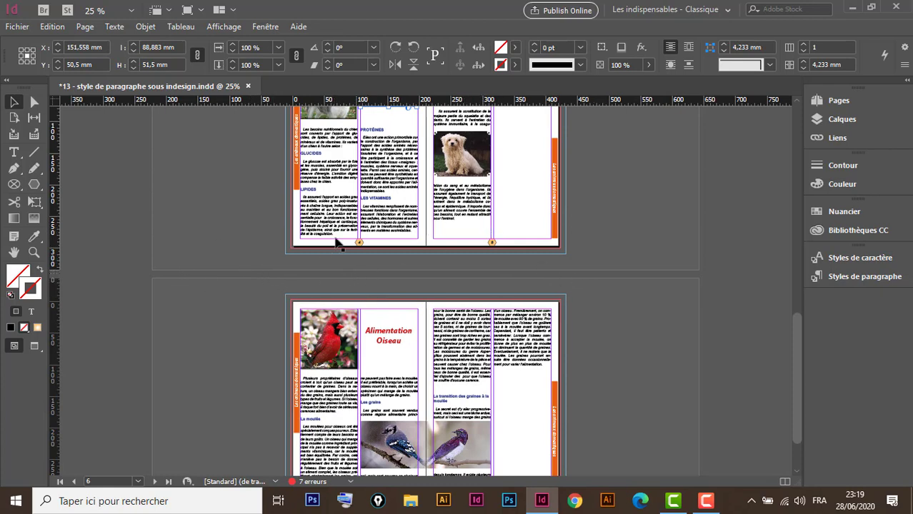
- Review the magazine's document setup for page size, margins, bleed and slug, and check its margins and columns settings
left_click(17, 27)
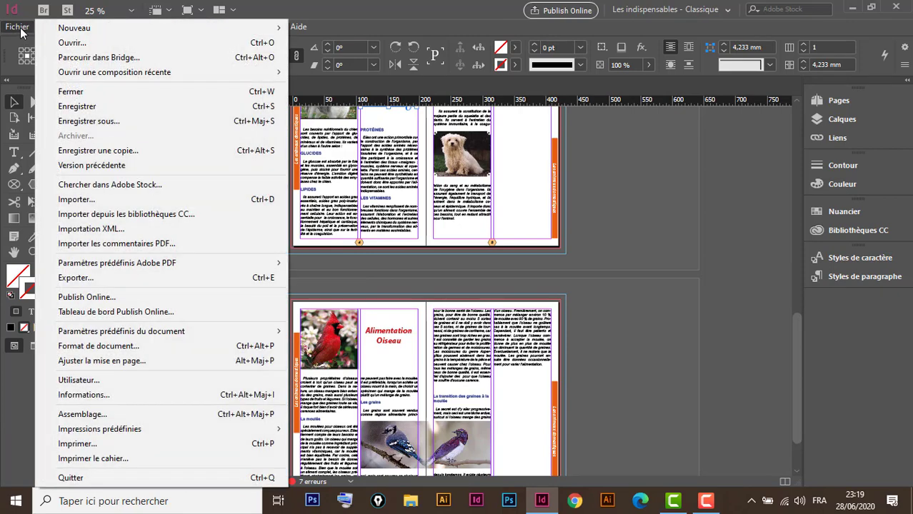
left_click(128, 345)
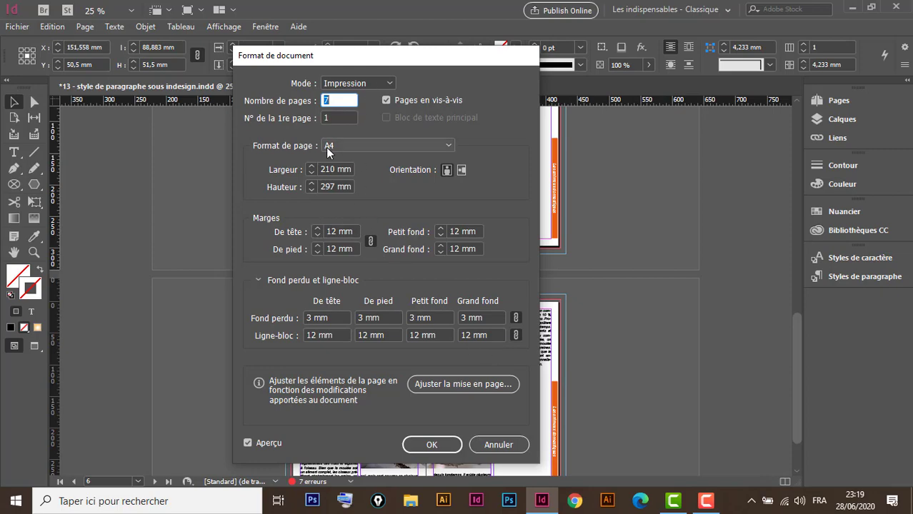
left_click(428, 444)
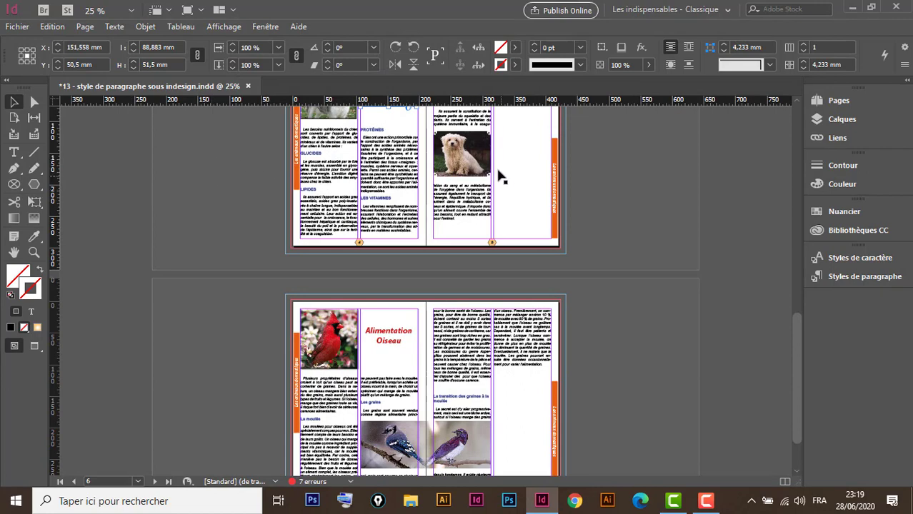
left_click(89, 27)
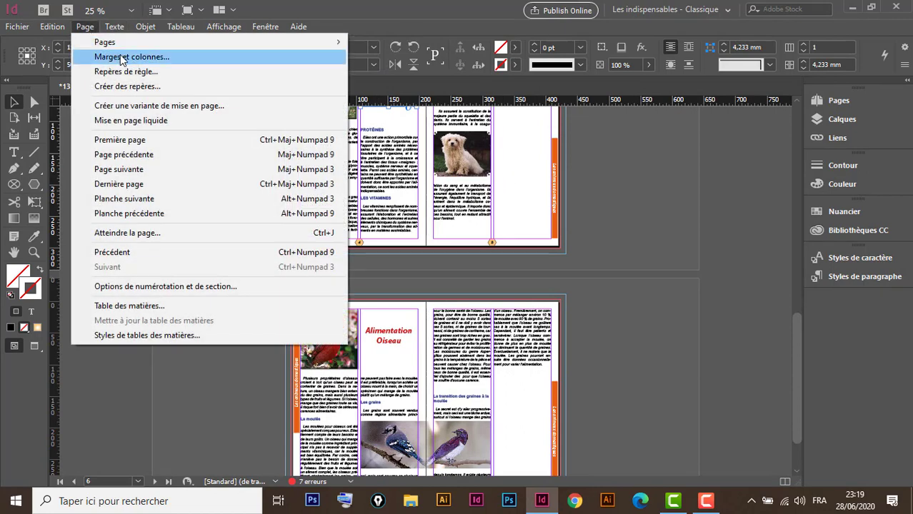
left_click(121, 57)
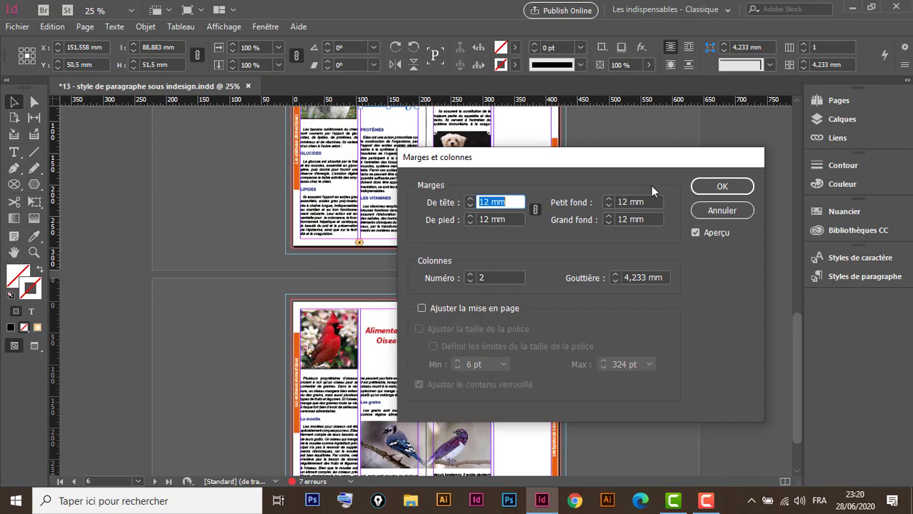
left_click(726, 189)
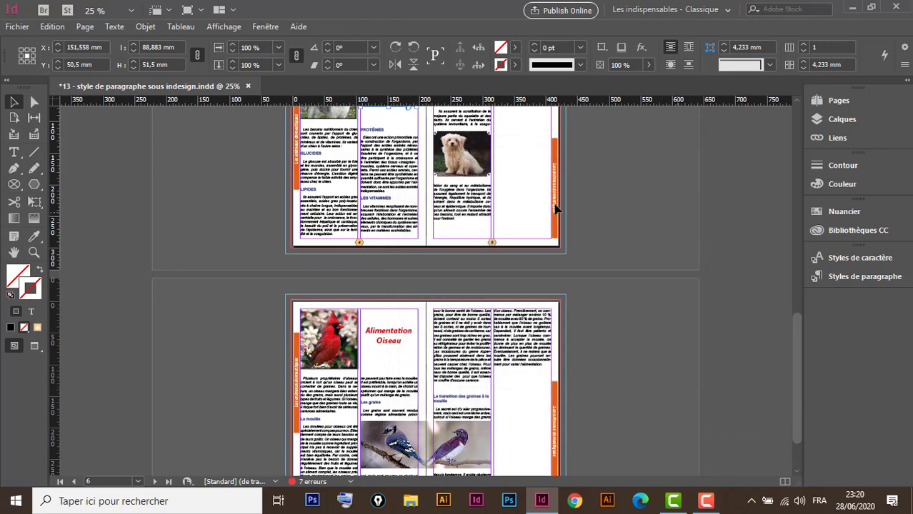
- Start a new A4 portrait print document with 7 facing pages and 2 columns
left_click(17, 27)
mouse_move(213, 28)
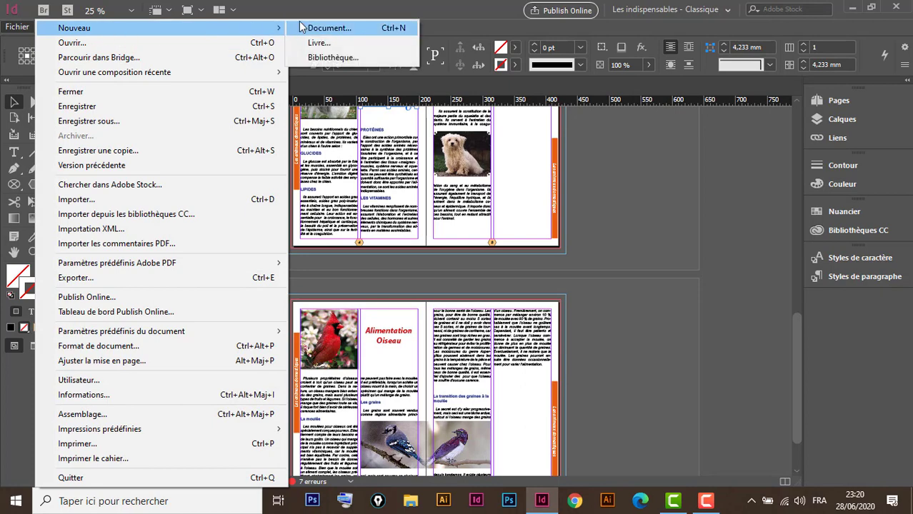
left_click(326, 29)
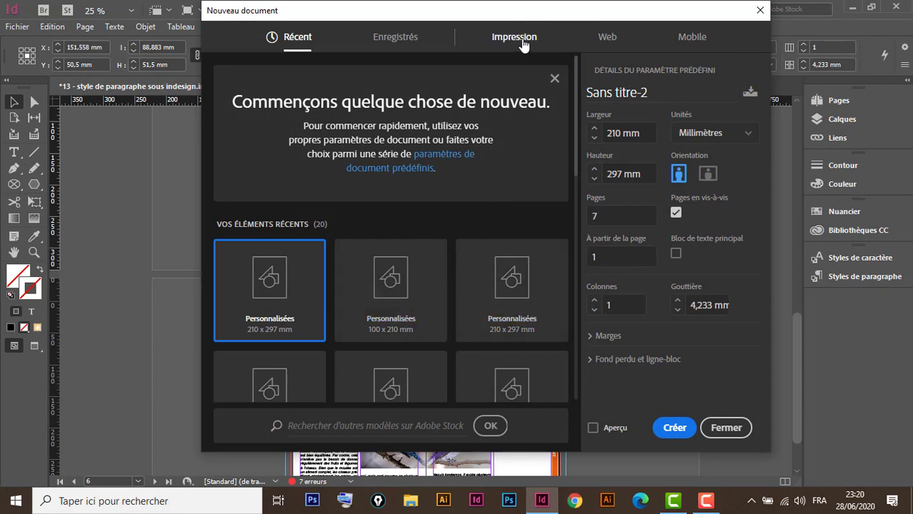
left_click(521, 41)
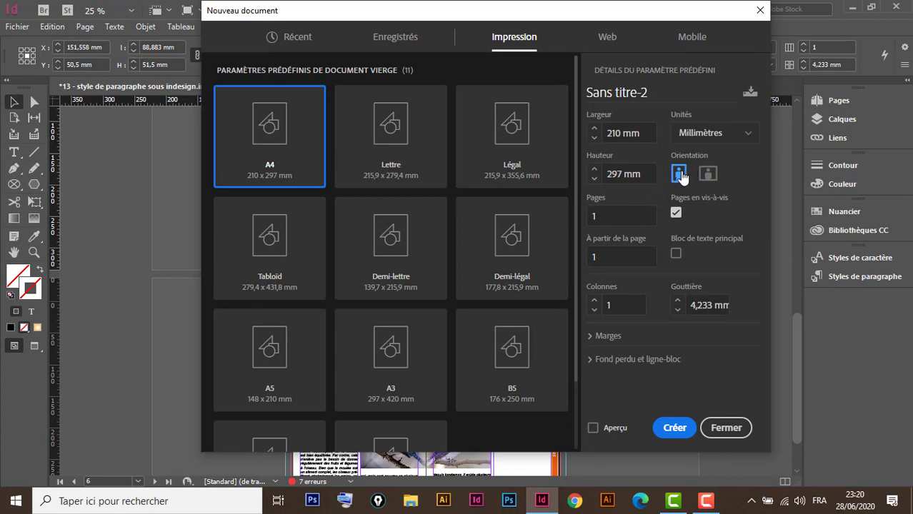
left_click(609, 219)
left_click(608, 218)
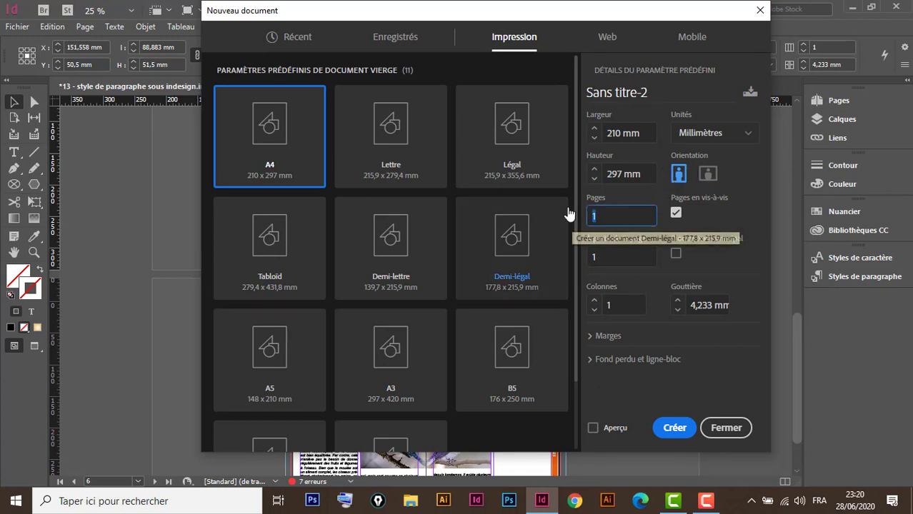
type("7")
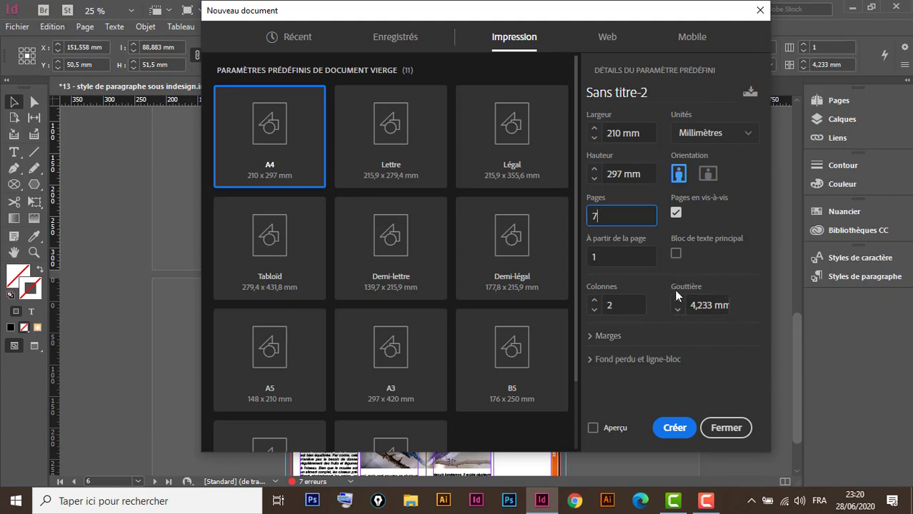
- Set all margins of the new document to 12 mm and the bleed to 3 mm on every side
left_click(593, 340)
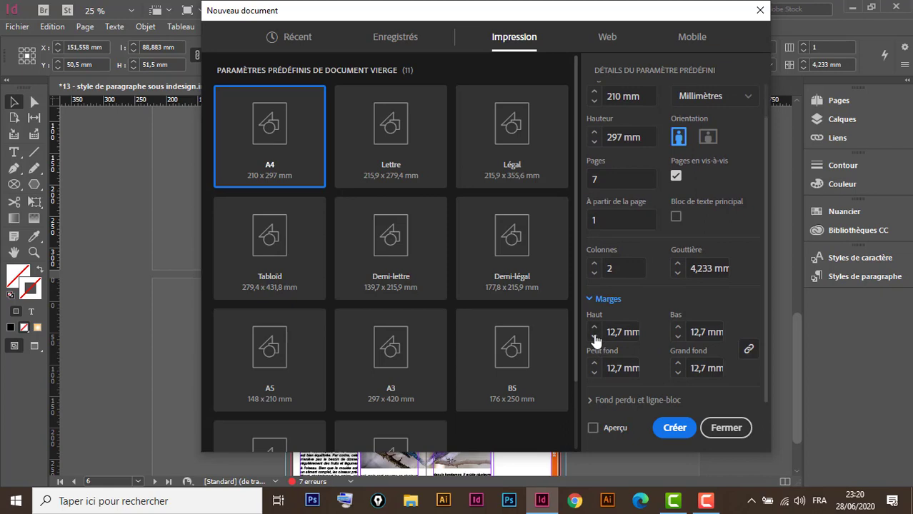
left_click(595, 338)
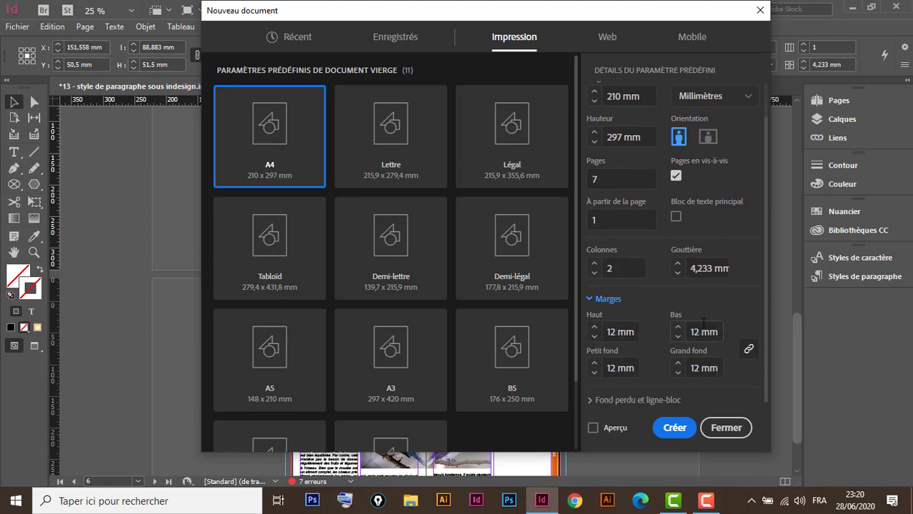
left_click(593, 402)
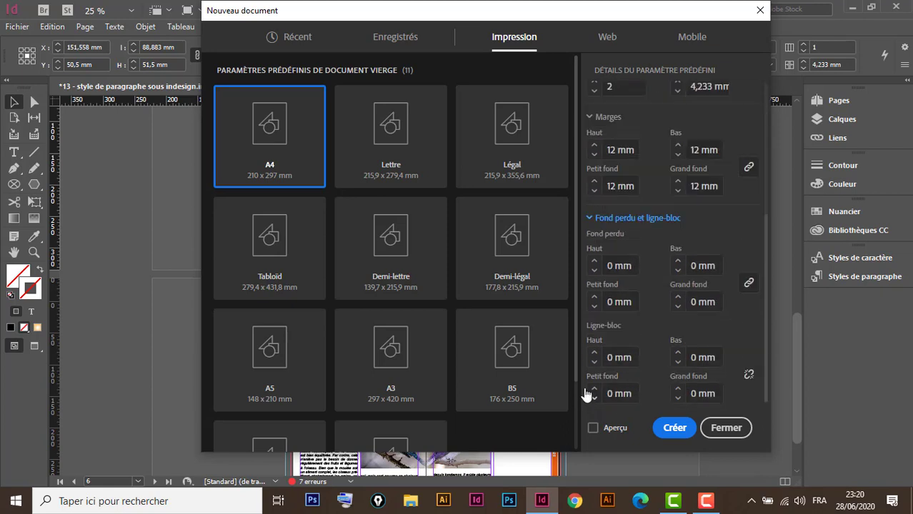
left_click(594, 261)
double_click(594, 261)
- Increase the top slug value and create the document
left_click(593, 352)
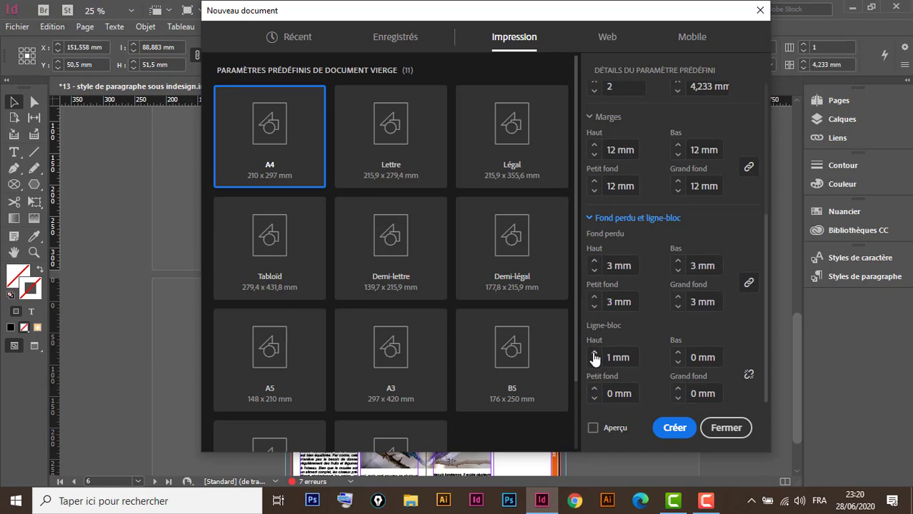
left_click(593, 352)
double_click(594, 353)
left_click(594, 352)
left_click(593, 352)
left_click(593, 352)
left_click(593, 352)
left_click(593, 352)
left_click(593, 353)
left_click(673, 428)
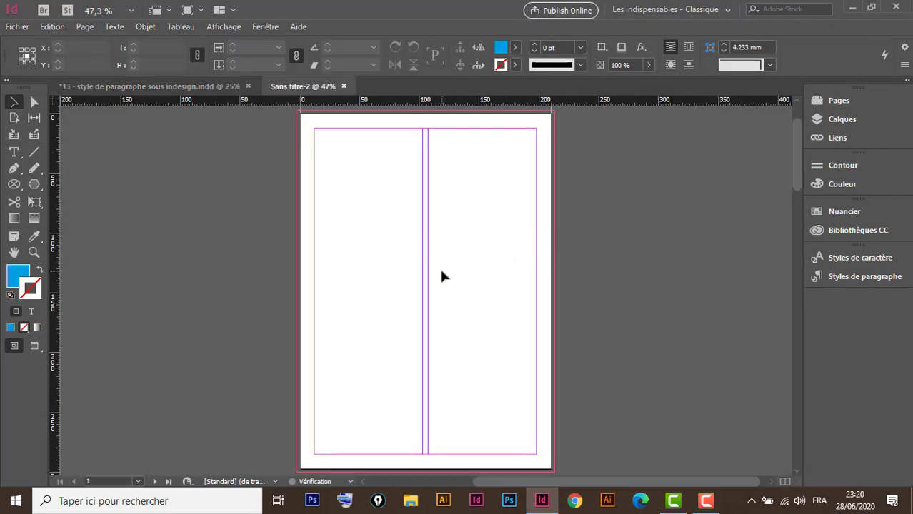
- Examine the A-Gabarit master spread of the finished magazine, including its orange side bands and page number markers
left_click(854, 98)
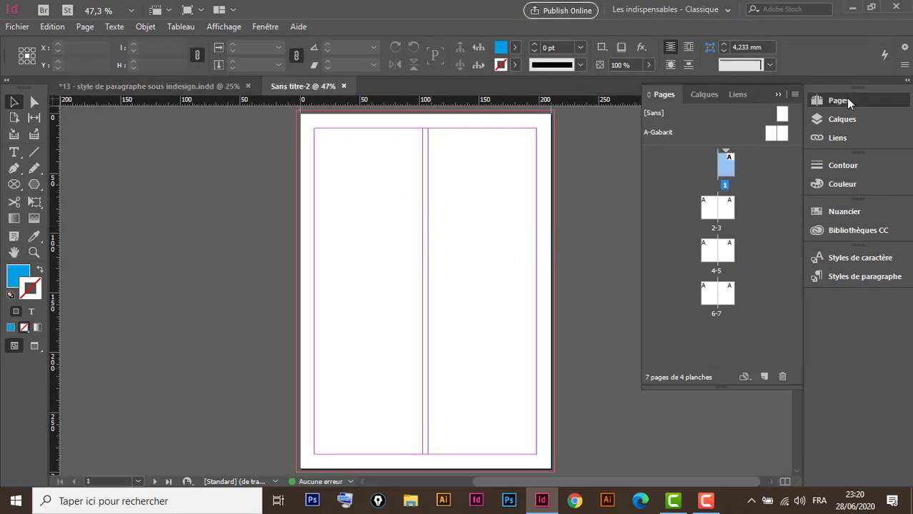
left_click(665, 132)
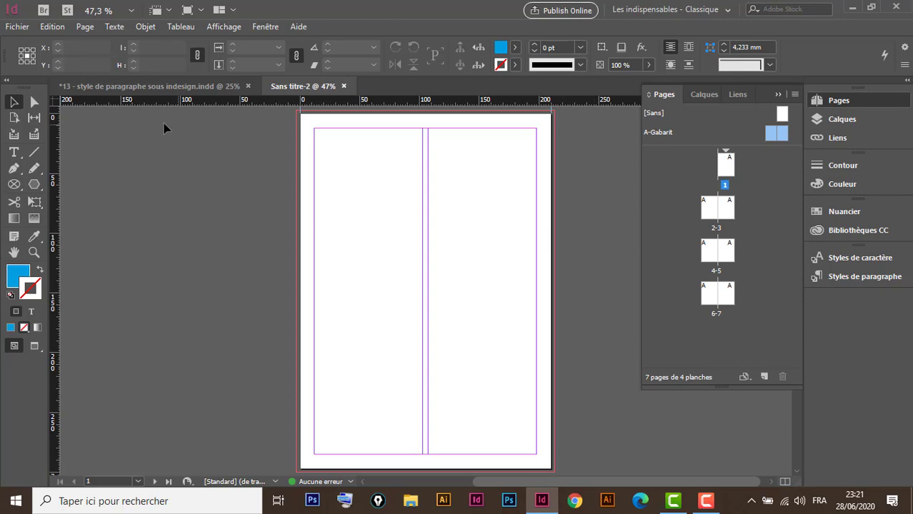
left_click(162, 86)
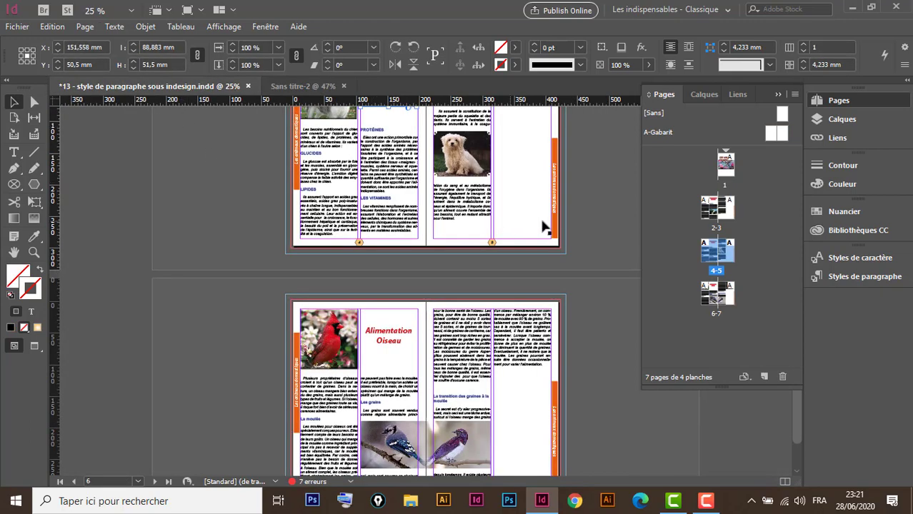
double_click(660, 133)
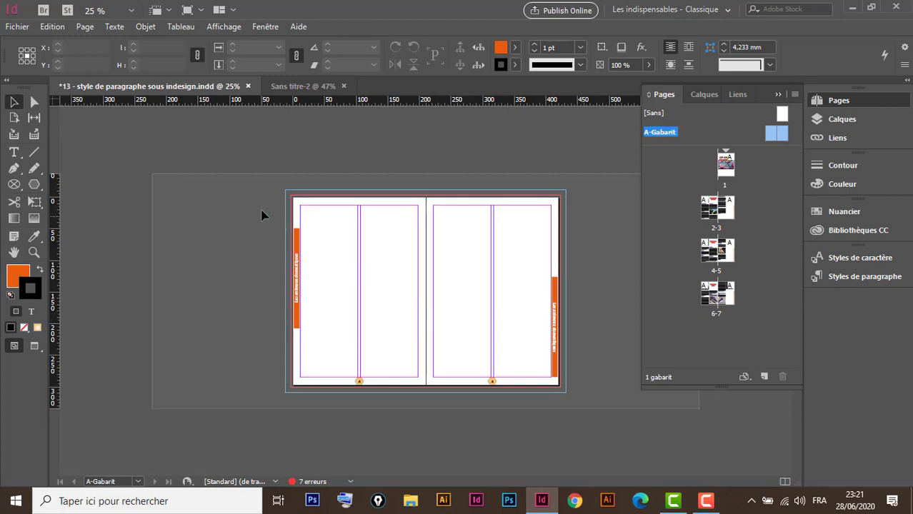
left_click_drag(265, 200, 587, 386)
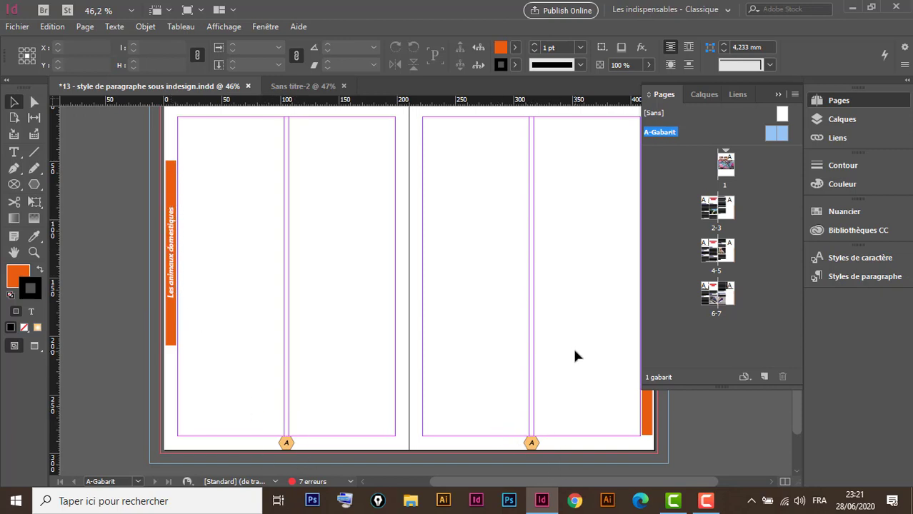
left_click_drag(581, 335, 494, 348)
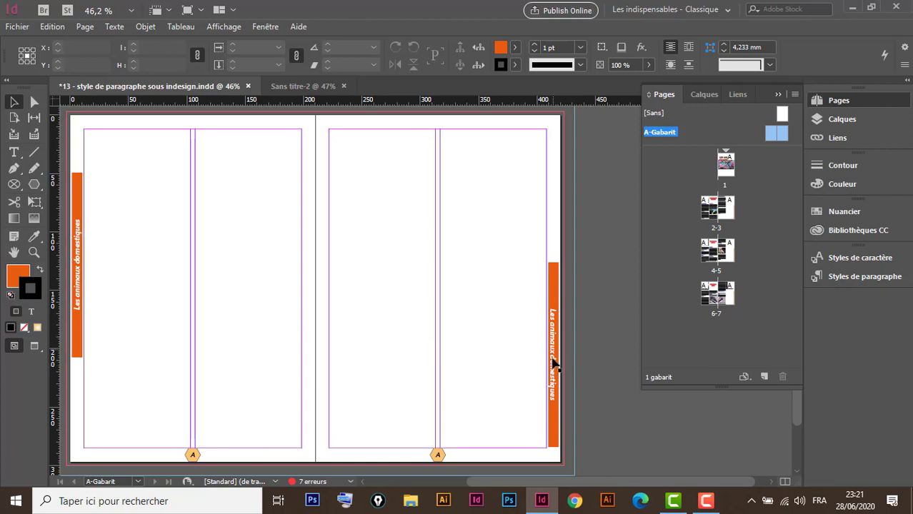
- On the new document's A-Gabarit master, add a text frame across both columns of the left page reading "LES ANIMAUX DOMESTIQUES"
left_click(307, 86)
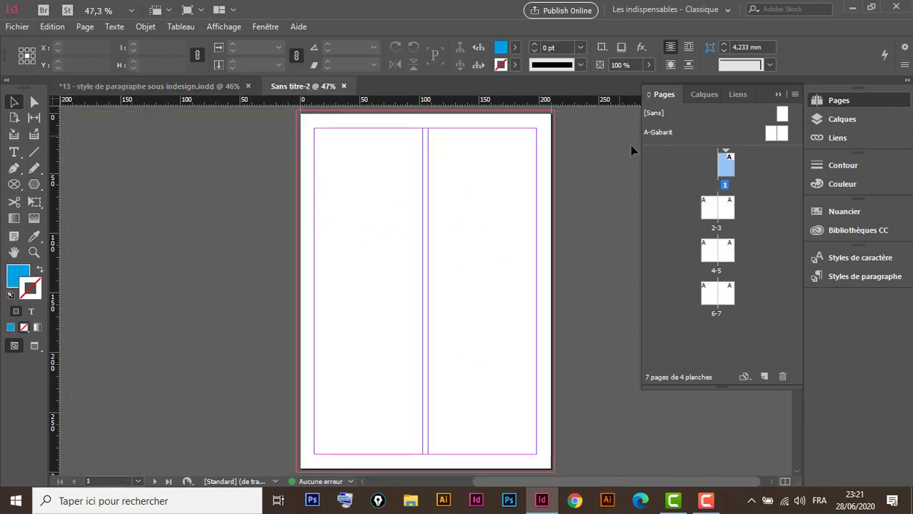
double_click(657, 132)
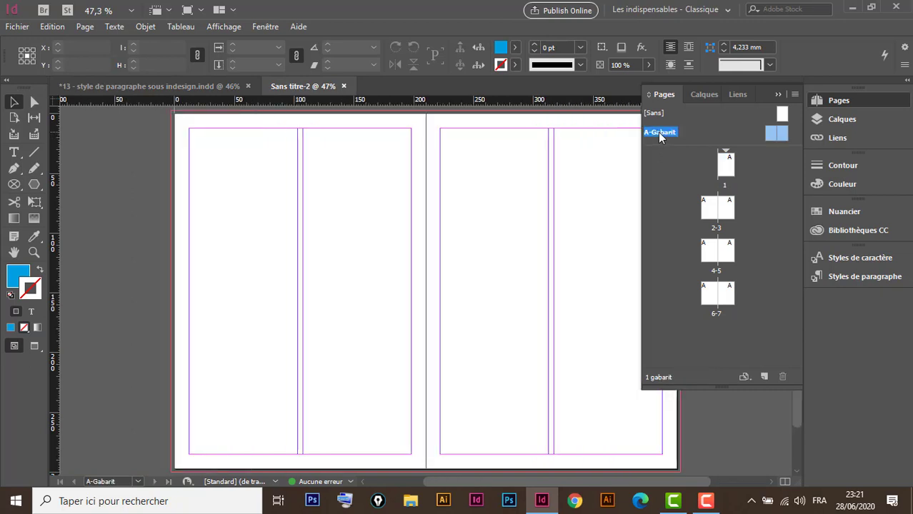
left_click(13, 152)
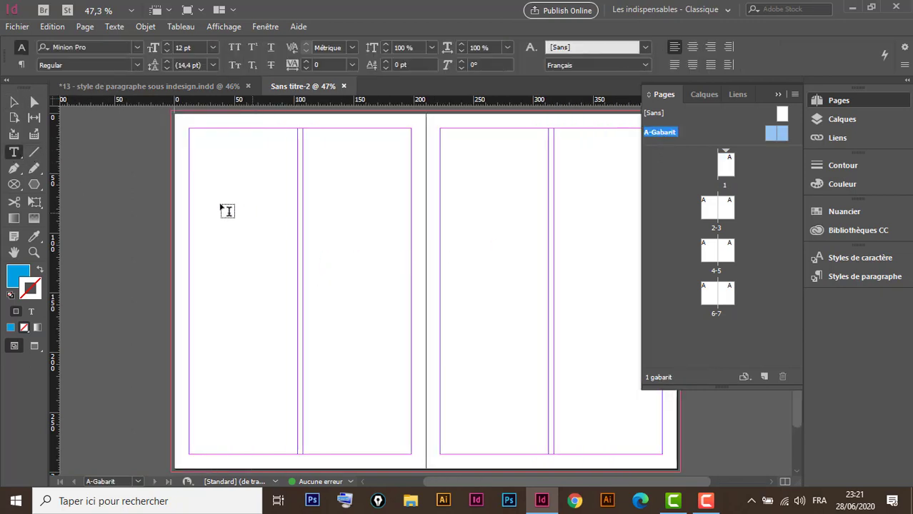
left_click_drag(190, 209, 411, 225)
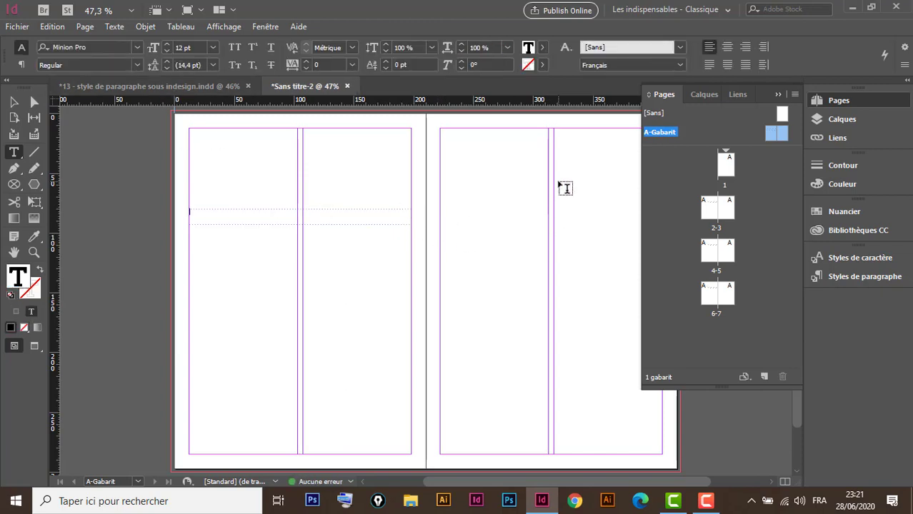
type("TIQUES ANIMAUX DOMEST")
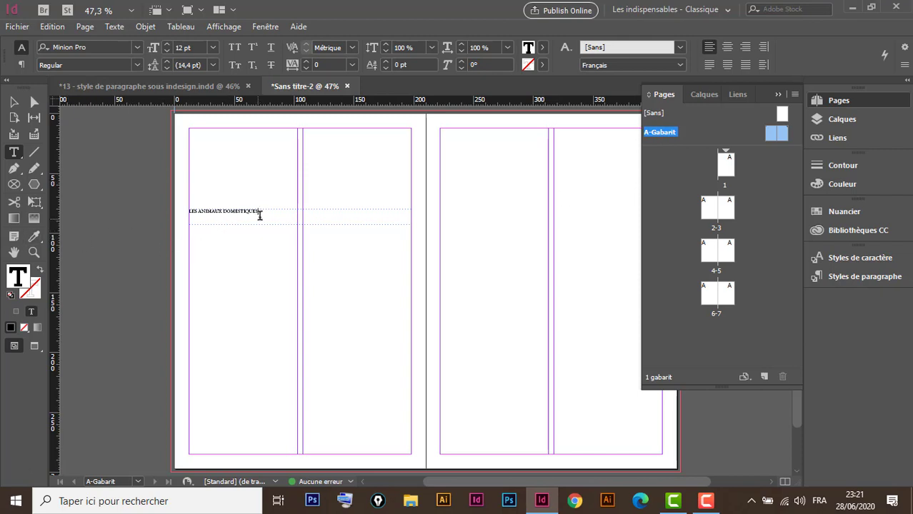
- Set the "LES ANIMAUX DOMESTIQUES" title text to the Arial font in Bold Italic
left_click_drag(259, 214, 163, 210)
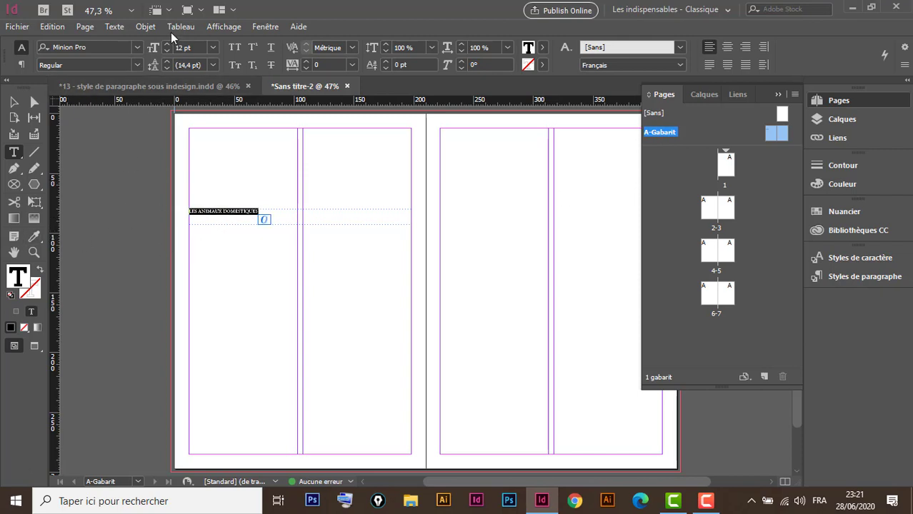
left_click(140, 46)
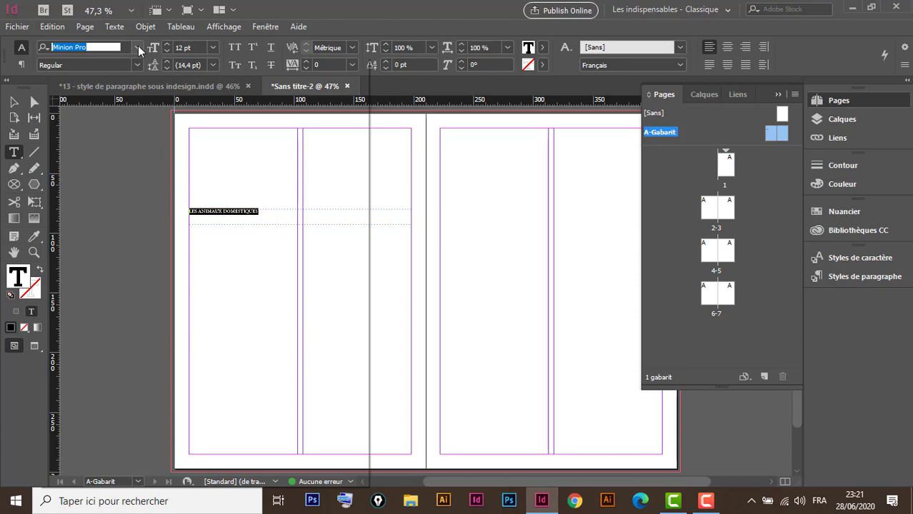
left_click(138, 47)
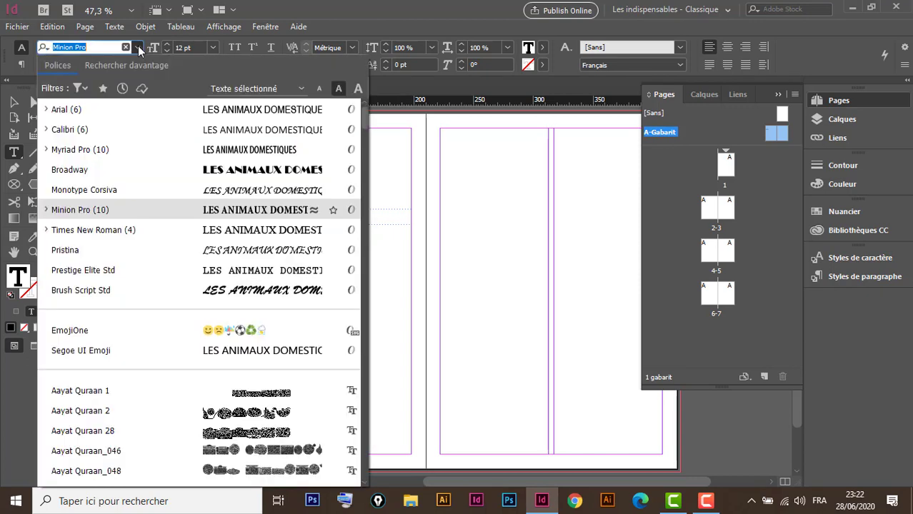
left_click(90, 111)
left_click(135, 65)
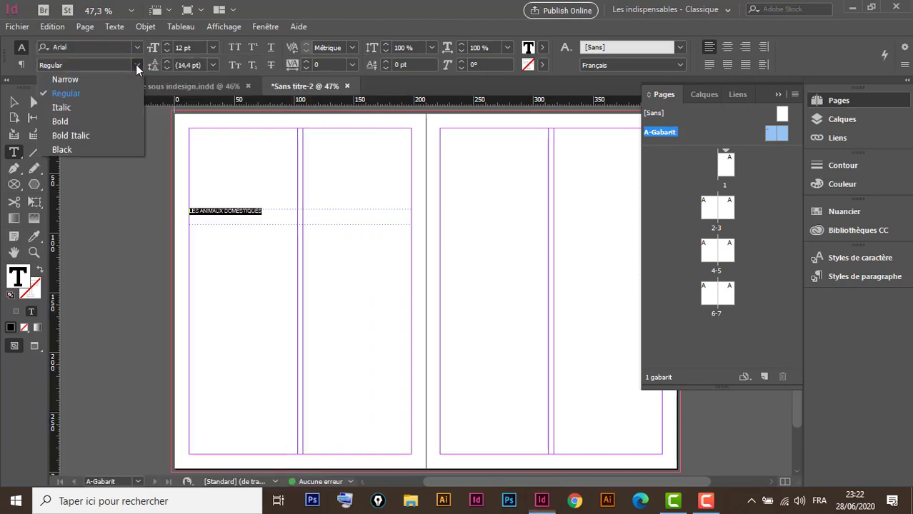
left_click(94, 135)
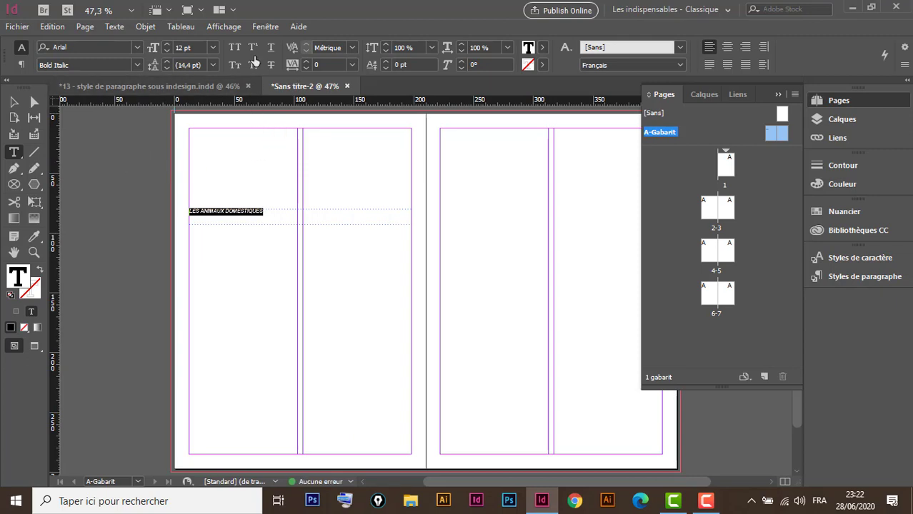
- Set the title's font size to 14 pt and centre the text horizontally in its frame
left_click(167, 42)
left_click(167, 43)
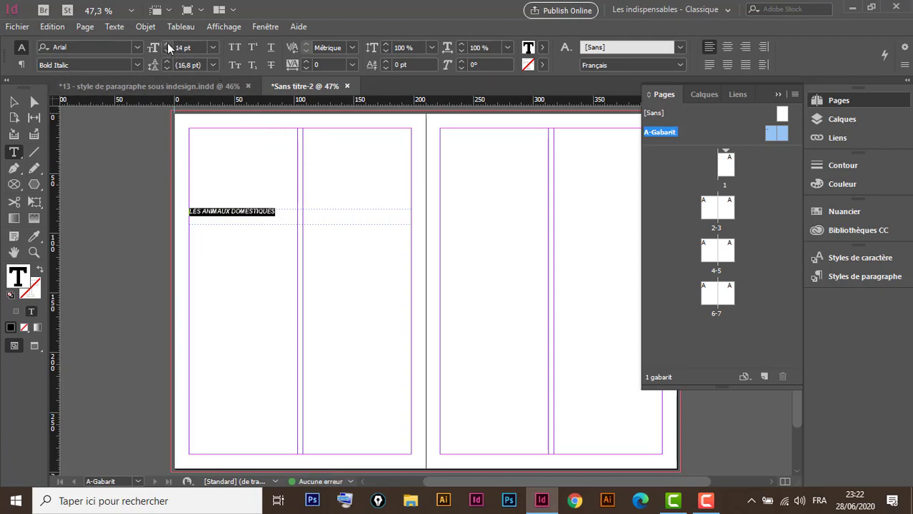
left_click(22, 64)
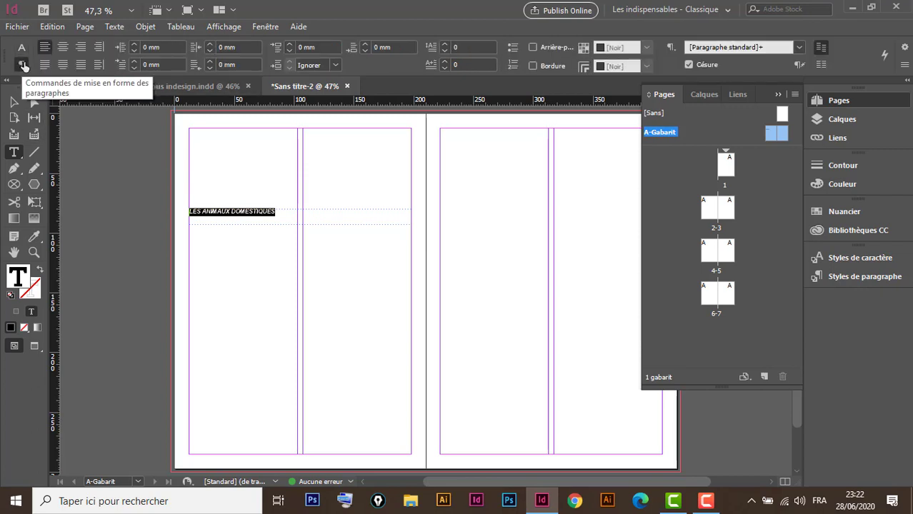
left_click(62, 47)
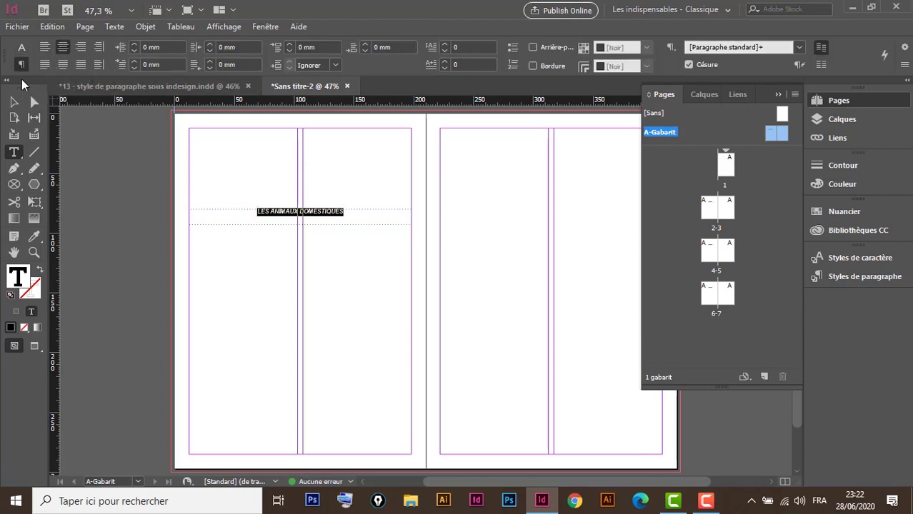
- Fill the title's text frame with the yellow swatch C=0 M=0 J=100 N=0
left_click(14, 102)
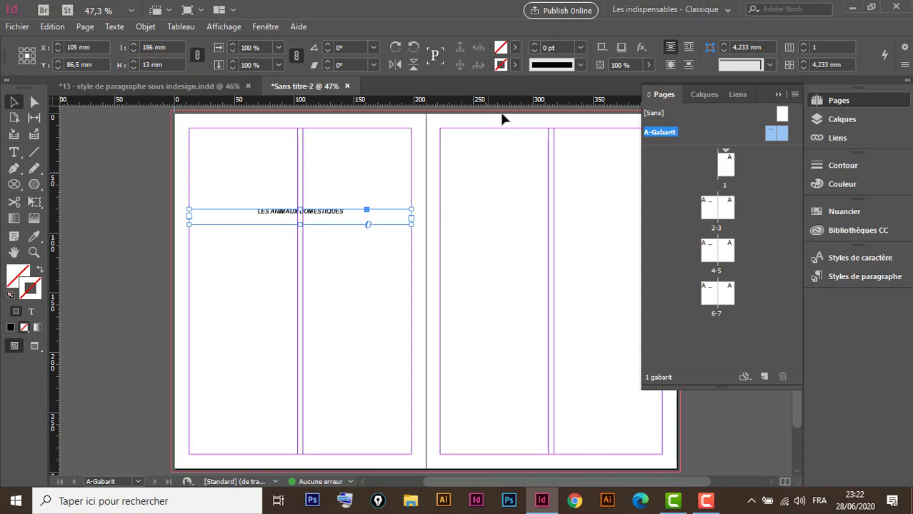
left_click(514, 48)
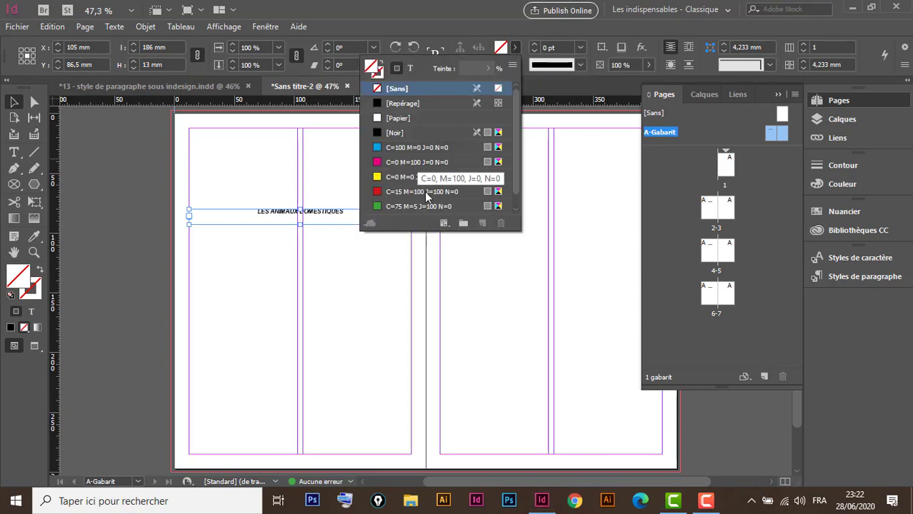
scroll(514, 135, "down", 1)
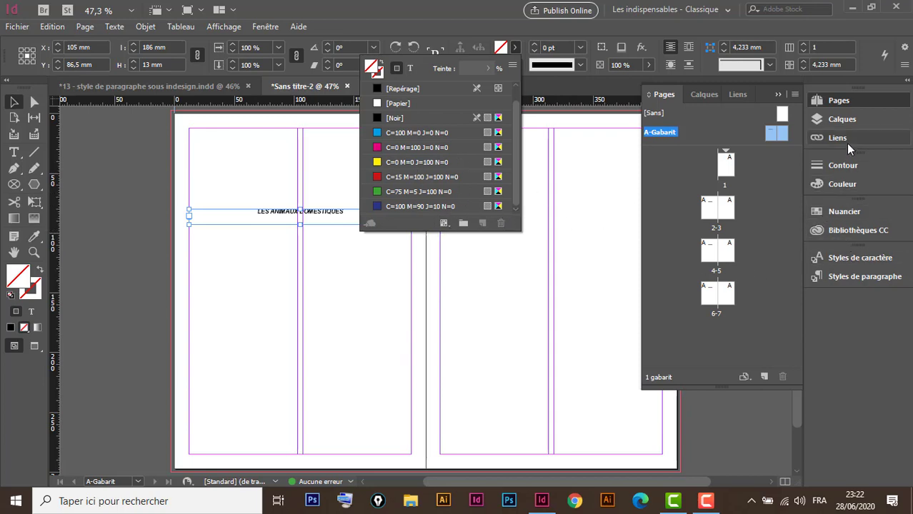
left_click(842, 211)
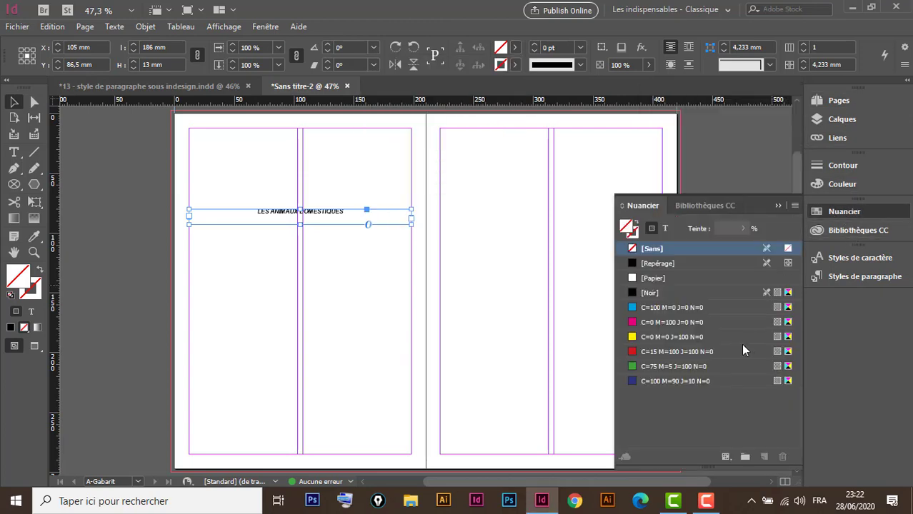
left_click(703, 337)
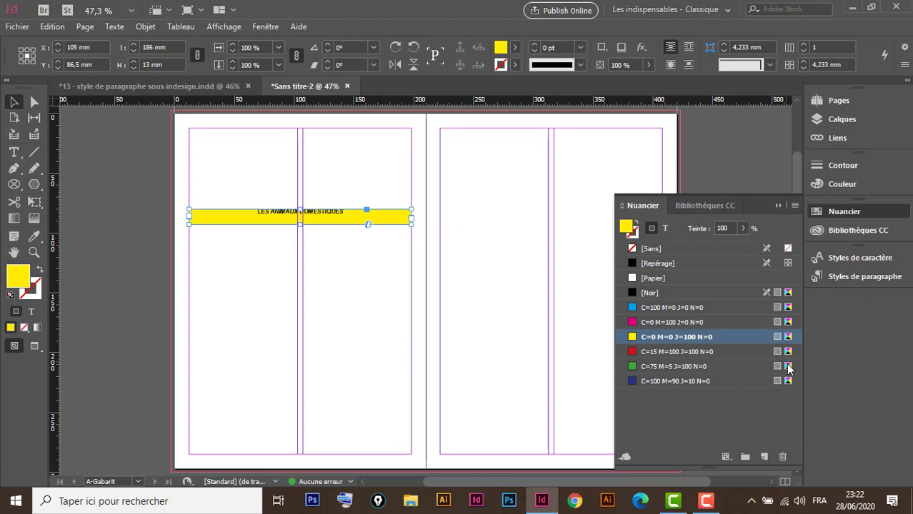
- Duplicate the yellow swatch, apply the copy to the title frame and set the copy's magenta to 77% for an orange fill
right_click(746, 339)
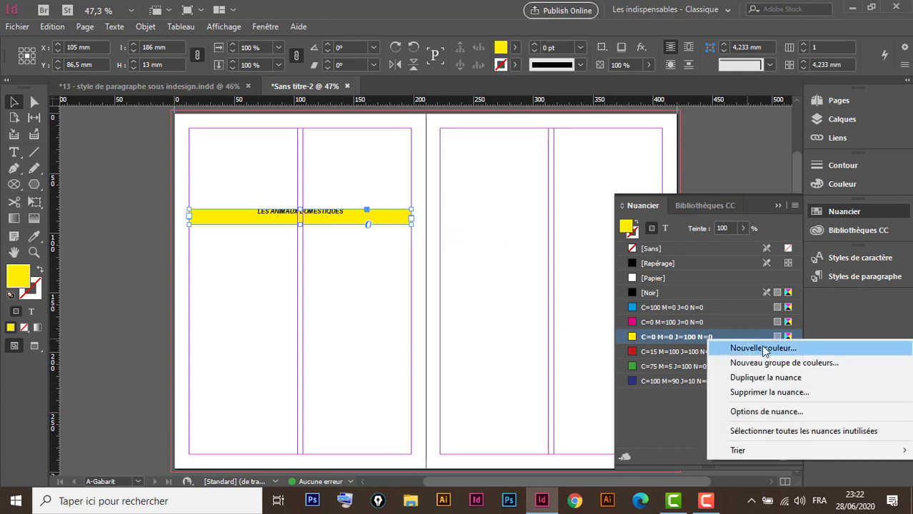
left_click(781, 384)
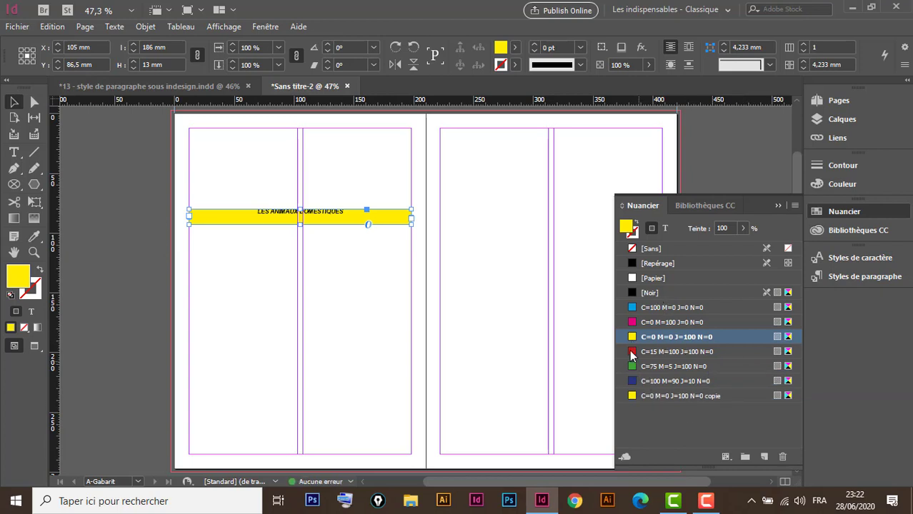
left_click(733, 397)
double_click(734, 397)
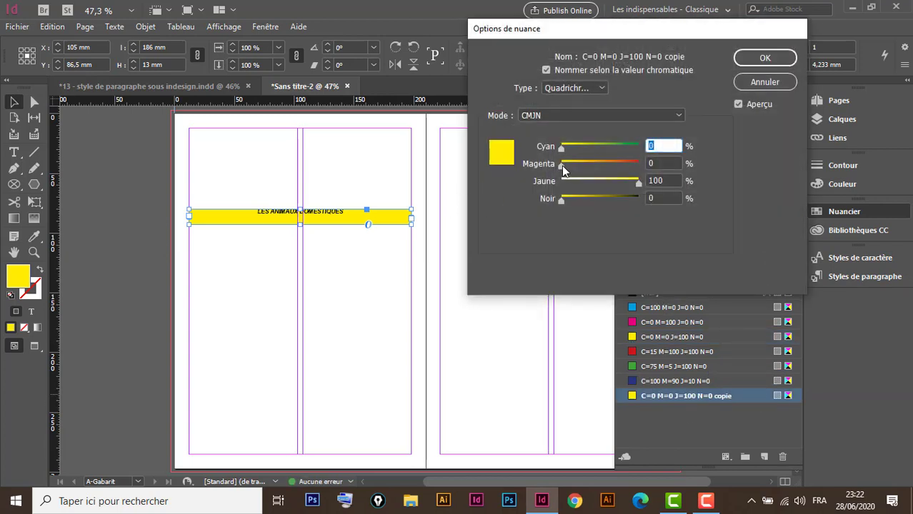
left_click_drag(562, 165, 621, 169)
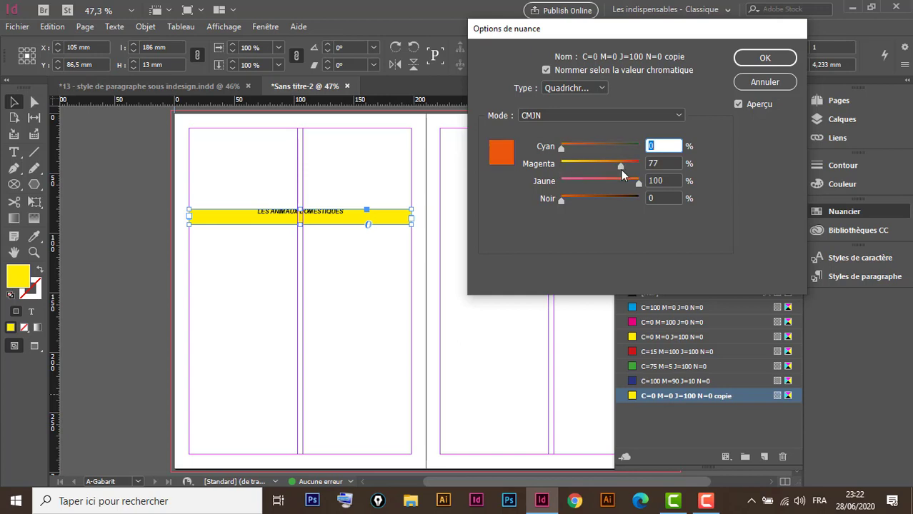
left_click(764, 60)
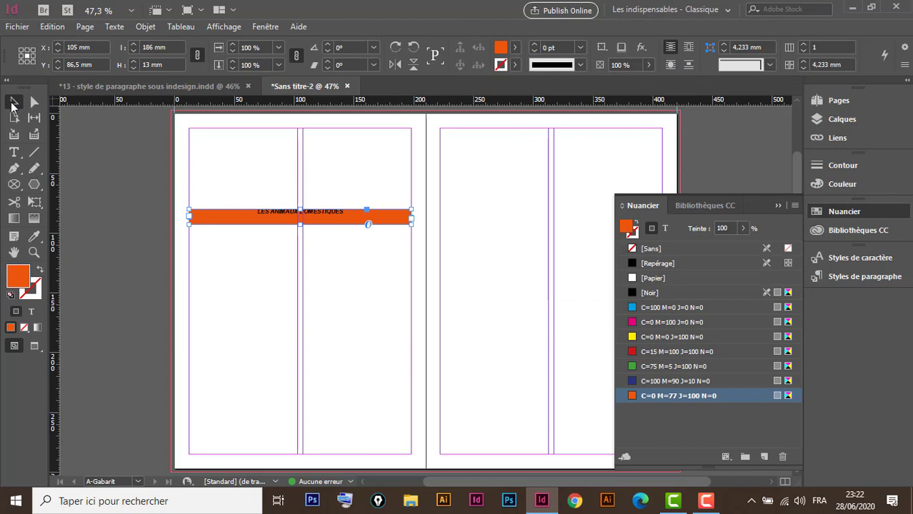
- Select all the title text in the orange frame and set its font size to 18 pt
double_click(321, 212)
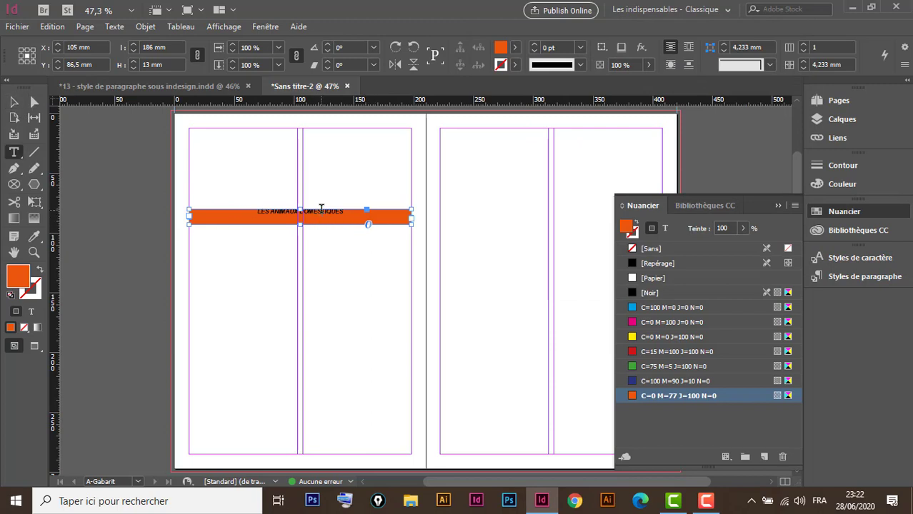
key("ctrl+a")
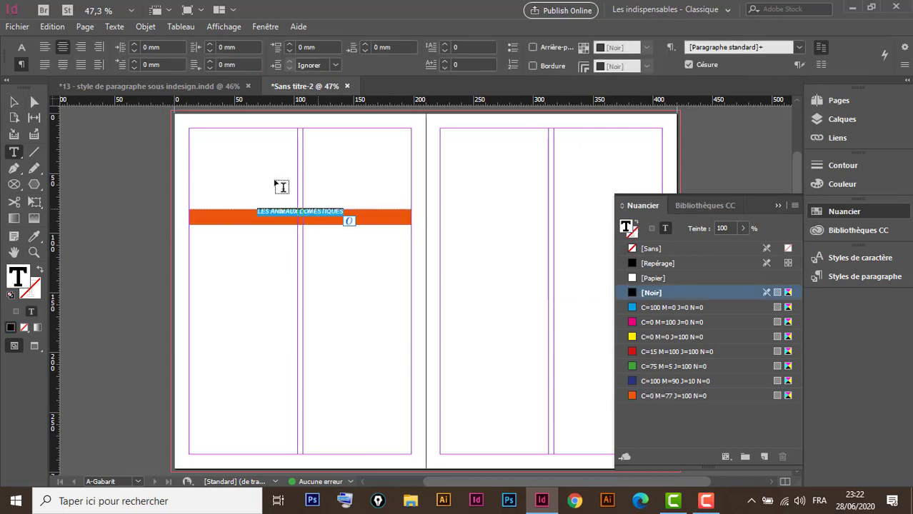
left_click(21, 47)
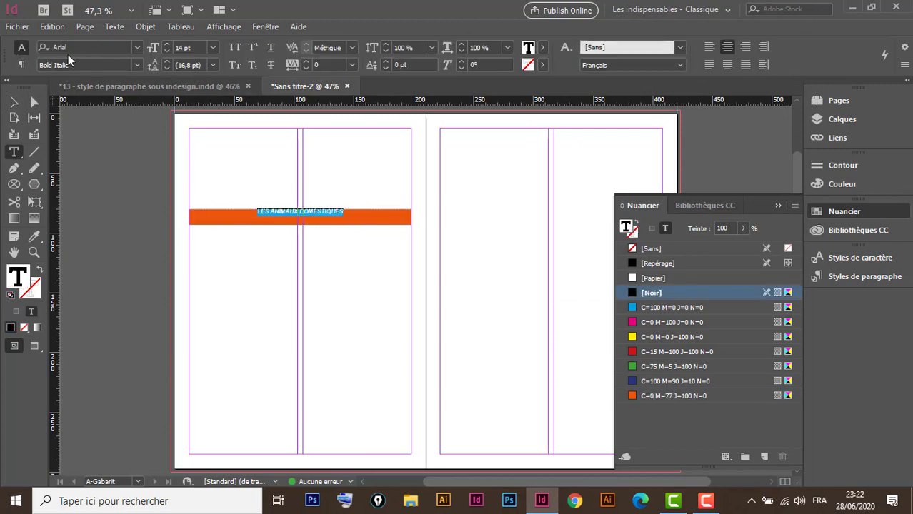
left_click(167, 44)
left_click(168, 45)
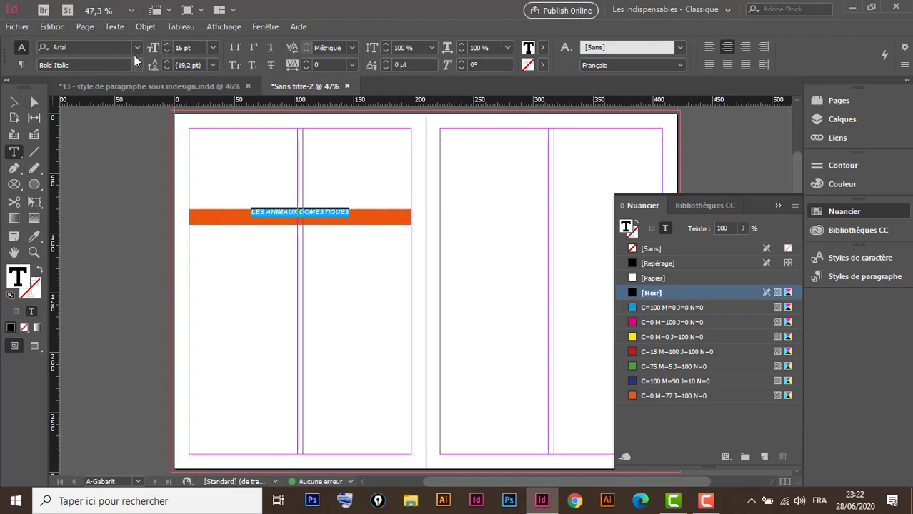
left_click(167, 45)
left_click(167, 44)
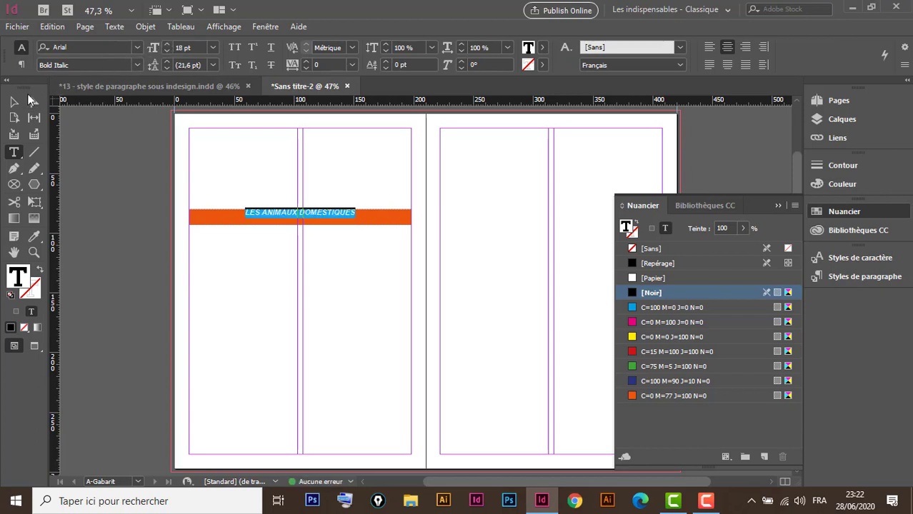
- Colour the title text white with the [Papier] swatch, keeping the frame's orange fill
left_click(14, 101)
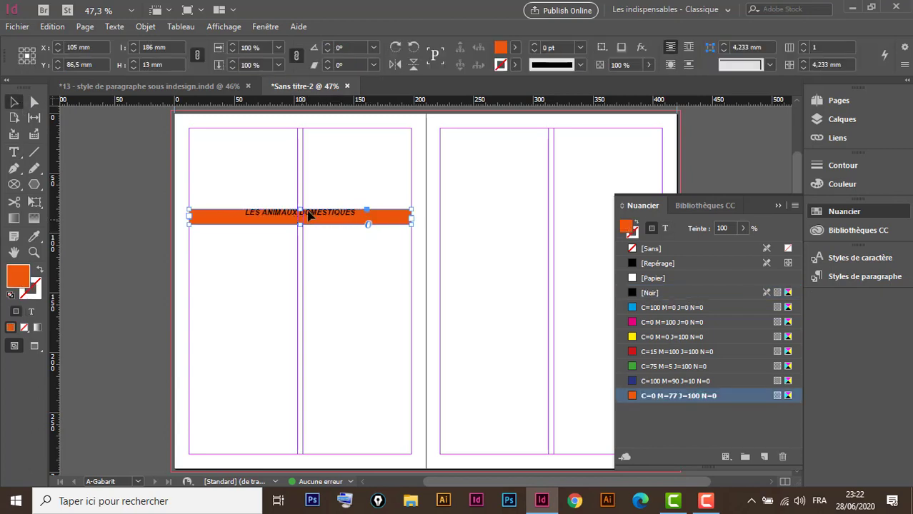
key("ctrl+space")
left_click_drag(159, 183, 442, 270)
key("space")
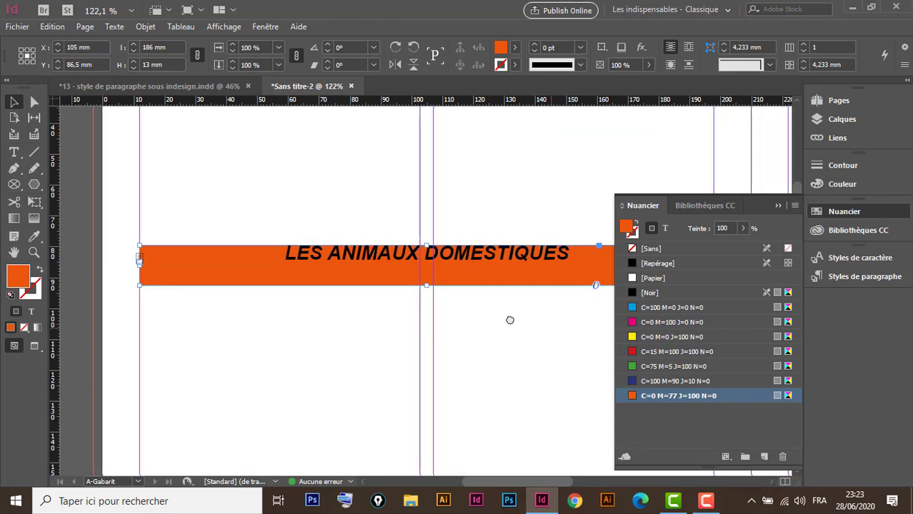
left_click_drag(509, 320, 423, 319)
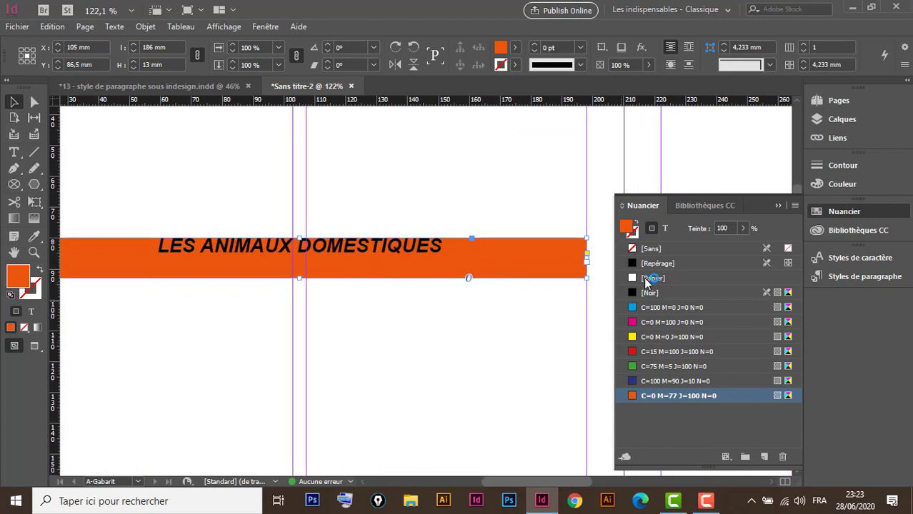
left_click(665, 228)
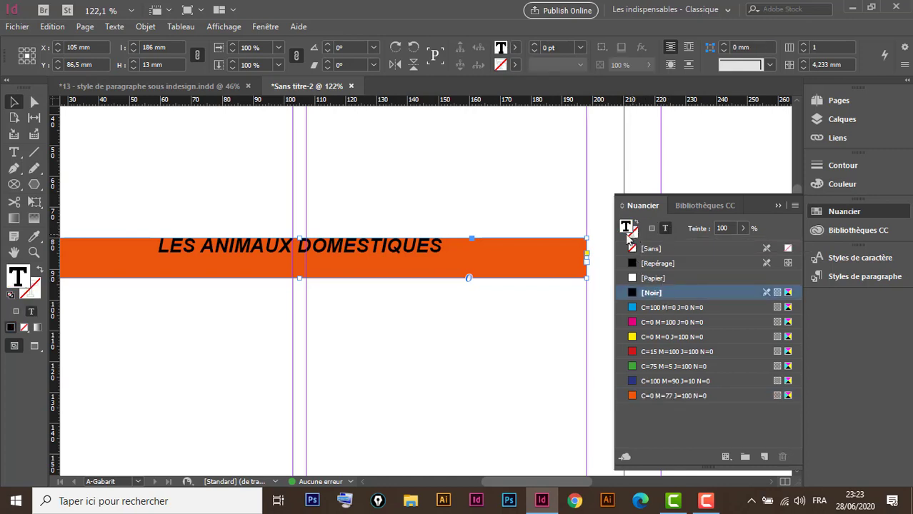
left_click(653, 280)
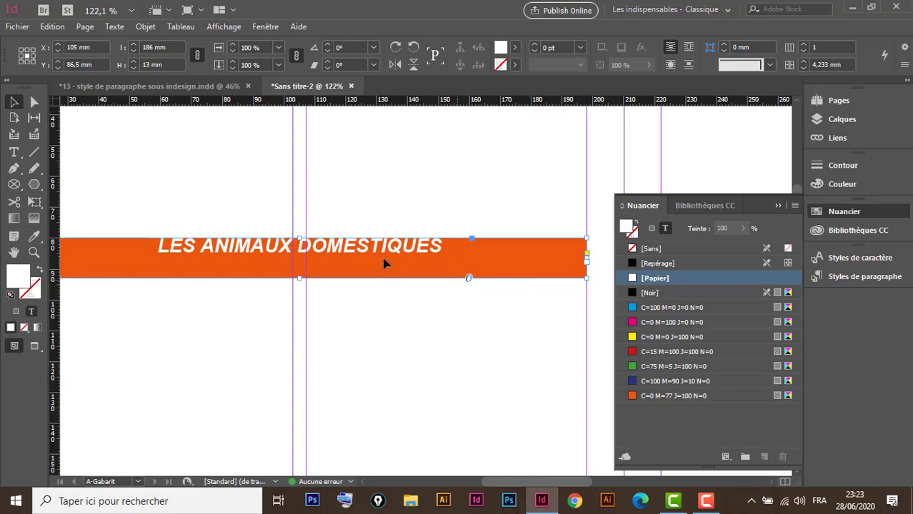
- Set the title frame's vertical justification to Centrer in the text frame options
right_click(477, 254)
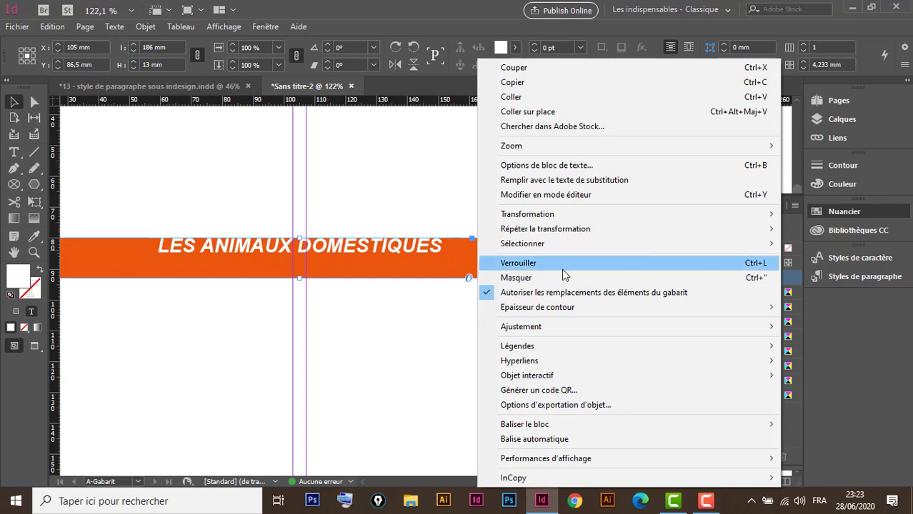
left_click(569, 166)
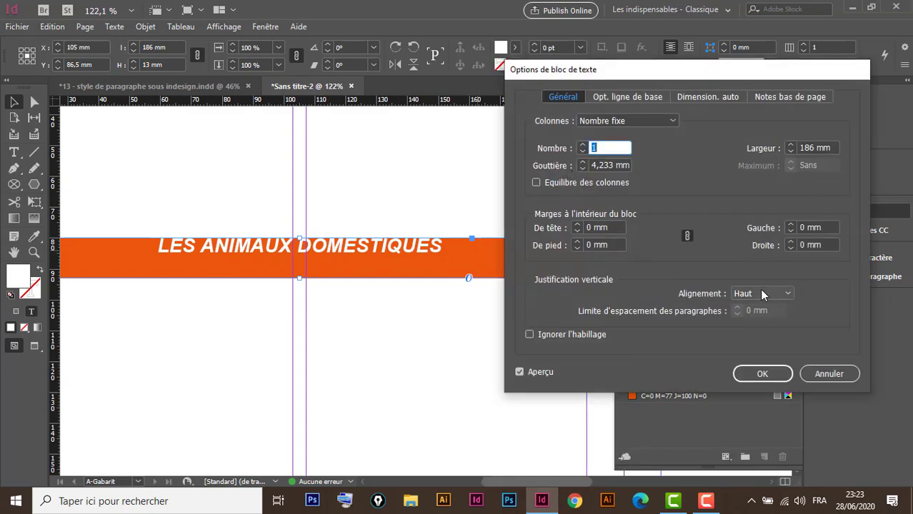
left_click(762, 294)
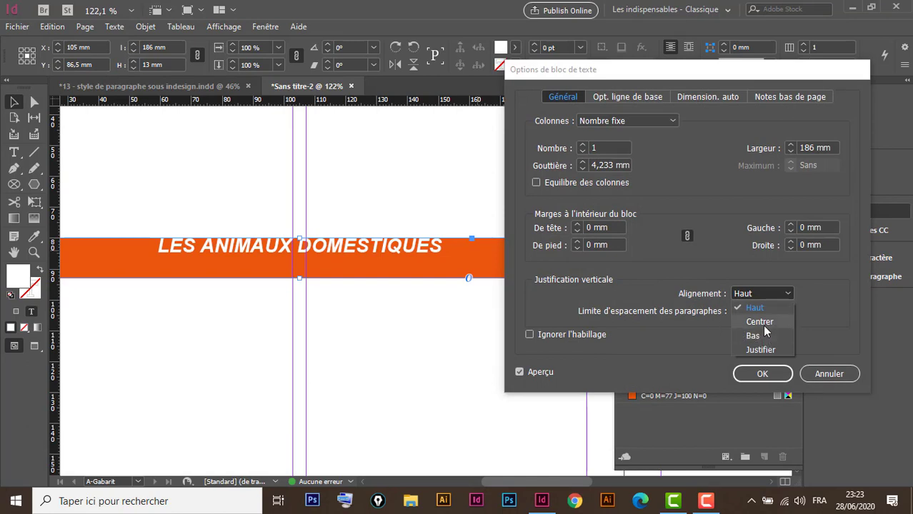
left_click(761, 322)
left_click(766, 377)
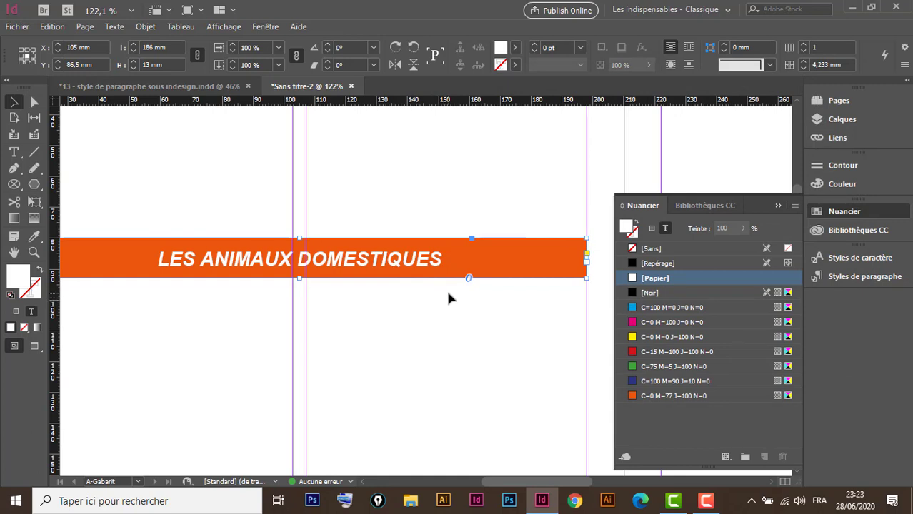
key("ctrl+minus")
key("ctrl+minus")
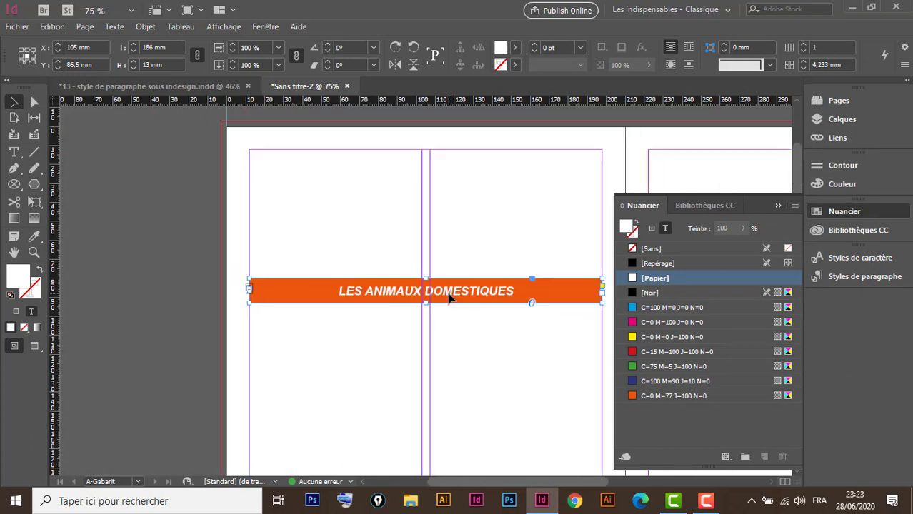
scroll(558, 305, "up", 1)
scroll(546, 329, "right", 3)
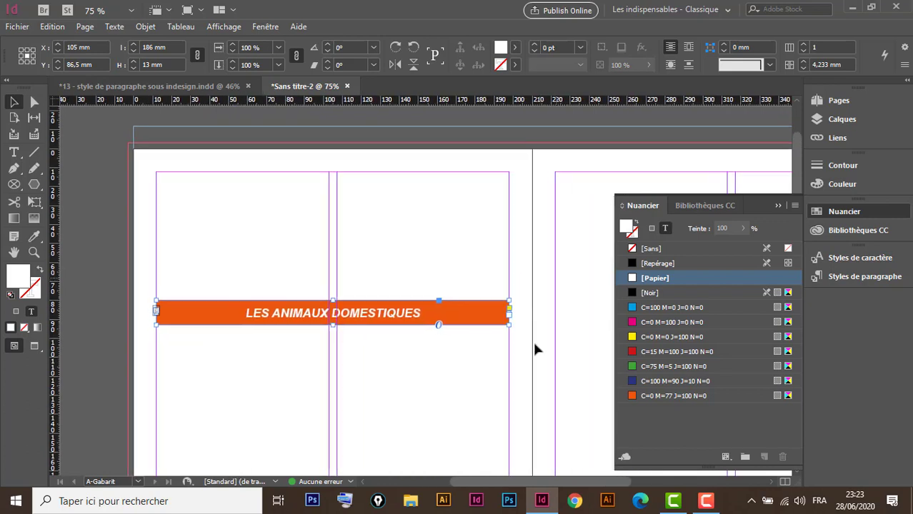
double_click(722, 396)
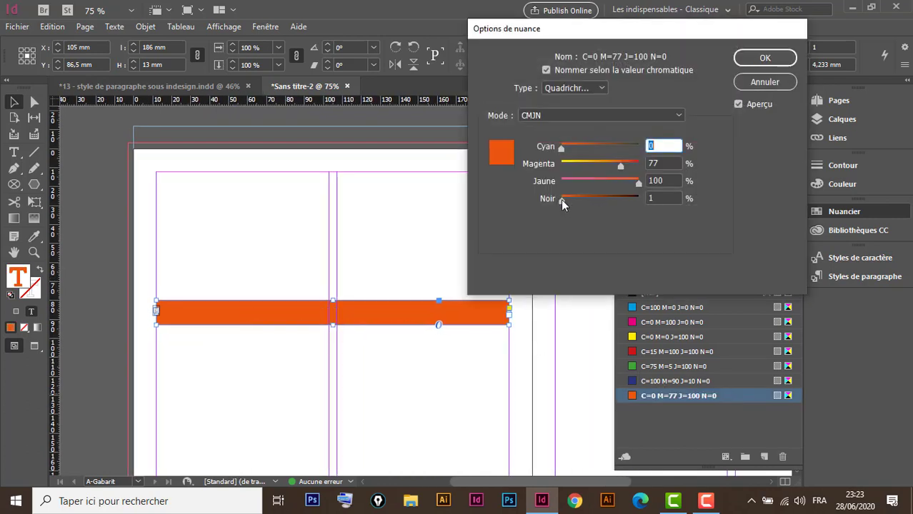
left_click_drag(561, 199, 578, 202)
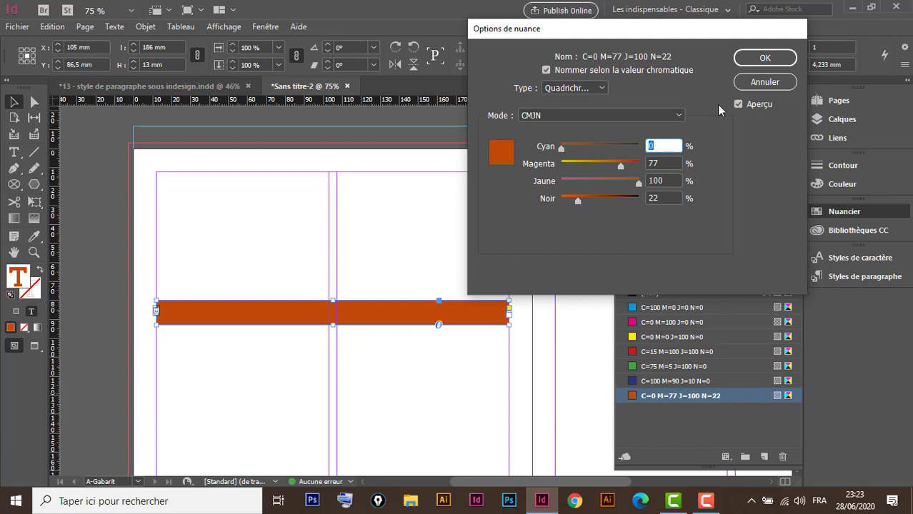
left_click(753, 57)
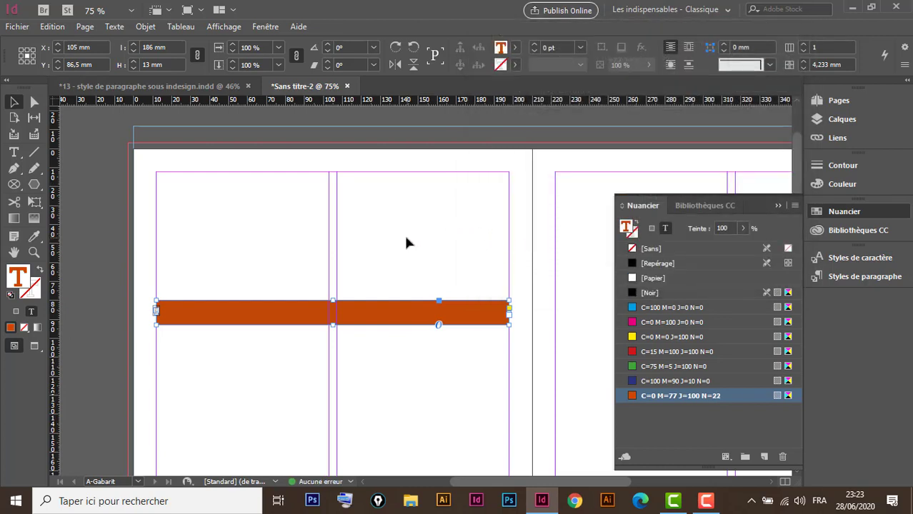
left_click(437, 328)
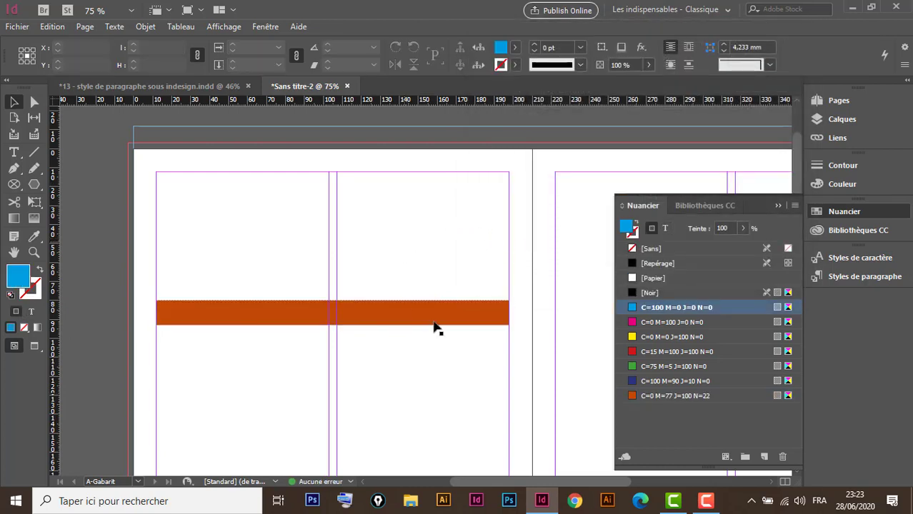
left_click(696, 396)
left_click(496, 313)
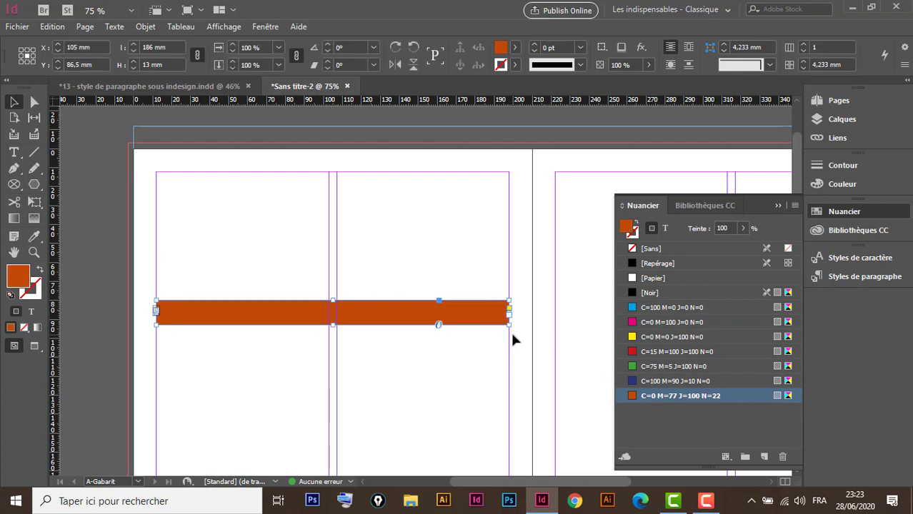
key("ctrl+z")
key("ctrl+z")
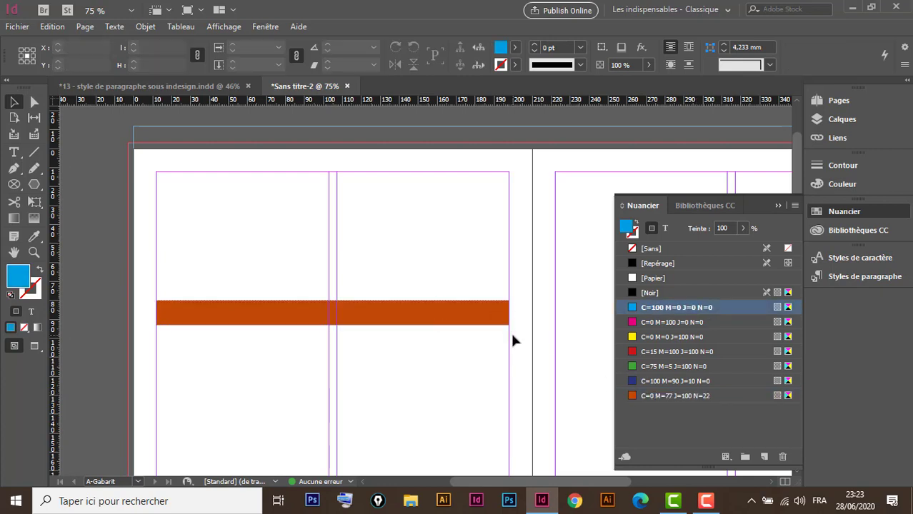
key("ctrl+shift+z")
key("ctrl+shift+z")
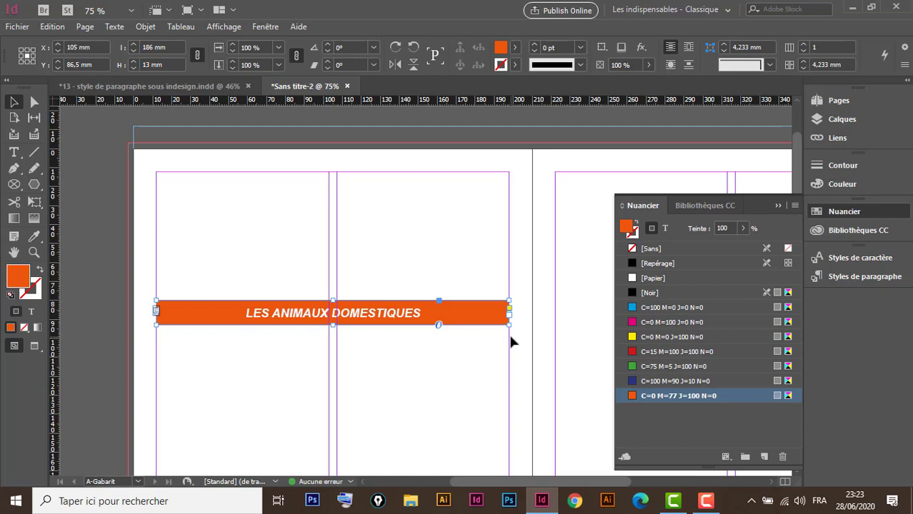
- Edit the orange title swatch, keeping black at 0% and setting its magenta to 87%
double_click(740, 397)
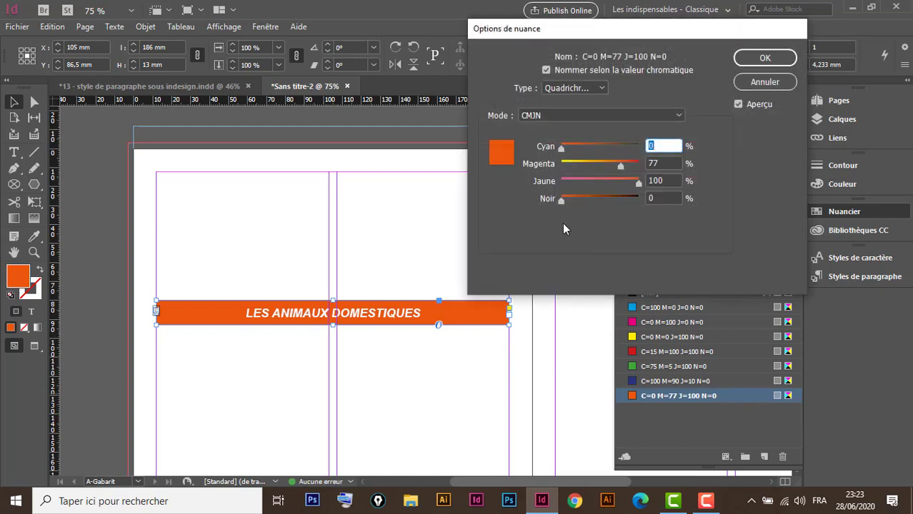
left_click_drag(564, 200, 579, 205)
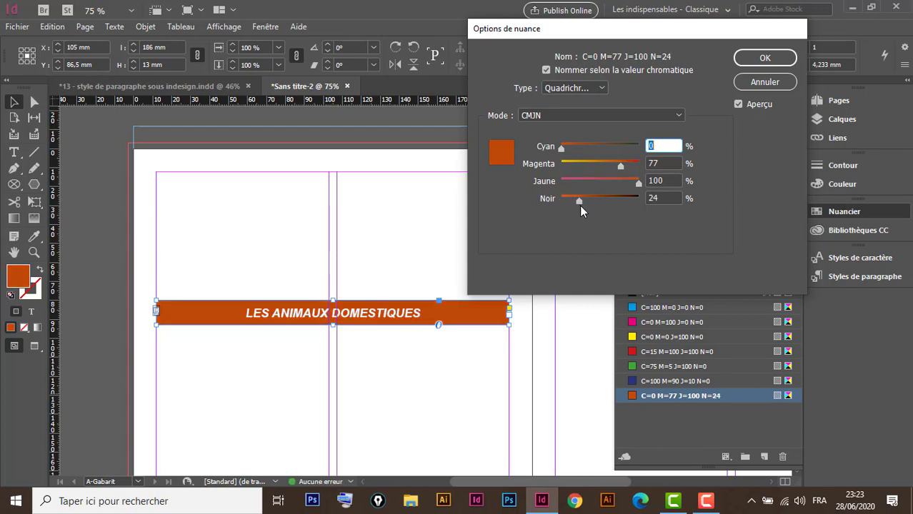
left_click_drag(577, 202, 558, 199)
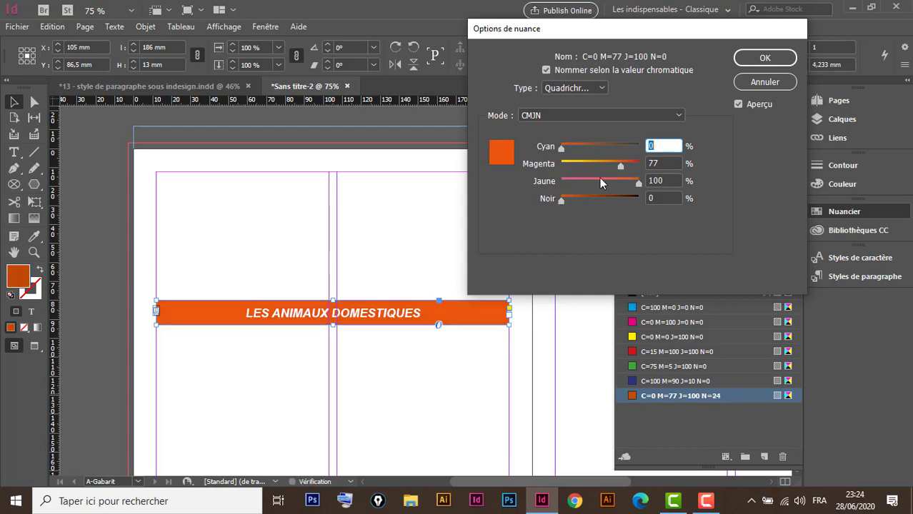
left_click_drag(620, 170, 628, 169)
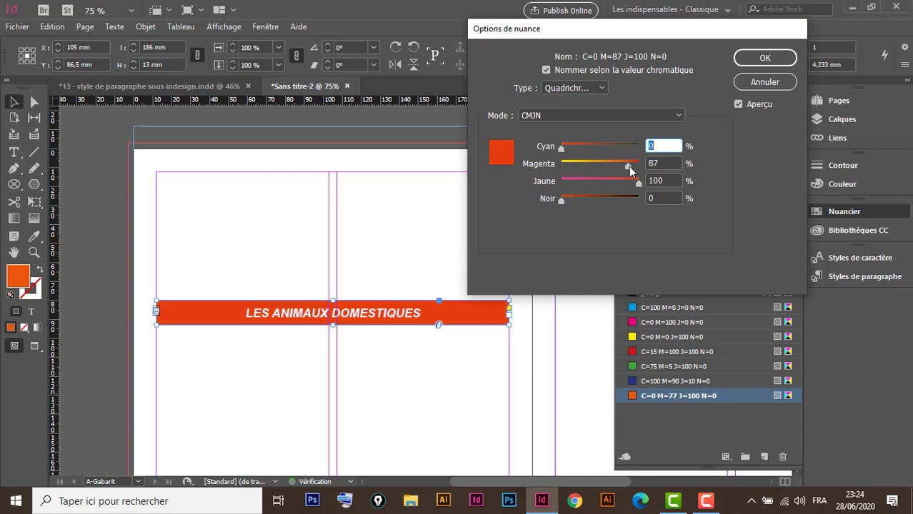
left_click(767, 61)
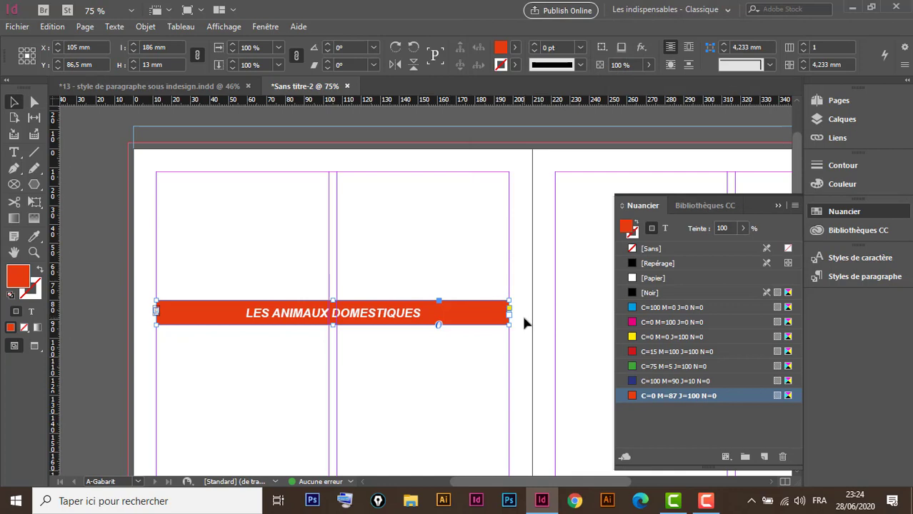
- Rotate the title band to 90° and move it into the left page's outer margin, flush with the page edge
left_click_drag(515, 293, 498, 232)
left_click(498, 232)
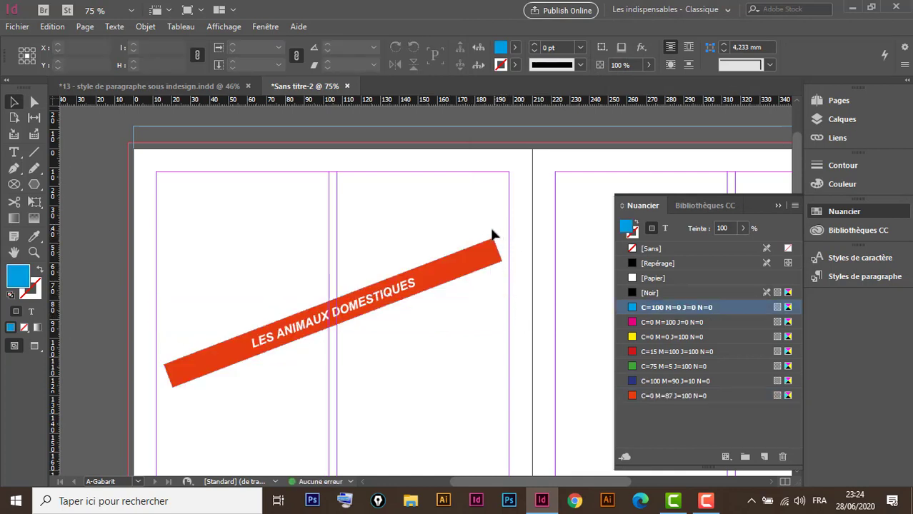
left_click(481, 265)
left_click_drag(501, 232, 325, 213)
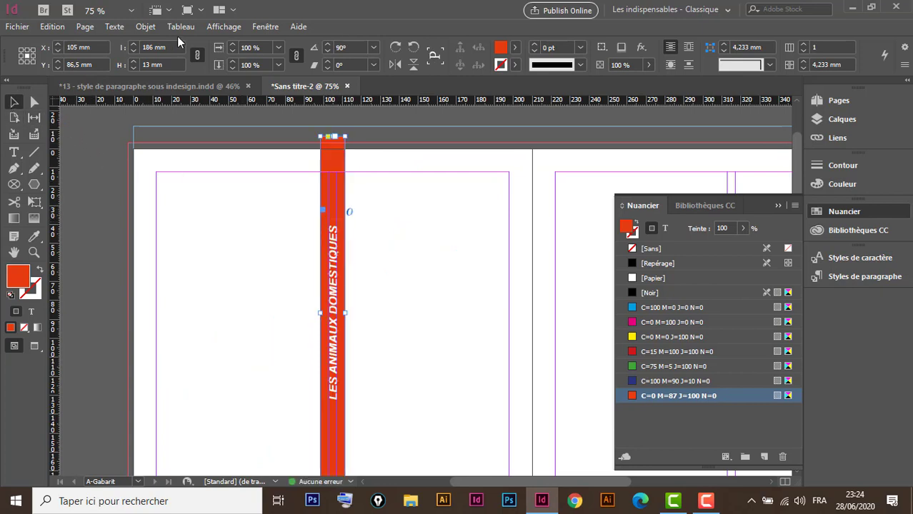
key("ctrl+minus")
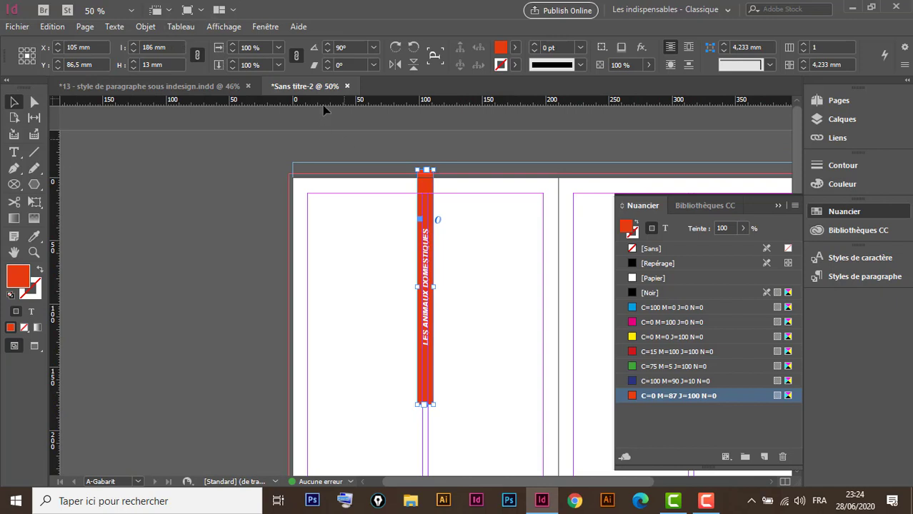
left_click_drag(424, 206, 301, 240)
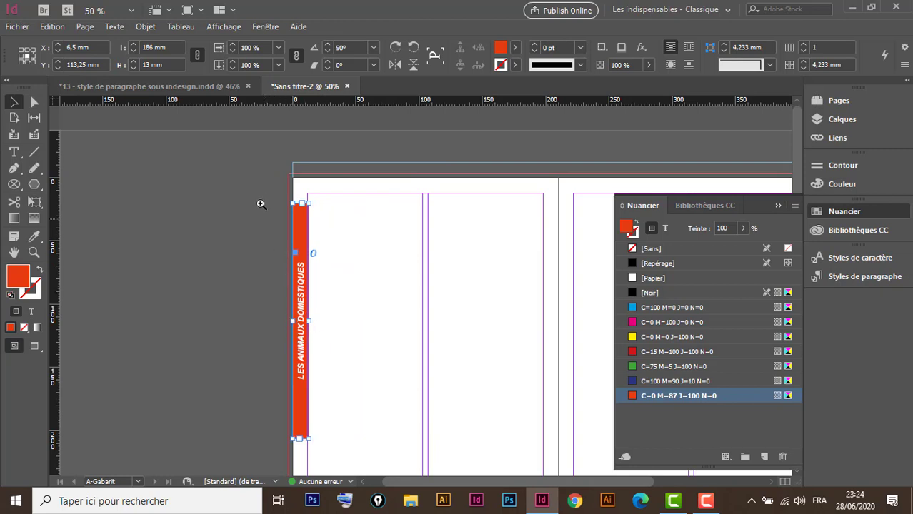
- Narrow the vertical title band to 8.5 mm and shift it to X 6 mm within the left page's outer margin
left_click_drag(290, 185, 369, 461)
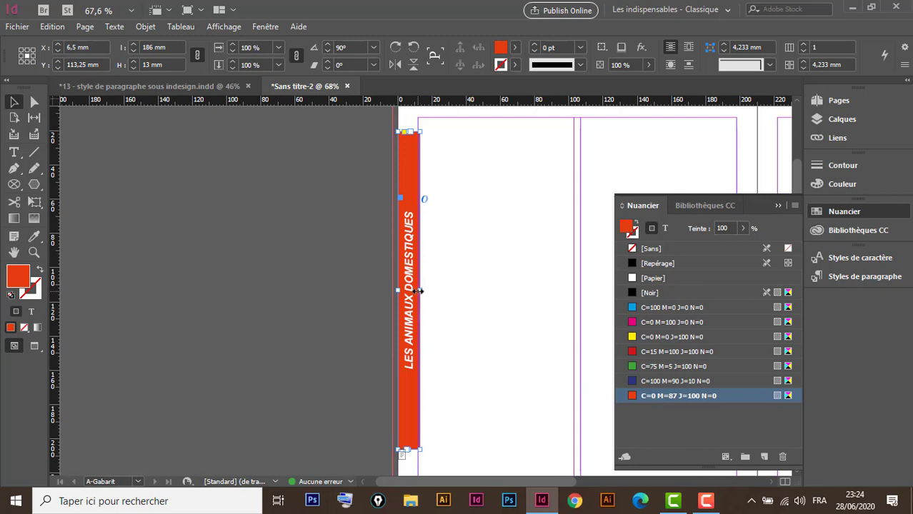
left_click_drag(418, 291, 411, 292)
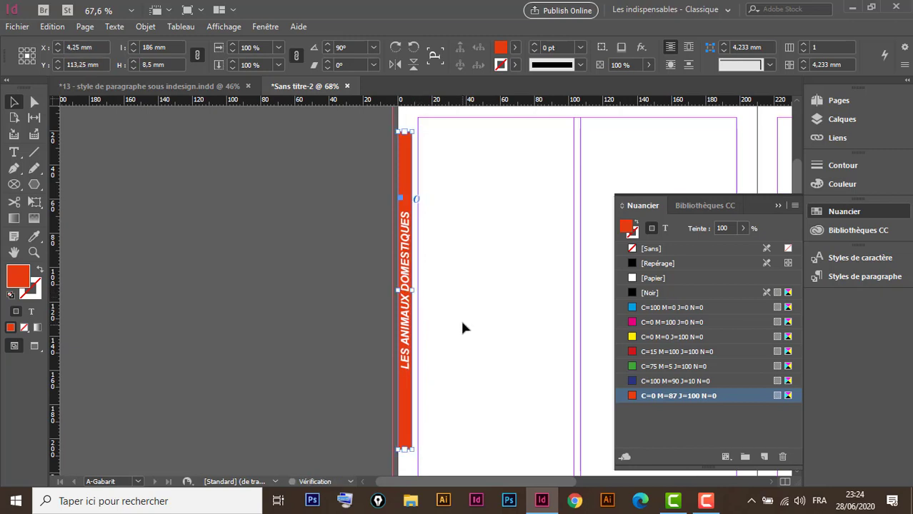
key("Right")
key("Right")
key("Right")
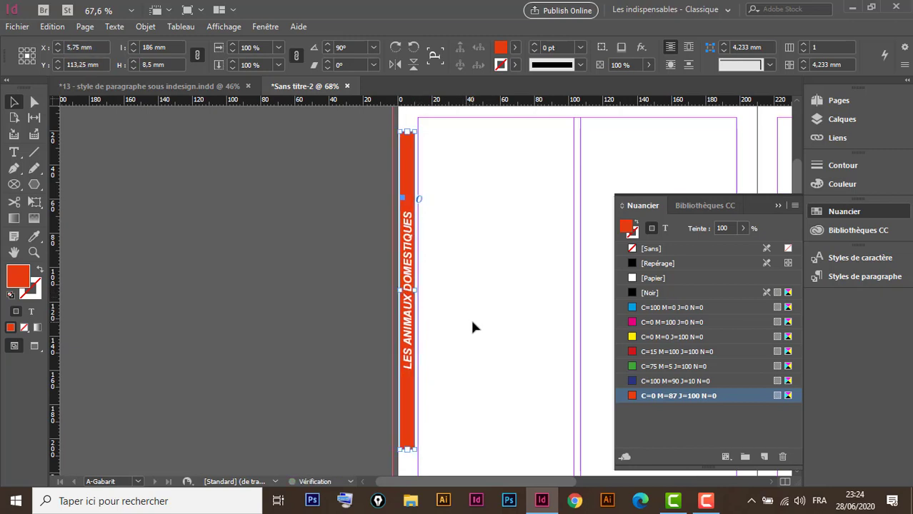
key("Right")
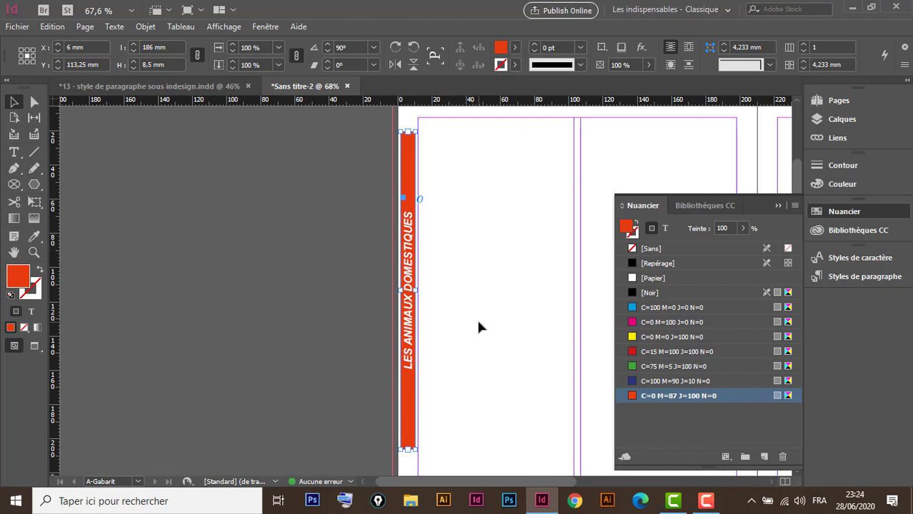
- Duplicate the vertical title band onto the right master page and rotate the copy to -90°
key("ctrl+minus")
key("ctrl+minus")
key("ctrl+minus")
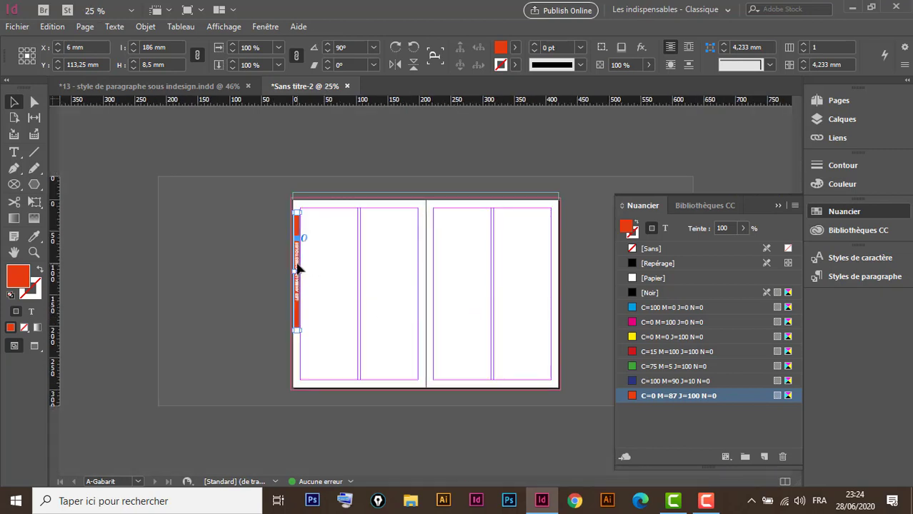
left_click_drag(297, 268, 536, 303)
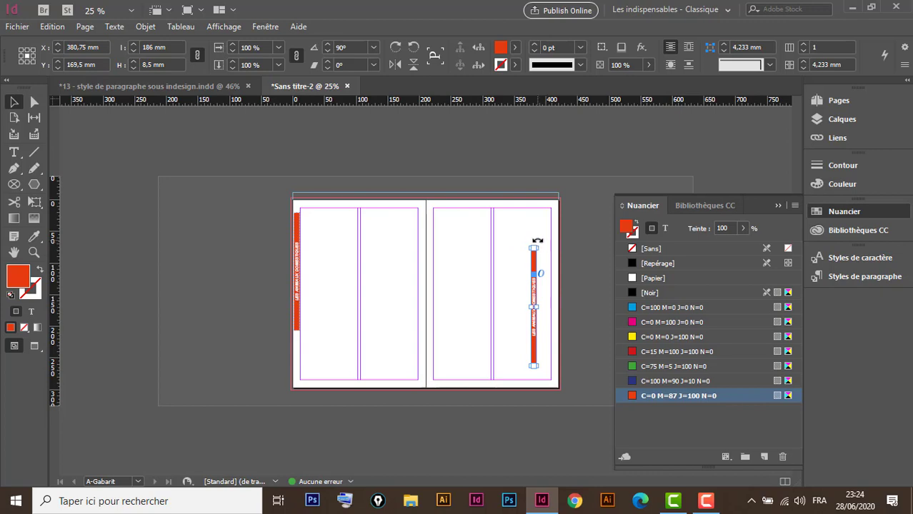
left_click_drag(542, 245, 528, 383)
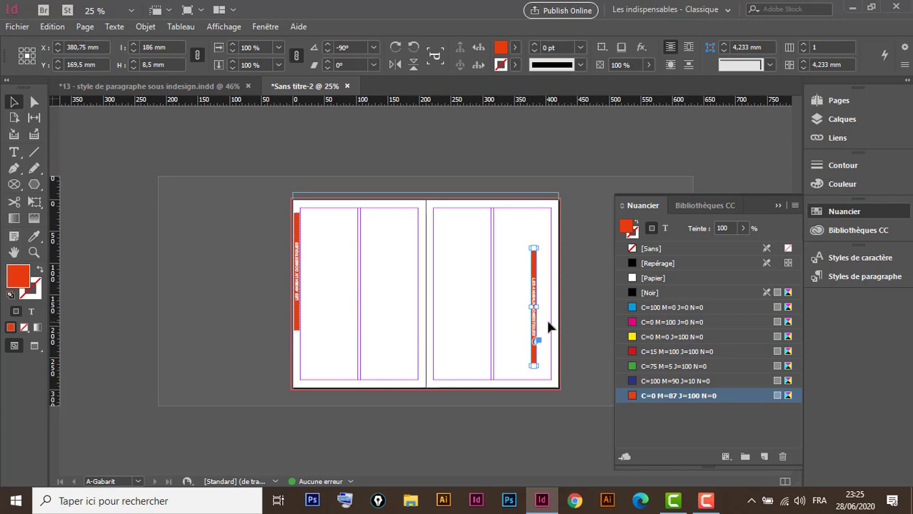
- Move the copied title band into the right page's outer margin at X 414 mm, Y 182 mm
key("ctrl+space")
left_click_drag(553, 218, 478, 394)
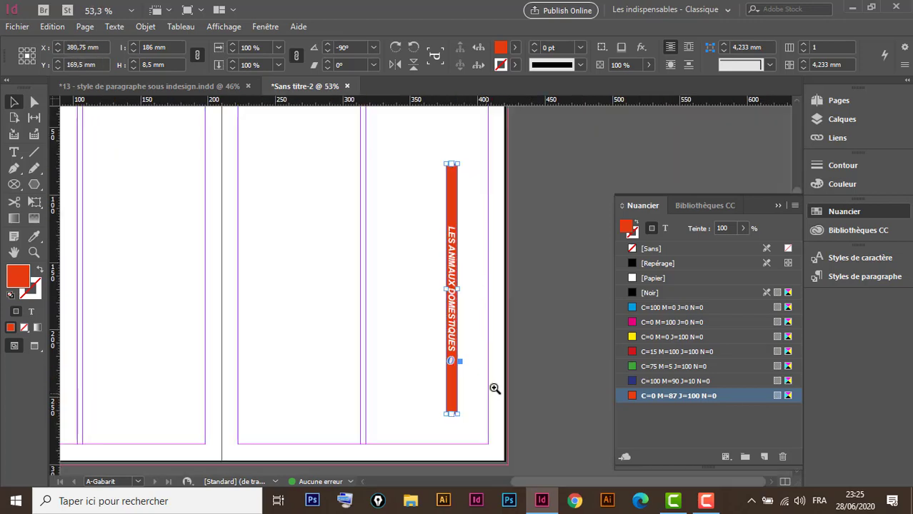
left_click_drag(452, 284, 494, 301)
key("Right")
key("Right")
key("Right")
key("Right")
key("Right")
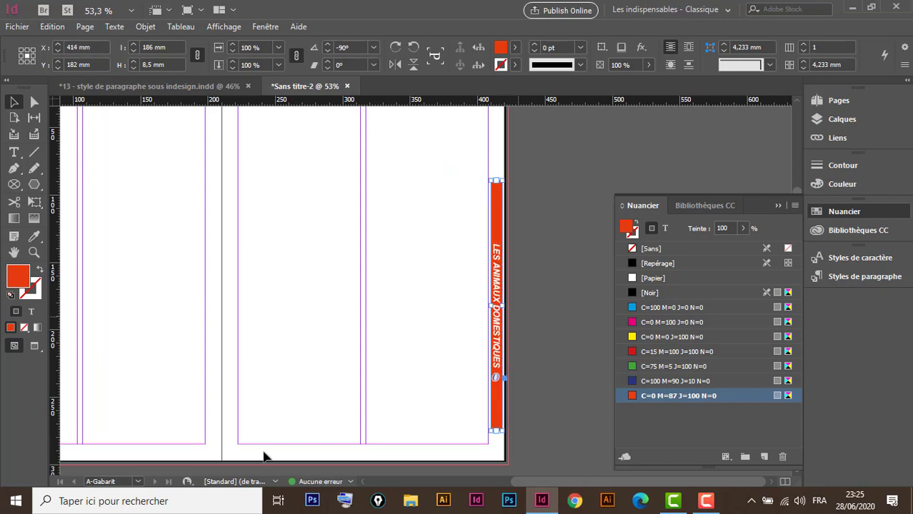
- Draw a hexagon about 13.9 × 12 mm in the left page's bottom margin, centred below the column gutter
left_click_drag(218, 421, 250, 270)
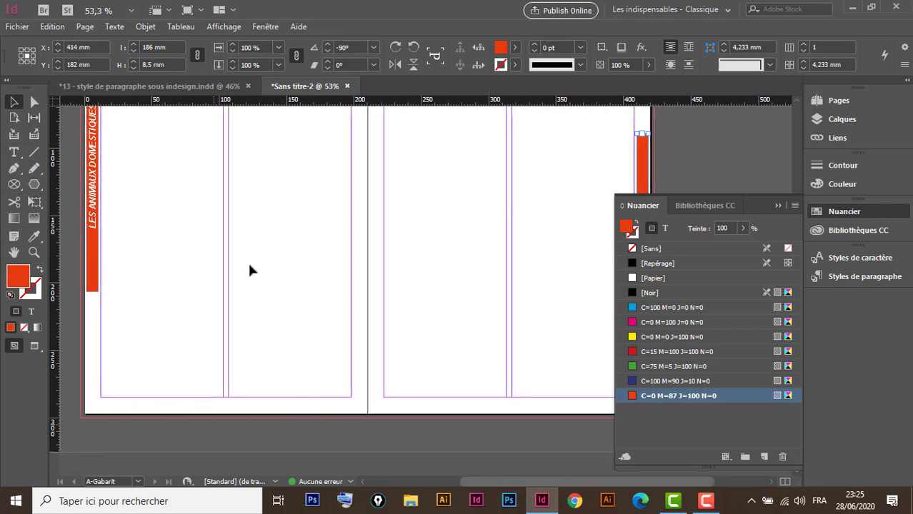
left_click(32, 188)
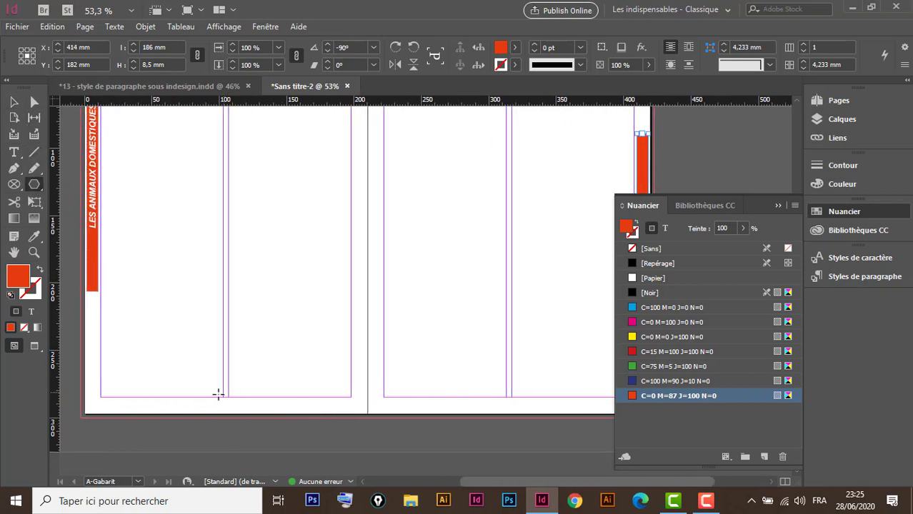
left_click_drag(205, 398, 256, 411)
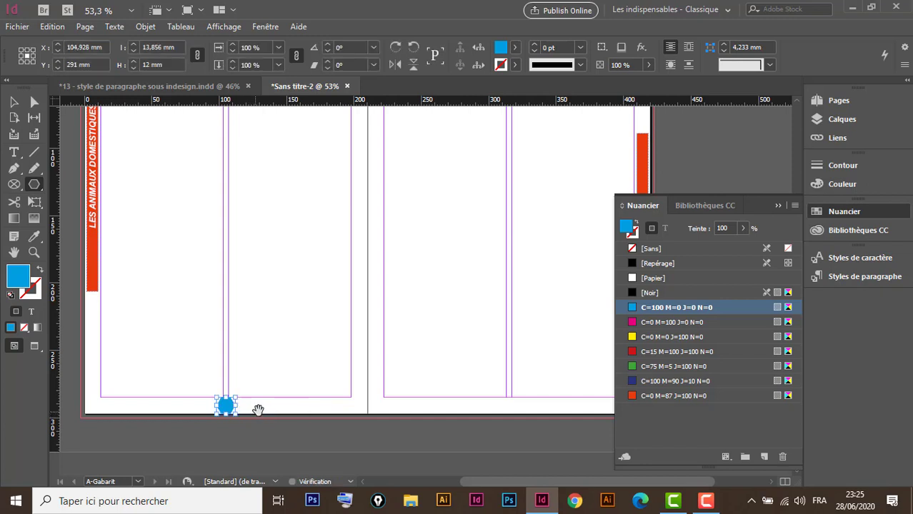
left_click(14, 102)
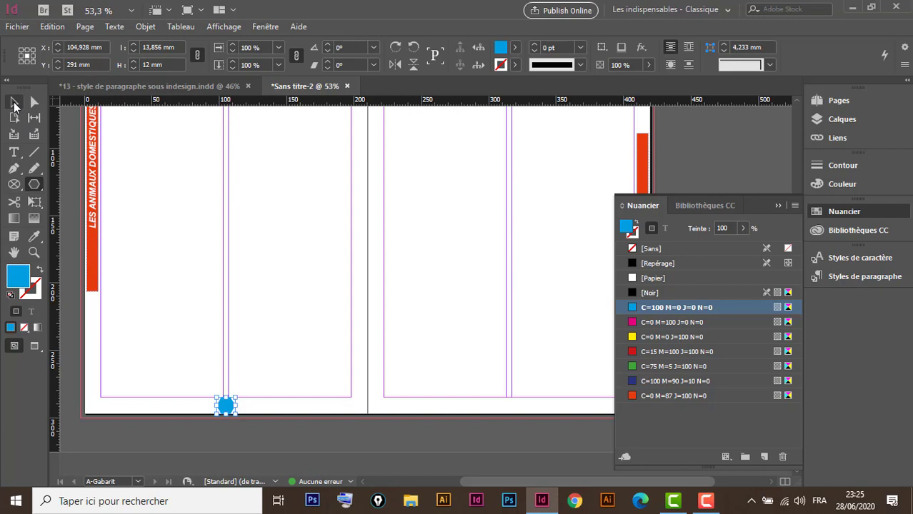
- Examine the page-number hexagon on the A-Gabarit master of the reference document "13 - style de paragraphe sous indesign.indd", and return to Sans titre-2
left_click(152, 87)
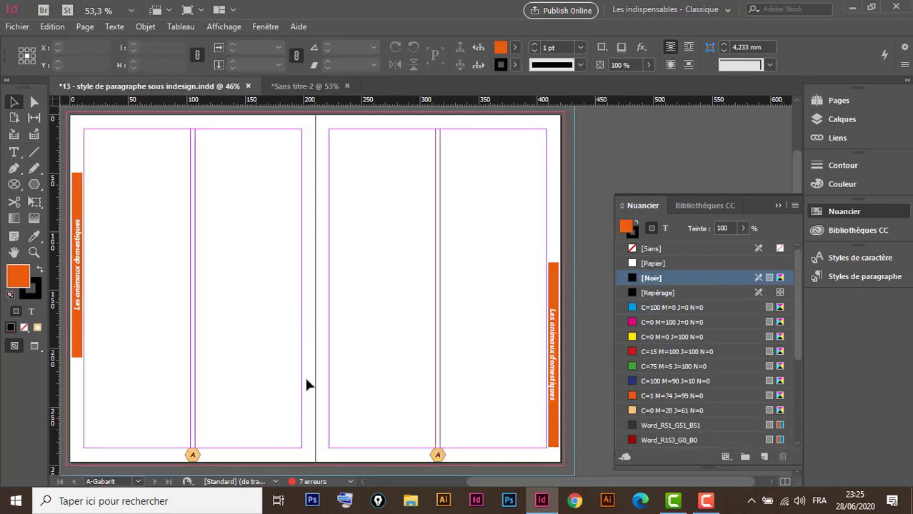
left_click(189, 464)
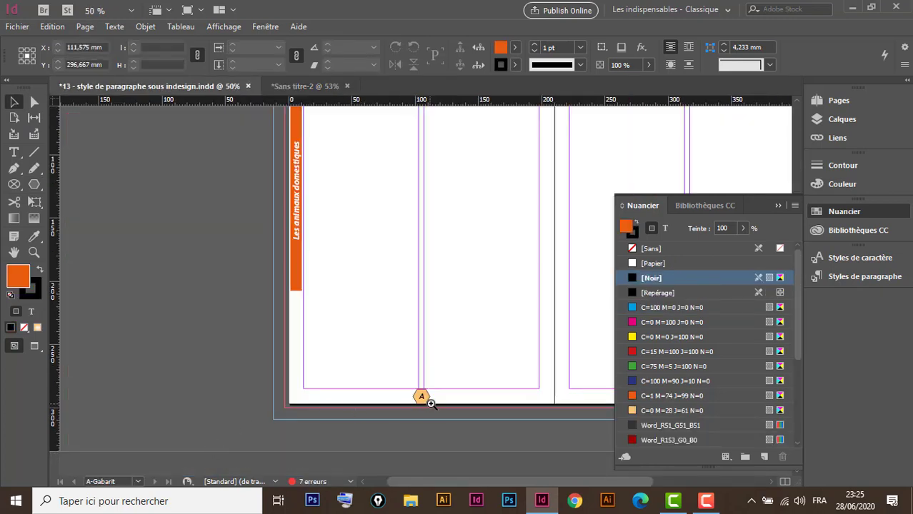
left_click(430, 404)
left_click(427, 392)
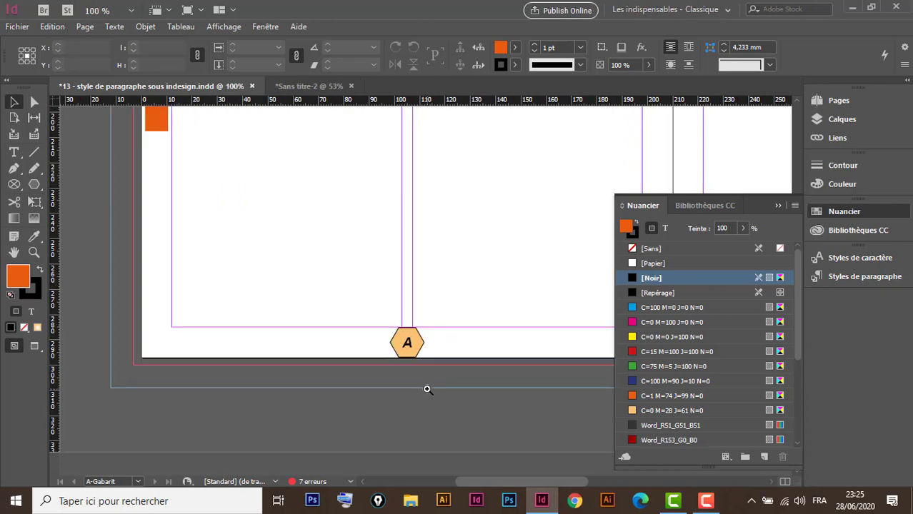
left_click(304, 86)
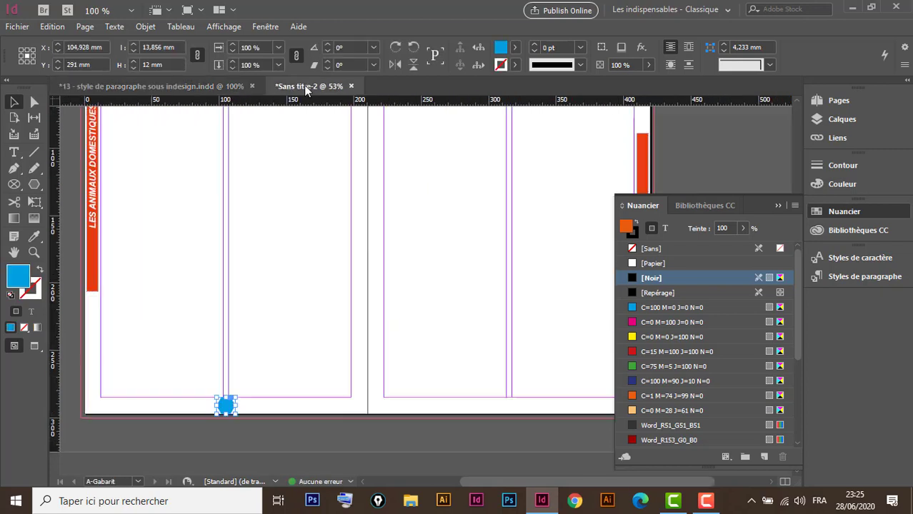
- Fill the hexagon with a duplicate of the yellow swatch edited to C=0 M=48 J=100 N=0, and give it a black stroke
left_click(717, 336)
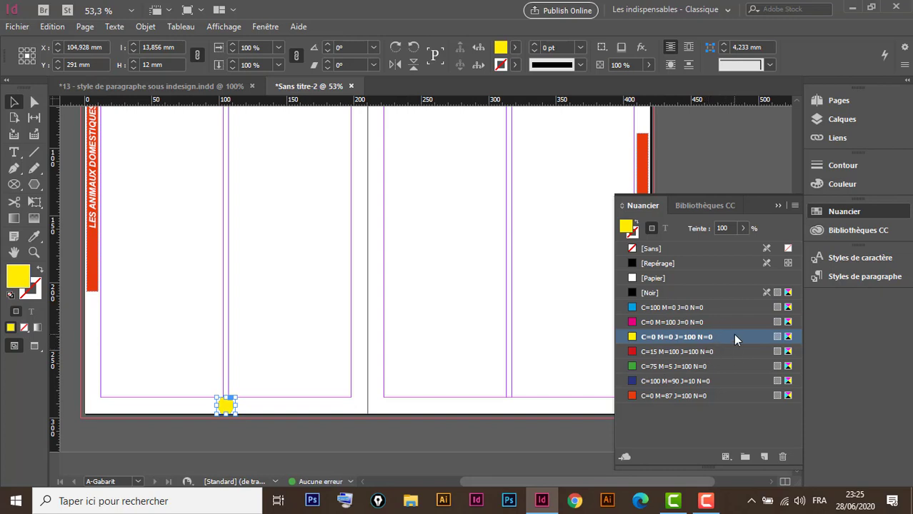
right_click(732, 336)
left_click(789, 374)
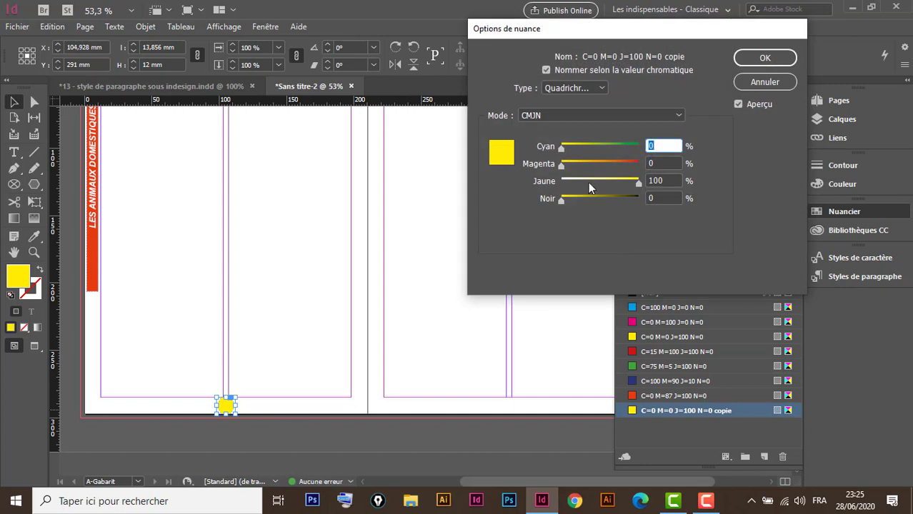
left_click_drag(563, 167, 598, 167)
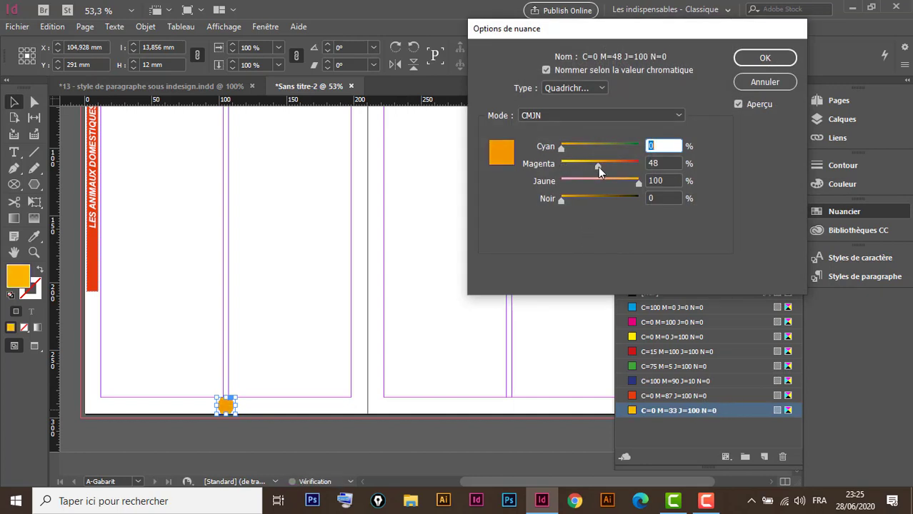
left_click(765, 58)
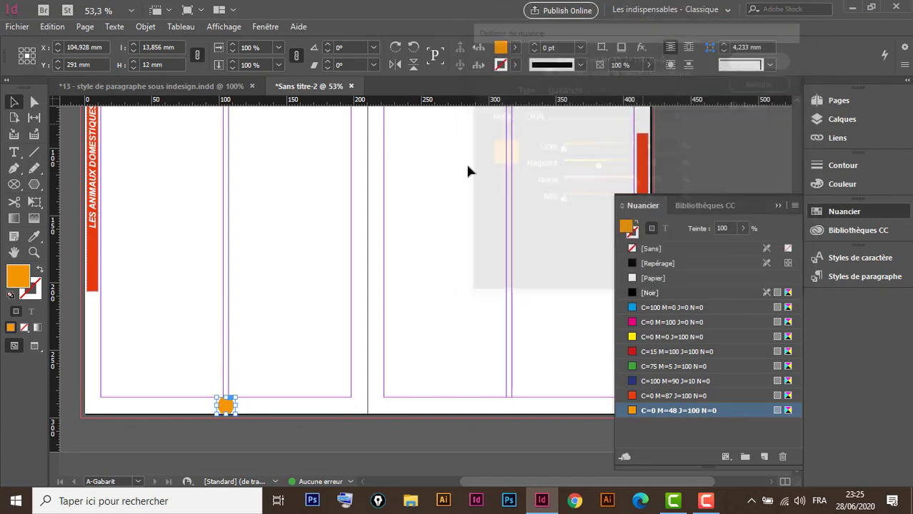
left_click(514, 65)
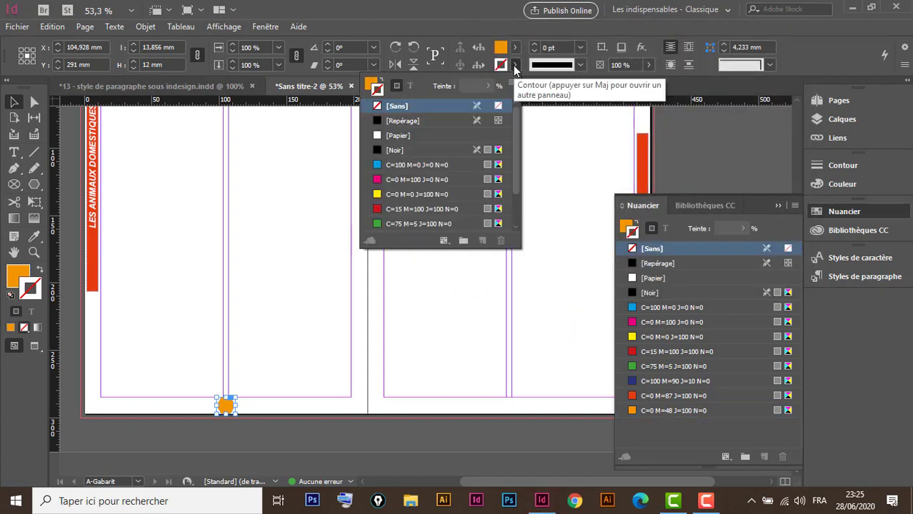
left_click(434, 152)
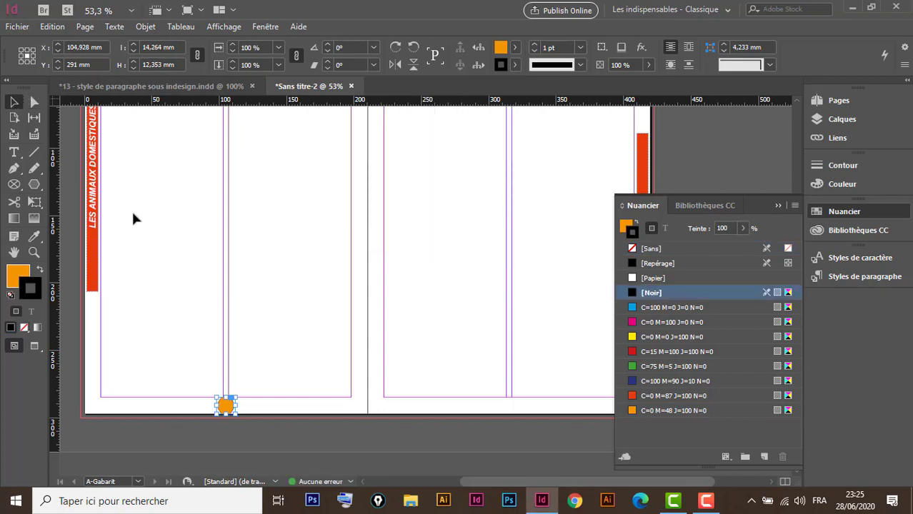
- Draw a text frame about 14.2 × 12 mm over the orange hexagon and centre its paragraph alignment
left_click_drag(277, 360, 175, 429)
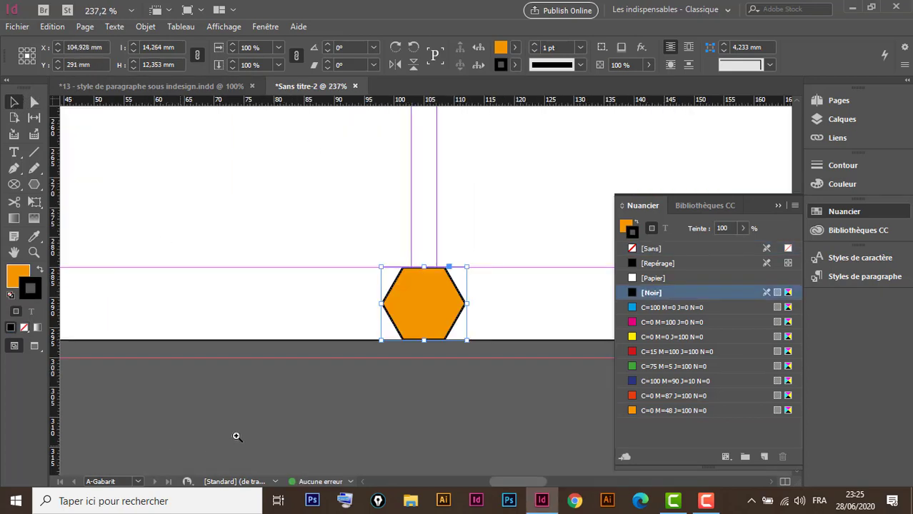
left_click_drag(478, 384, 363, 353)
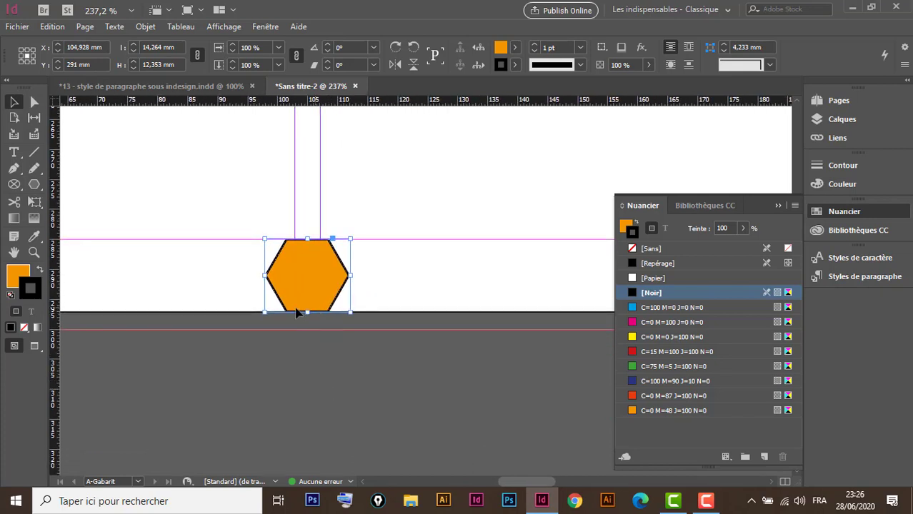
left_click(14, 152)
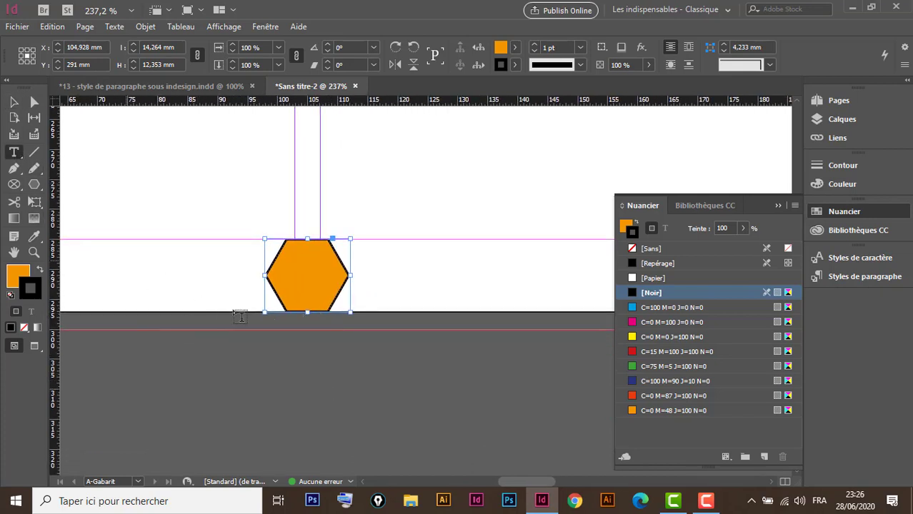
left_click_drag(265, 240, 351, 314)
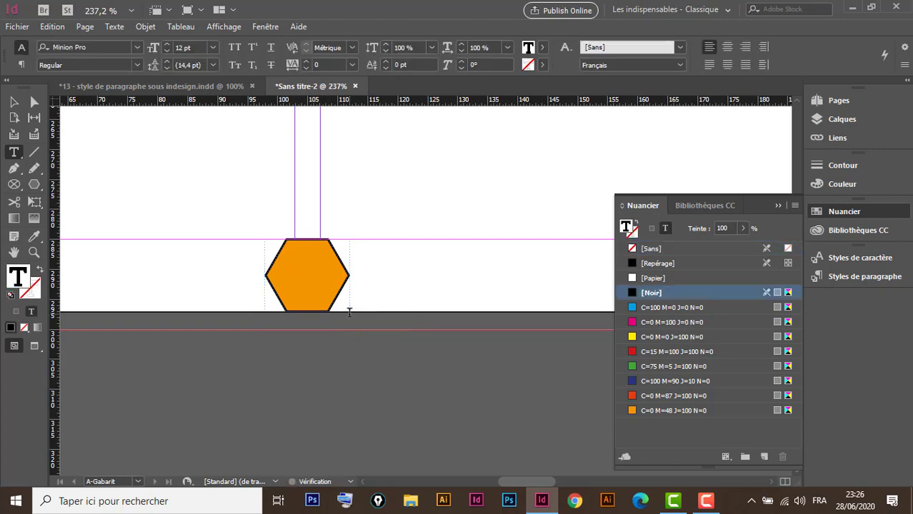
left_click(23, 65)
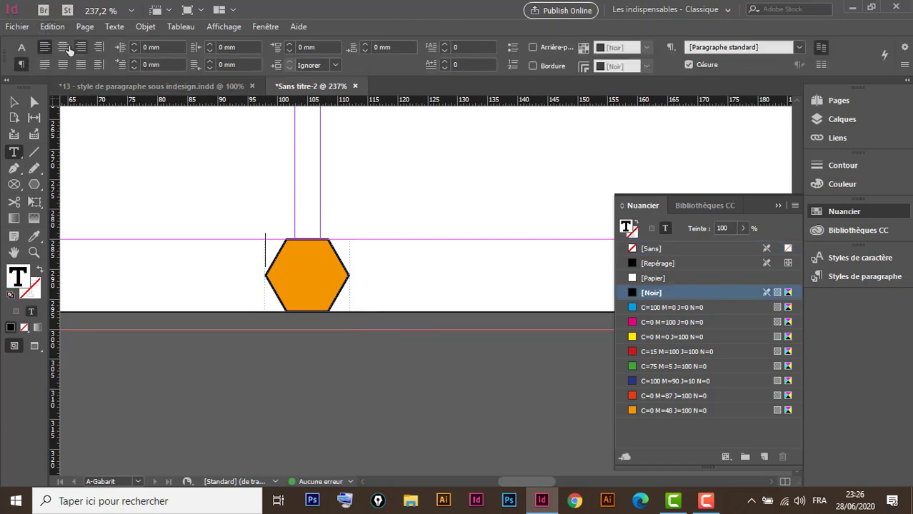
left_click(64, 49)
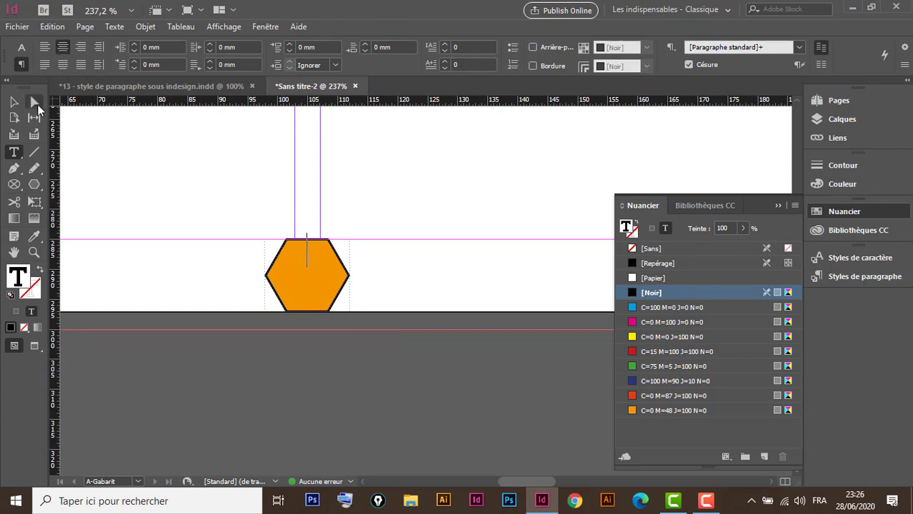
- Set the font of the hexagon's text frame to Arial Bold
left_click(21, 48)
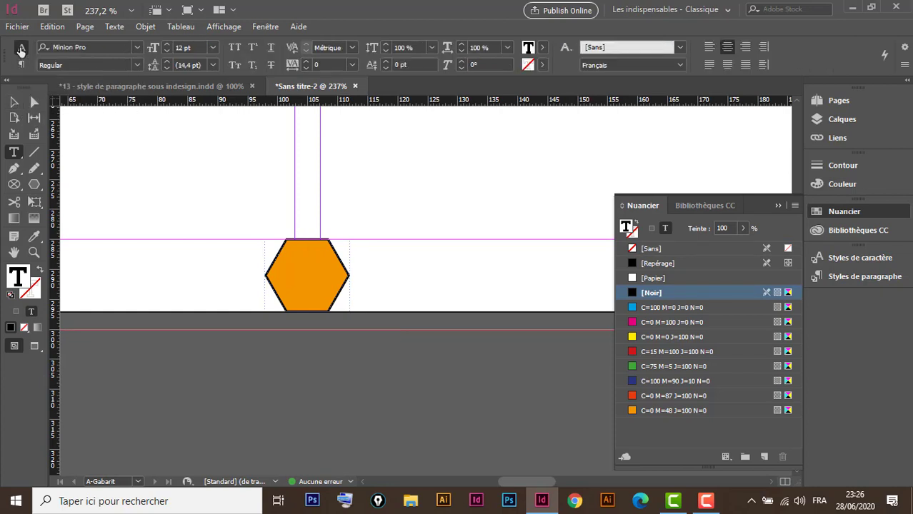
left_click(140, 46)
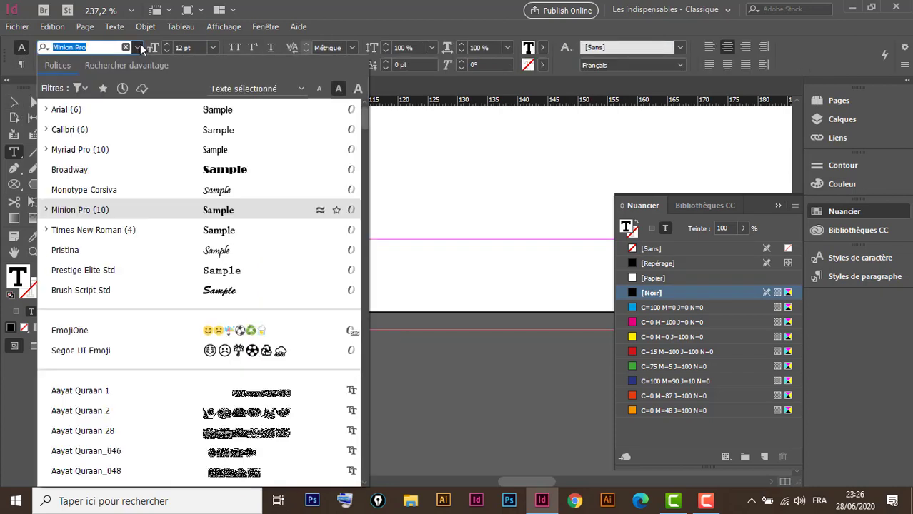
left_click(142, 46)
left_click(141, 45)
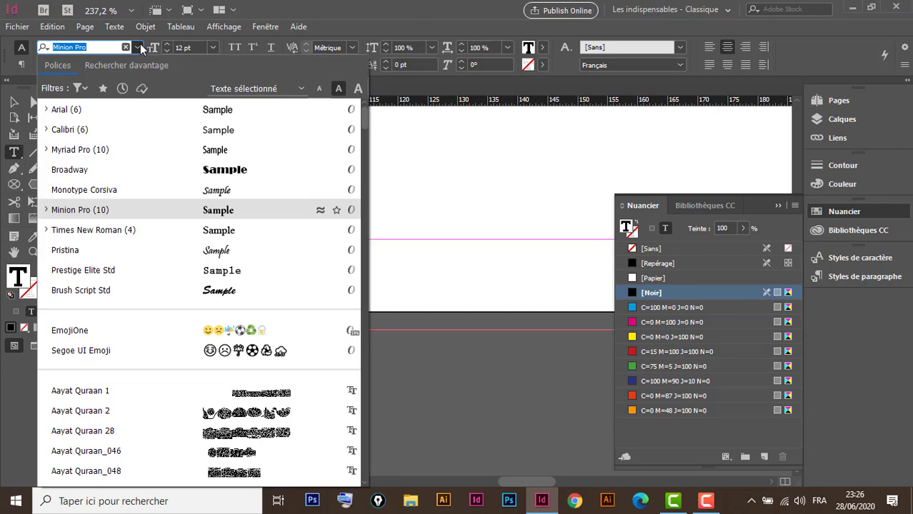
left_click(86, 115)
left_click(137, 65)
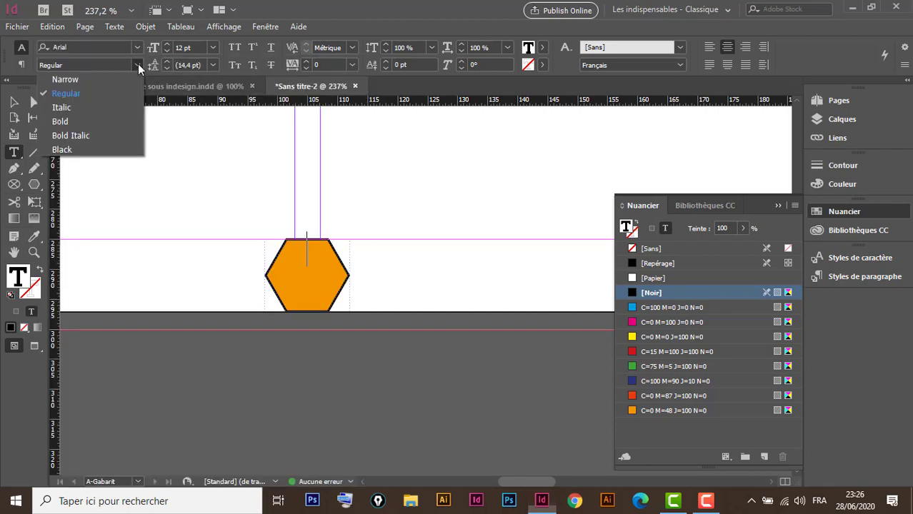
left_click(80, 122)
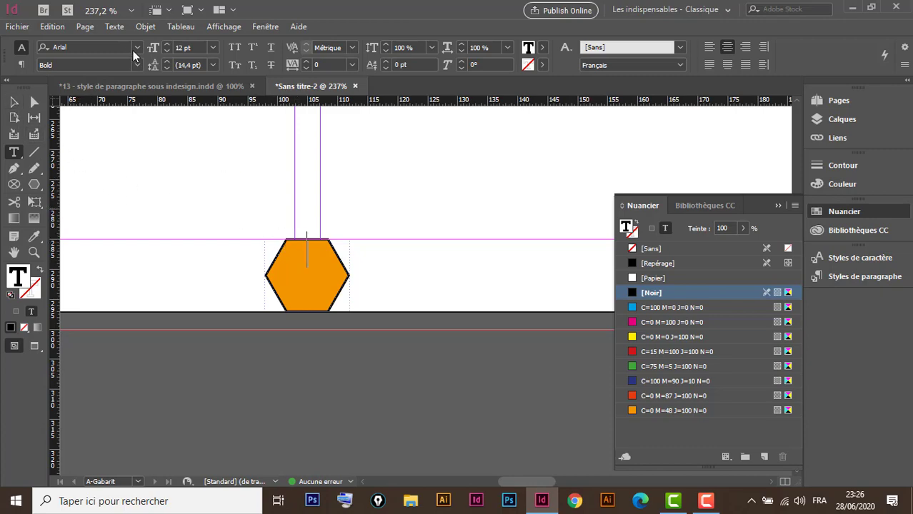
- Insert the current page number marker into the hexagon's text frame
left_click(115, 26)
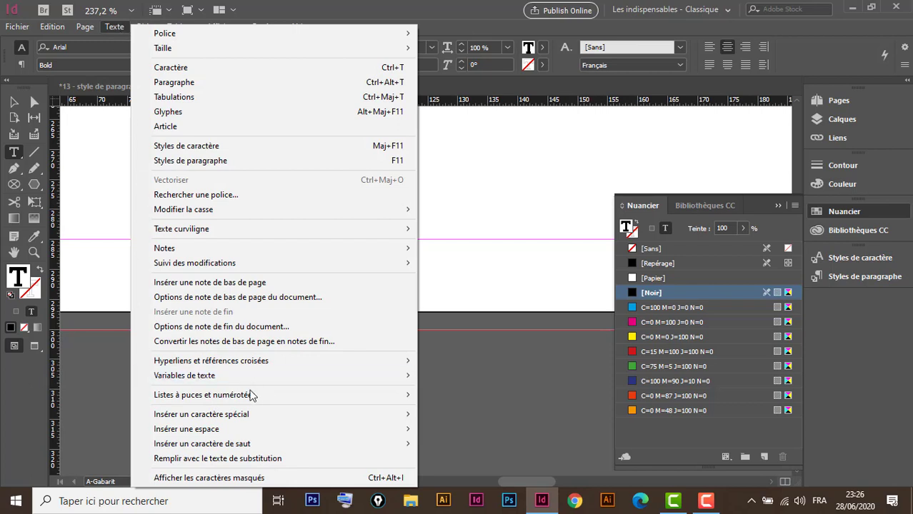
mouse_move(244, 414)
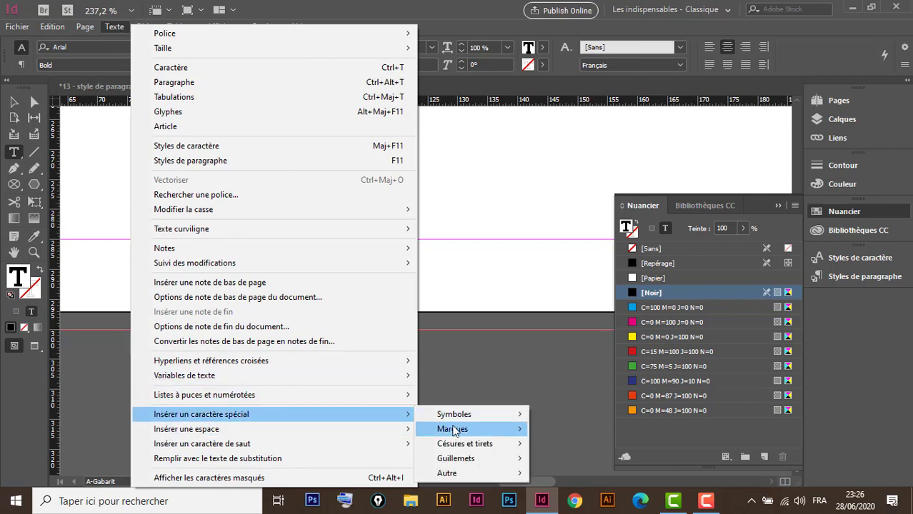
mouse_move(500, 428)
left_click(595, 428)
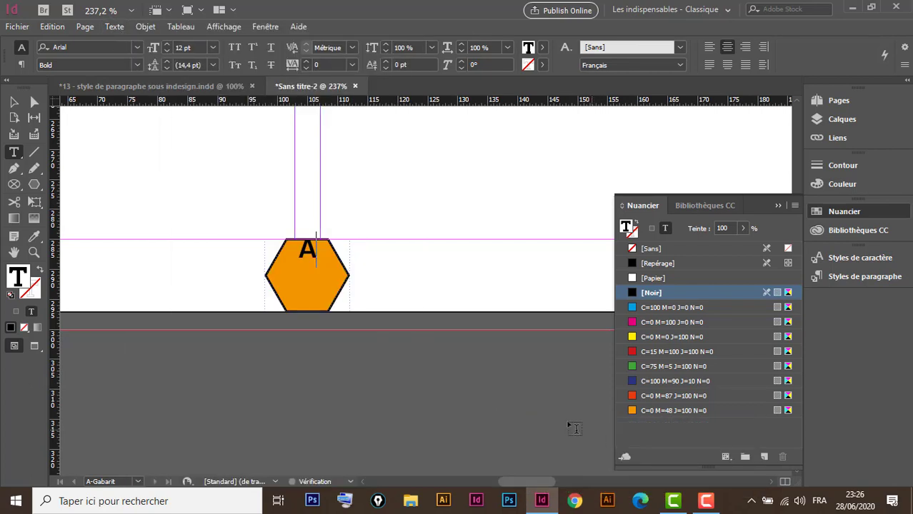
- Set the vertical justification of the page-number text frame to Centrer in its text frame options
left_click(14, 102)
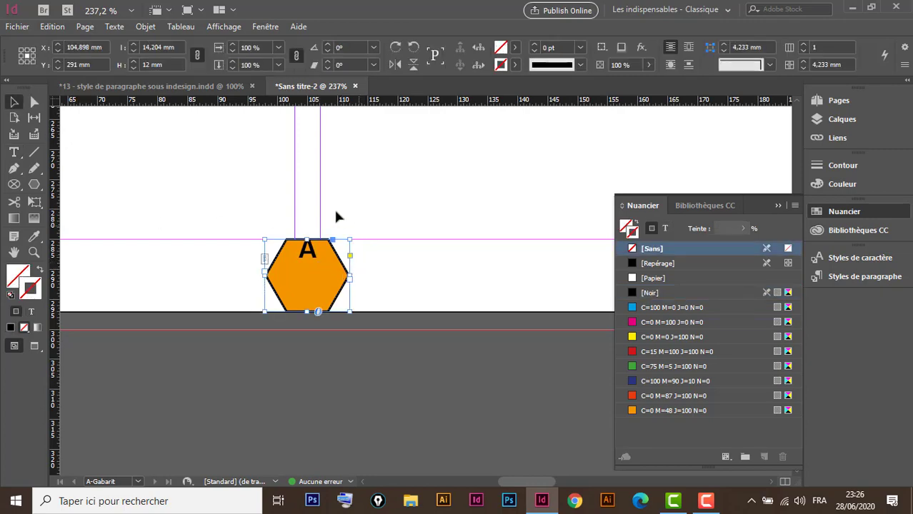
right_click(324, 257)
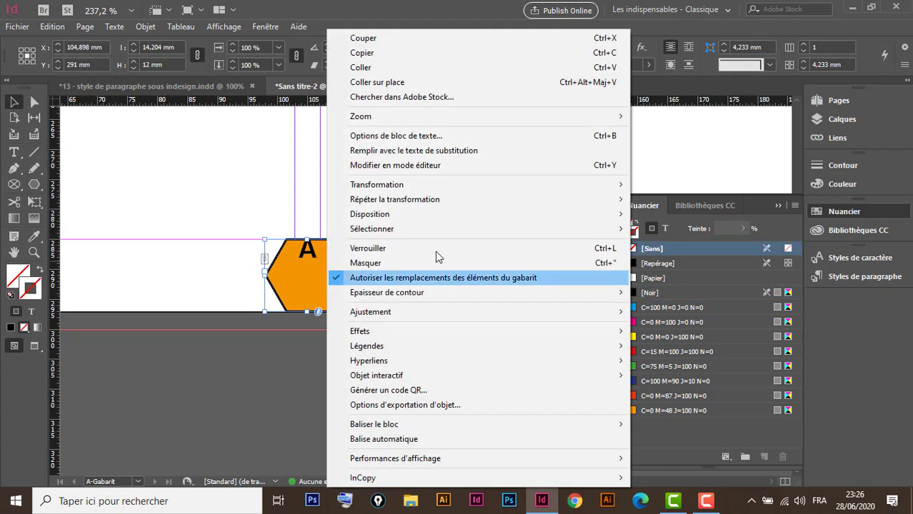
left_click(433, 138)
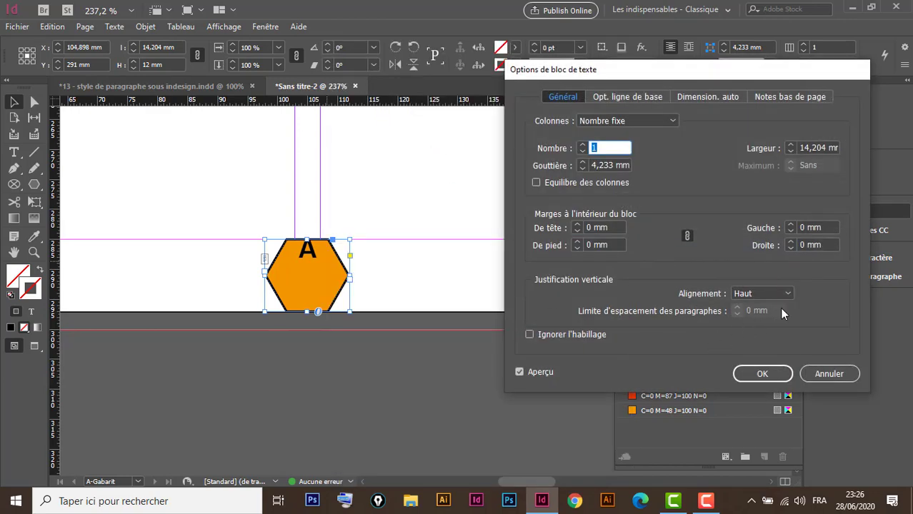
left_click(775, 292)
left_click(770, 323)
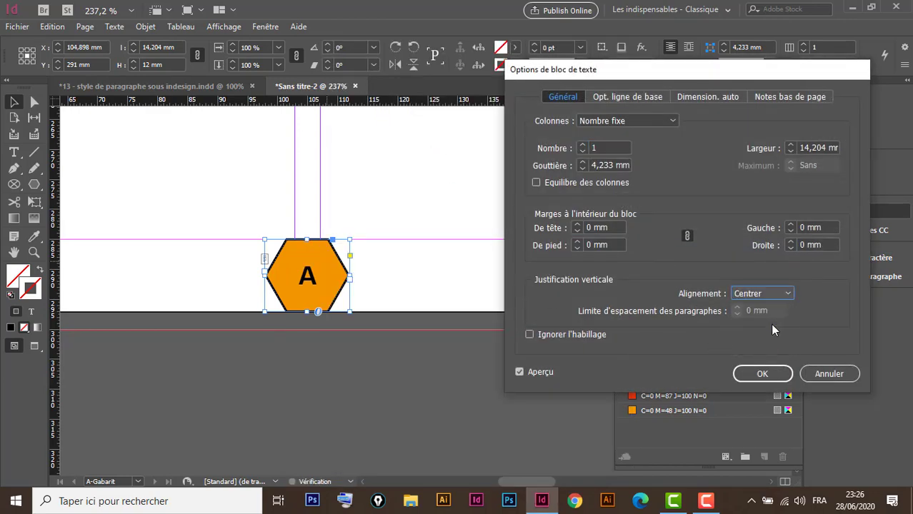
left_click(764, 374)
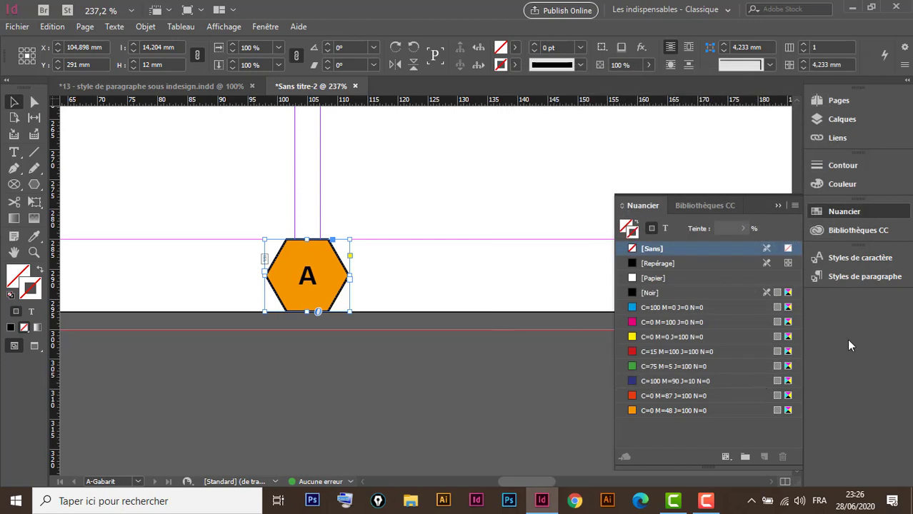
- Group the hexagon with its page-number frame and place a copy below the right master page's column gutter at X 315 mm, Y 291 mm
key("ctrl+minus")
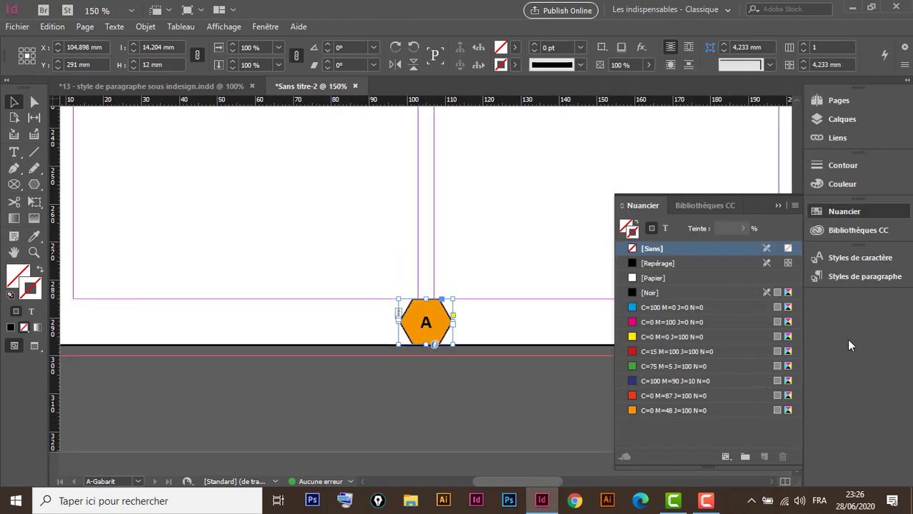
left_click(779, 207)
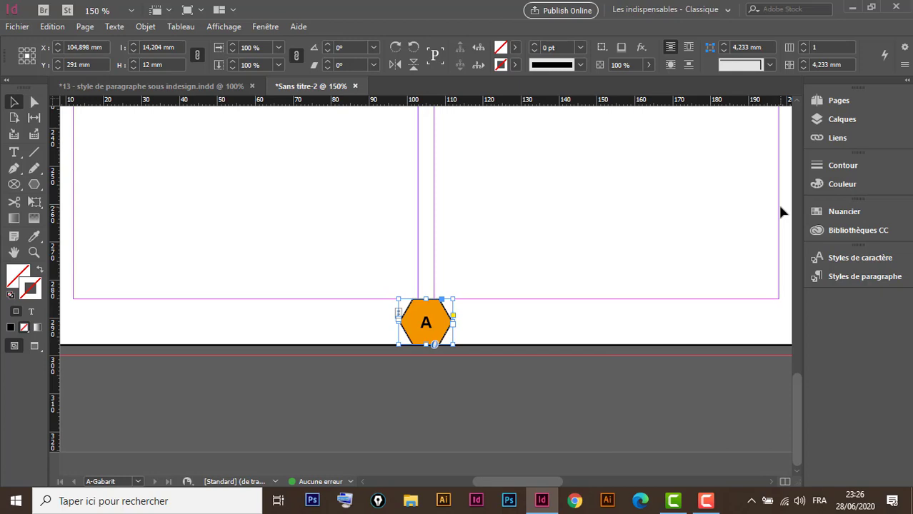
key("ctrl+minus")
left_click_drag(713, 285, 423, 288)
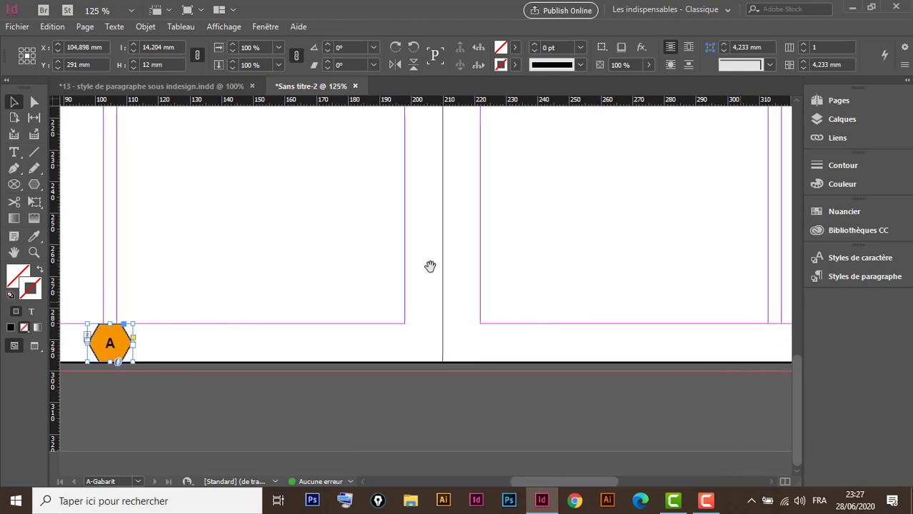
key("ctrl+minus")
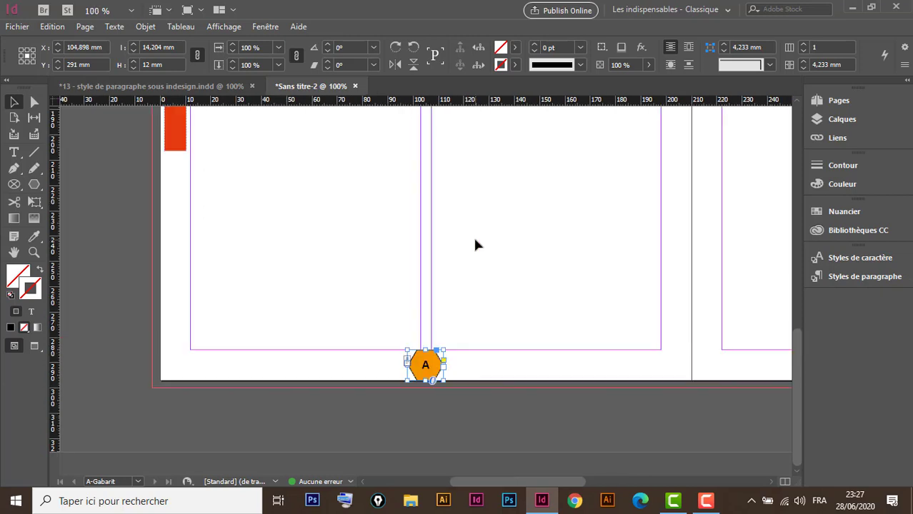
left_click_drag(594, 310, 325, 309)
mouse_move(167, 330)
left_mouse_down()
mouse_move(106, 416)
mouse_move(122, 423)
left_mouse_up()
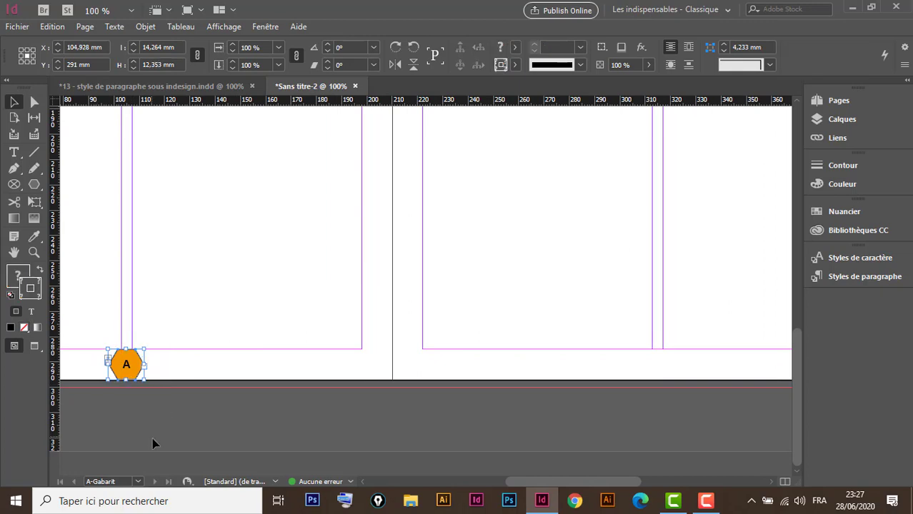
key("ctrl+g")
left_click_drag(130, 366, 661, 374)
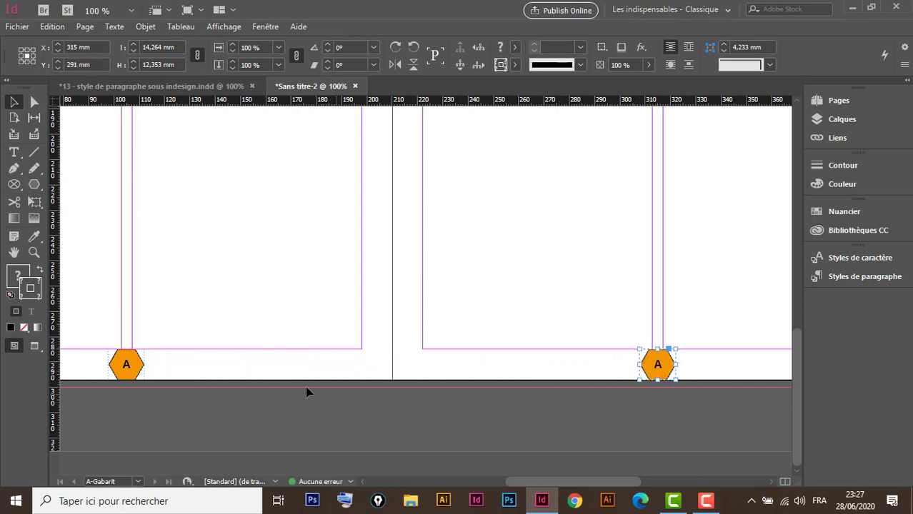
- Open page 1 of the document and check the page-number hexagon in its bottom margin
left_click(842, 103)
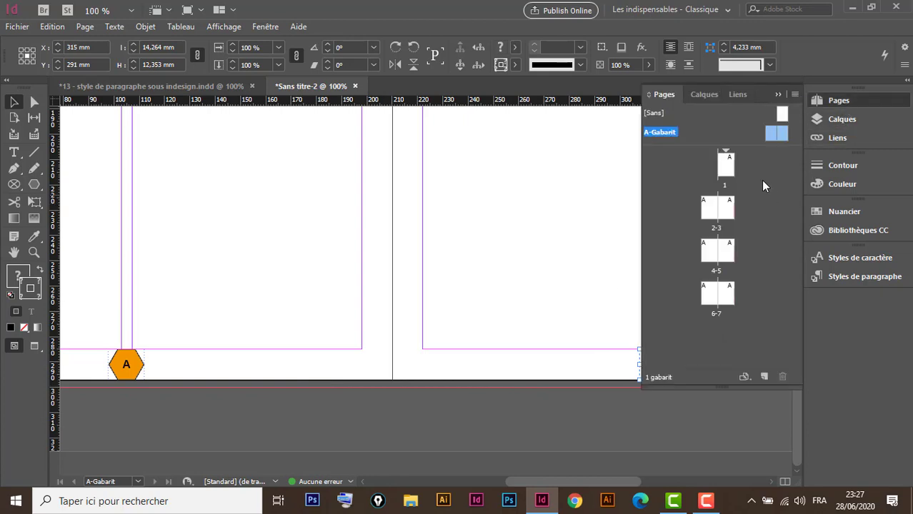
left_click(778, 95)
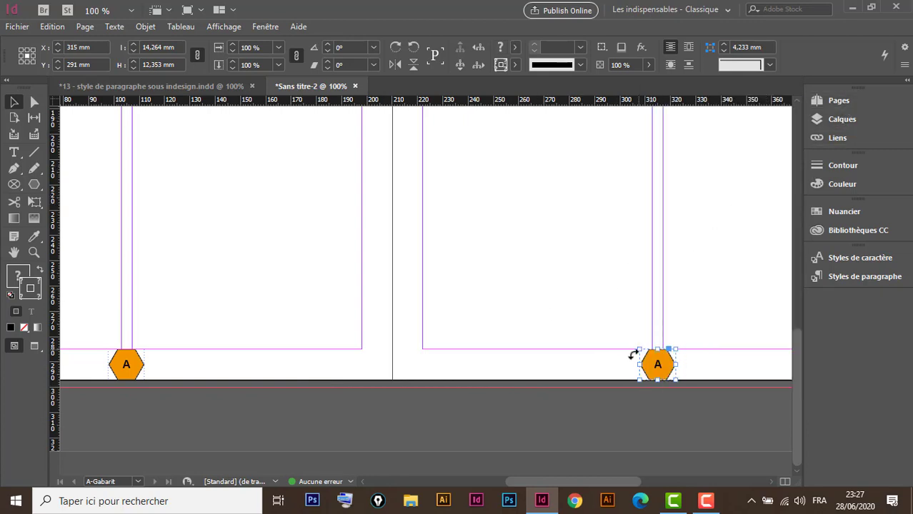
left_click(838, 102)
double_click(724, 164)
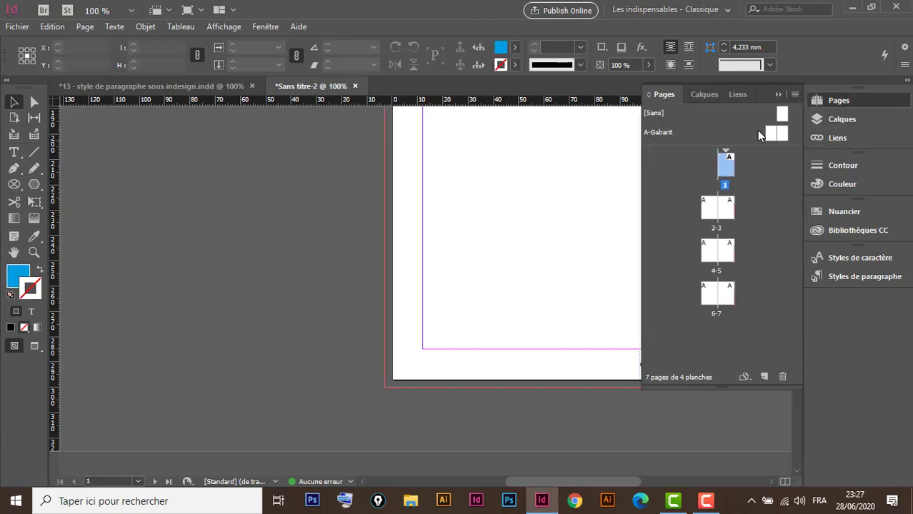
left_click(778, 94)
scroll(637, 364, "down", 3)
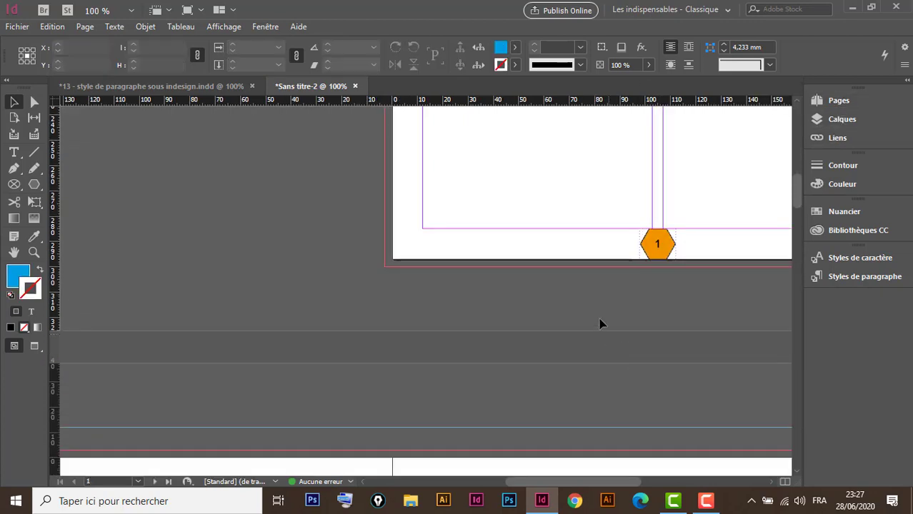
- Check the page-number hexagons on pages 2 to 7, then return to page 1 and view the whole page
scroll(599, 324, "down", 10)
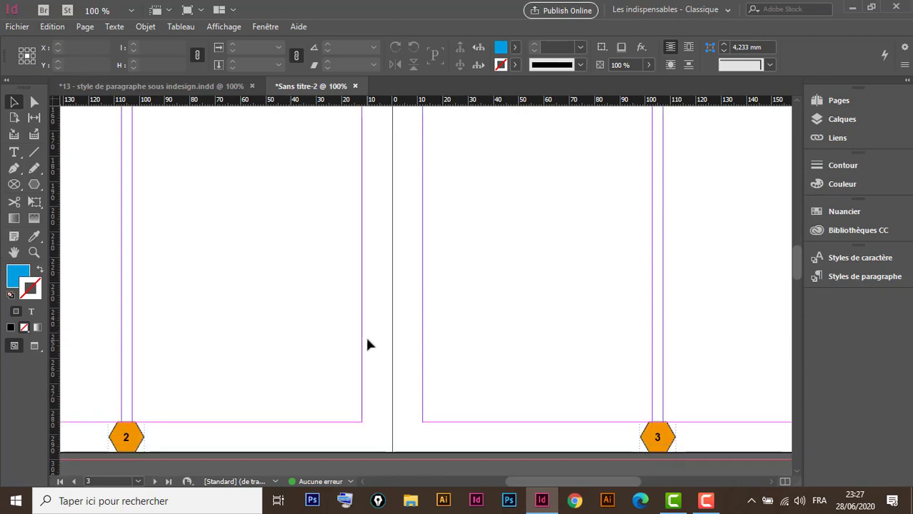
scroll(367, 346, "down", 10)
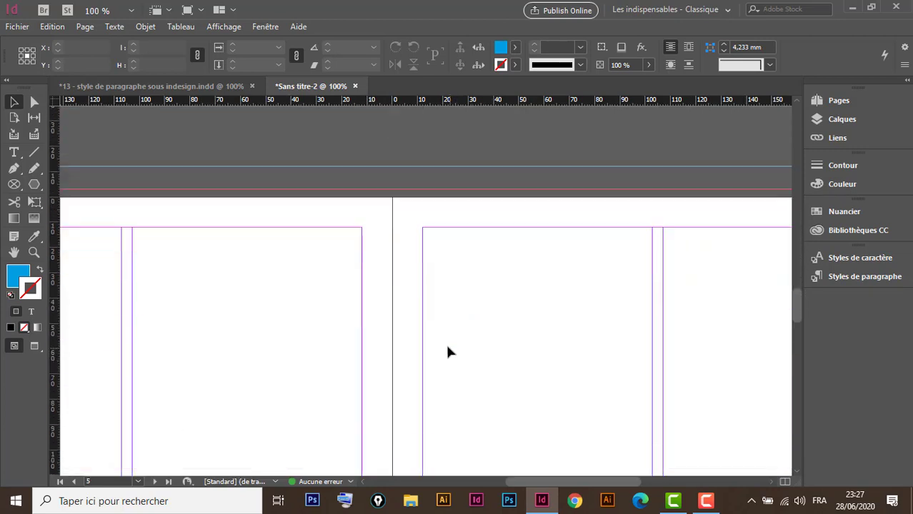
scroll(447, 351, "down", 10)
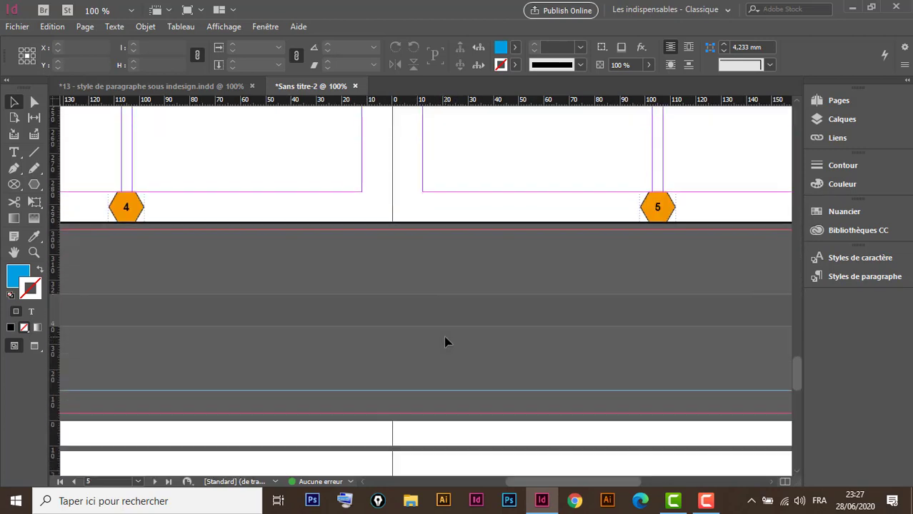
scroll(446, 339, "down", 10)
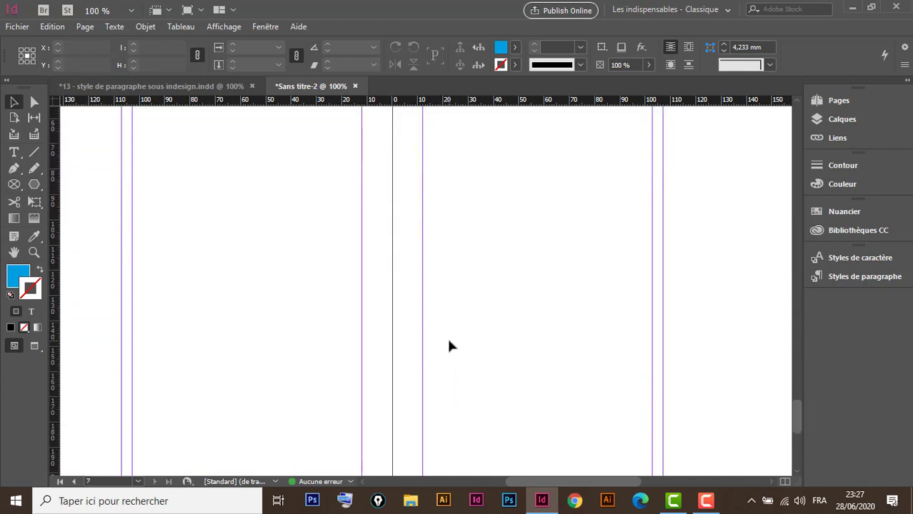
scroll(449, 346, "down", 5)
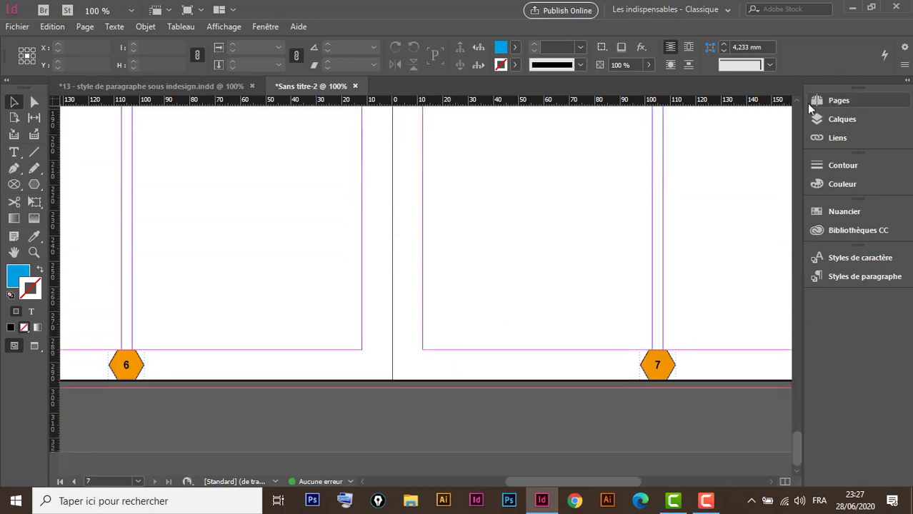
left_click(843, 101)
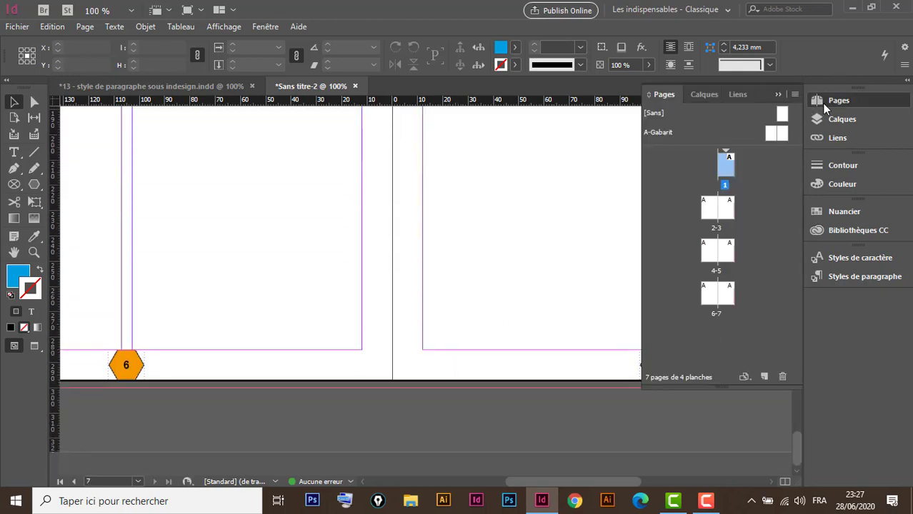
double_click(726, 165)
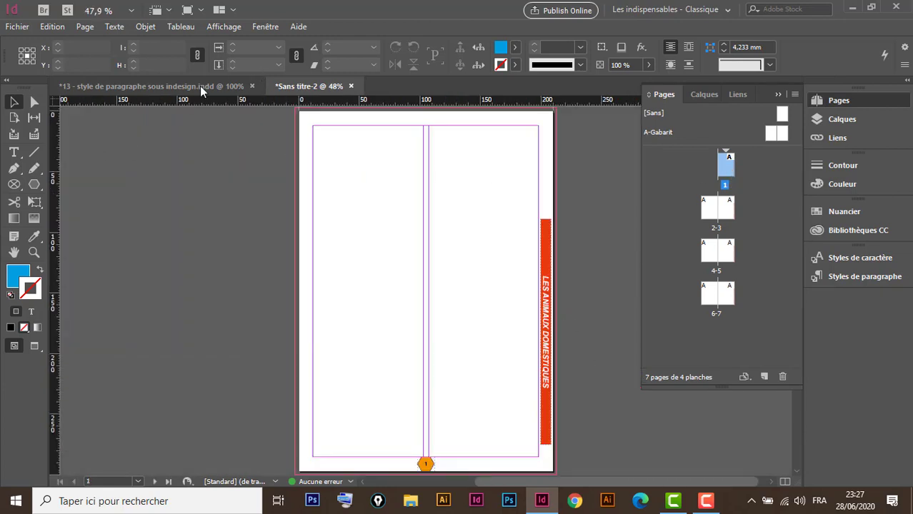
- Compare the A-Gabarit master spread of the reference magazine document with the A-Gabarit spread of the new document
left_click(174, 87)
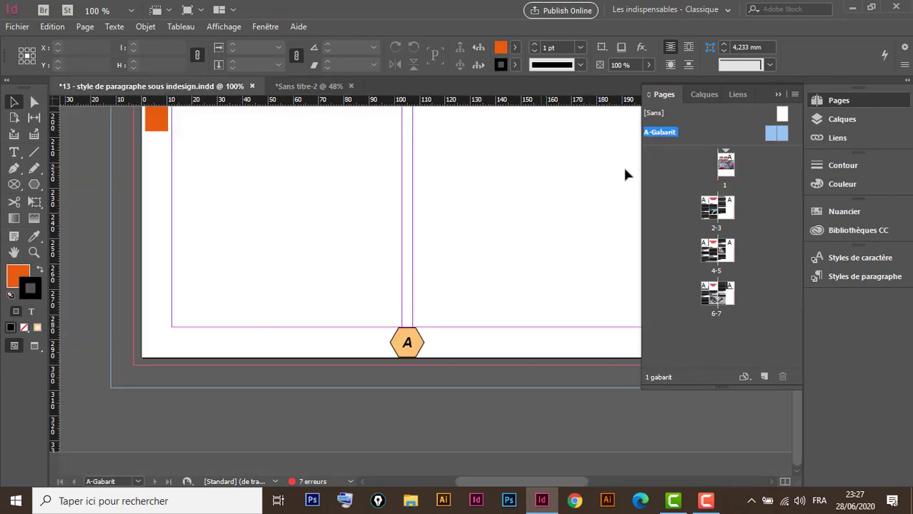
double_click(659, 133)
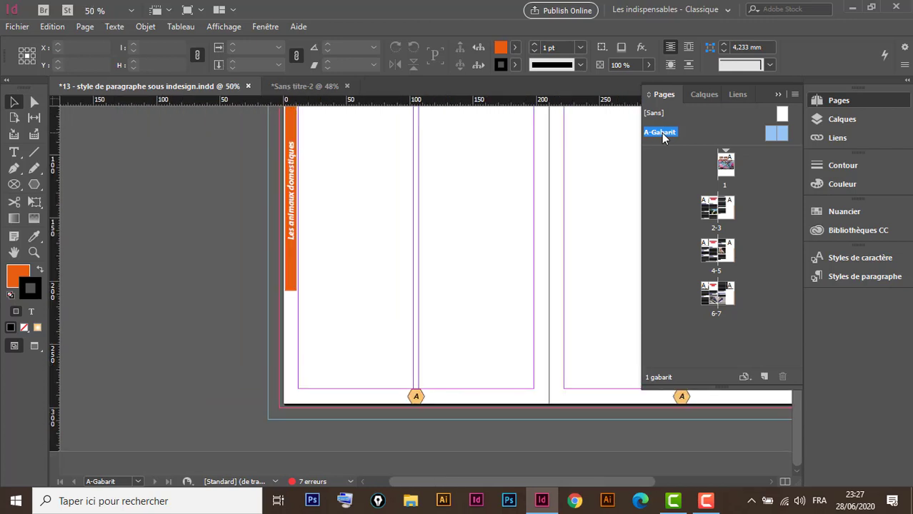
key("ctrl+minus")
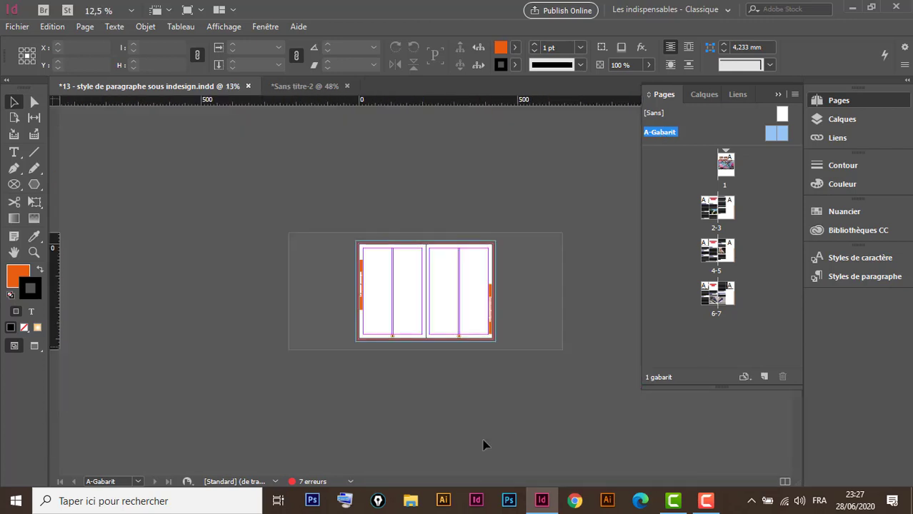
left_click_drag(342, 230, 539, 364)
left_click(311, 87)
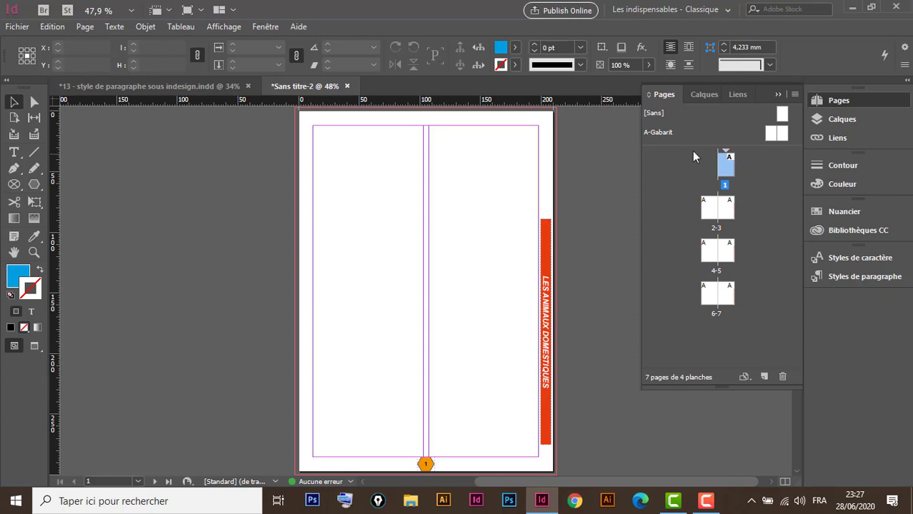
double_click(654, 134)
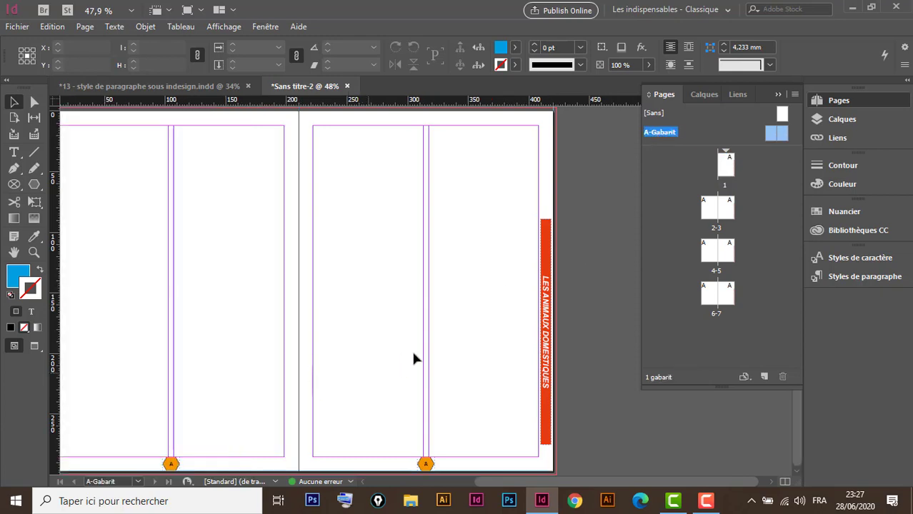
scroll(359, 326, "left", 3)
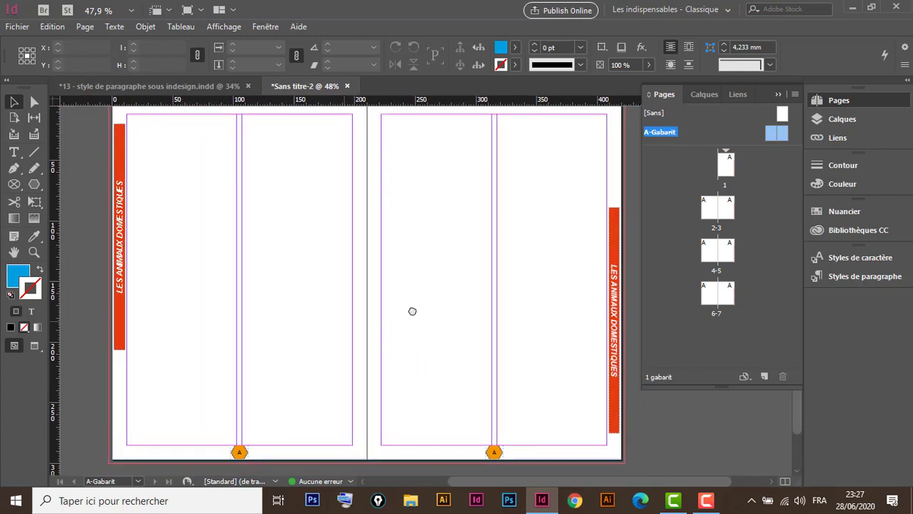
- Review page 1 of the new document, then examine the cover title and picture on page 1 of the reference magazine
double_click(723, 167)
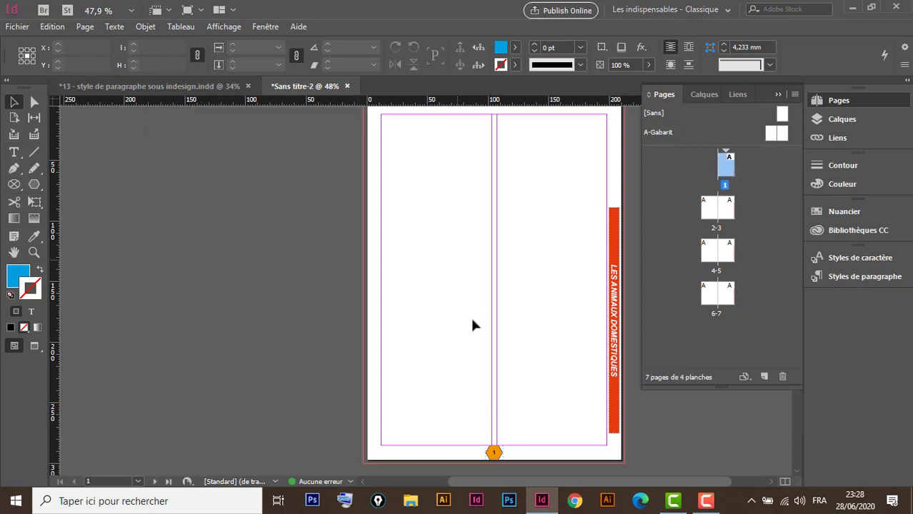
scroll(471, 318, "down", 5)
scroll(361, 343, "down", 2)
scroll(361, 342, "up", 10)
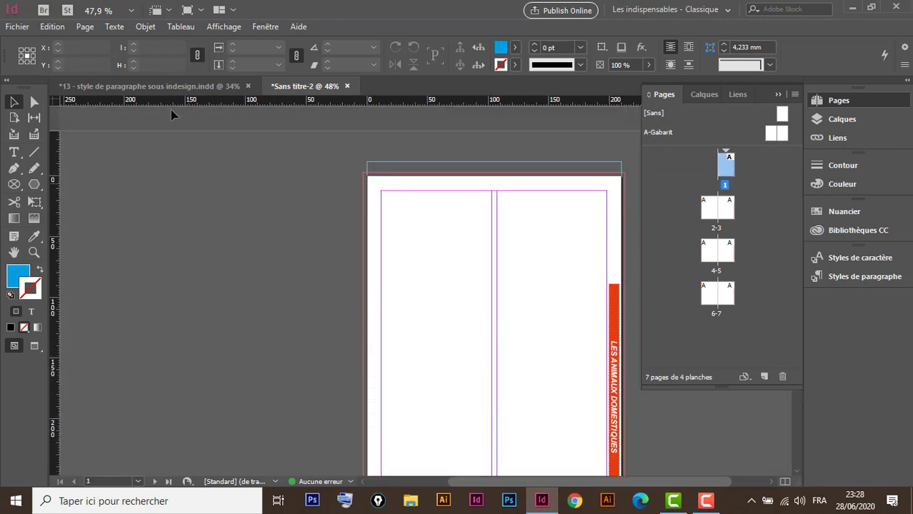
left_click(192, 85)
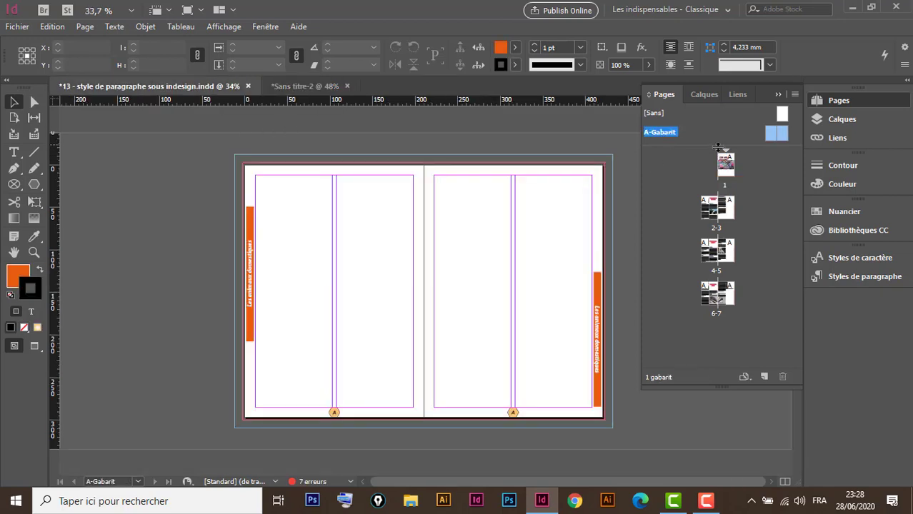
double_click(728, 170)
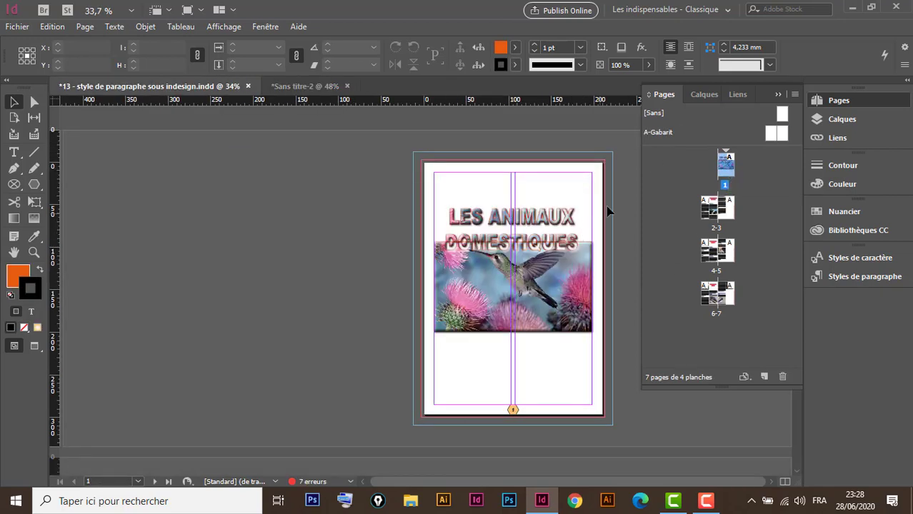
key("ctrl+space")
left_click_drag(609, 171, 399, 359)
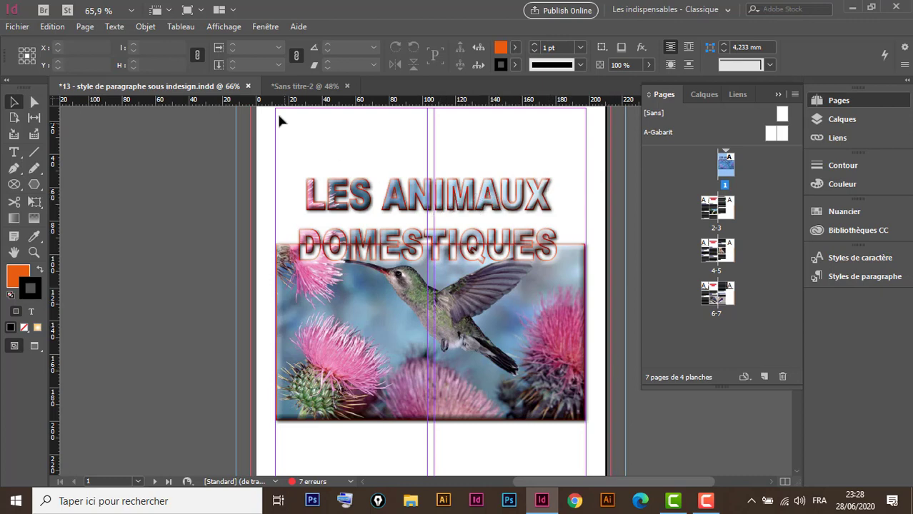
- Draw a text frame about 186 by 66 mm across both columns in the upper part of page 1 of the new document
left_click(309, 86)
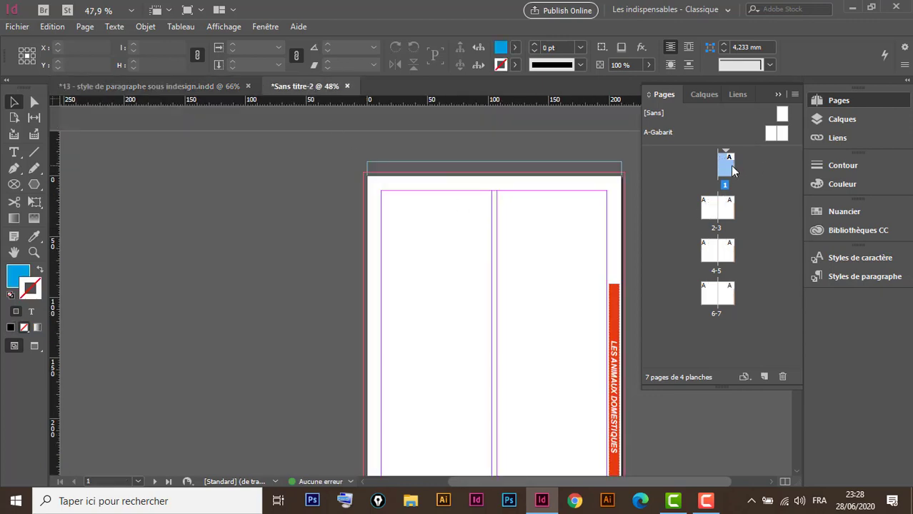
double_click(728, 166)
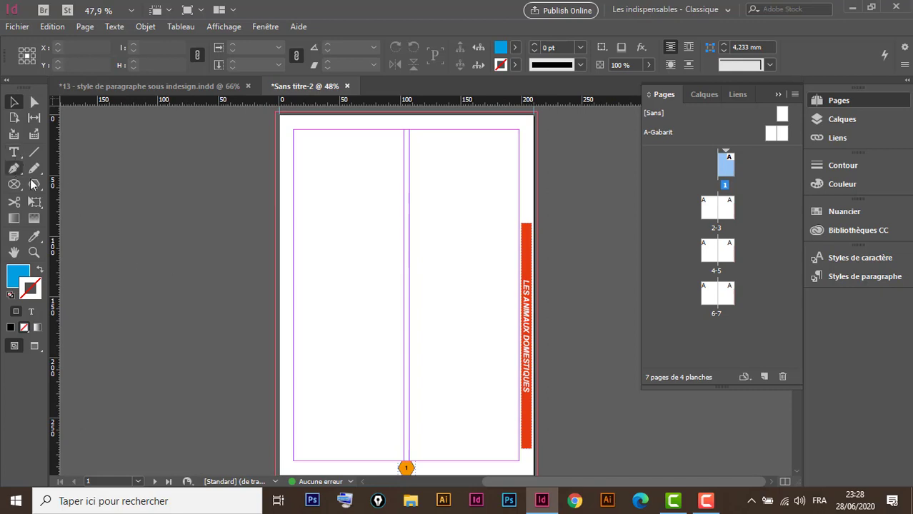
left_click(14, 153)
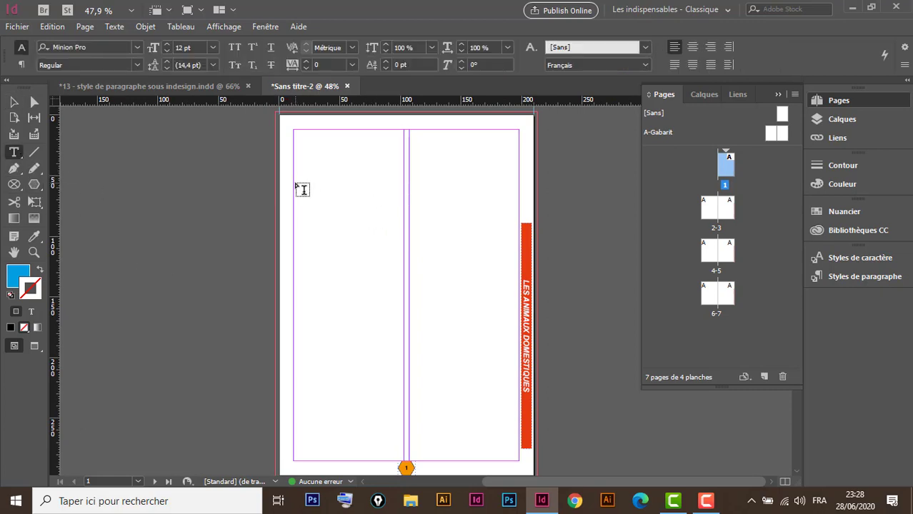
left_click_drag(294, 184, 519, 264)
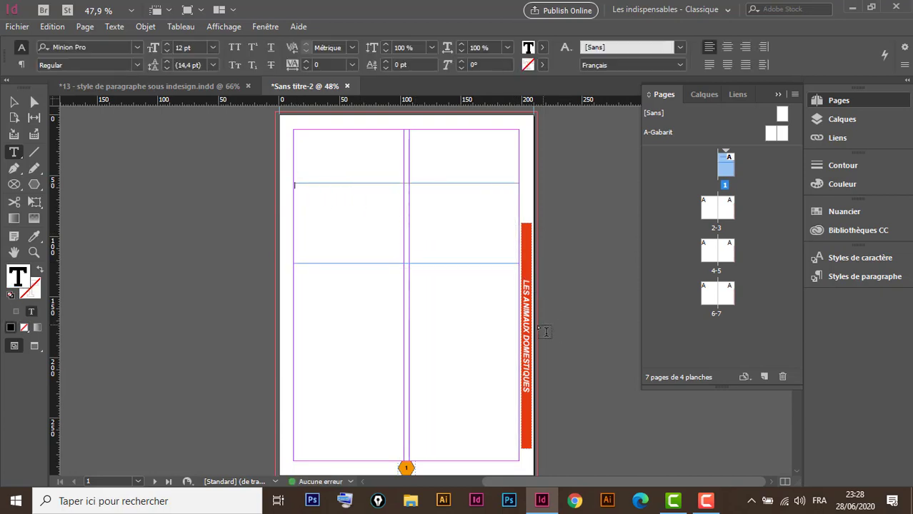
- Copy the text LES ANIMAUX DOMESTIQUES from the right master page's band into the new text frame on page 1
double_click(664, 134)
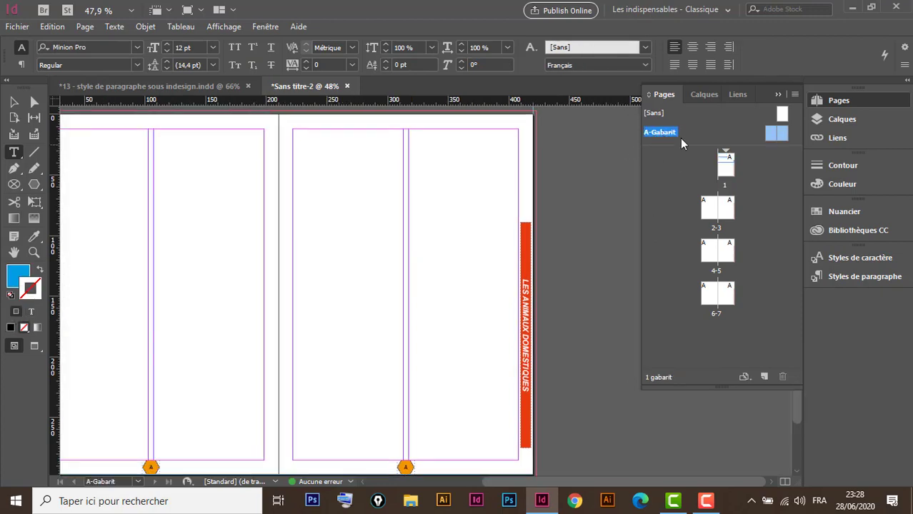
triple_click(525, 298)
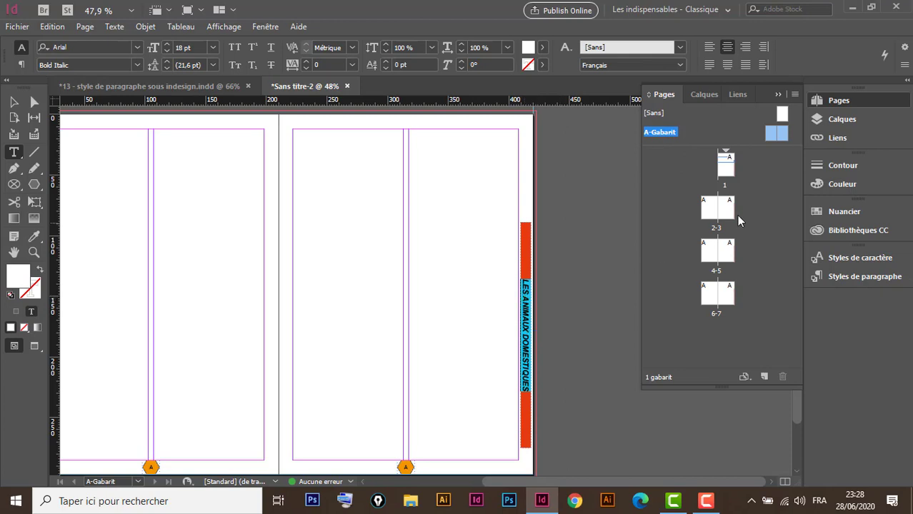
double_click(725, 164)
left_click(369, 205)
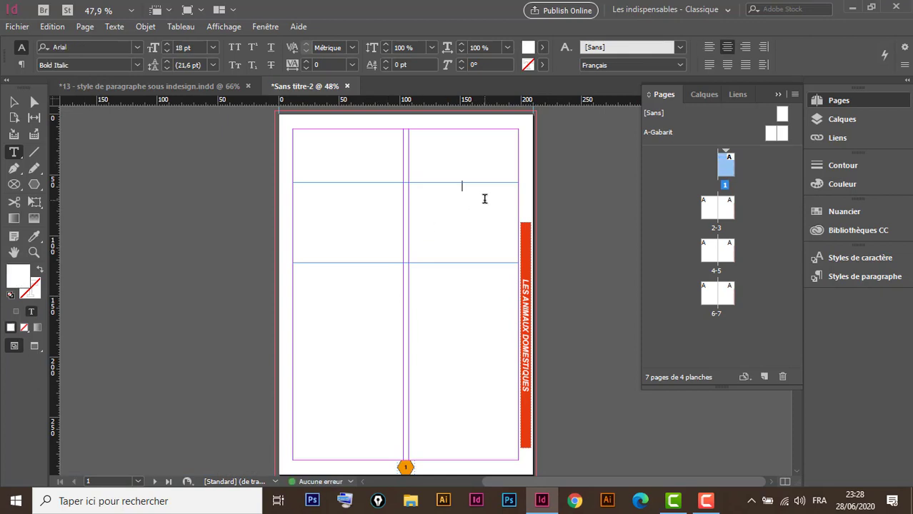
- Set the fill colour of the pasted cover title text to [Noir]
key("ctrl+a")
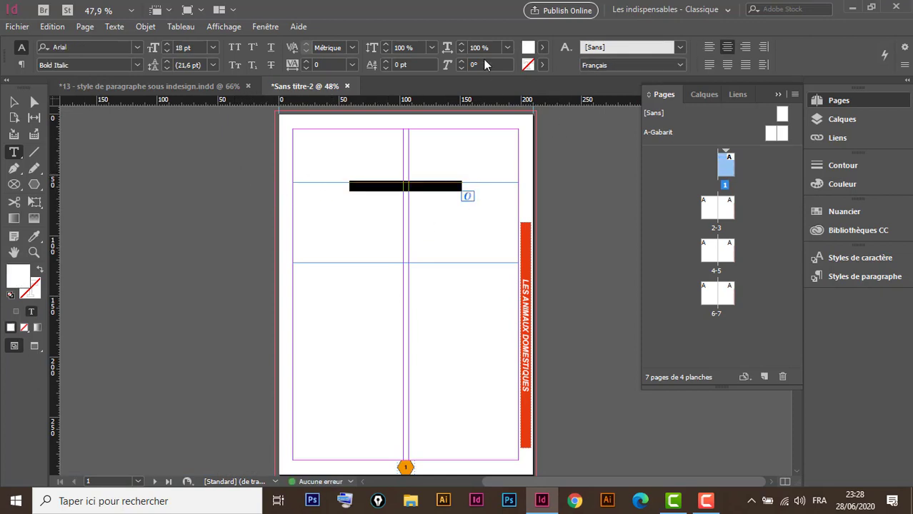
left_click(542, 47)
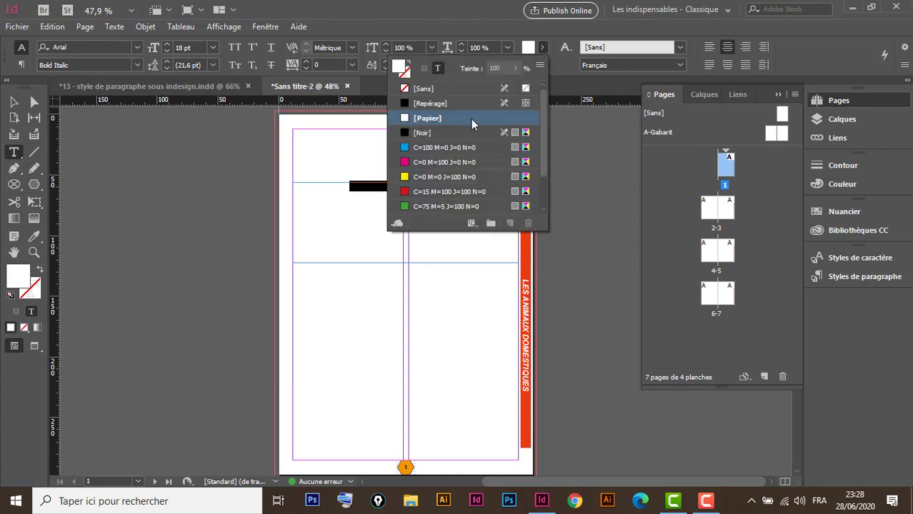
left_click(459, 133)
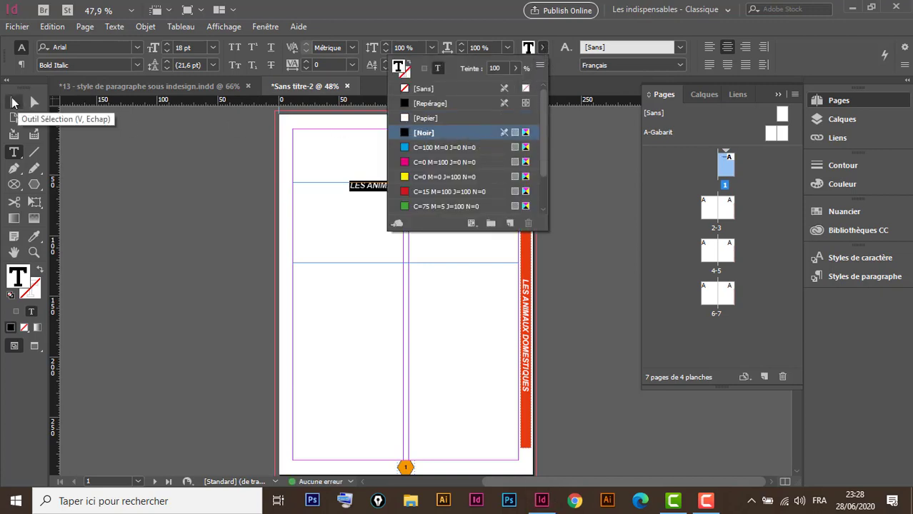
left_click(14, 102)
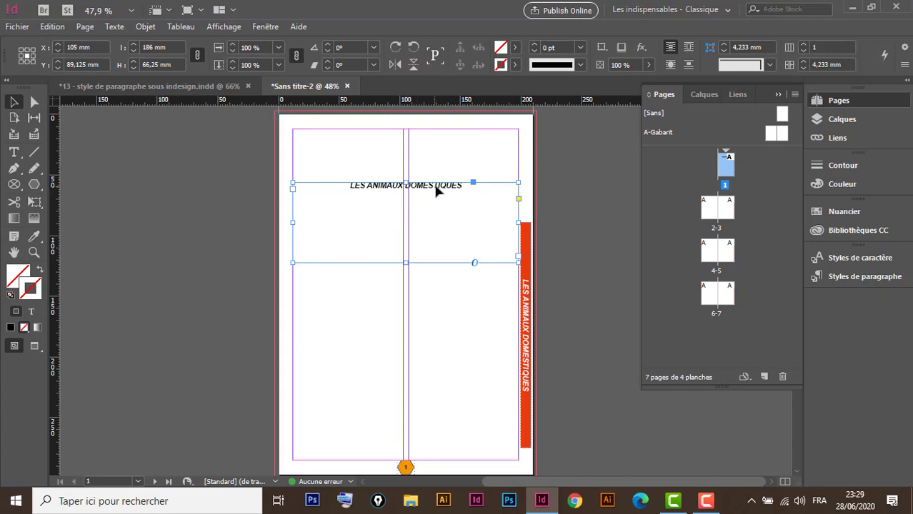
- Set the cover title to 48 pt and start a new line before DOMESTIQUES
double_click(458, 185)
left_click_drag(469, 185, 322, 179)
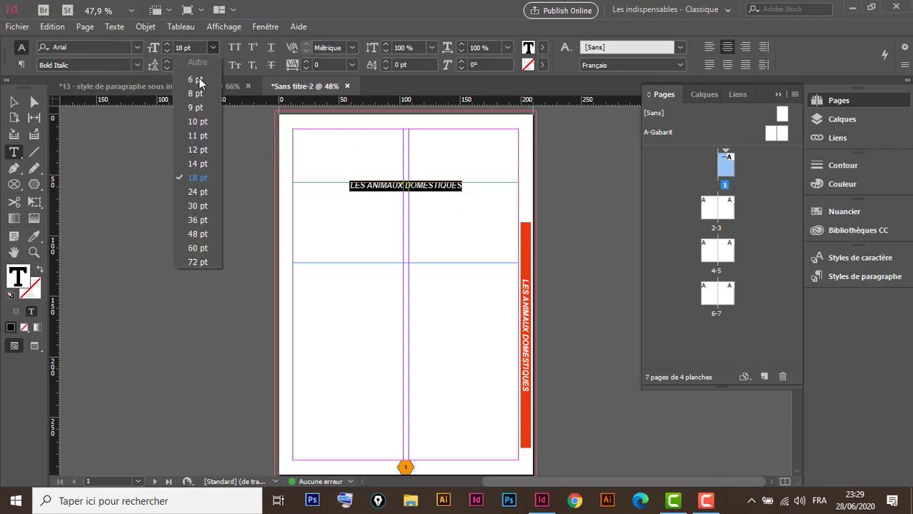
left_click(199, 235)
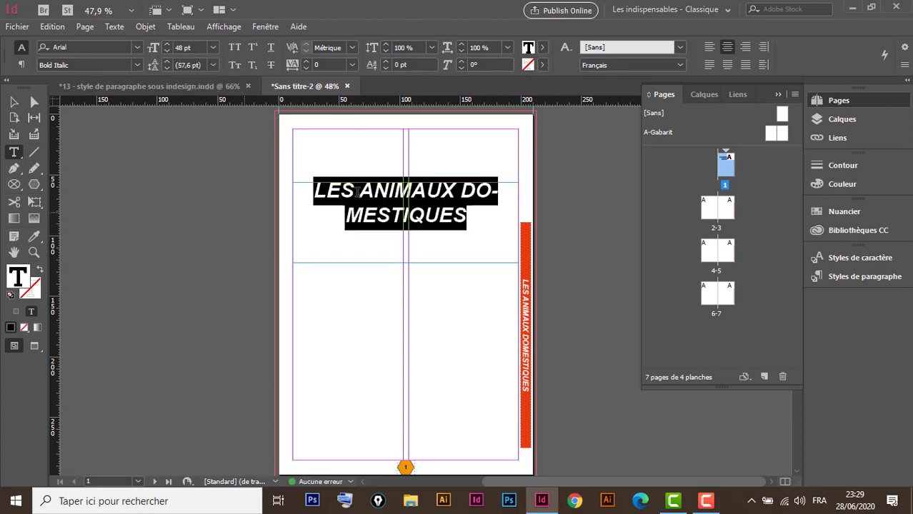
left_click(460, 194)
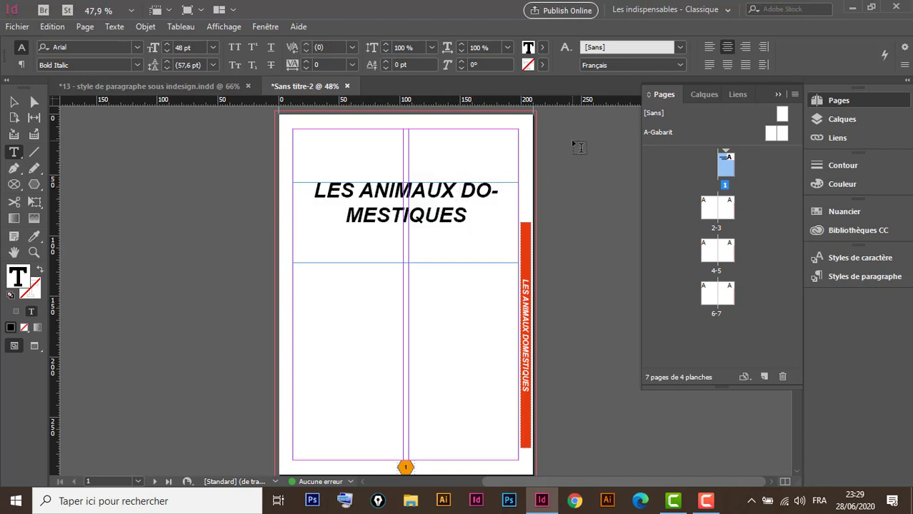
key("Return")
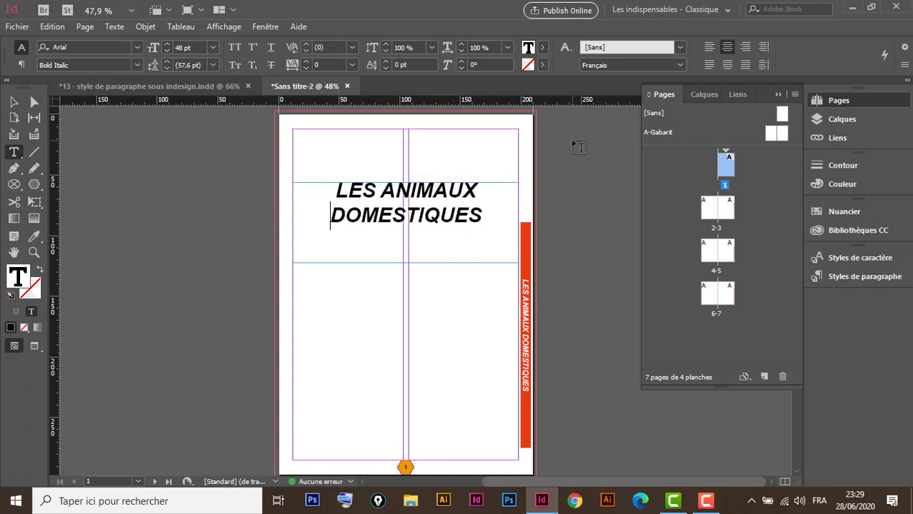
- Set the two-line cover title LES ANIMAUX DOMESTIQUES to 60 pt
left_click_drag(488, 214, 309, 180)
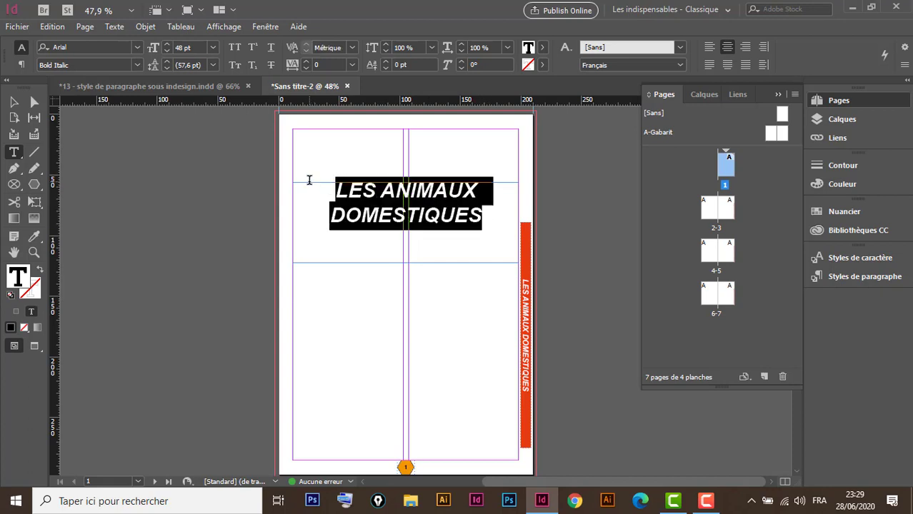
left_click(136, 64)
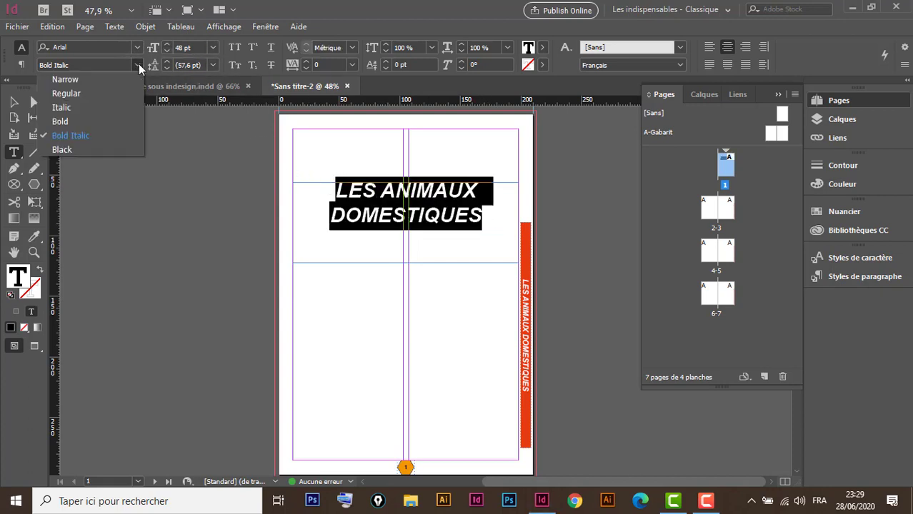
left_click(139, 64)
left_click(139, 48)
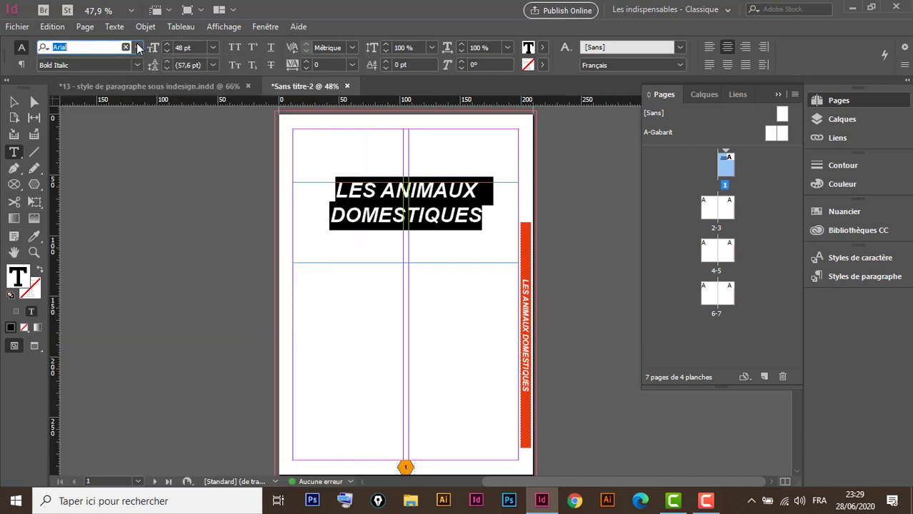
left_click(213, 47)
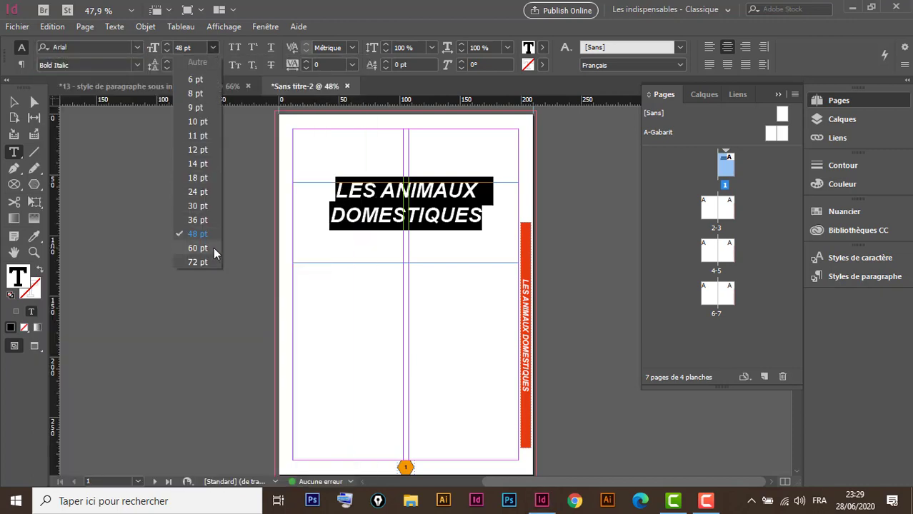
key("Escape")
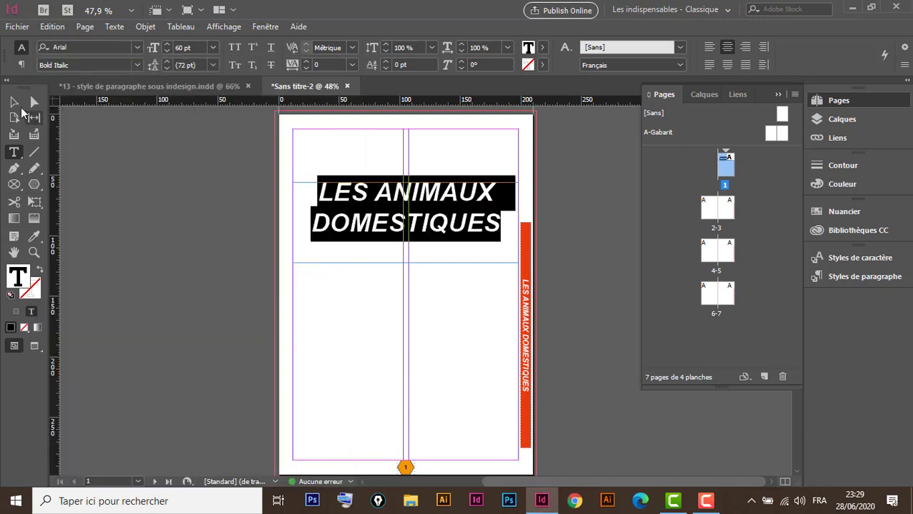
- Shorten the cover title's text frame from its lower edge to about 41 mm high, closely enclosing the two lines
left_click(14, 102)
left_click(397, 236)
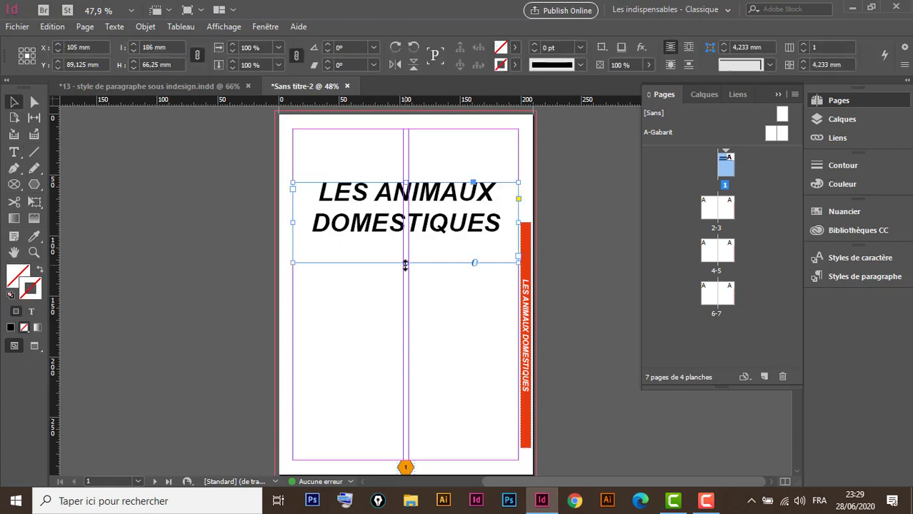
left_click_drag(405, 263, 405, 232)
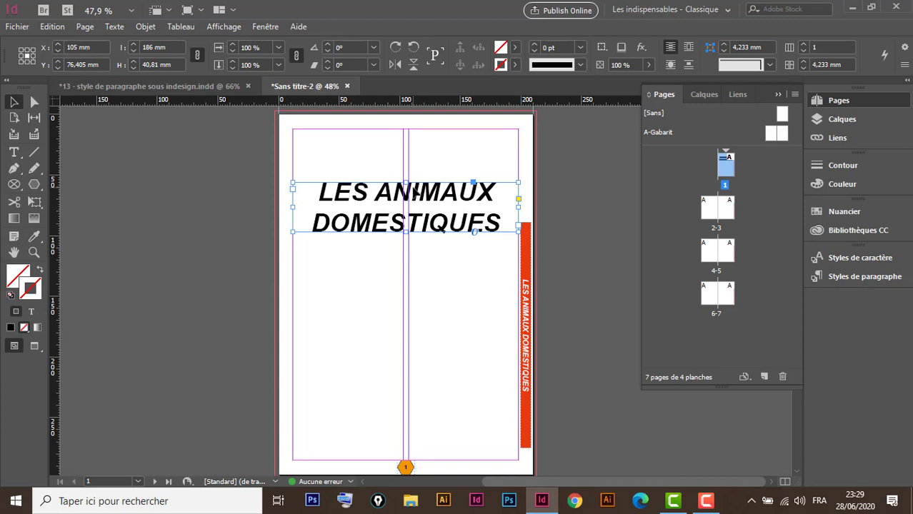
triple_click(413, 191)
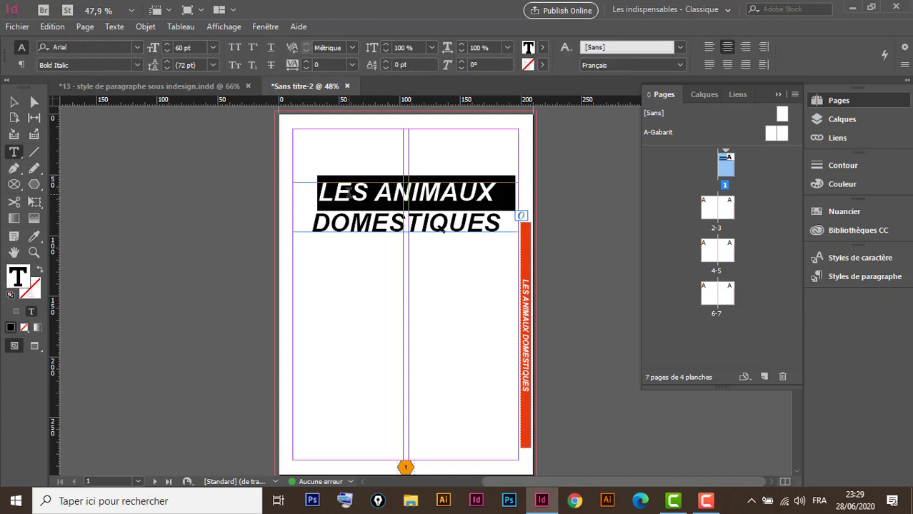
key("ctrl+a")
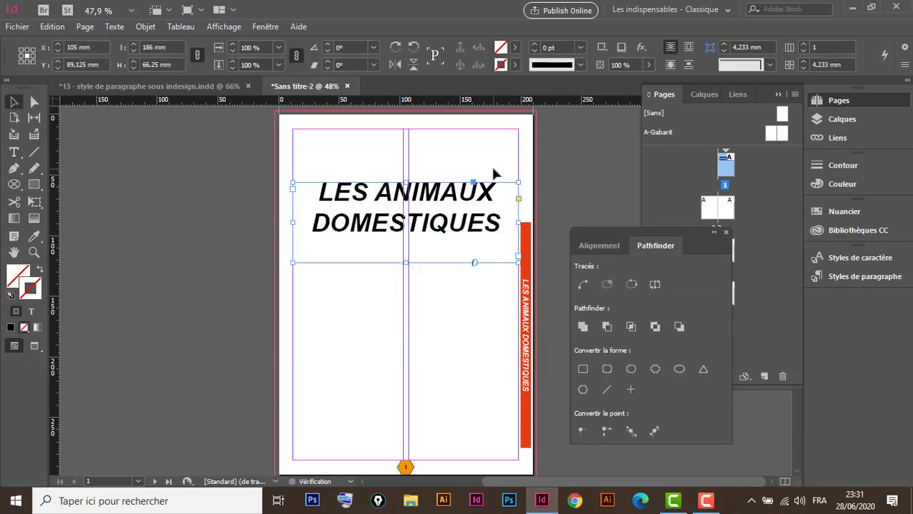
double_click(405, 262)
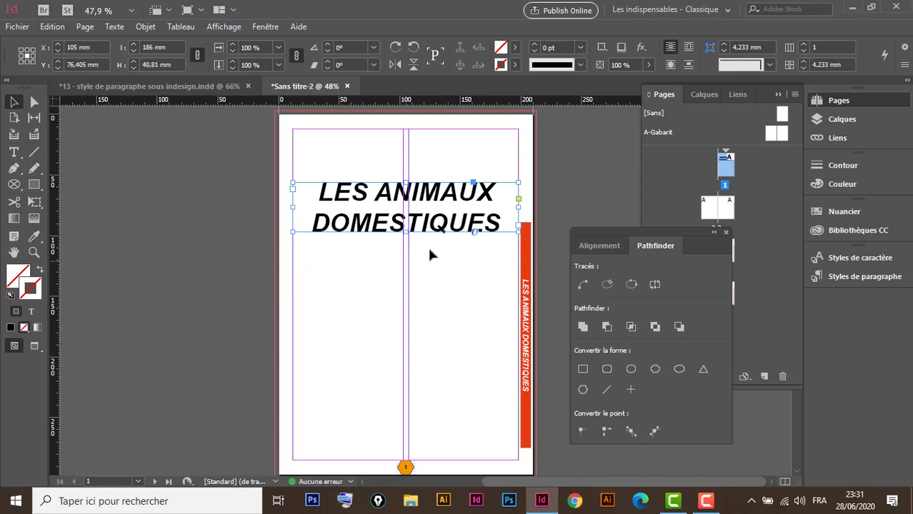
- Draw a rectangle about 186 by 113 mm between the page margins, overlapping the lower line of the cover title
left_click(34, 185)
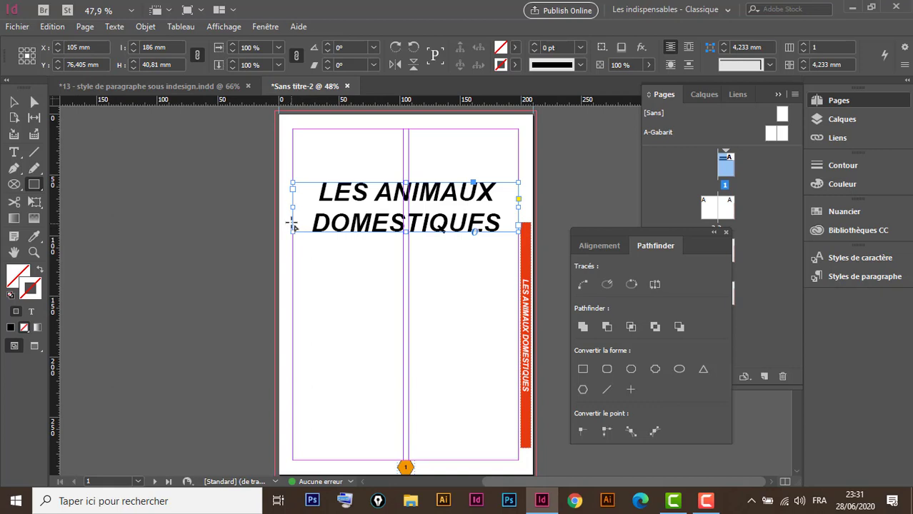
left_click_drag(292, 225, 519, 359)
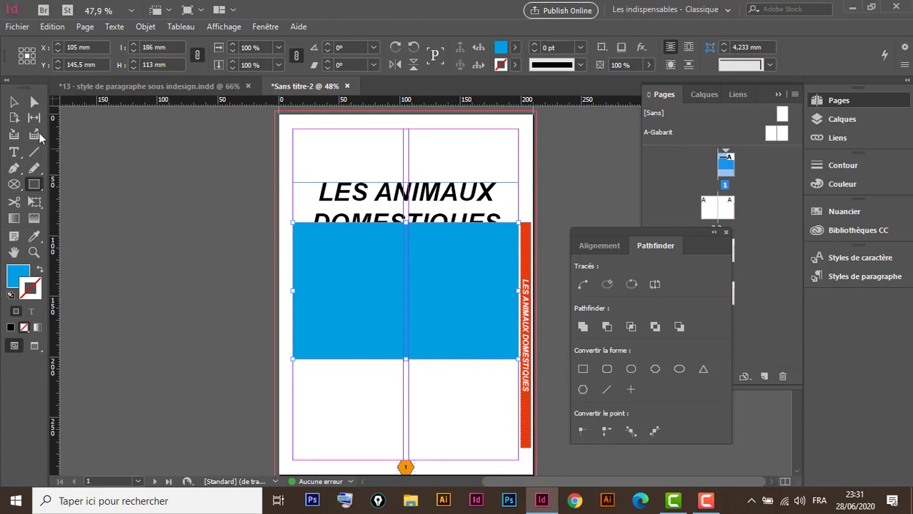
left_click(14, 102)
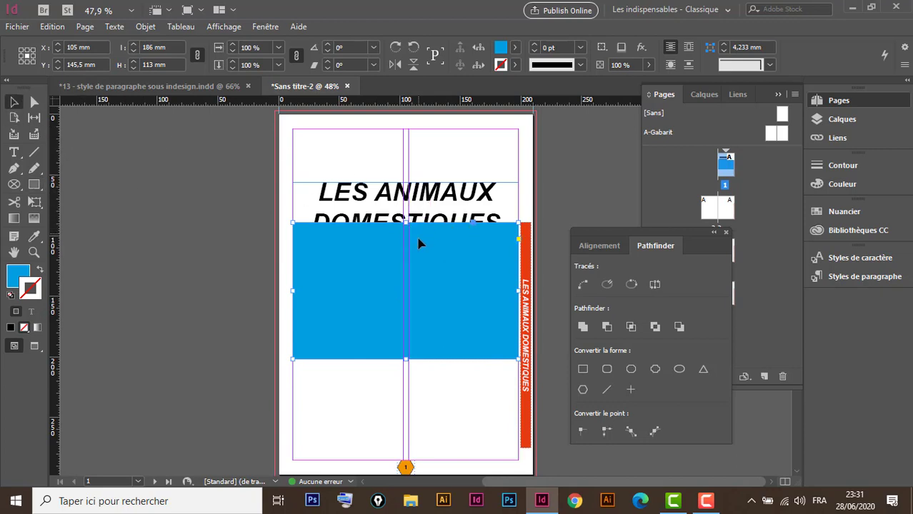
- Convert the cover title text to vector outlines
left_click(411, 196)
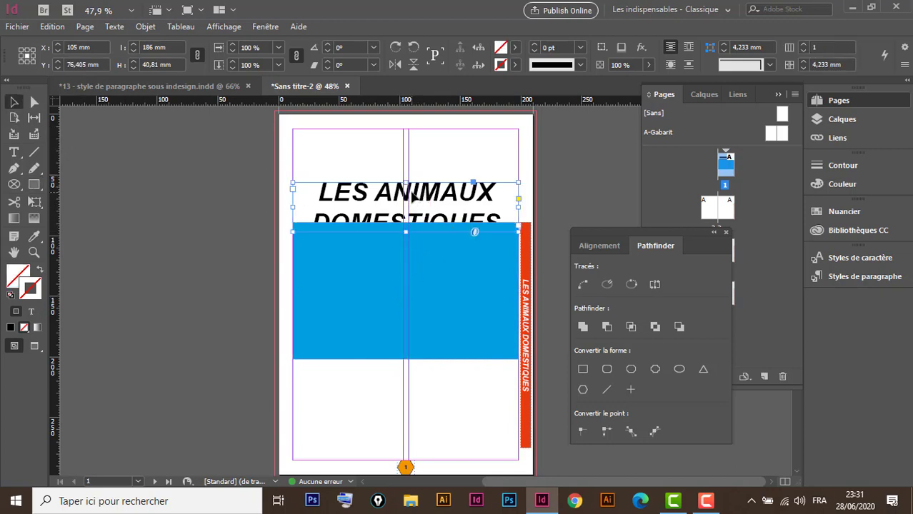
left_click(115, 28)
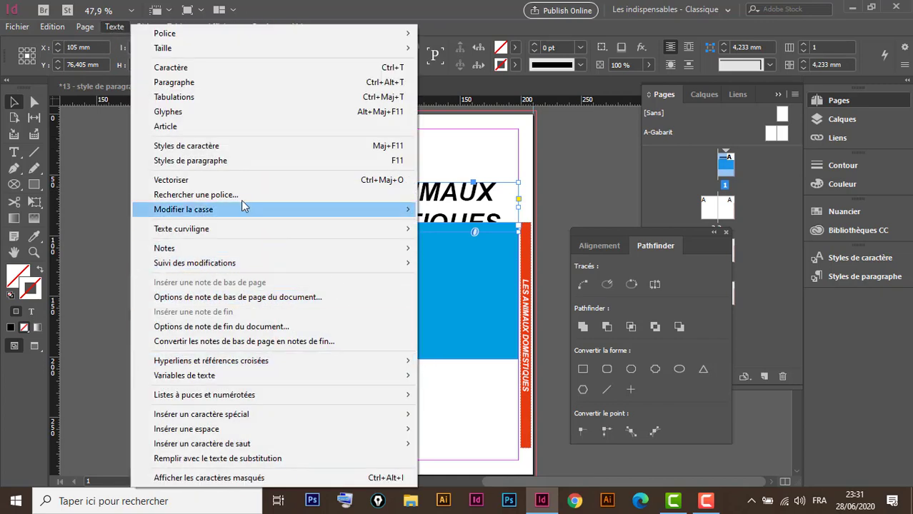
left_click(228, 183)
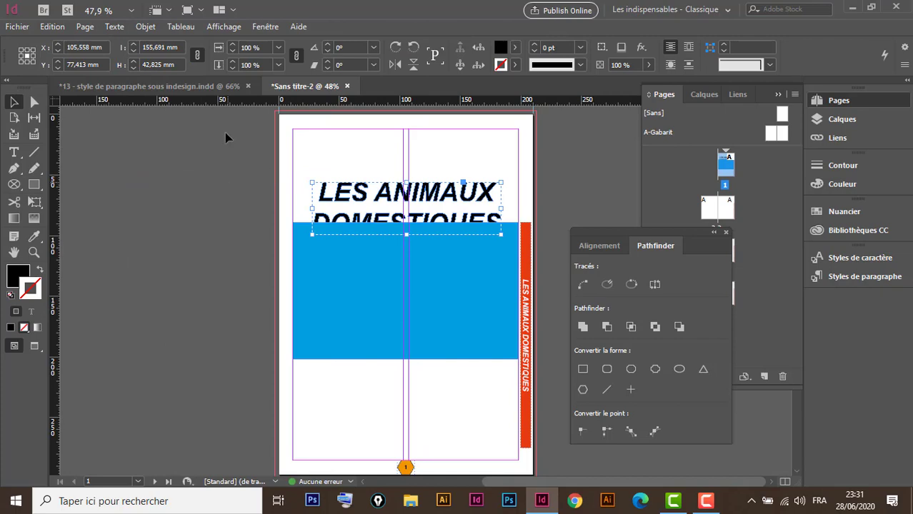
- Ungroup the outlined title and combine its letters with the blue rectangle using the Pathfinder operation that excludes overlapping areas
left_click(144, 26)
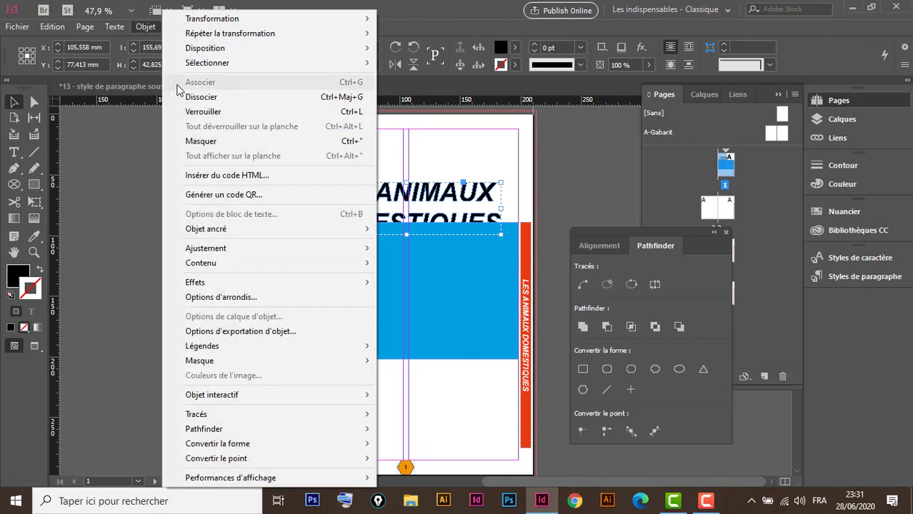
left_click(201, 99)
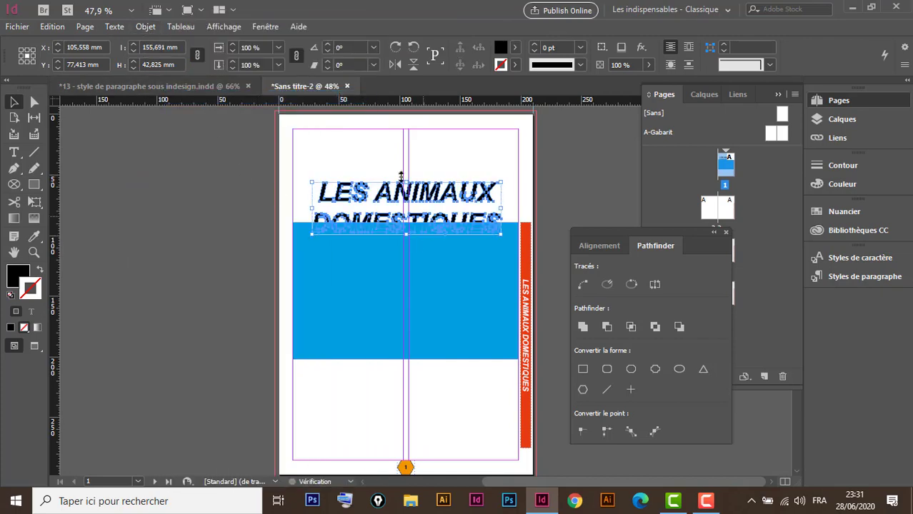
left_click_drag(303, 143, 491, 319)
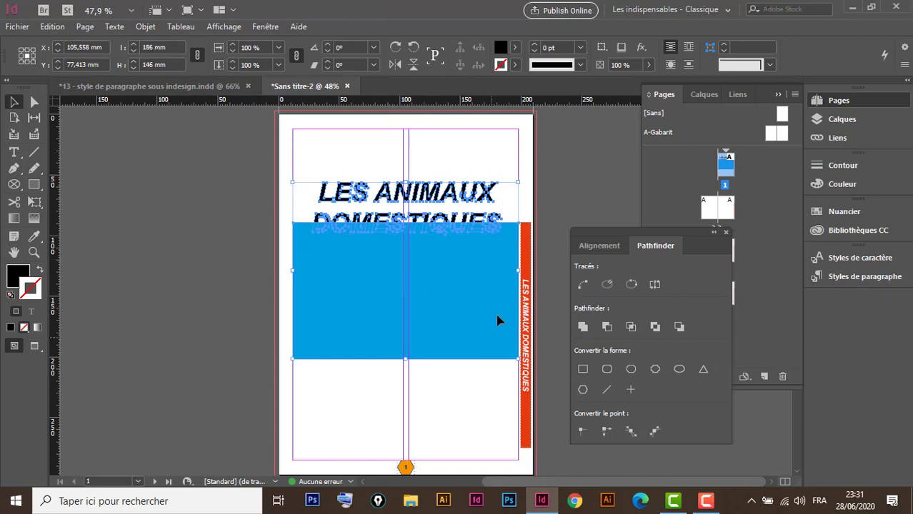
left_click(655, 327)
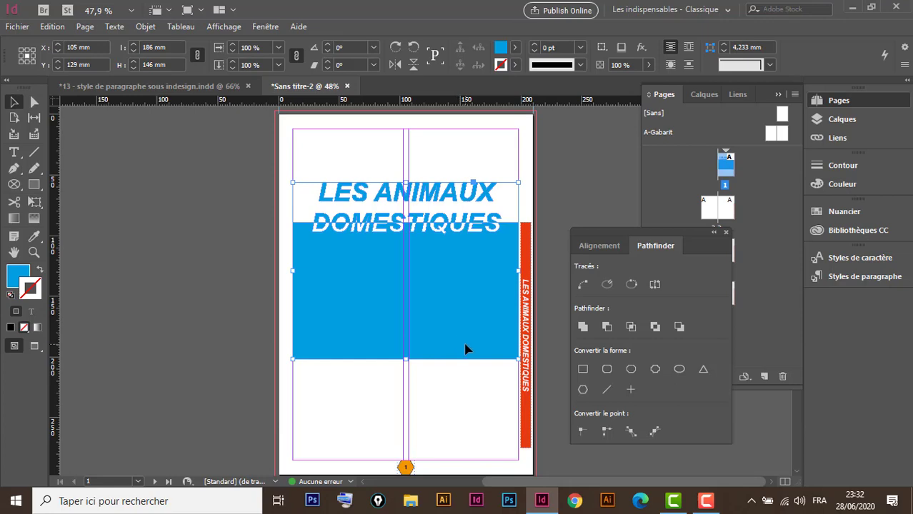
- Place the image 78798e0b in the combined title shape and make it fill the frame proportionally
key("ctrl+d")
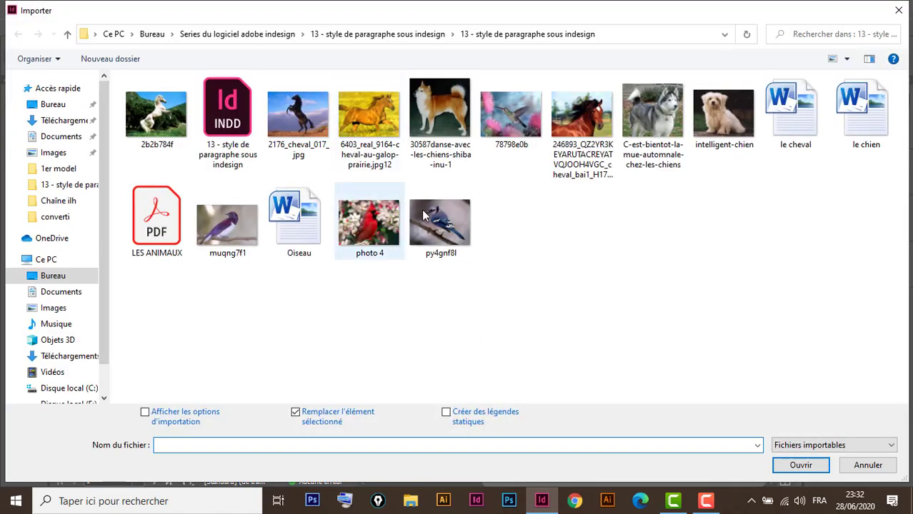
left_click(509, 116)
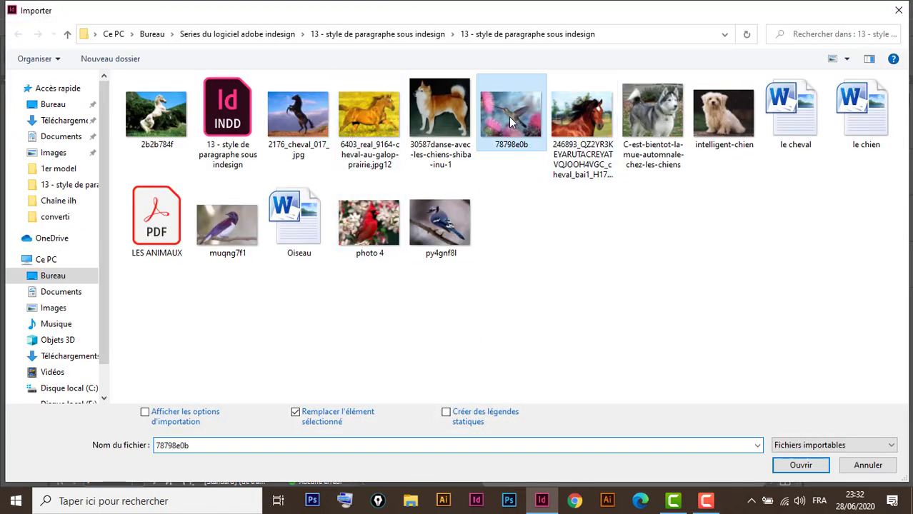
left_click(799, 467)
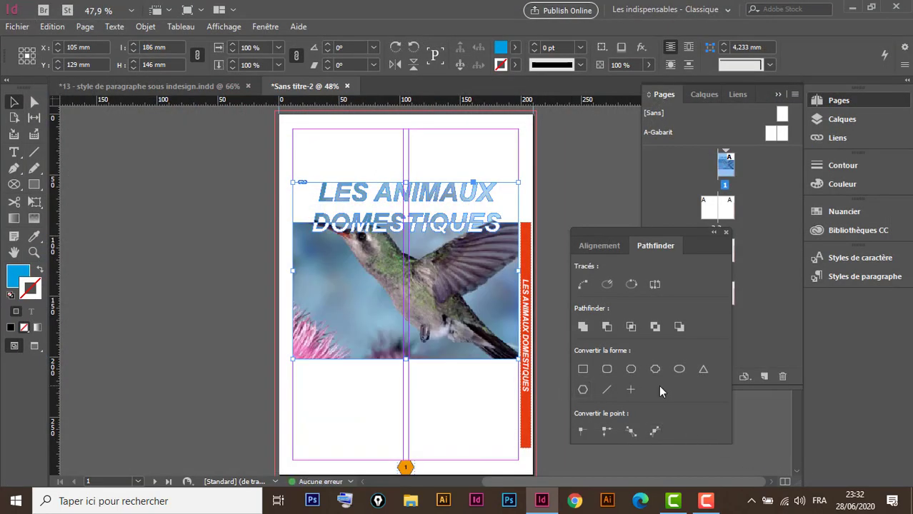
key("ctrl+alt+shift+c")
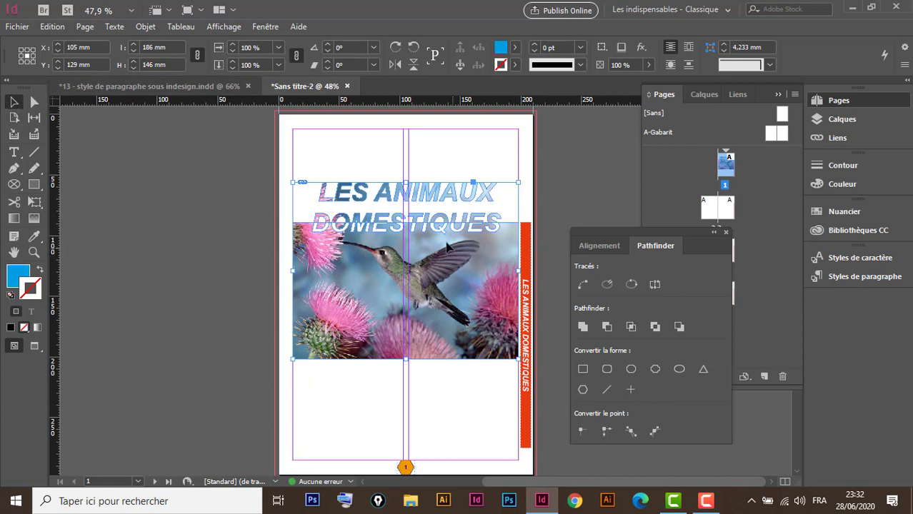
- Add a Biseau et estampage effect with the Biseau interne style to the picture-filled title shape
left_click(640, 47)
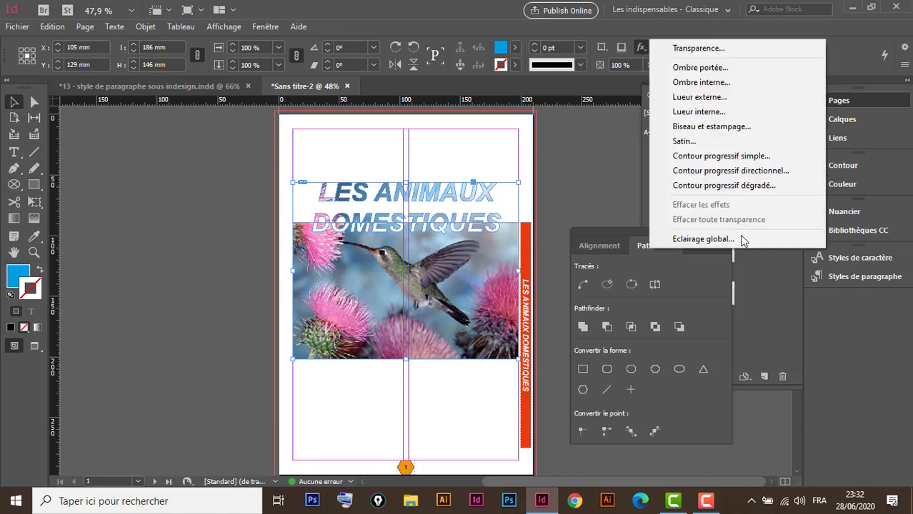
left_click(711, 128)
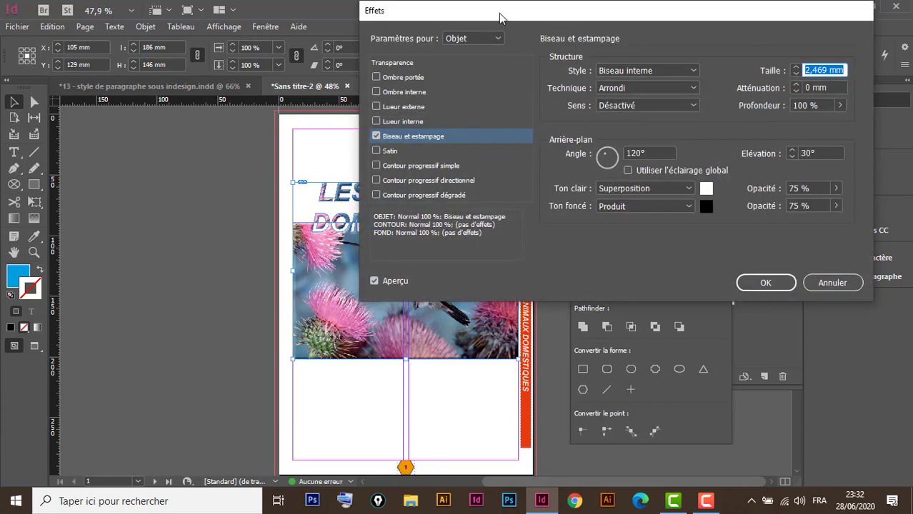
left_click_drag(500, 16, 570, 181)
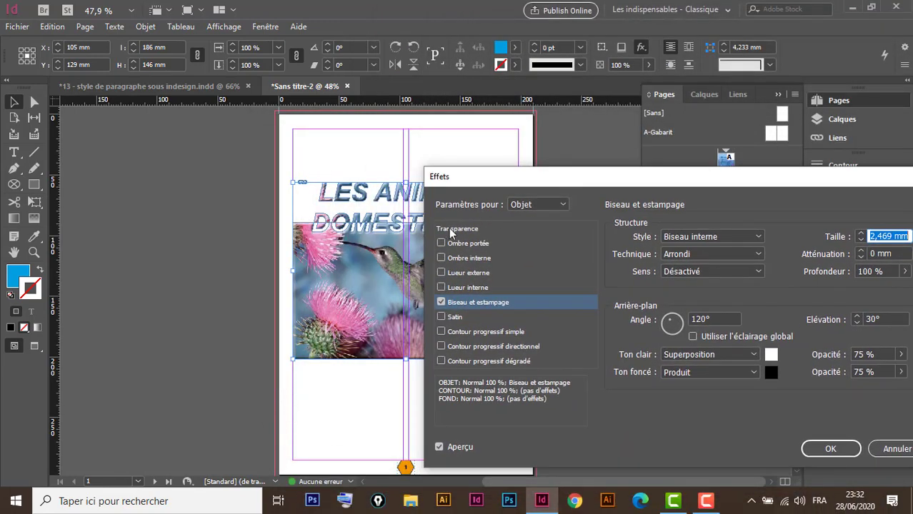
- Add an Ombre portée effect with a distance of 1 mm to the title shape and apply the effects
left_click(469, 244)
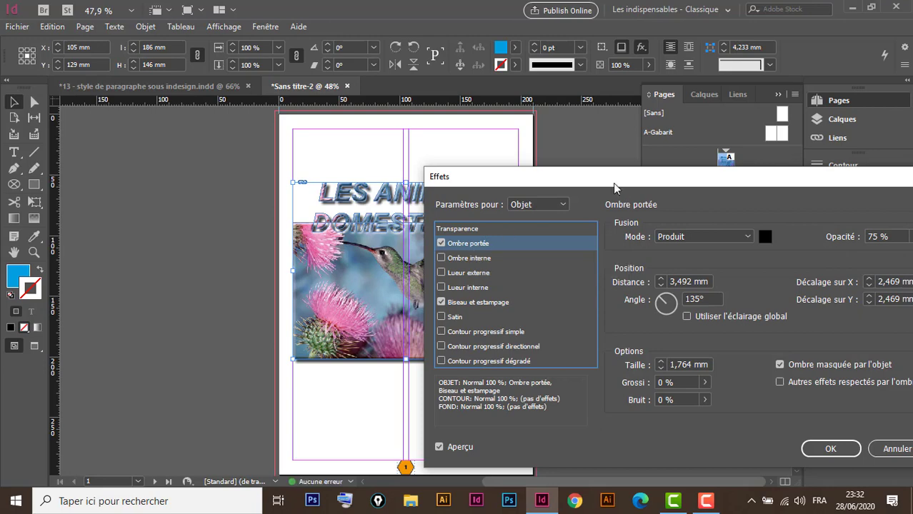
left_click_drag(639, 181, 708, 185)
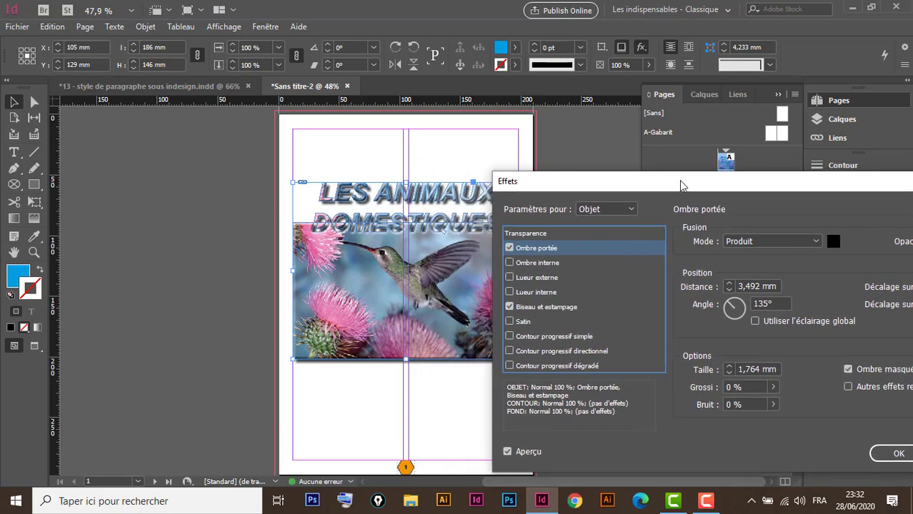
left_click(728, 291)
left_click(729, 292)
left_click(728, 292)
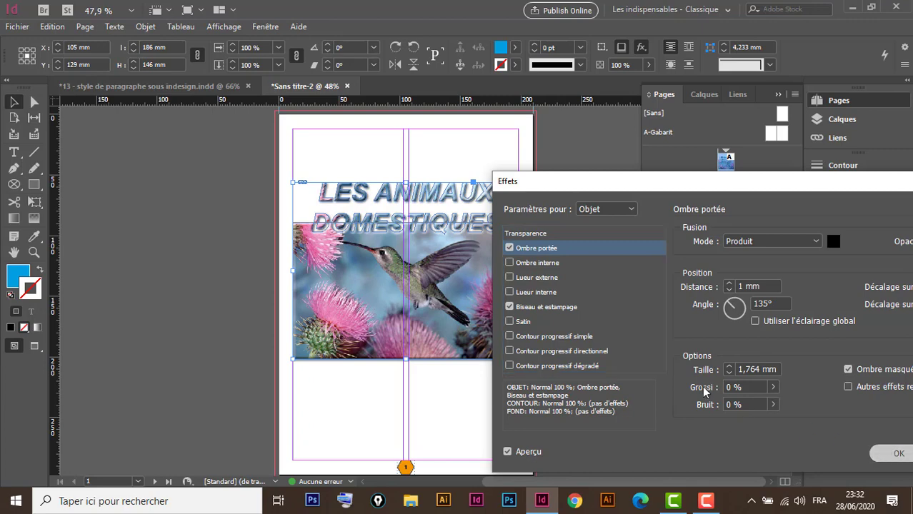
left_click(894, 455)
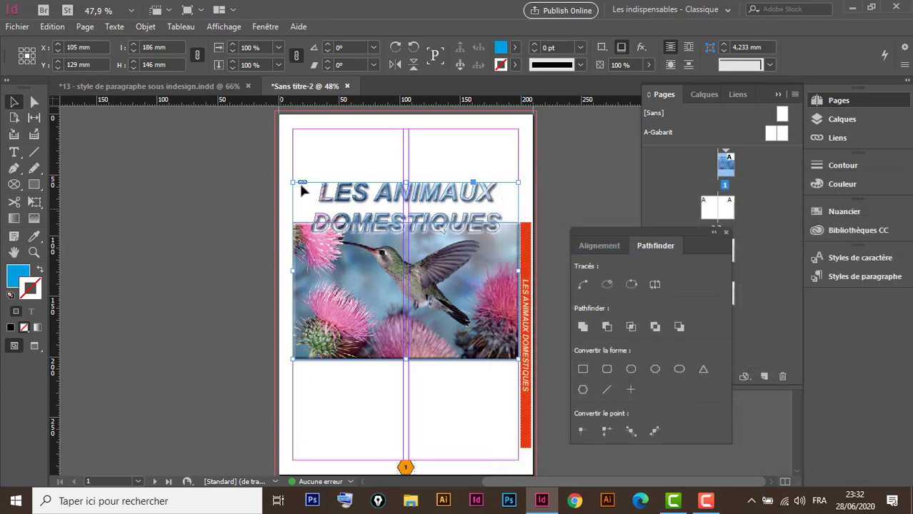
- Draw a rectangle about 213 by 186 mm over the title and picture and fill it with C=15 M=100 J=100 N=0
left_click_drag(266, 147, 560, 402)
left_click_drag(474, 300, 362, 286)
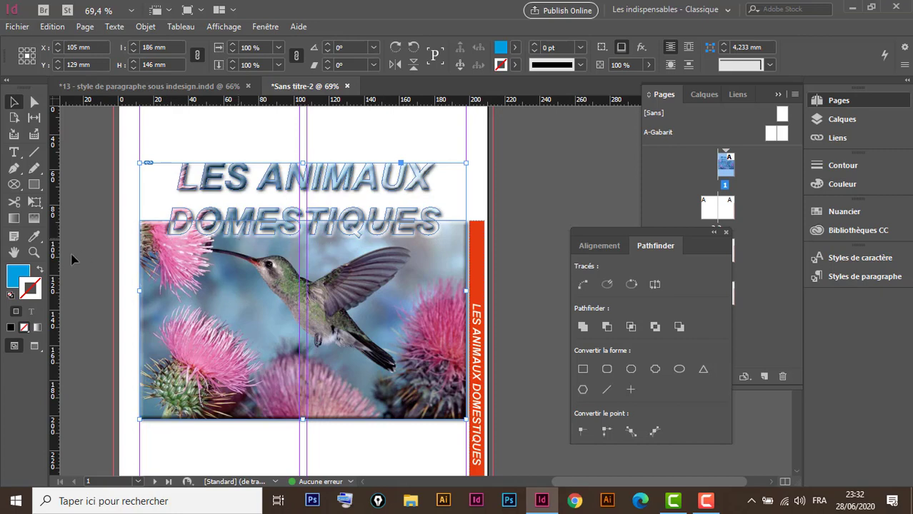
left_click(34, 184)
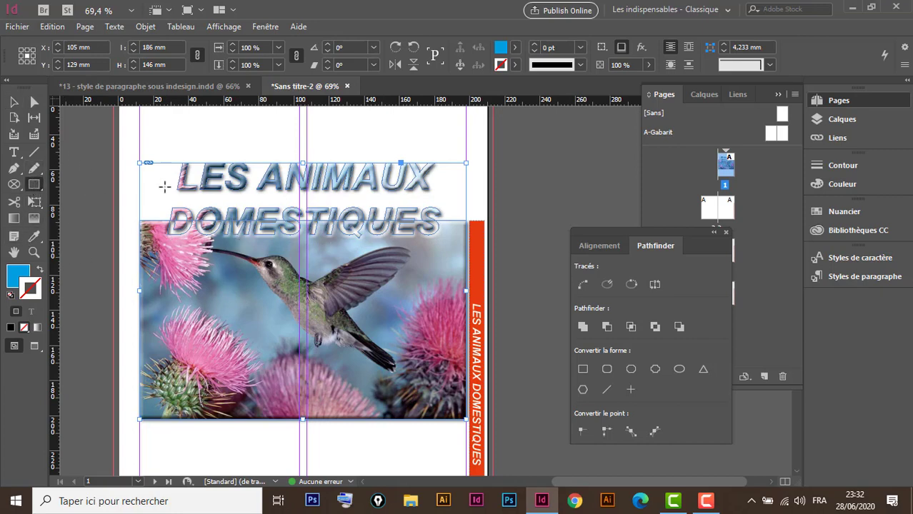
left_click_drag(126, 121, 492, 449)
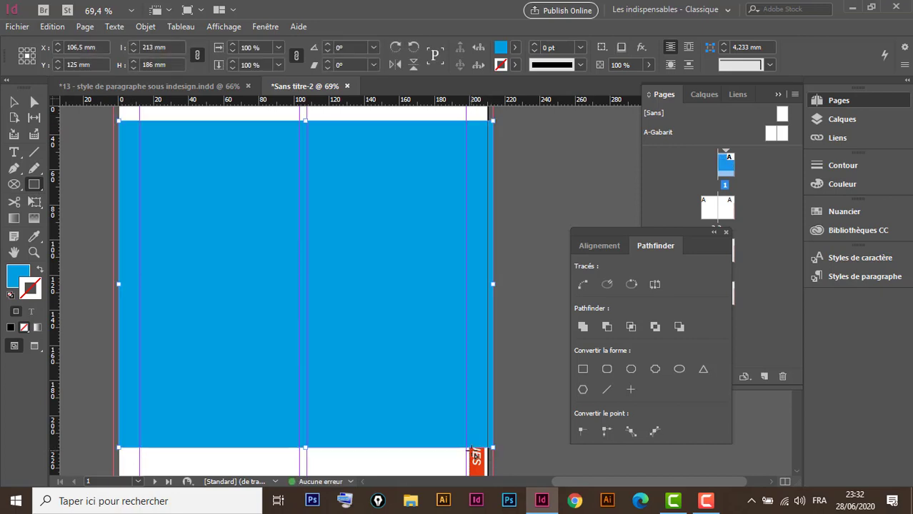
left_click(515, 47)
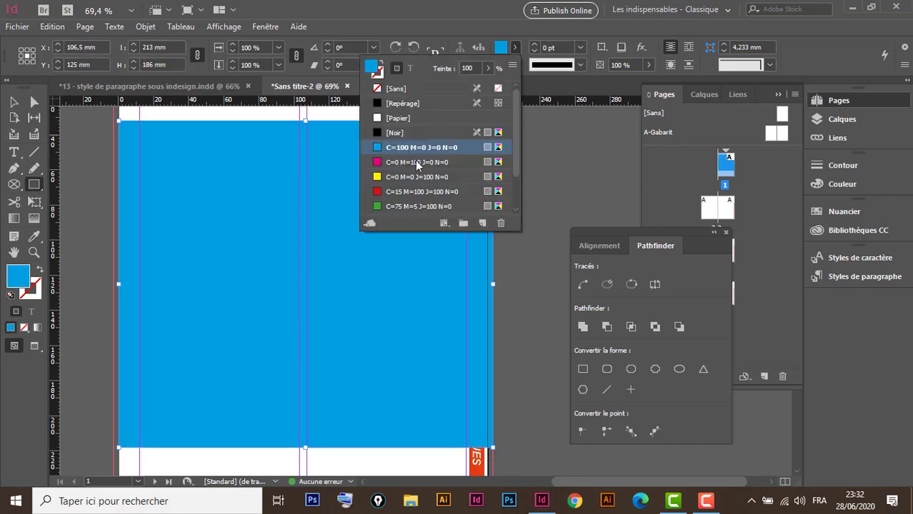
left_click(416, 191)
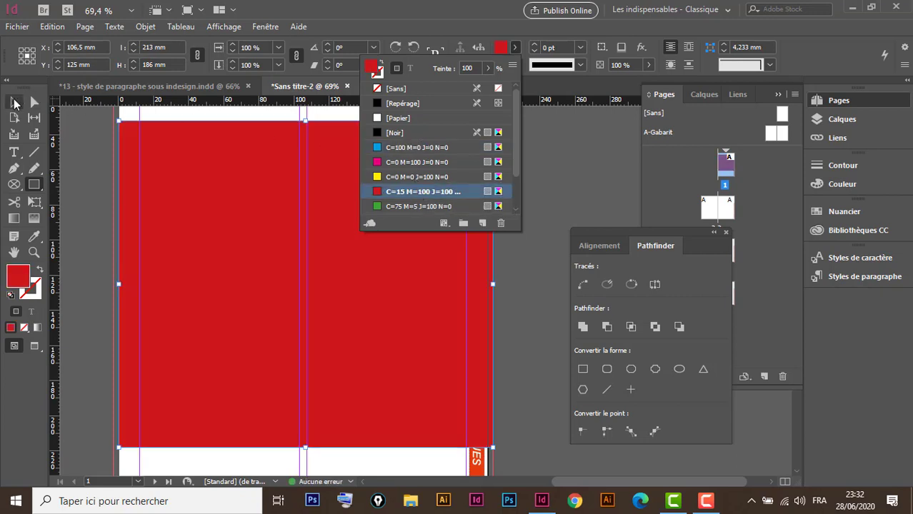
- Send the red rectangle behind all other objects on the cover
left_click(13, 102)
right_click(203, 158)
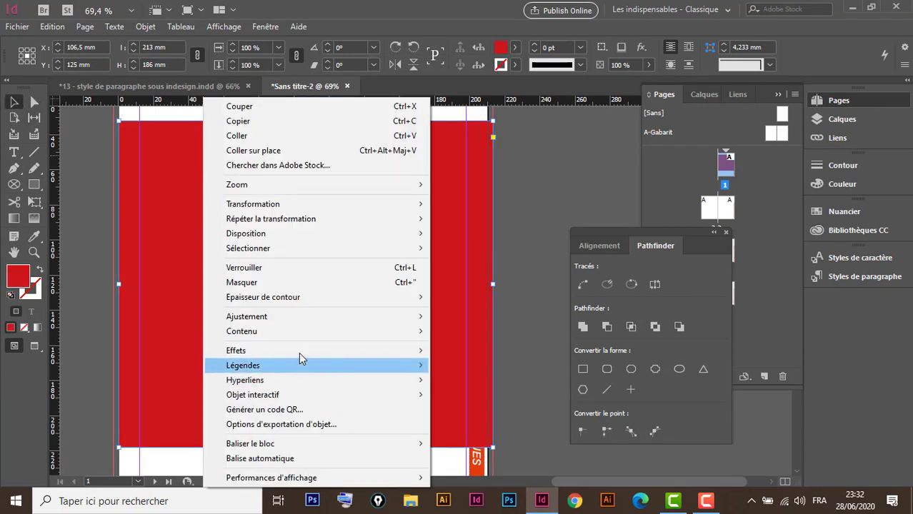
mouse_move(239, 234)
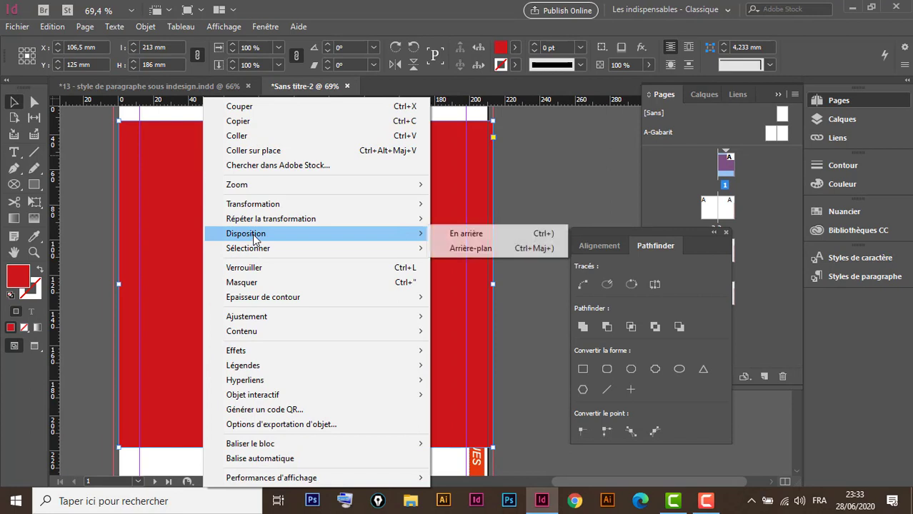
left_click(463, 249)
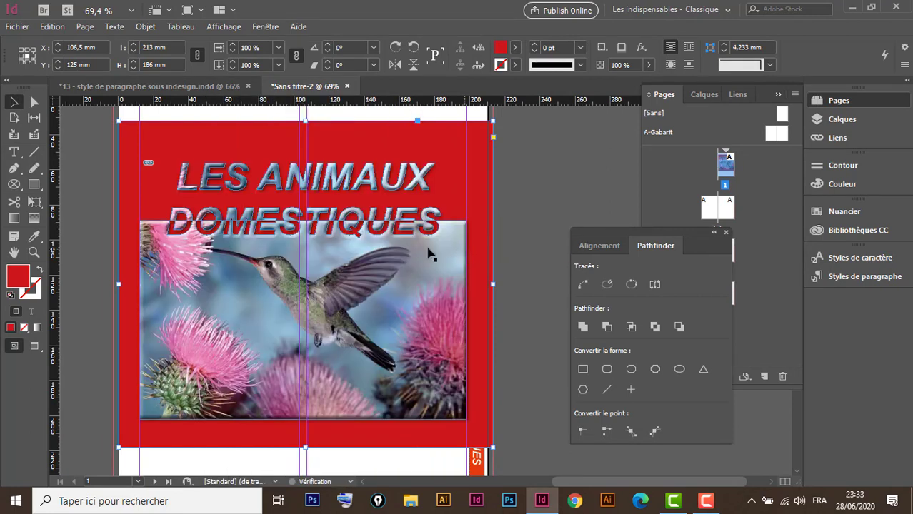
- Reposition the picture-filled title shape on the cover so its centre sits at X 105 mm and Y 131 mm
left_click(426, 259)
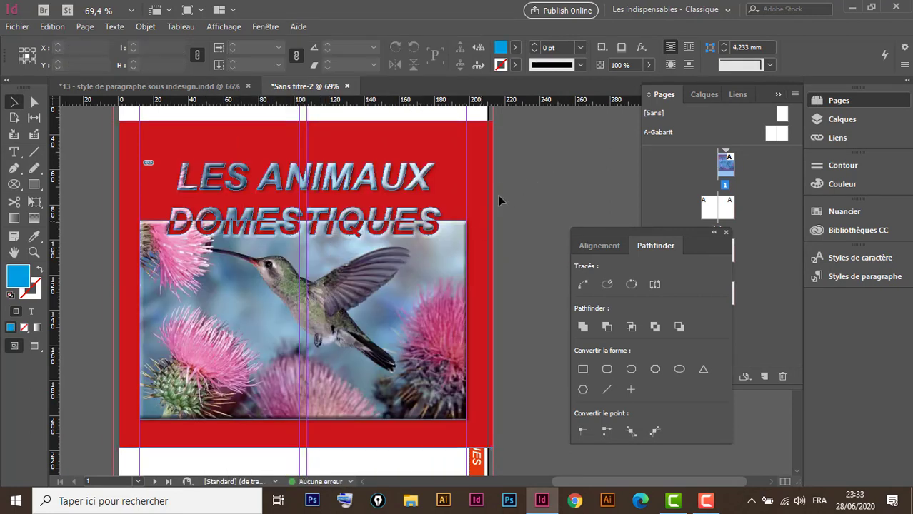
left_click(385, 268)
left_click(353, 253)
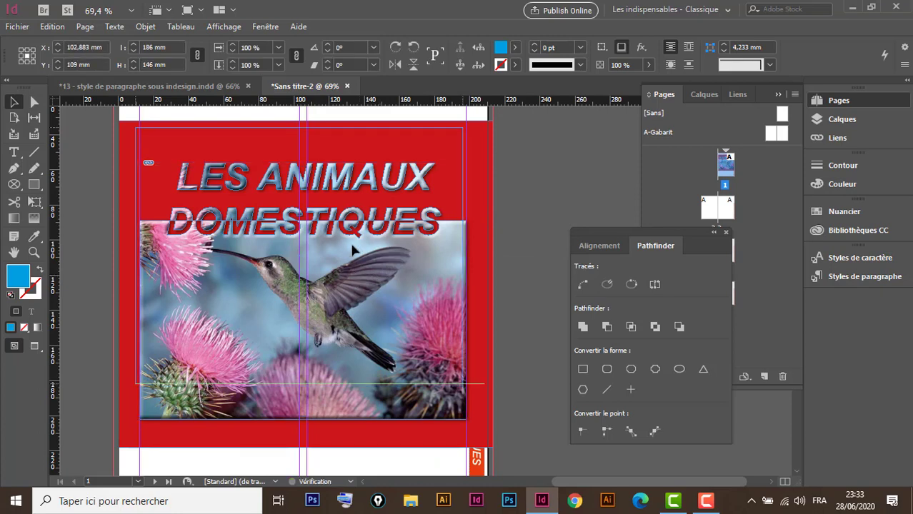
left_click_drag(353, 266, 349, 230)
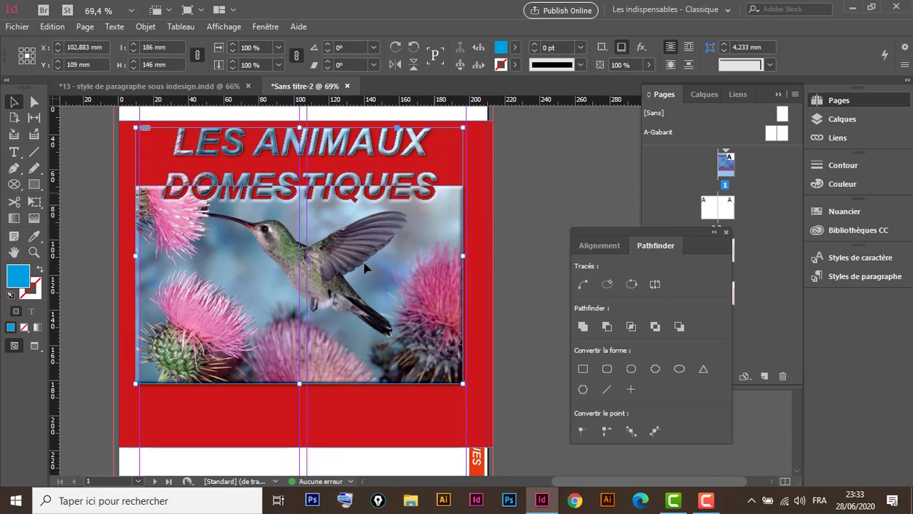
scroll(348, 325, "up", 3)
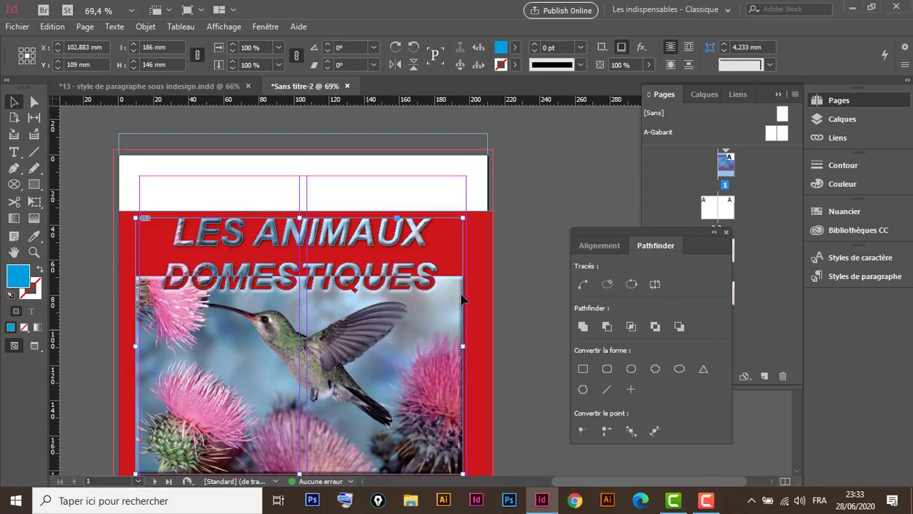
mouse_move(357, 336)
left_mouse_down()
mouse_move(364, 254)
mouse_move(349, 243)
mouse_move(356, 353)
left_mouse_up()
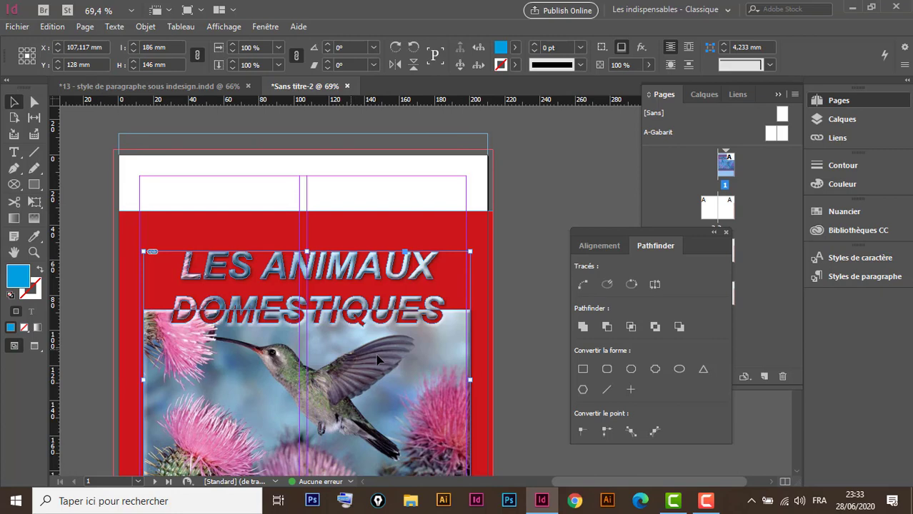
scroll(383, 365, "down", 3)
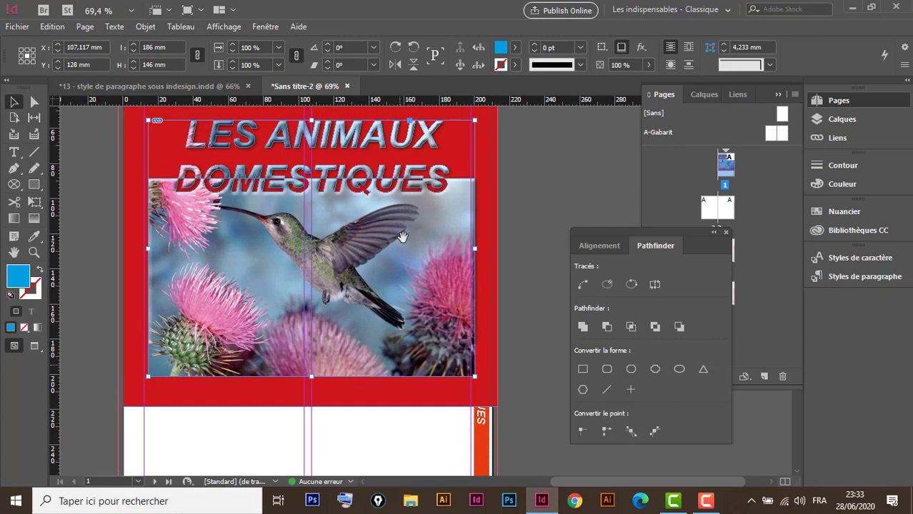
left_click_drag(382, 243, 378, 249)
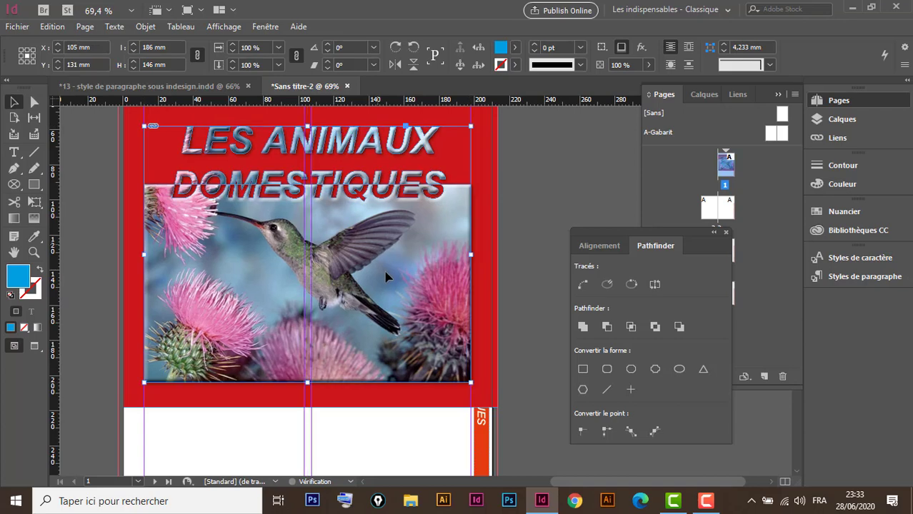
- Delete the red background rectangle from the cover
left_click(477, 292)
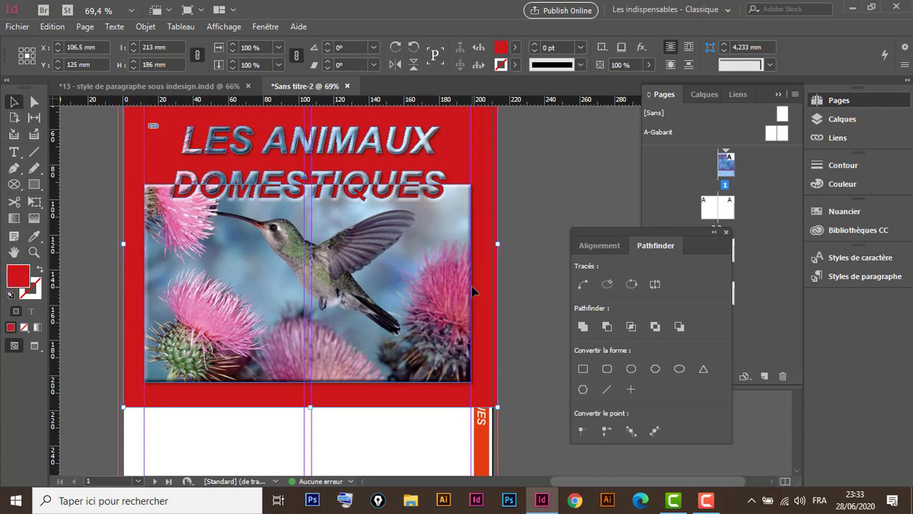
key("Delete")
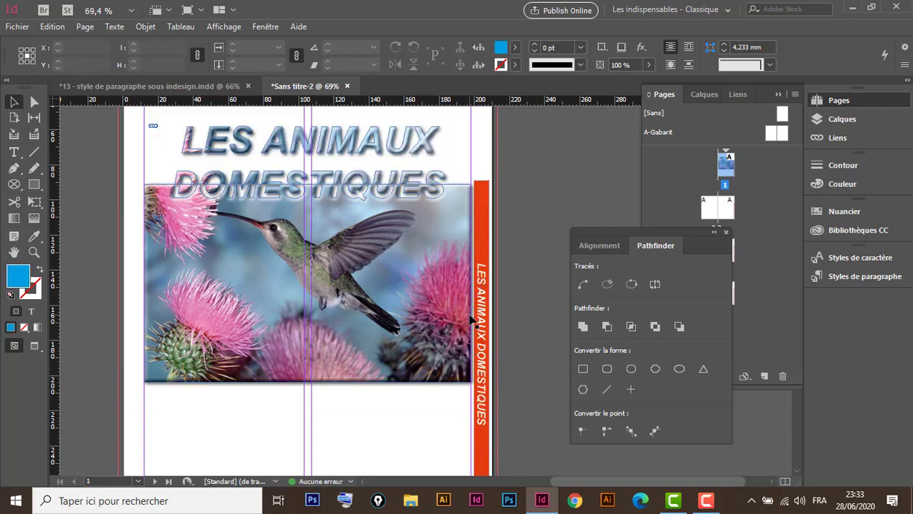
- Dock the floating Alignement and Pathfinder panel group below the paragraph styles panel
key("ctrl+minus")
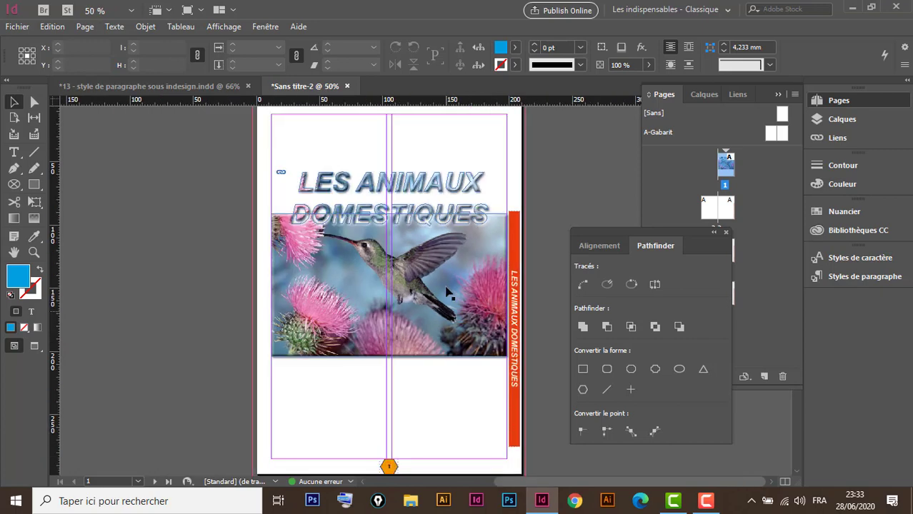
scroll(464, 275, "up", 3)
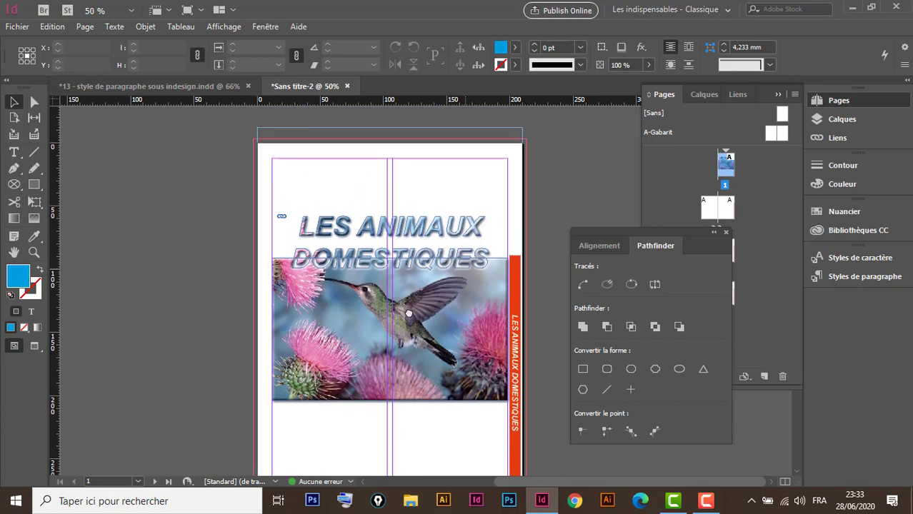
scroll(415, 326, "down", 3)
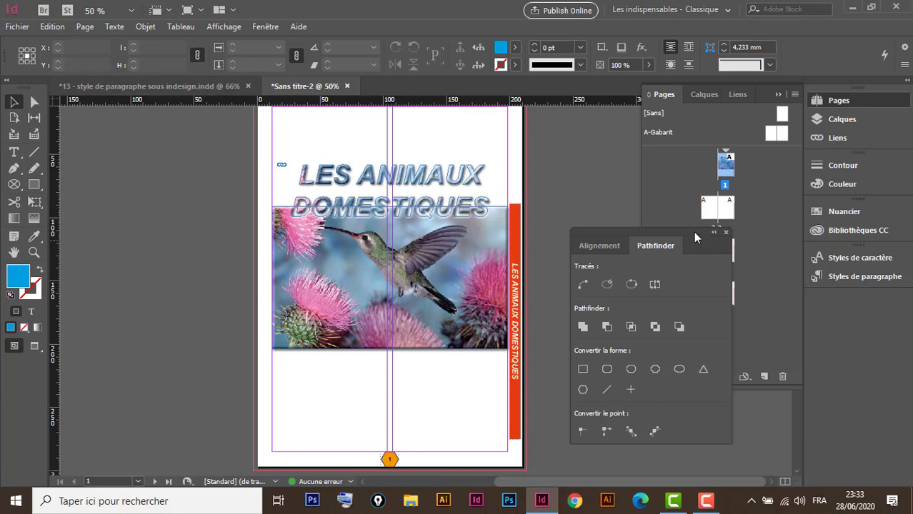
left_click_drag(692, 231, 857, 296)
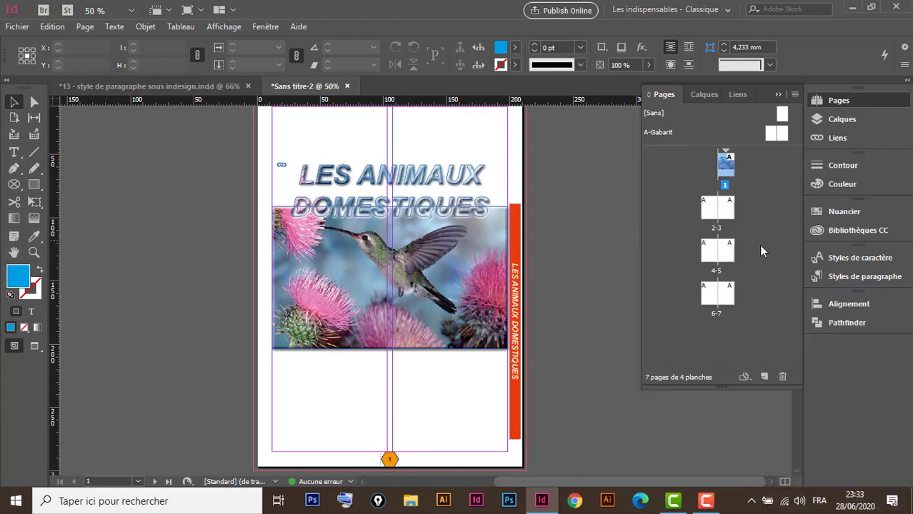
- Examine the layout of pages 2-3 in the reference document 13 - style de paragraphe sous indesign.indd
left_click(709, 212)
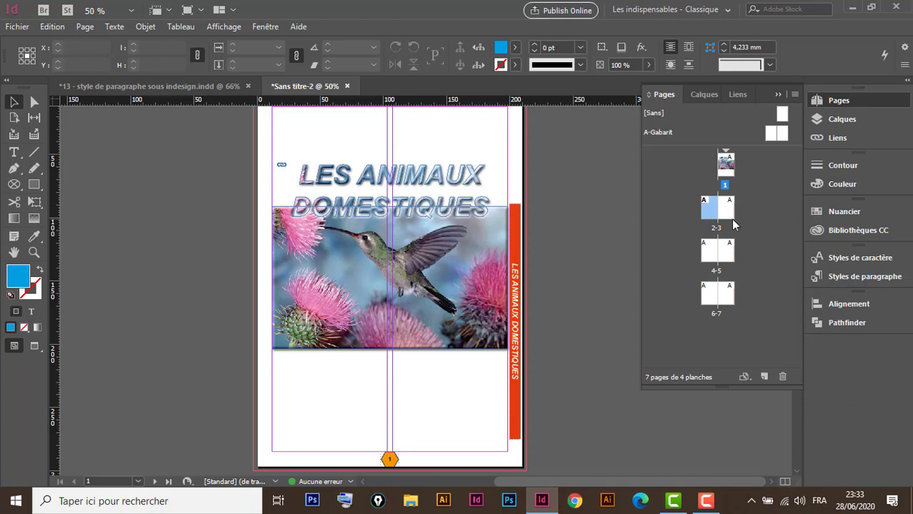
left_click(183, 85)
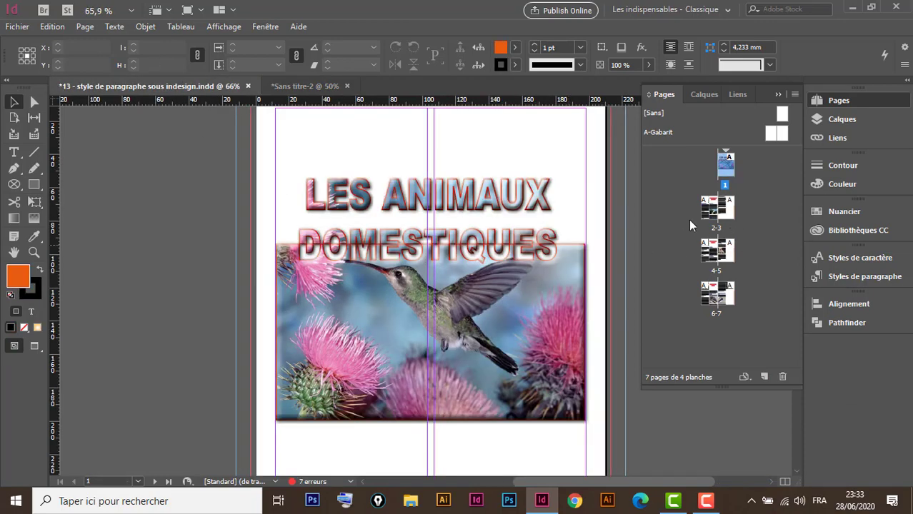
double_click(718, 210)
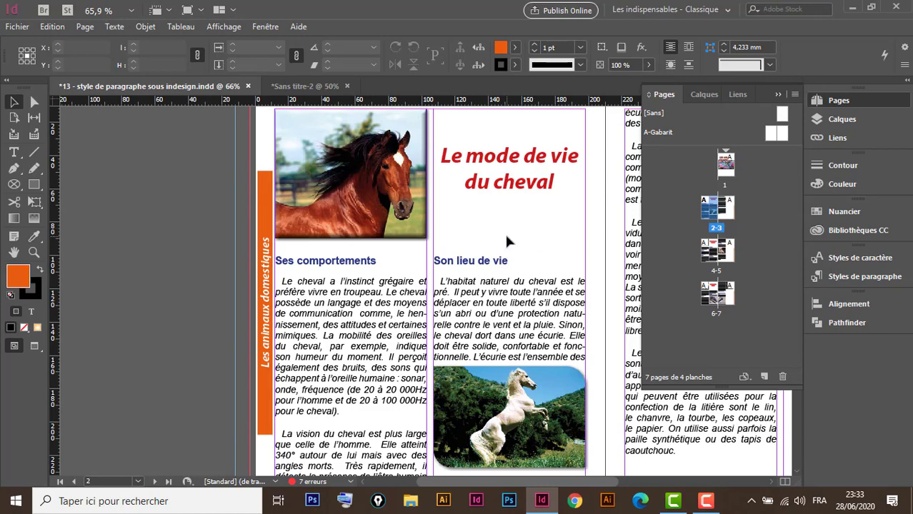
key("ctrl+minus")
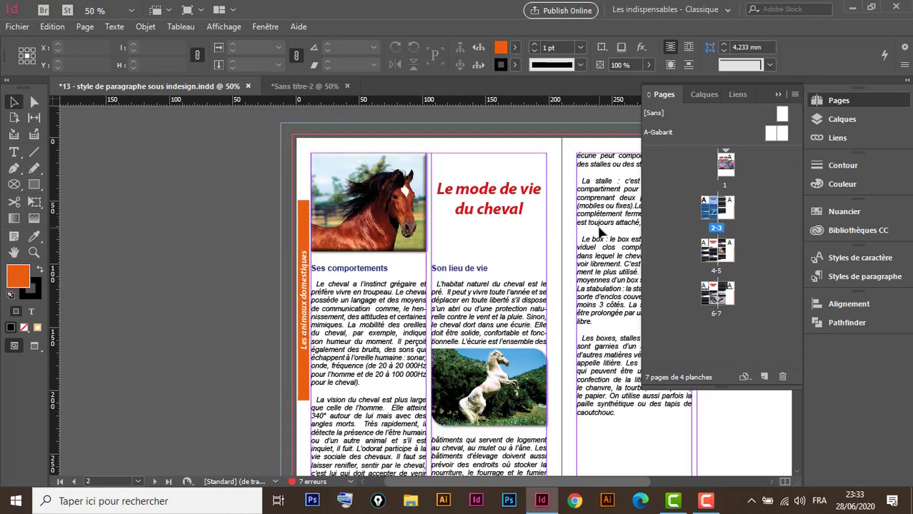
left_click_drag(600, 280, 405, 256)
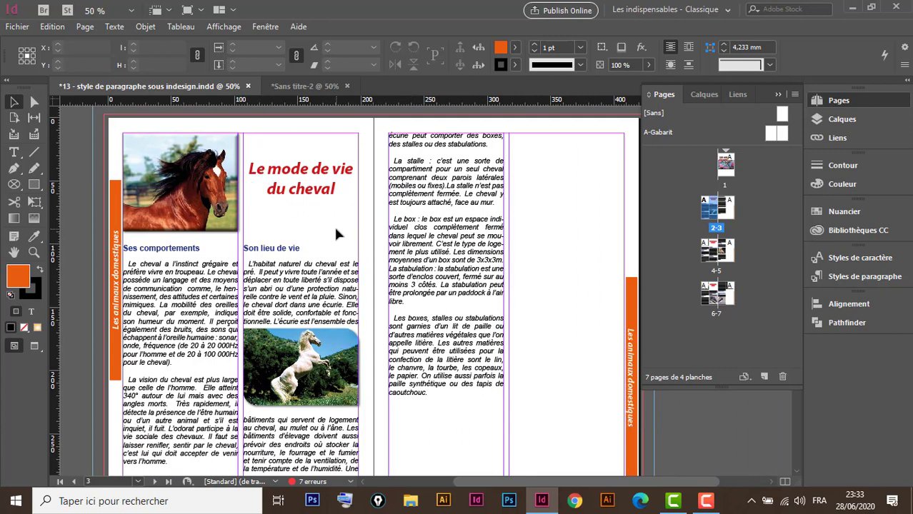
- Return to the Sans titre-2 document and place the Word file le cheval in the first column of page 2
left_click(307, 86)
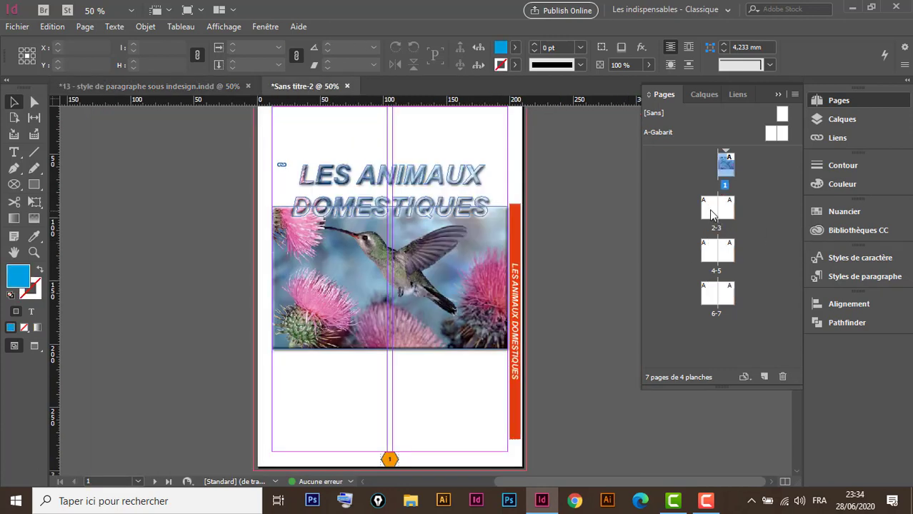
double_click(712, 214)
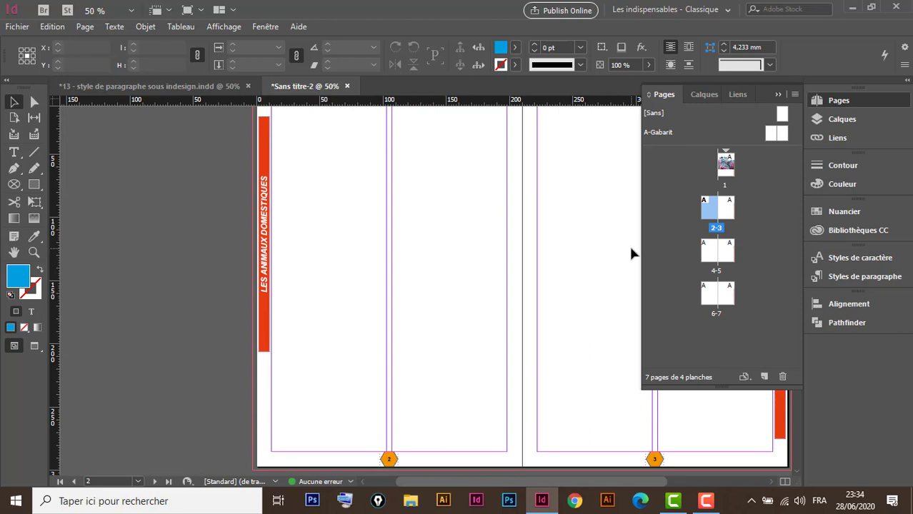
key("ctrl+minus")
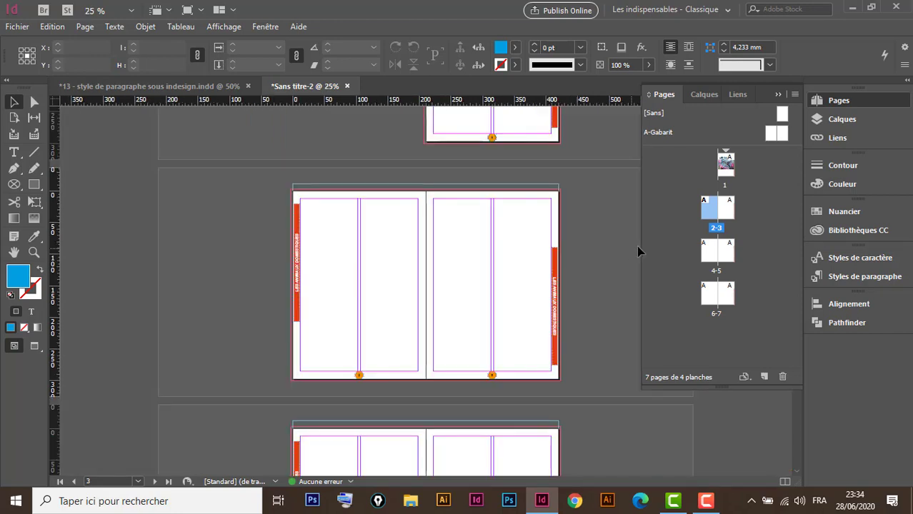
key("ctrl+space")
left_click_drag(276, 170, 579, 386)
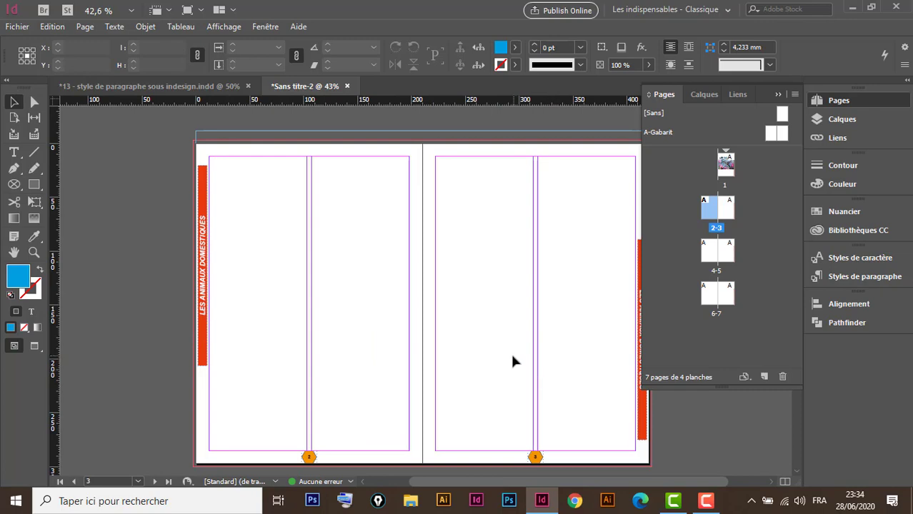
key("ctrl+d")
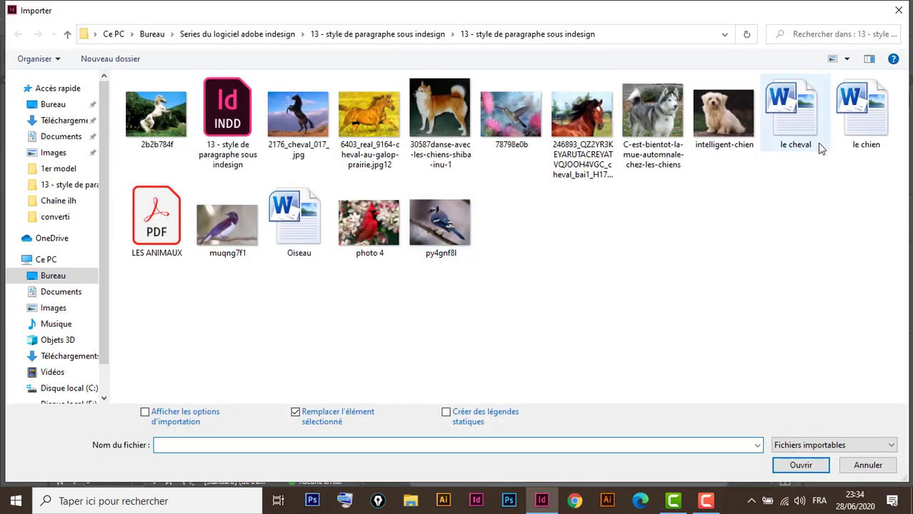
left_click(796, 113)
left_click(801, 465)
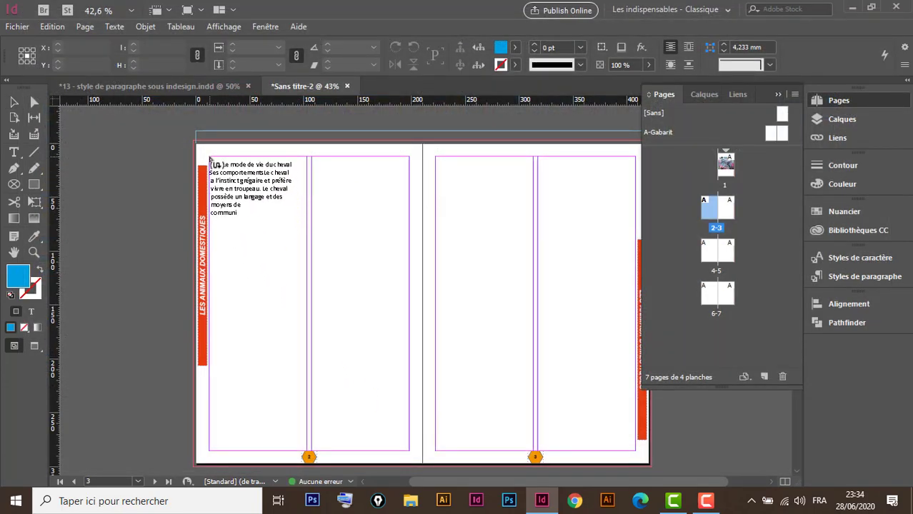
left_click(209, 158)
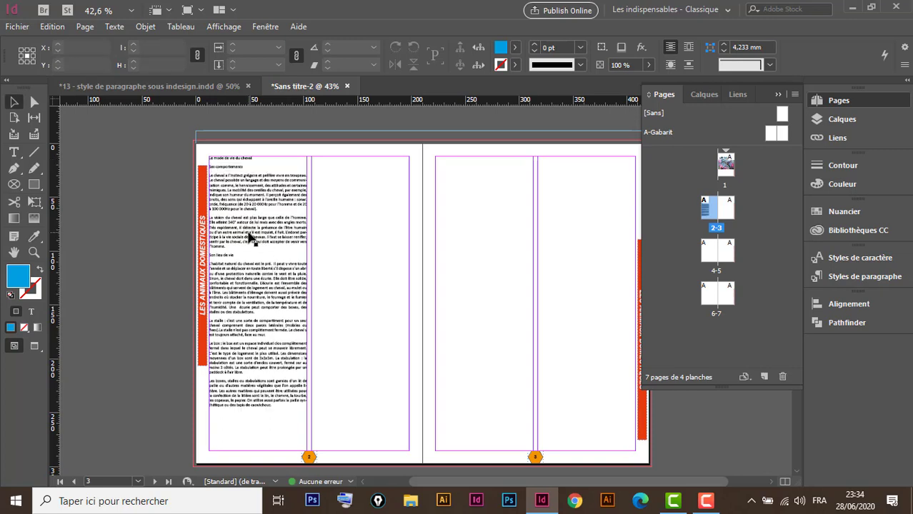
- Set the font size of the whole horse article to 14 pt
triple_click(249, 234)
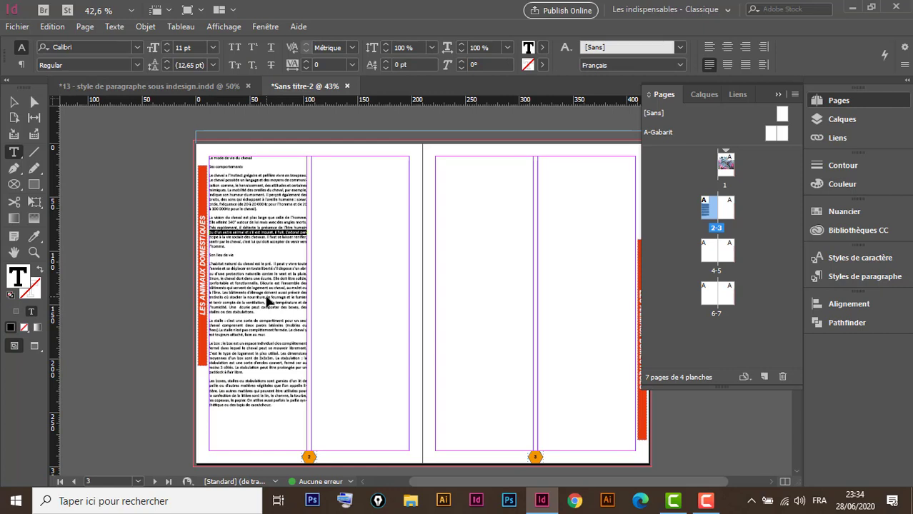
key("ctrl+a")
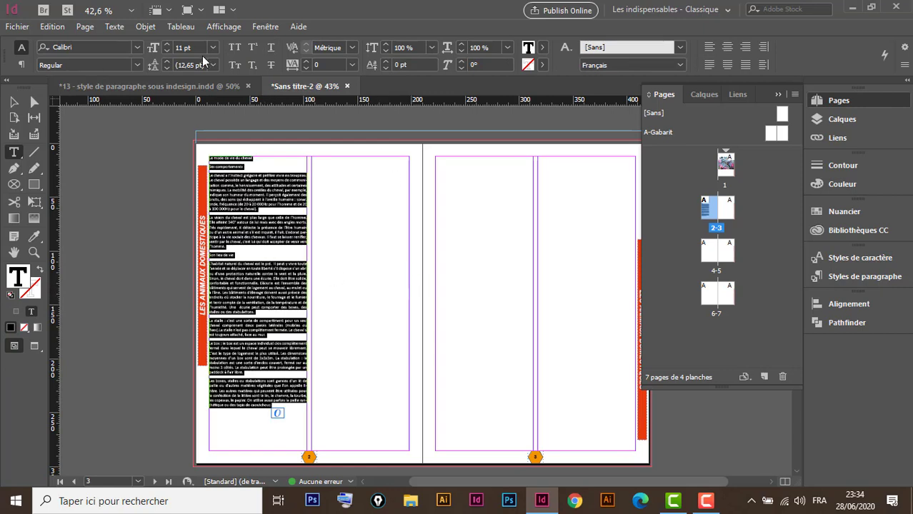
left_click(166, 43)
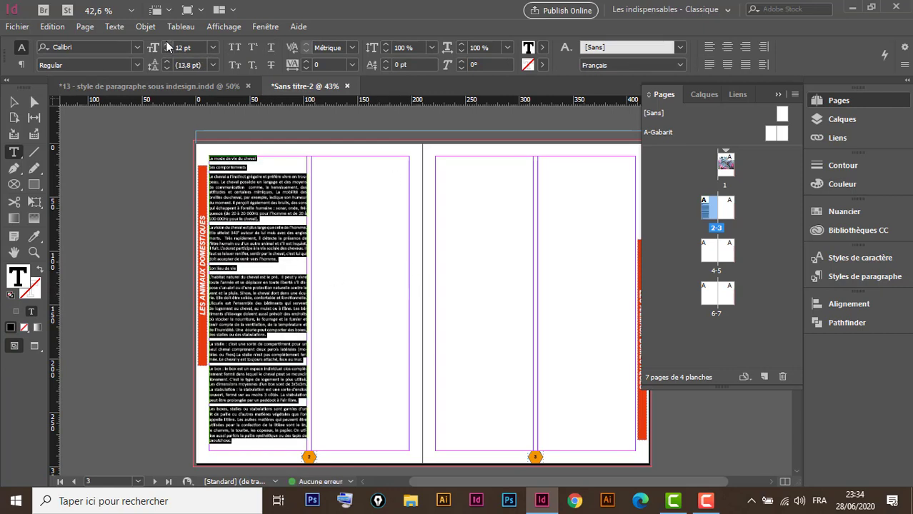
left_click(166, 43)
left_click(166, 42)
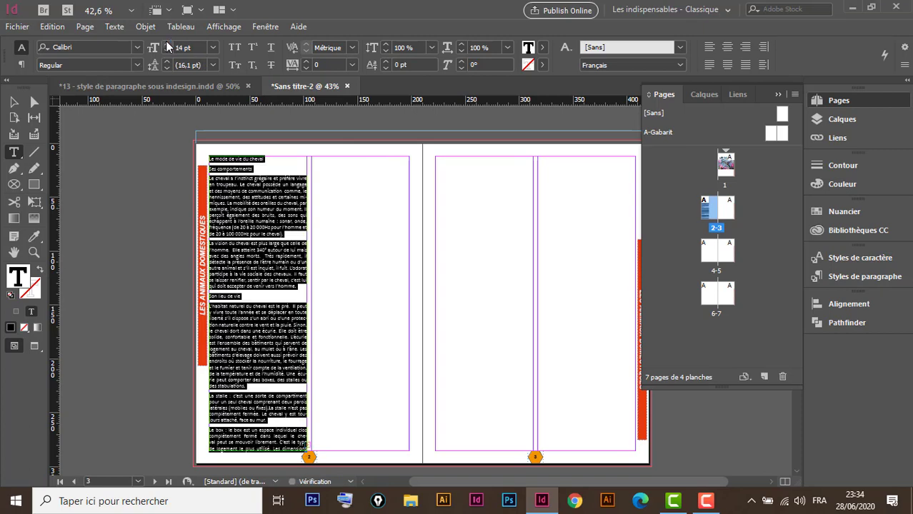
left_click(14, 102)
- Change the font of the whole horse article to Arial
double_click(257, 209)
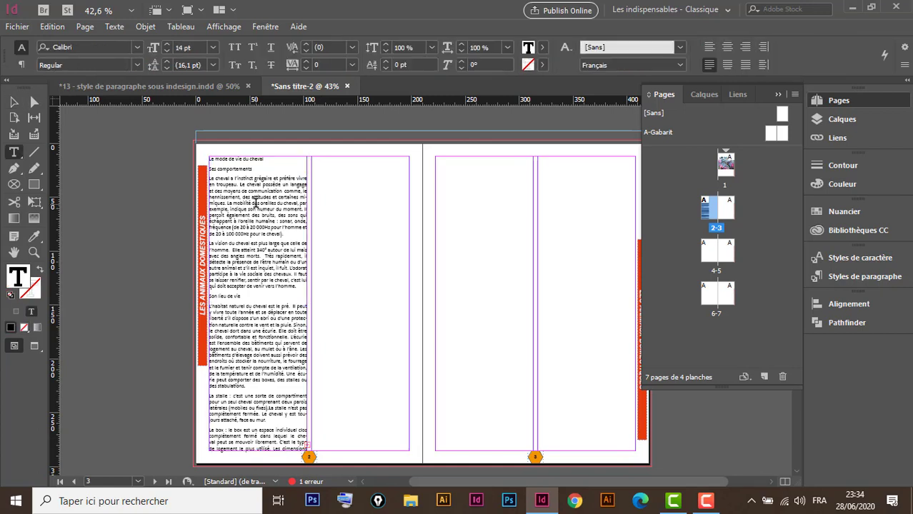
key("ctrl+a")
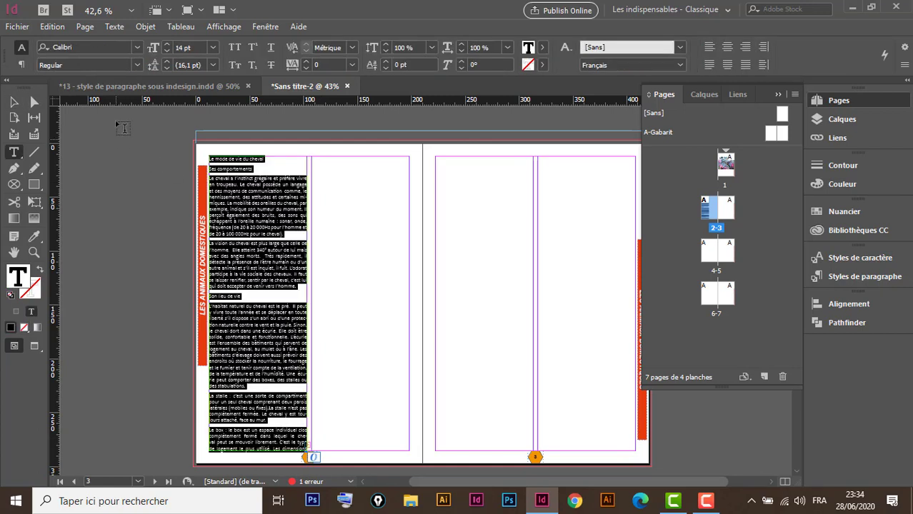
left_click(140, 46)
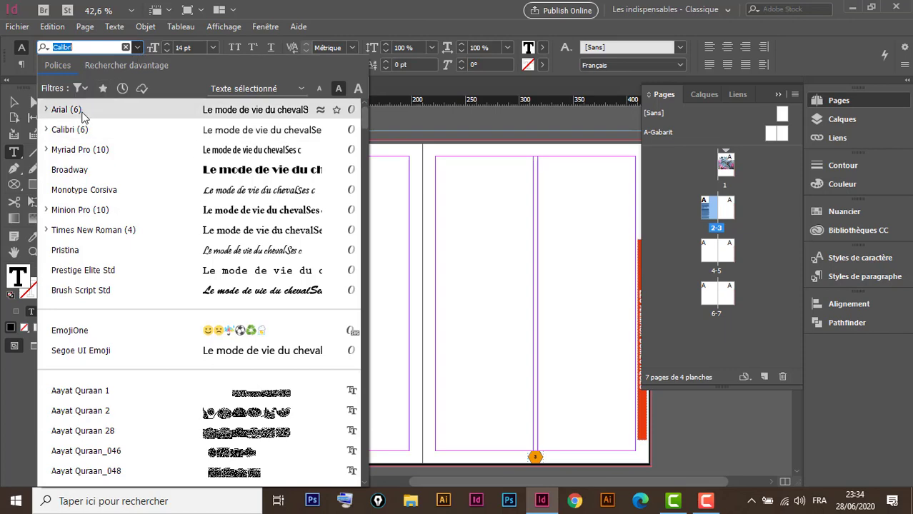
left_click(65, 110)
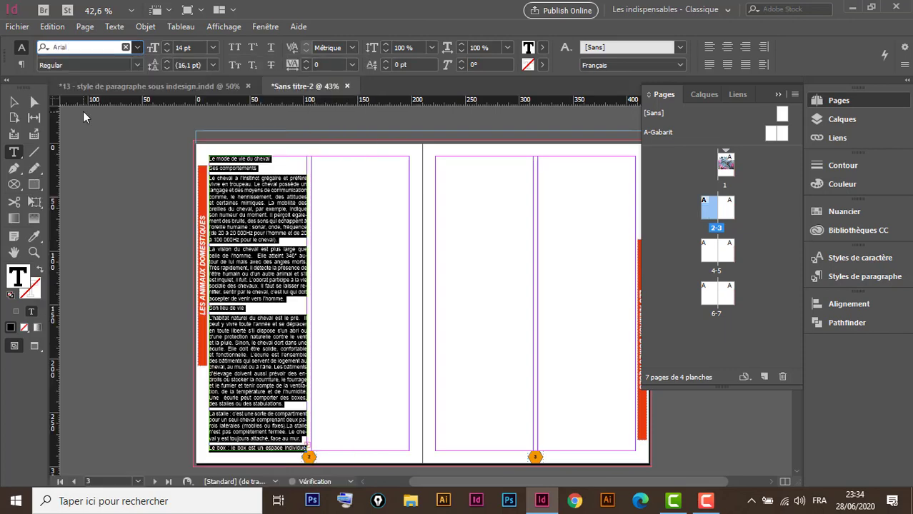
left_click(12, 102)
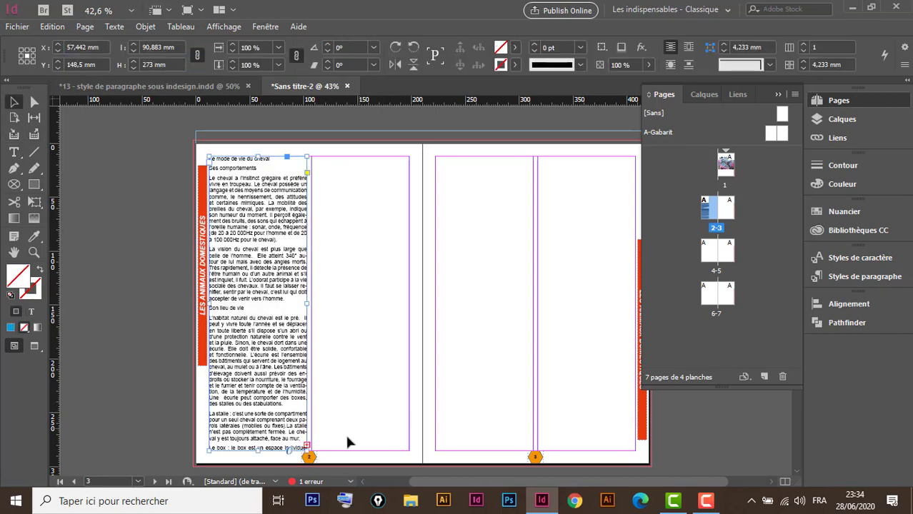
- Flow the overset text of the horse article into the second column of page 2
left_click(307, 447)
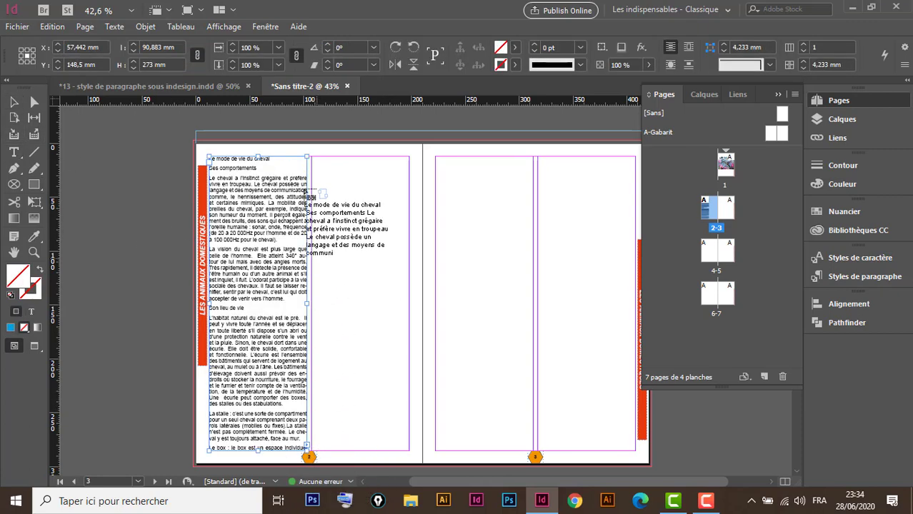
left_click(313, 168)
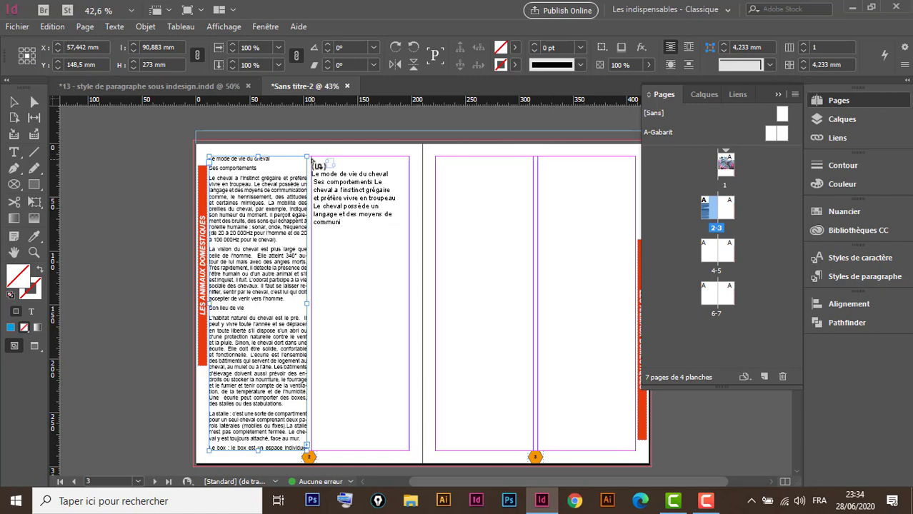
key("ctrl+z")
left_click(313, 159)
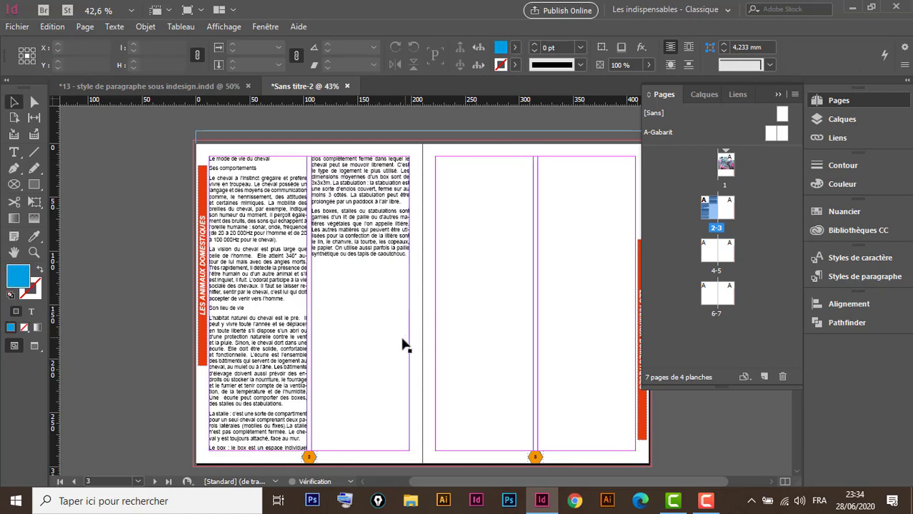
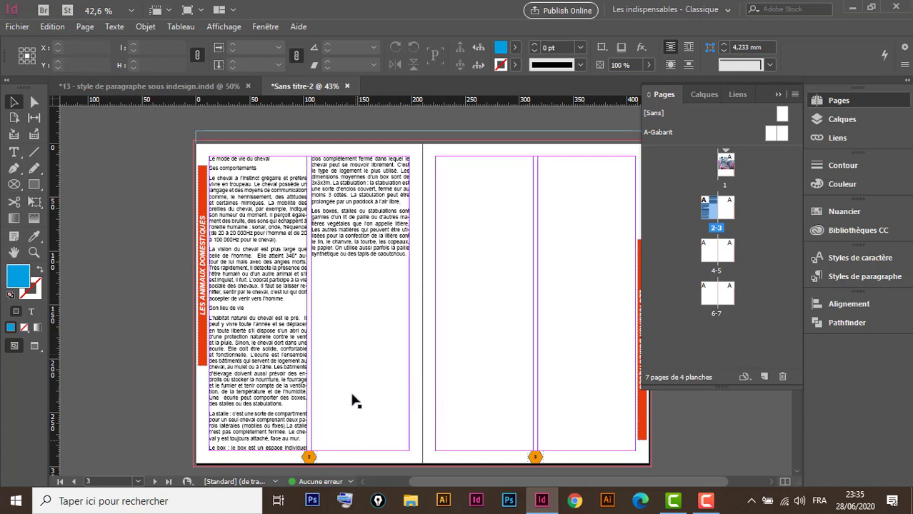
- Check the reference document's layout and shorten both text frames on page 2 from their upper edges to about 183 mm high
left_click(299, 242)
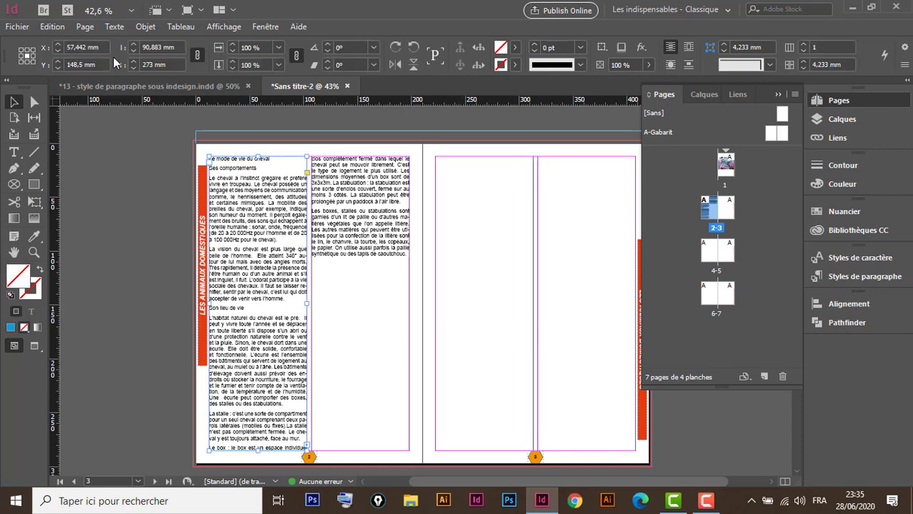
left_click(161, 85)
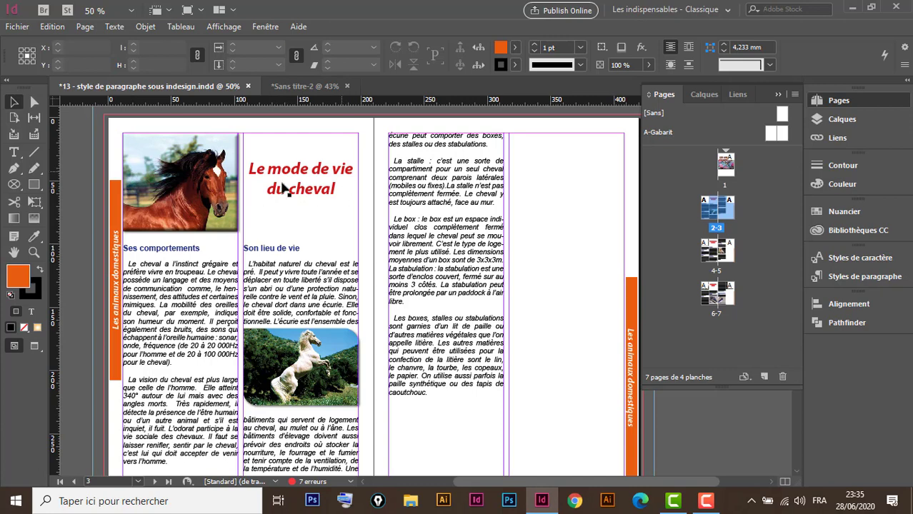
left_click(318, 87)
left_click(390, 251)
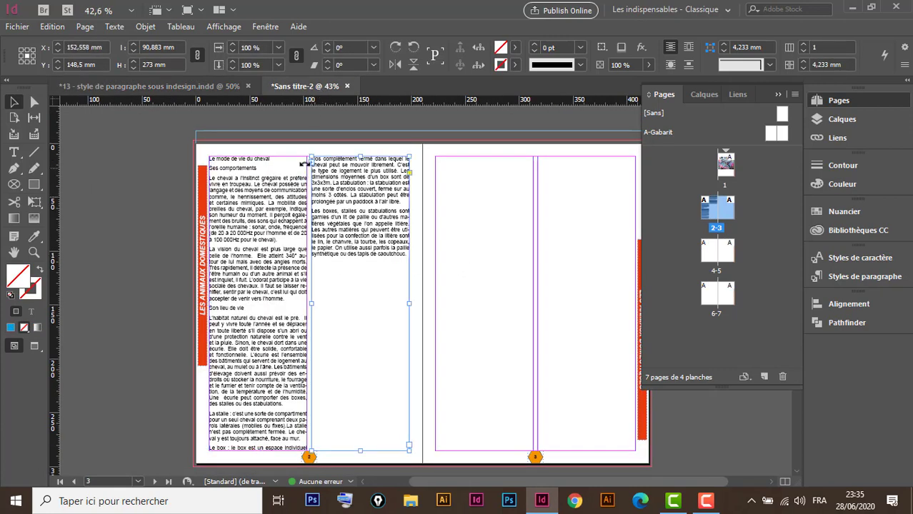
left_click(289, 180)
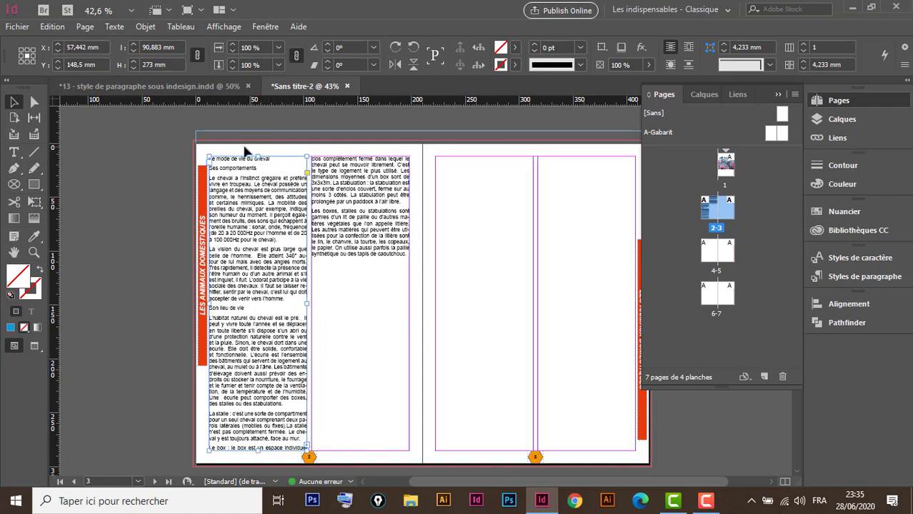
left_click_drag(243, 148, 389, 209)
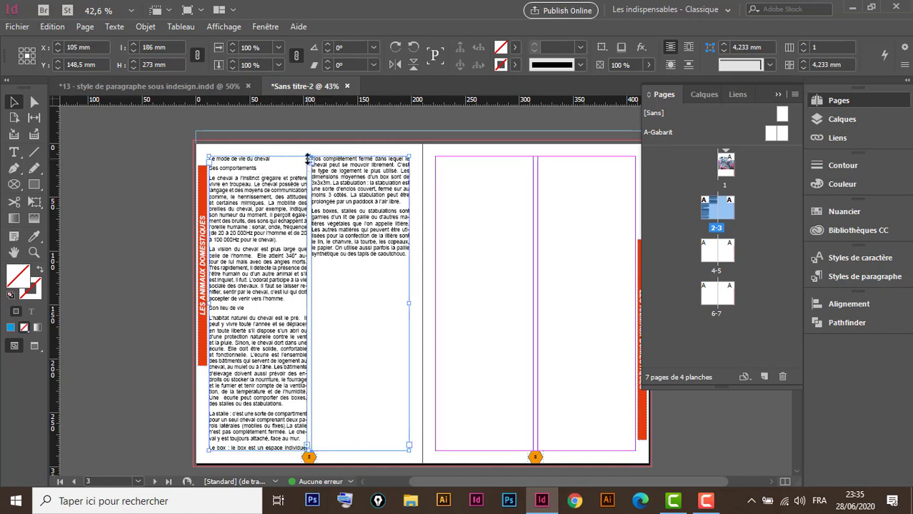
left_click_drag(312, 238, 312, 255)
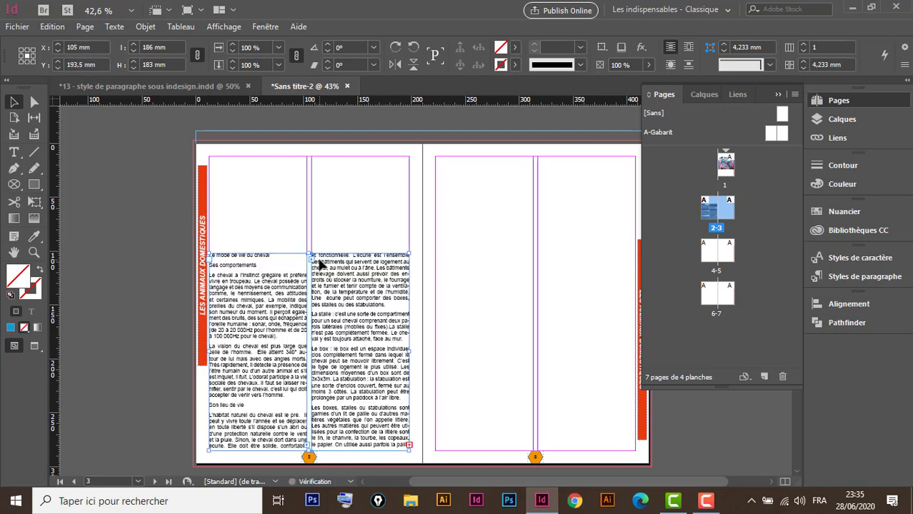
- Cut the title line Le mode de vie du cheval and its leftover empty line from the first text frame
double_click(277, 256)
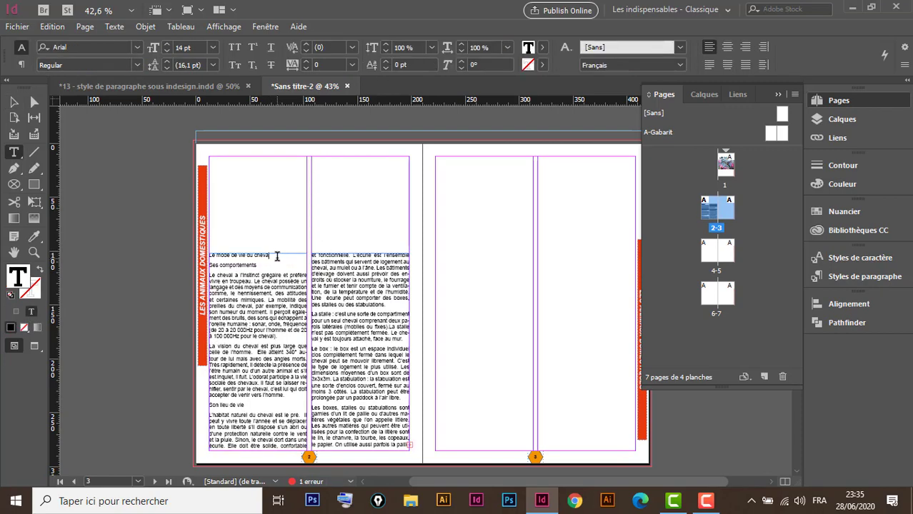
triple_click(248, 254)
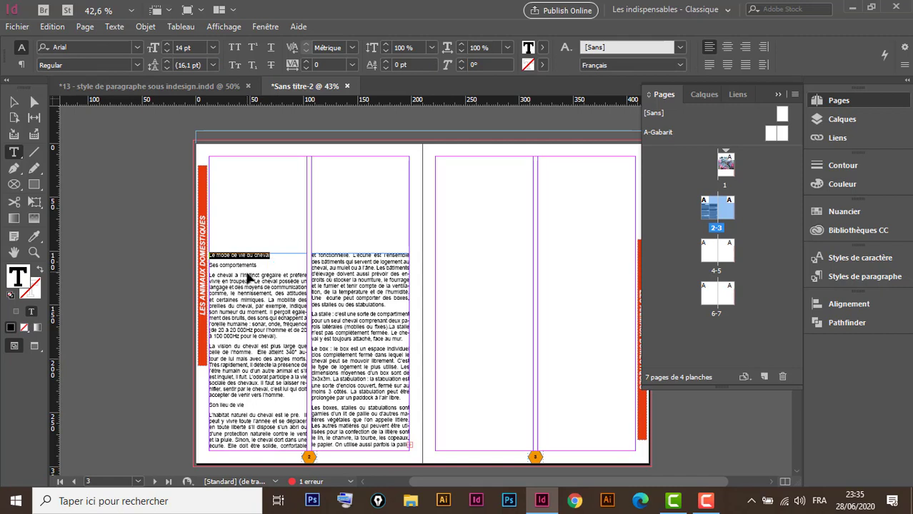
key("Delete")
key("Delete")
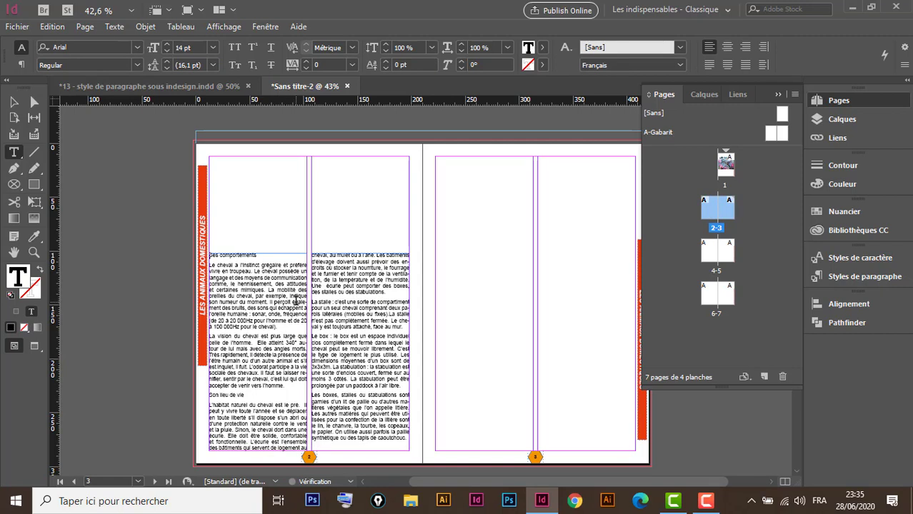
- Create a text frame about 91 by 64 mm above the second column's text on page 2 and paste the cut title into it
left_click(14, 101)
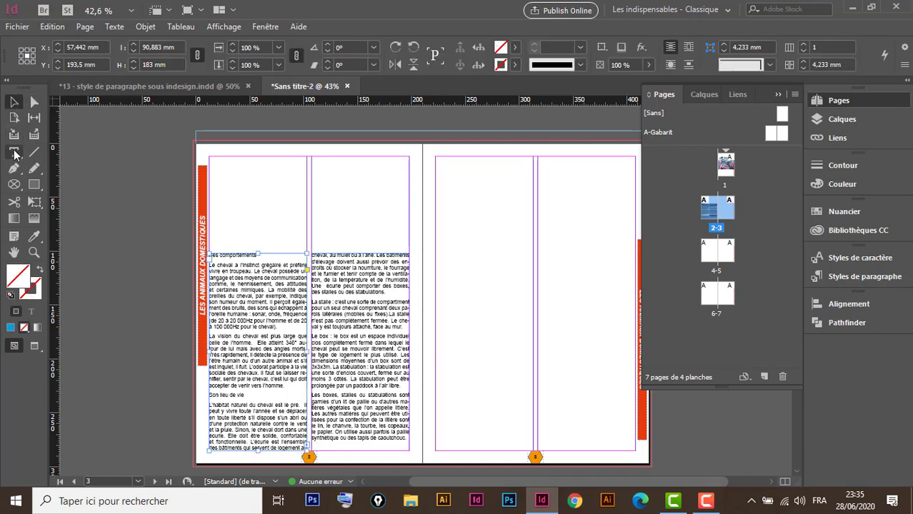
left_click(14, 153)
left_click_drag(312, 166, 412, 235)
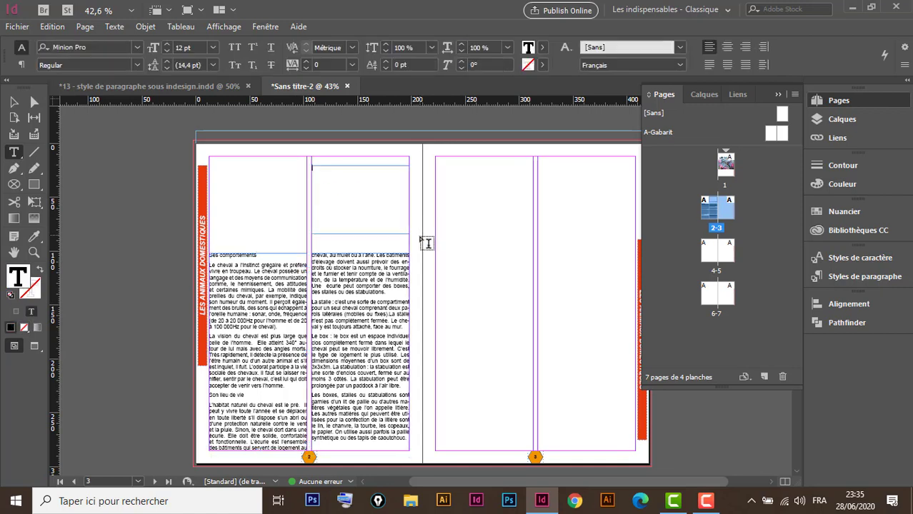
key("ctrl+v")
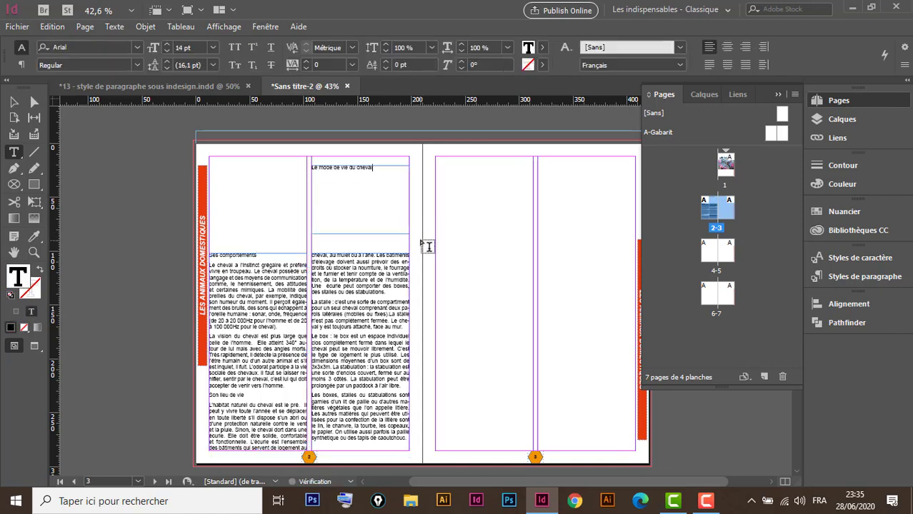
left_click(14, 102)
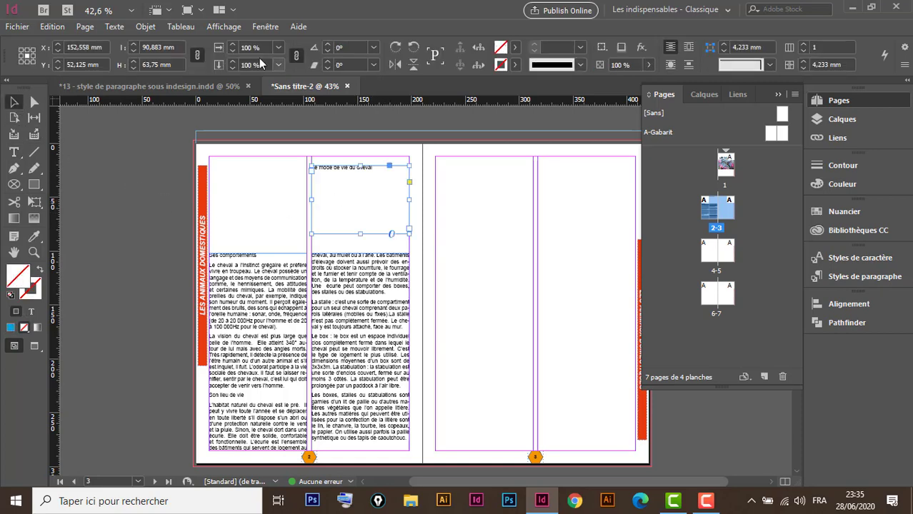
scroll(433, 229, "down", 5)
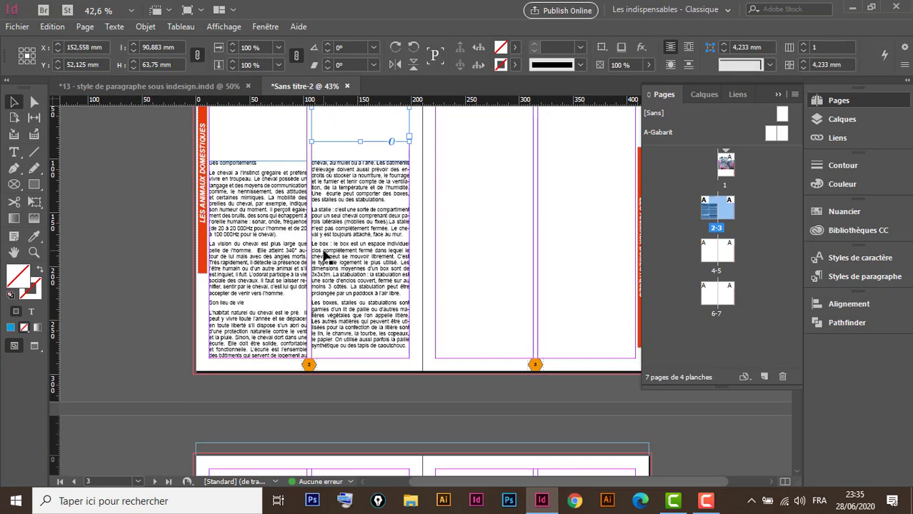
left_click(393, 218)
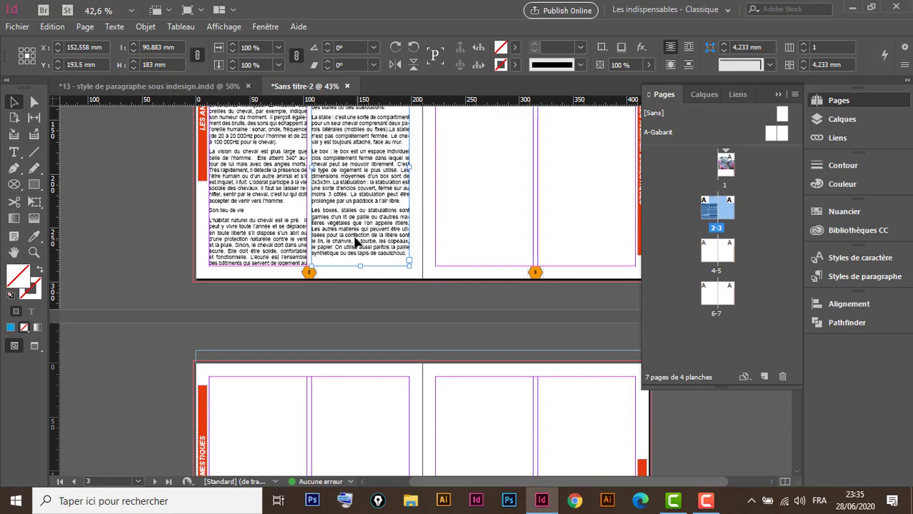
scroll(356, 243, "up", 3)
scroll(351, 234, "up", 2)
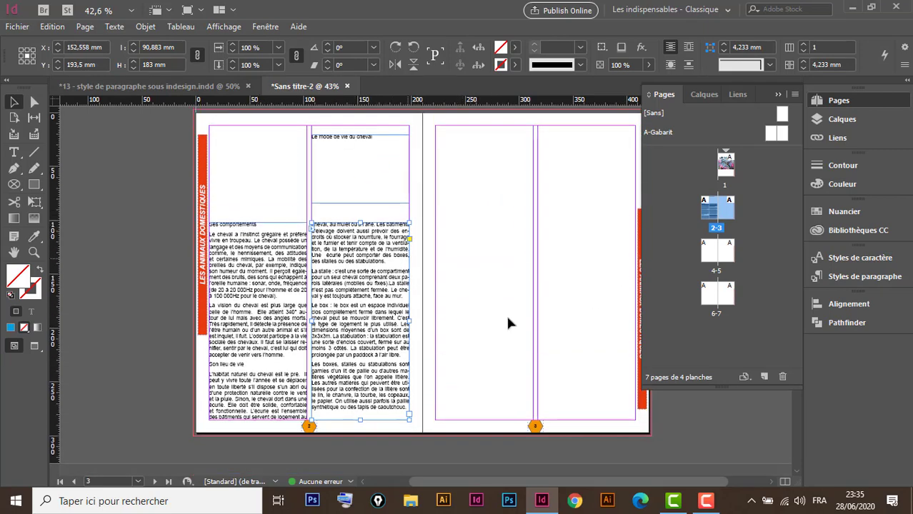
- Place the Word file le chien in the first column of page 4
scroll(327, 316, "down", 10)
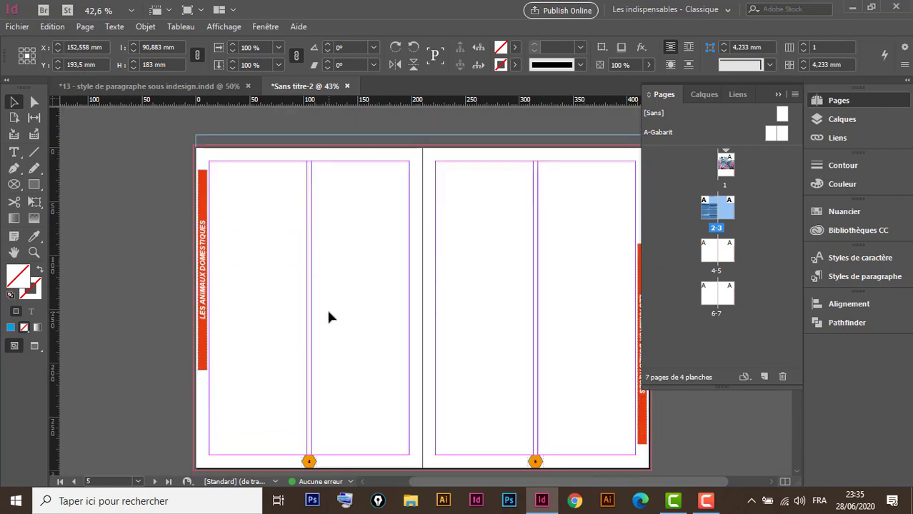
scroll(328, 316, "down", 1)
left_click(307, 277)
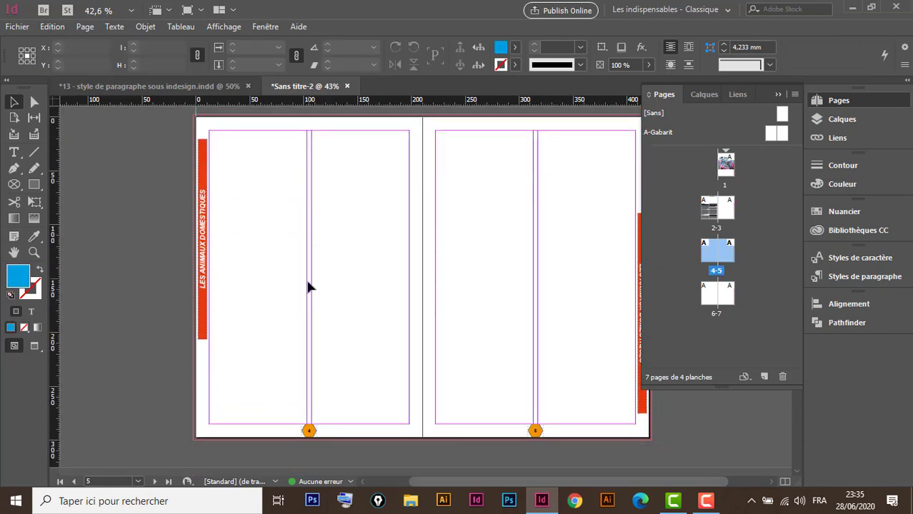
key("ctrl+d")
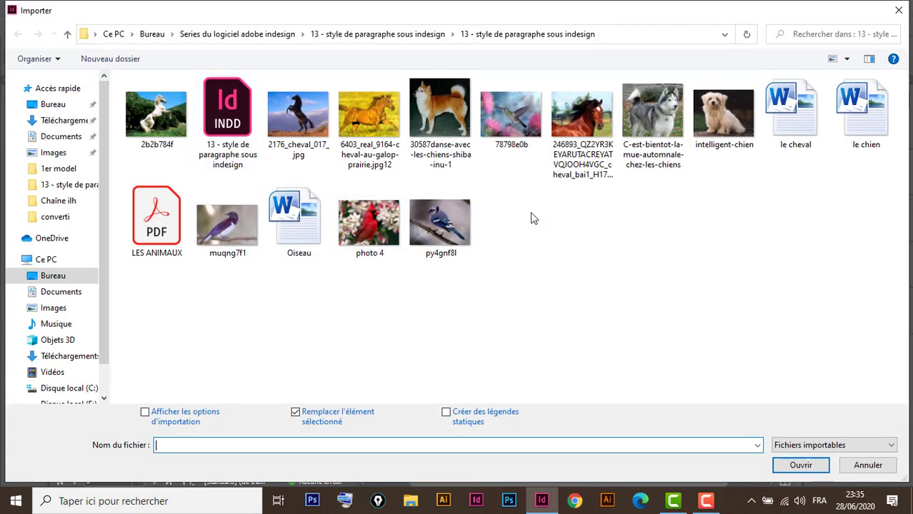
left_click(870, 128)
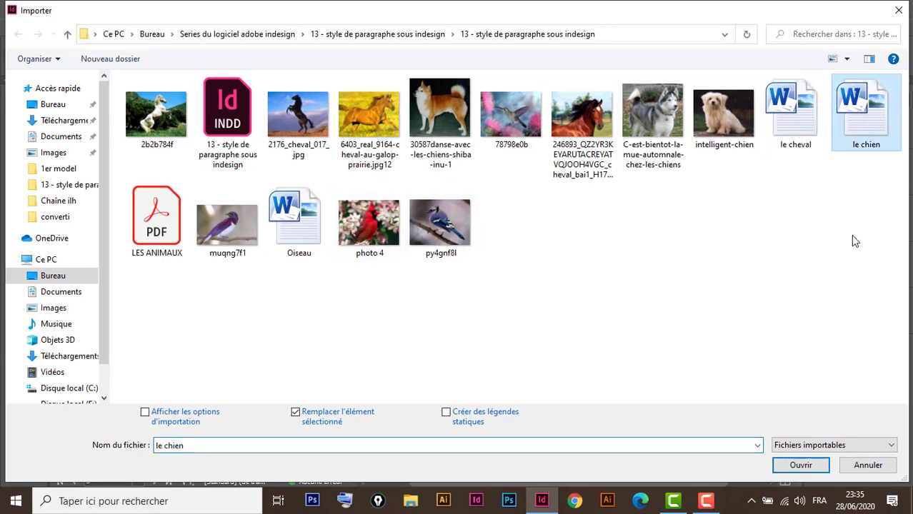
left_click(799, 465)
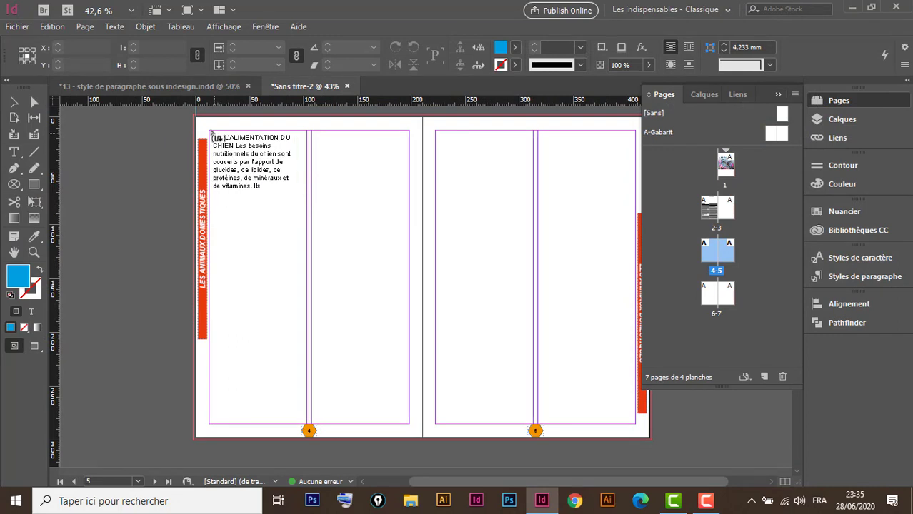
left_click(209, 133)
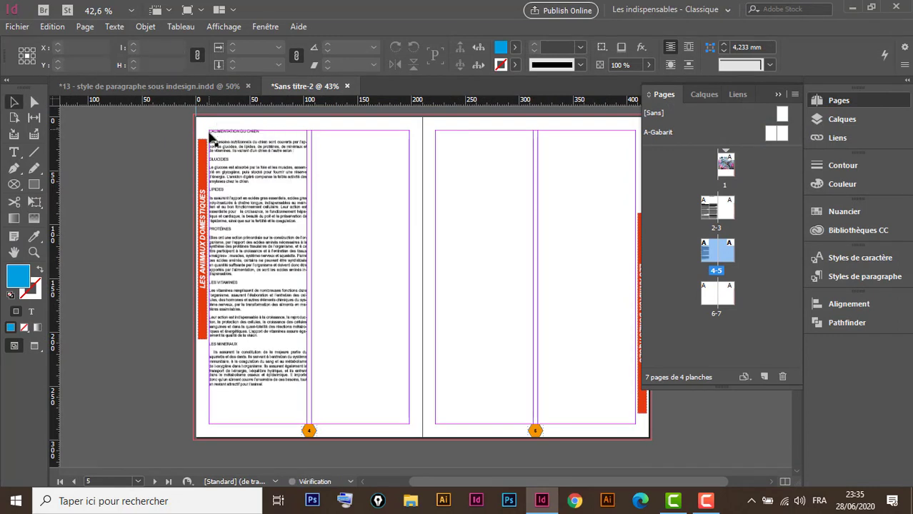
- Set all of the dog article's text on page 4 to 14 pt
left_click(251, 210)
triple_click(250, 209)
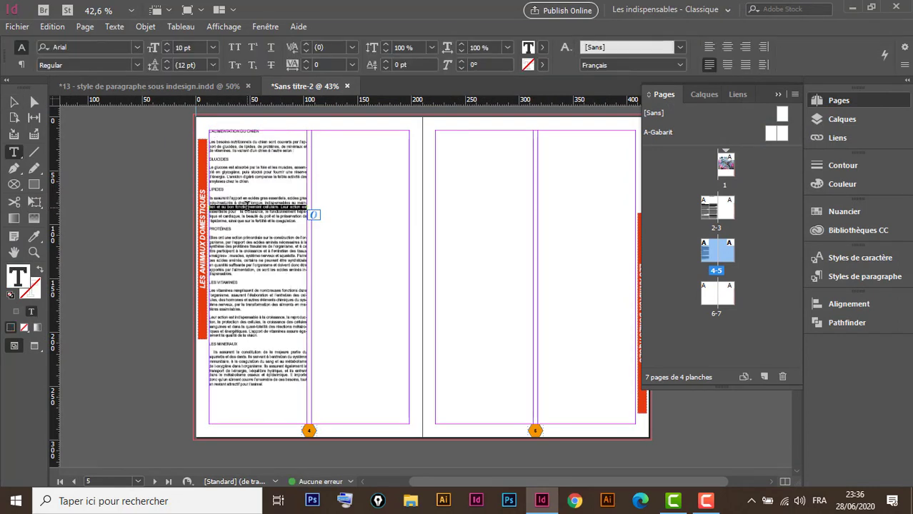
key("ctrl+a")
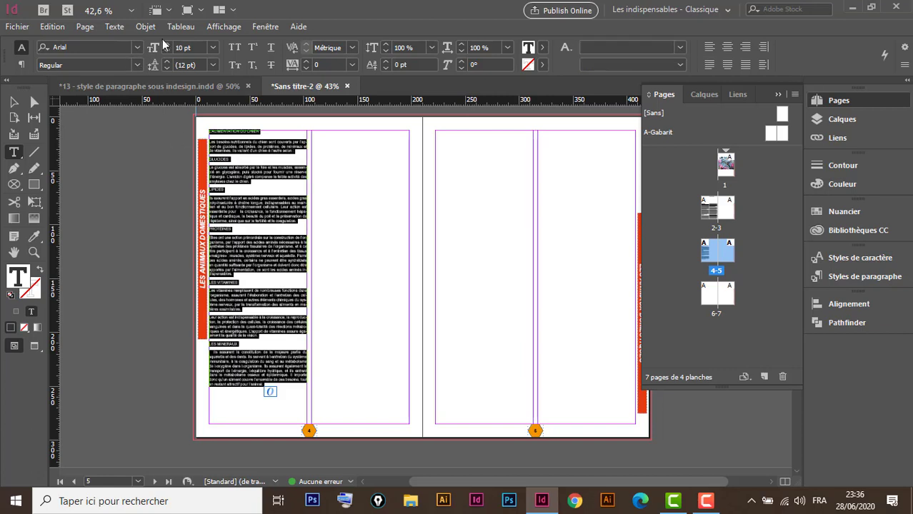
left_click(213, 48)
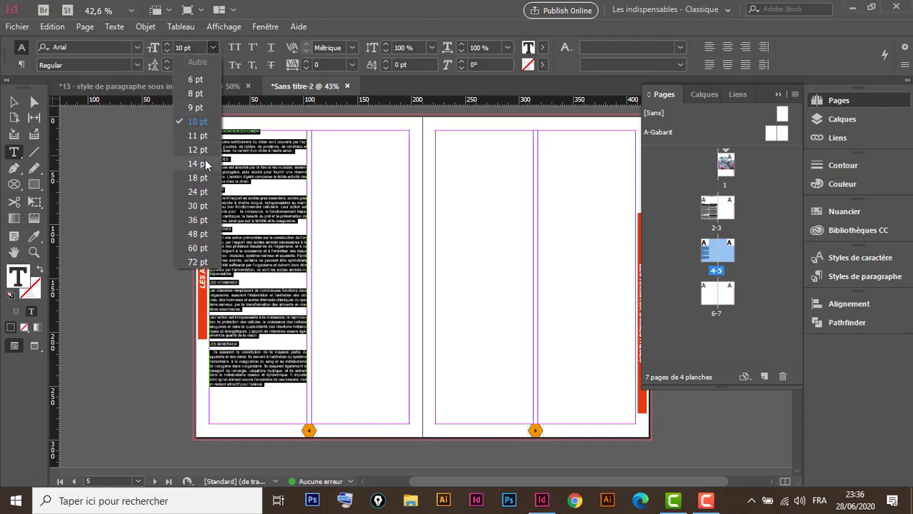
key("Escape")
- Flow the dog article's overset text into a linked frame in the second column of page 4
left_click(14, 102)
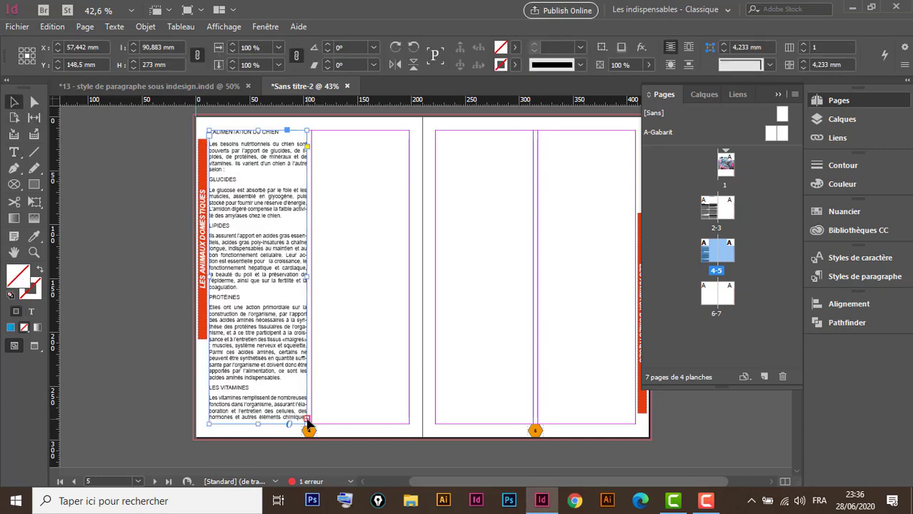
left_click(307, 420)
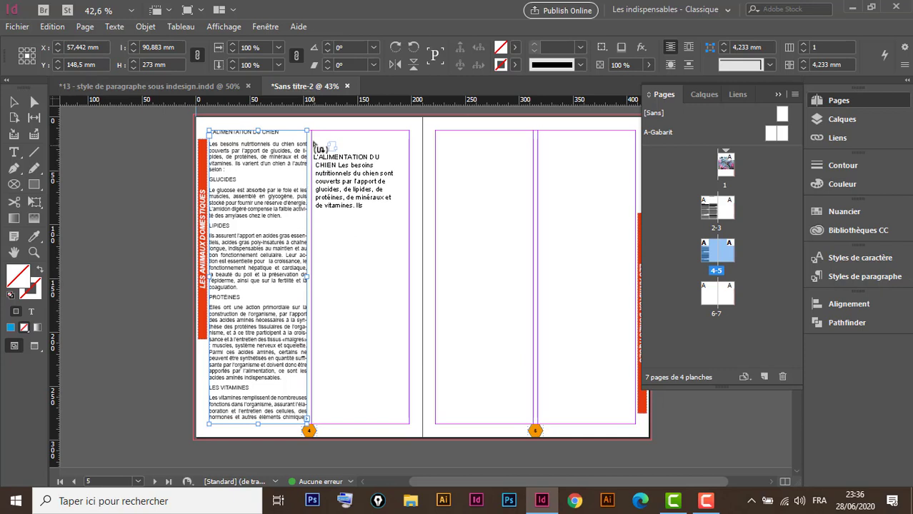
key("Escape")
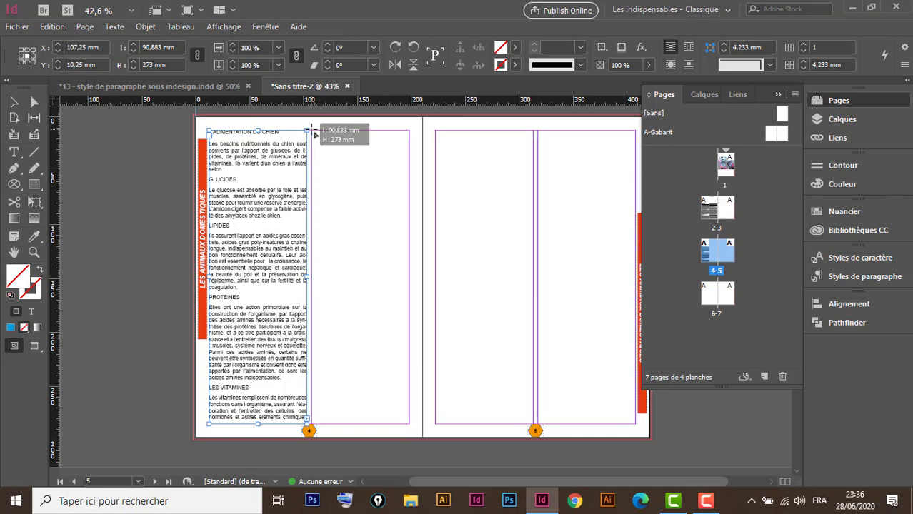
left_click(315, 134)
- Shorten both text frames on page 4 from their upper edges and cut the title L'ALIMENTATION DU CHIEN with its leftover empty line
left_click_drag(260, 119, 360, 203)
left_click_drag(308, 132, 201, 230)
key("t")
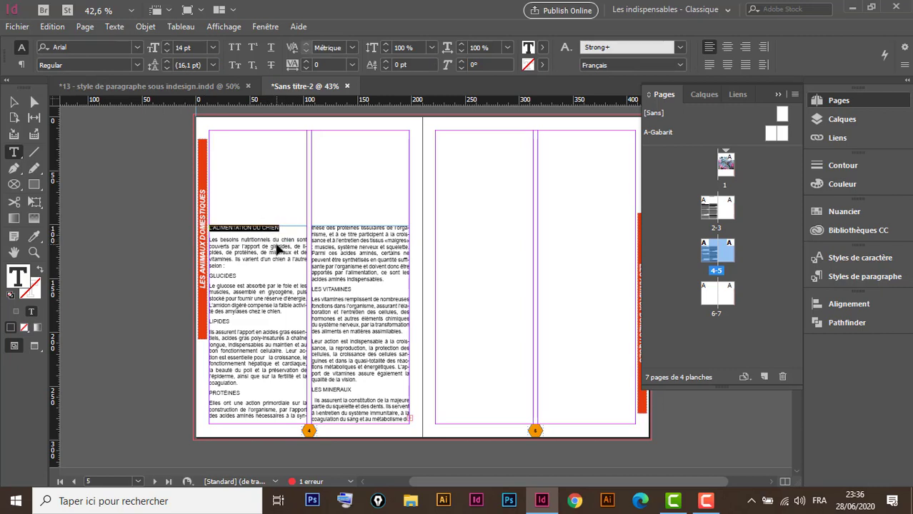
key("BackSpace")
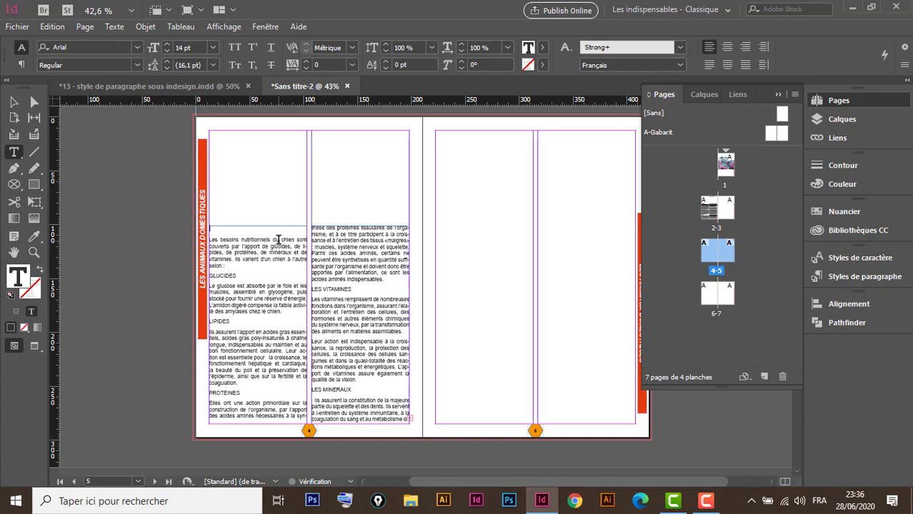
key("Delete")
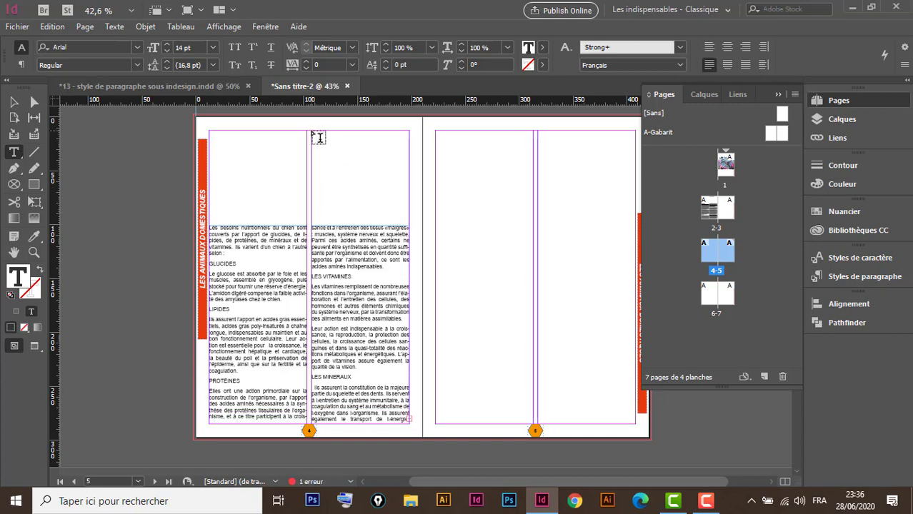
- Create a text frame about 91 by 77 mm above the second column's text on page 4 and paste the cut title into it
left_click_drag(312, 131, 411, 213)
key("ctrl+v")
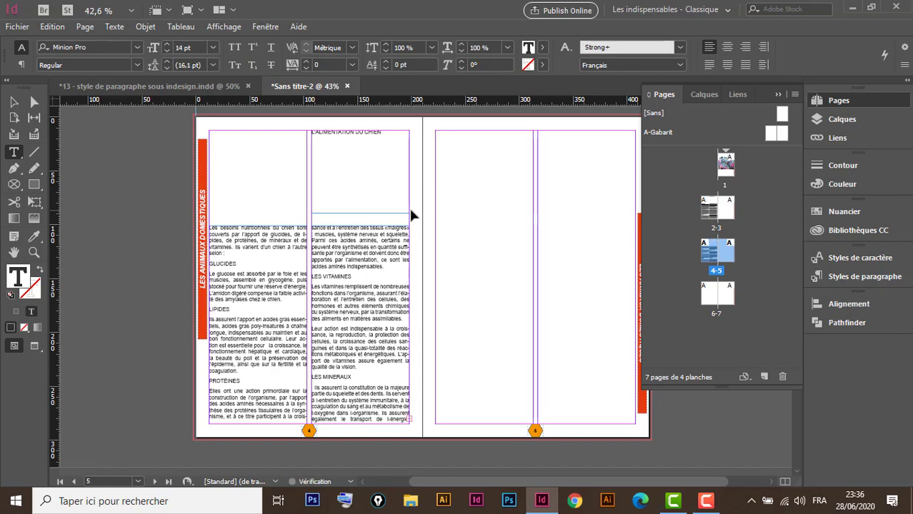
left_click(16, 103)
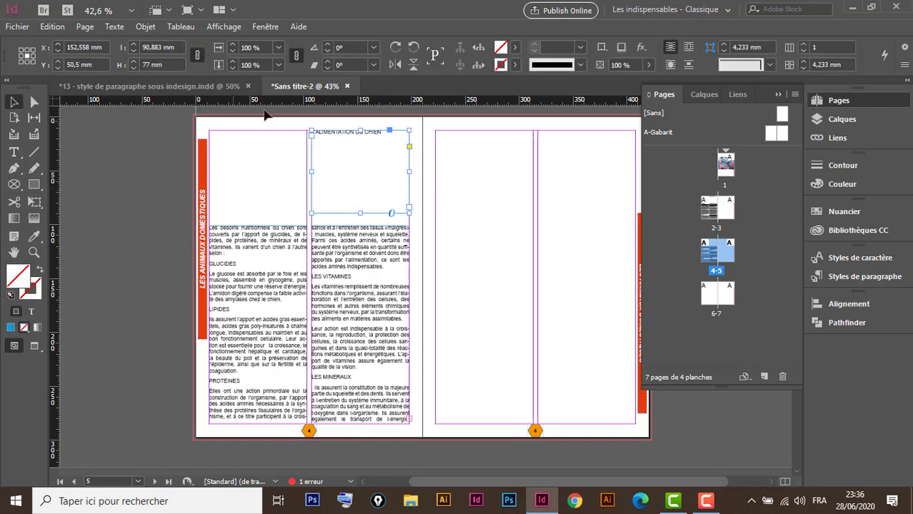
- Import the Word file Oiseau and undo its placement into the dog title frame on page 4
scroll(464, 270, "down", 10)
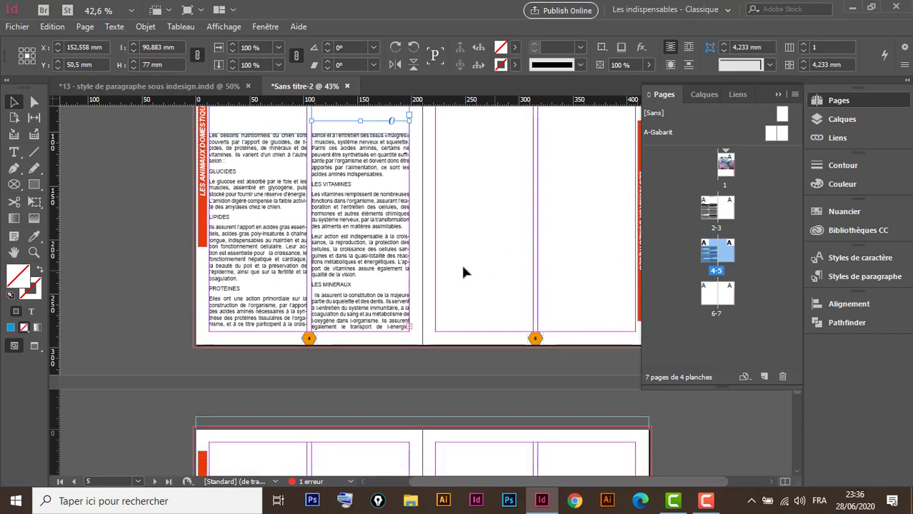
scroll(421, 271, "up", 1)
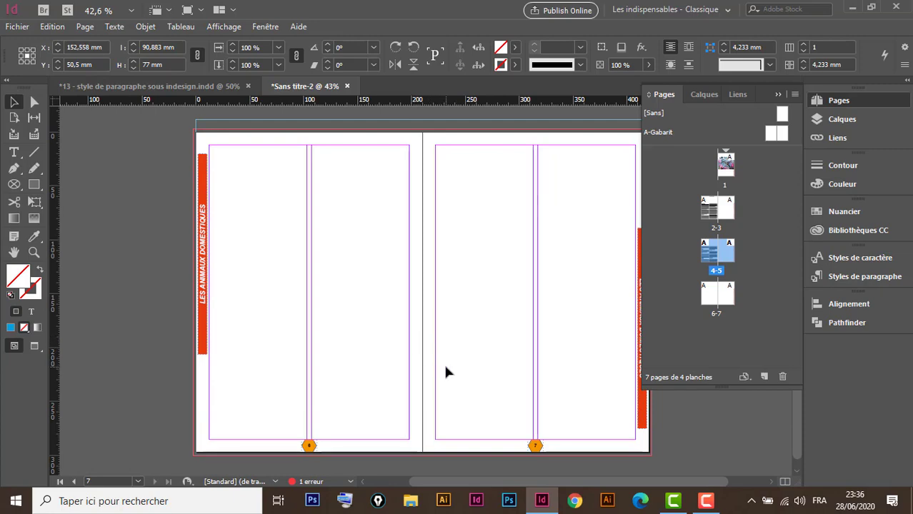
key("ctrl+d")
left_click(299, 225)
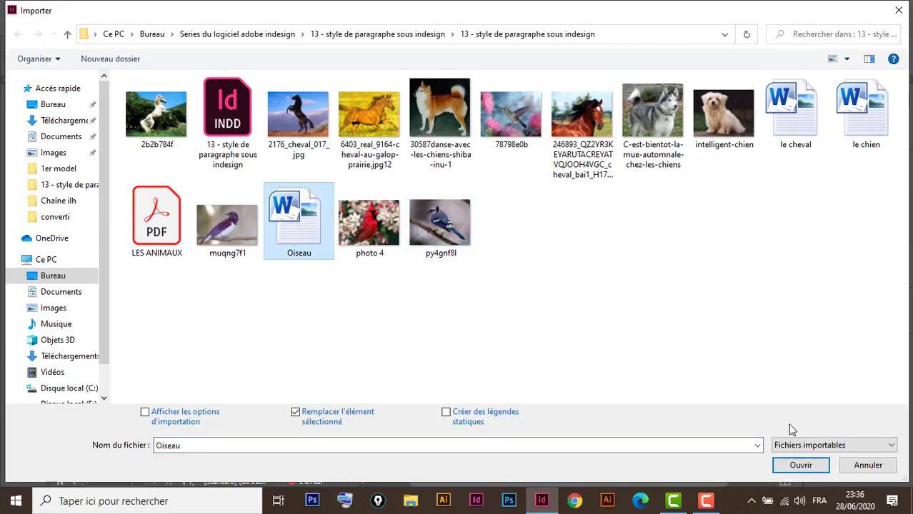
left_click(801, 465)
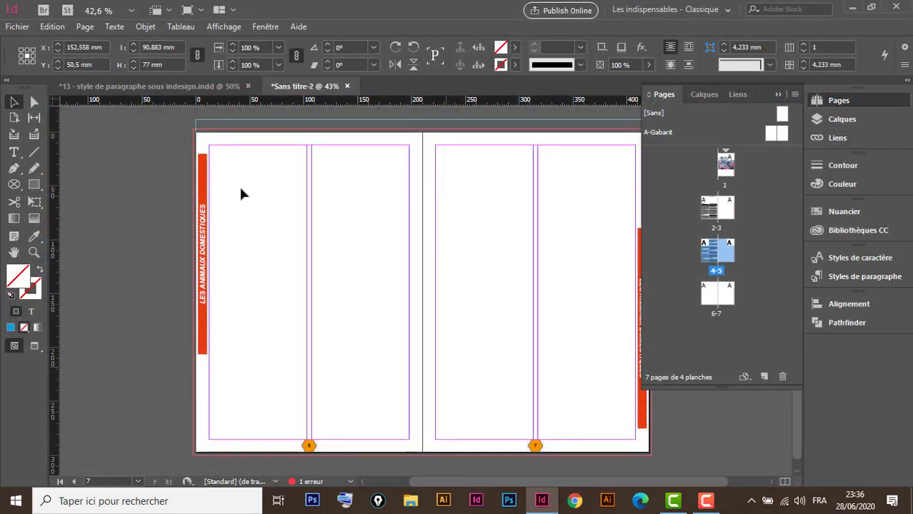
scroll(389, 258, "up", 5)
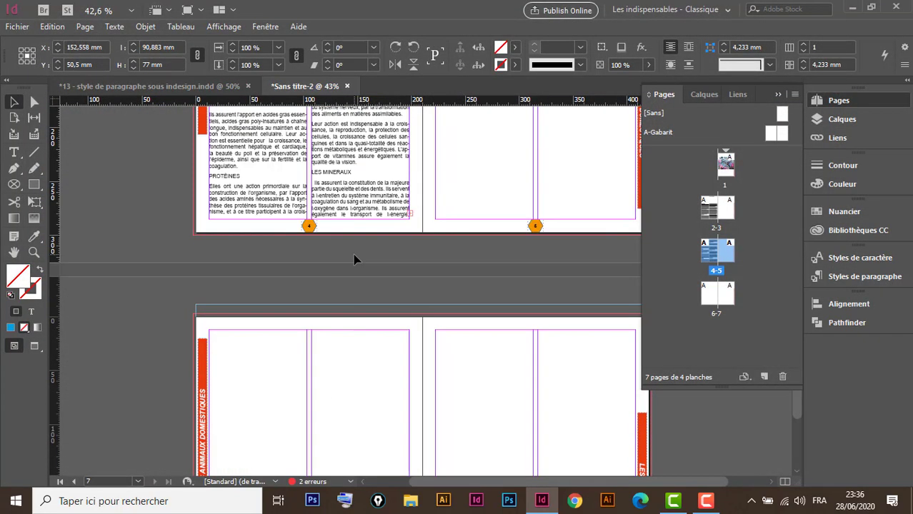
scroll(272, 205, "up", 2)
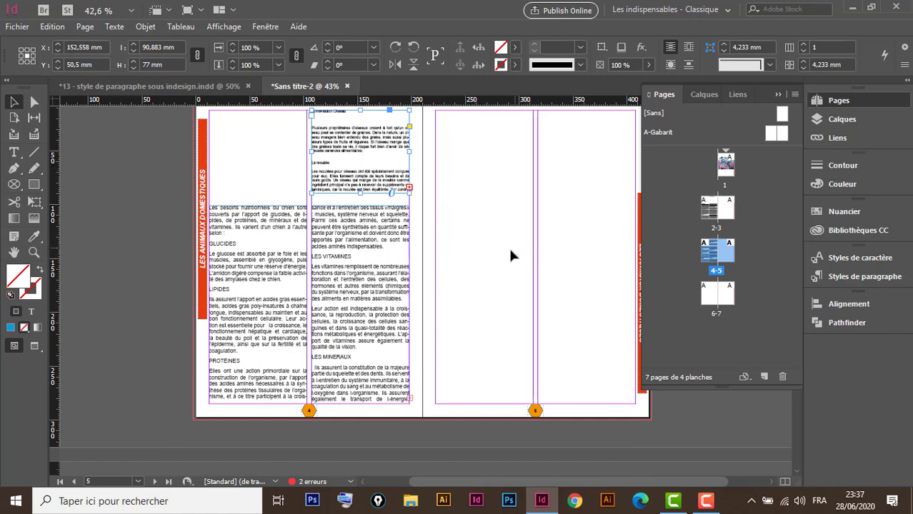
key("ctrl+z")
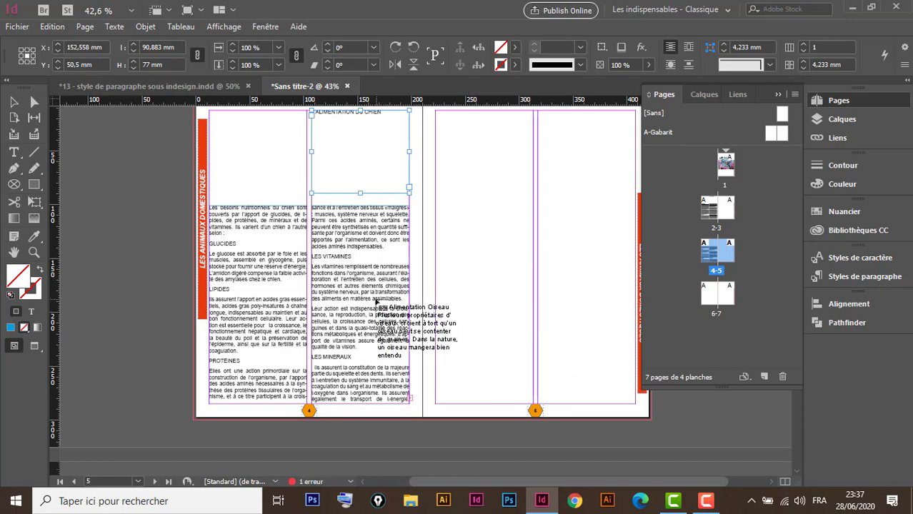
- Place the loaded Oiseau text in the first column of page 6
scroll(357, 286, "down", 4)
scroll(357, 236, "down", 2)
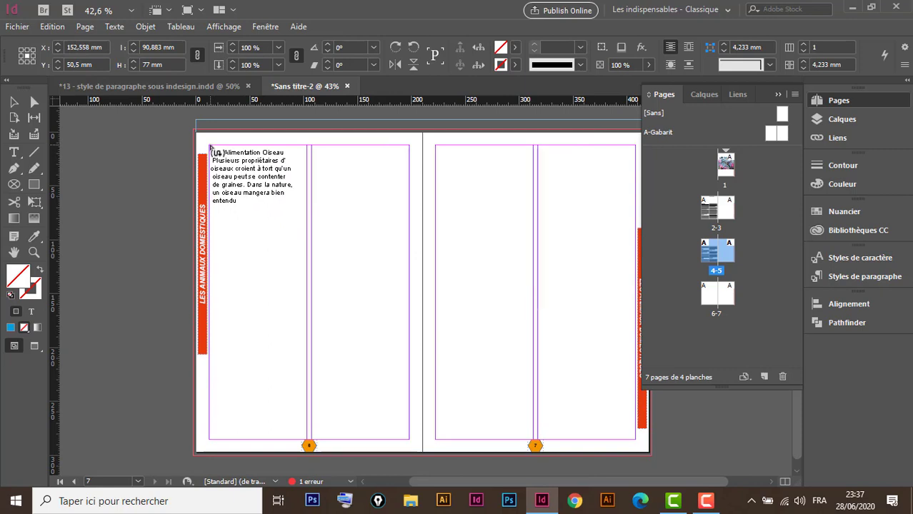
left_click(210, 147)
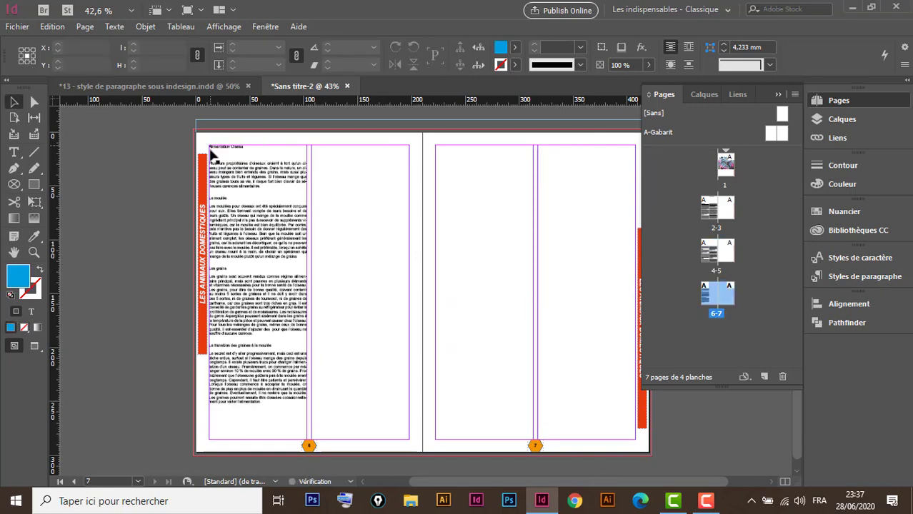
- Set all of the bird article's text on page 6 to Bold Italic at 14 pt
double_click(289, 261)
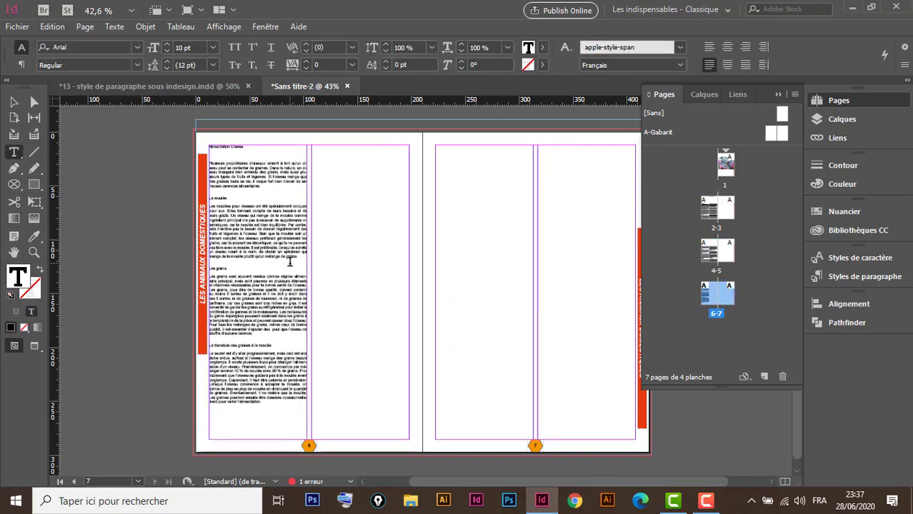
key("ctrl+a")
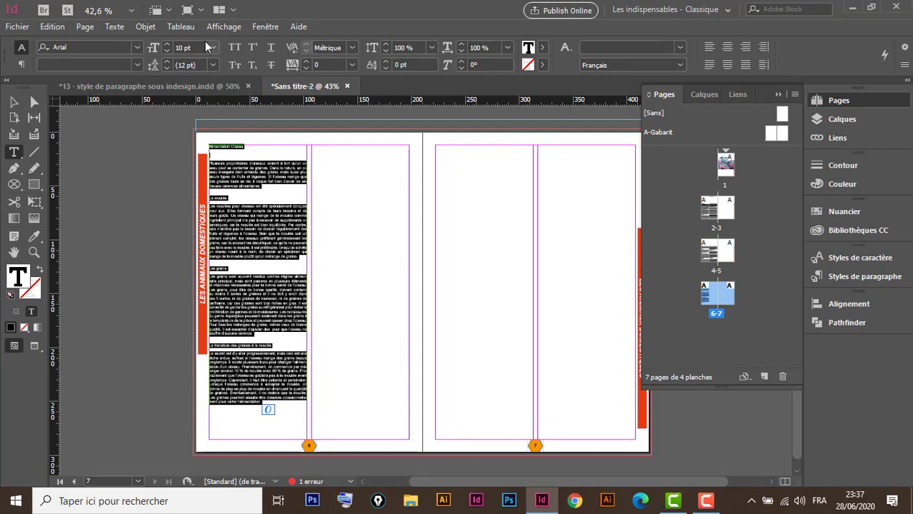
left_click(135, 68)
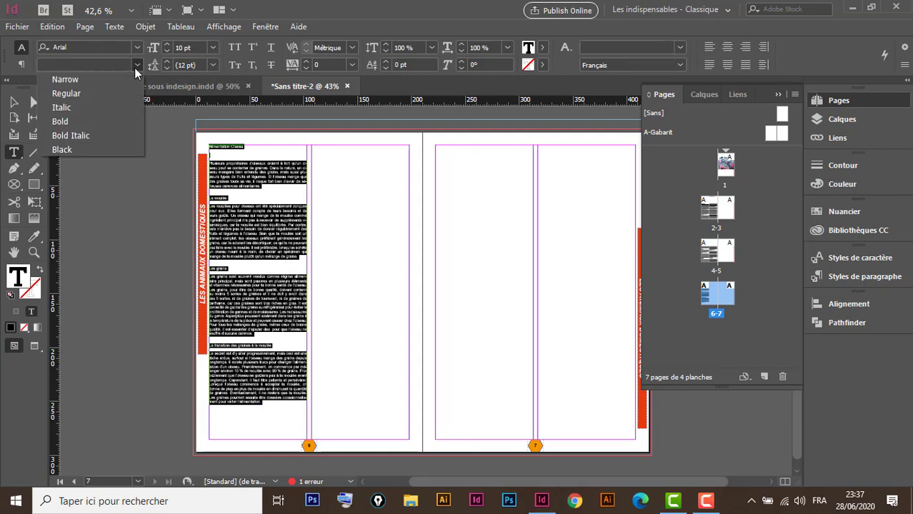
left_click(85, 136)
left_click(213, 47)
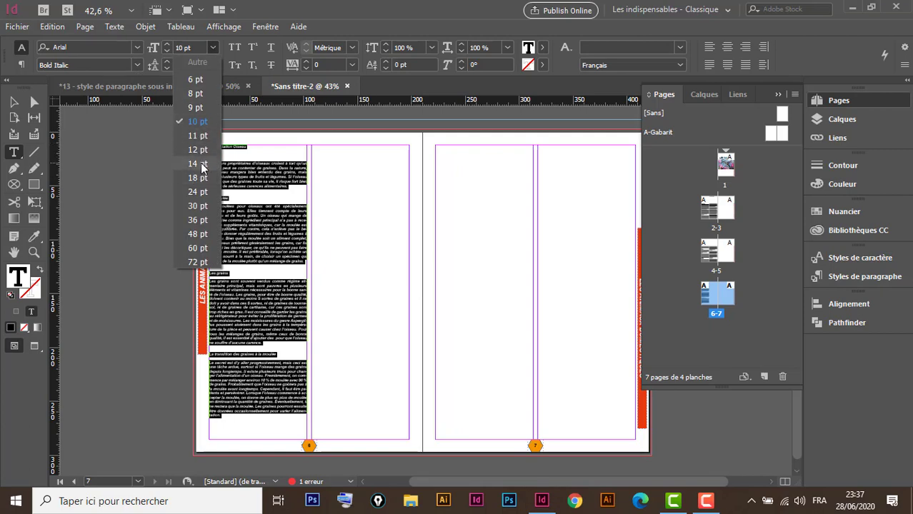
left_click(198, 163)
- Flow the bird article's overset text into a linked frame in the second column of page 6
left_click(13, 102)
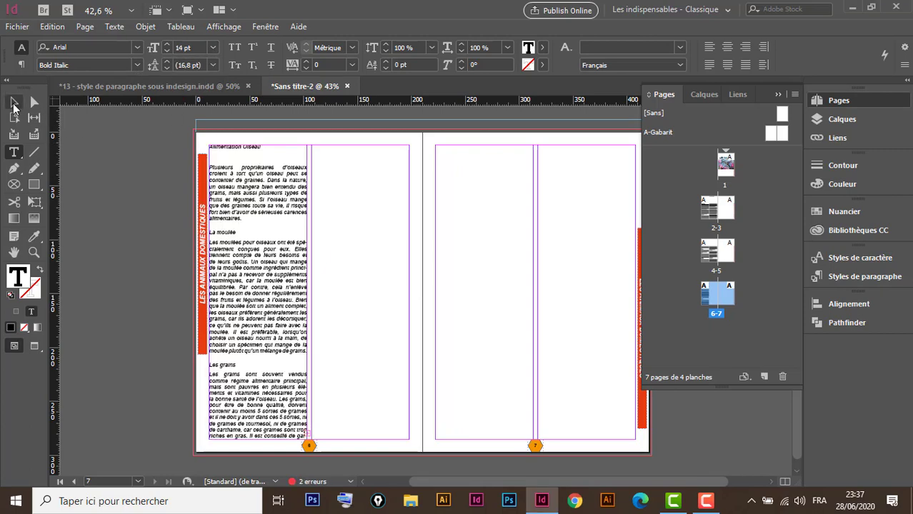
left_click(306, 435)
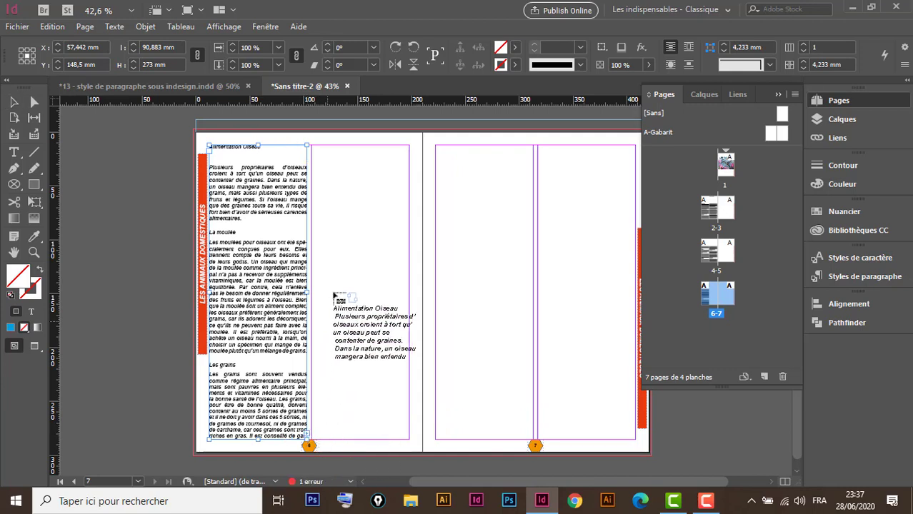
left_click(315, 150)
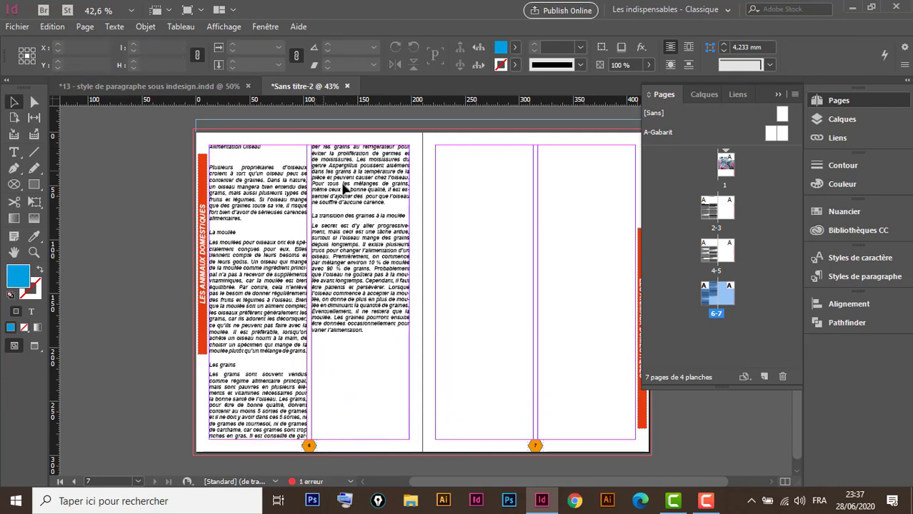
- Shorten both text frames on page 6 from their upper edges and cut the title Alimentation Oiseau with its leftover empty lines
left_click(312, 152)
left_click_drag(309, 146, 207, 247)
key("ctrl+c")
double_click(269, 246)
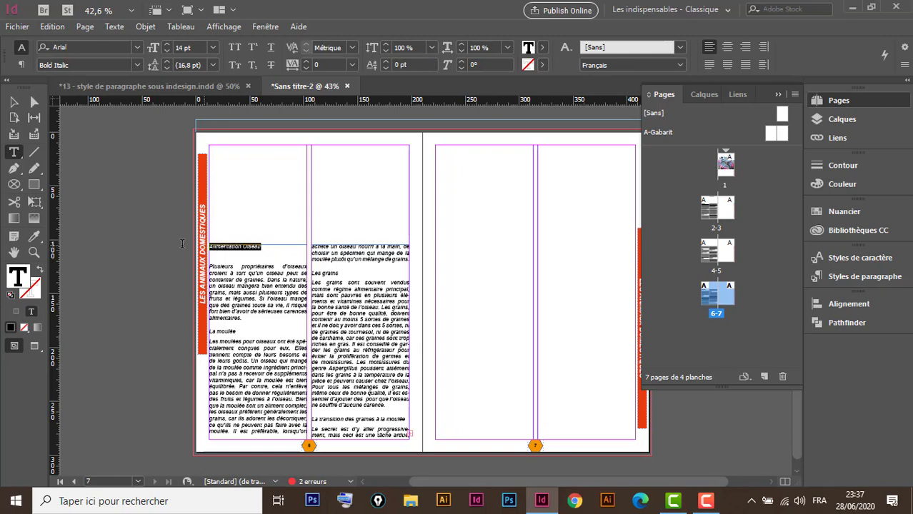
key("BackSpace")
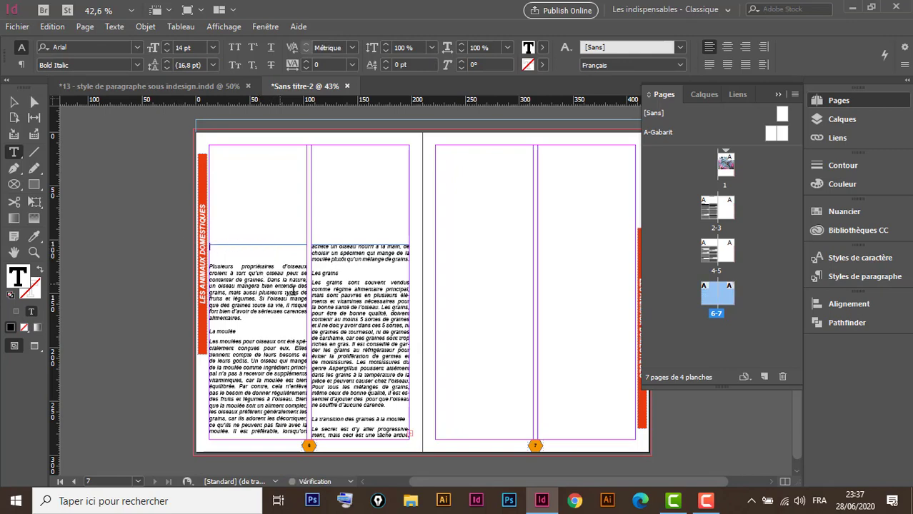
key("Delete")
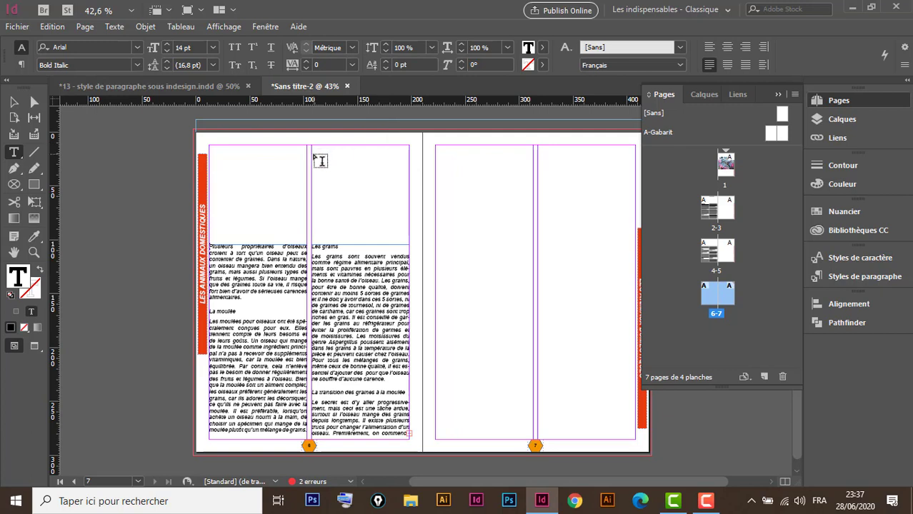
- Create a text frame about 91 by 69 mm above the second column's text on page 6 and paste the title Alimentation Oiseau into it
left_click_drag(313, 152, 413, 227)
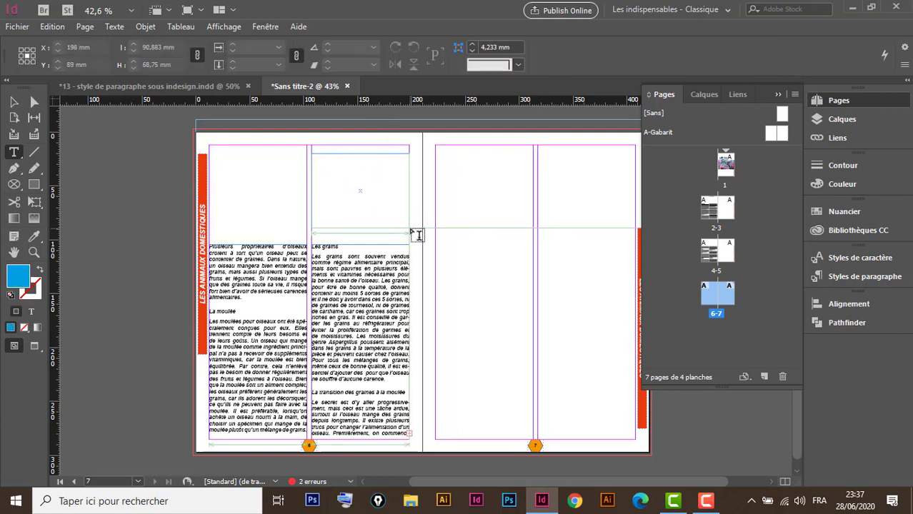
key("ctrl+v")
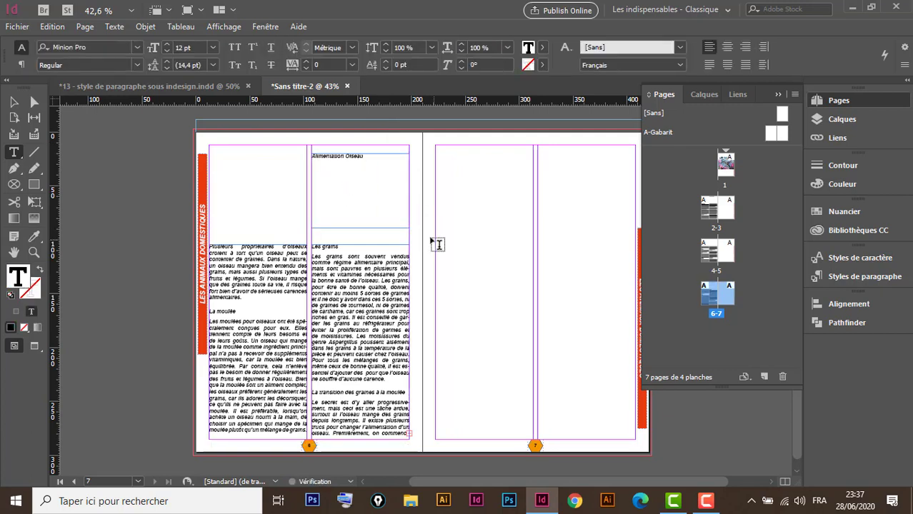
left_click(15, 103)
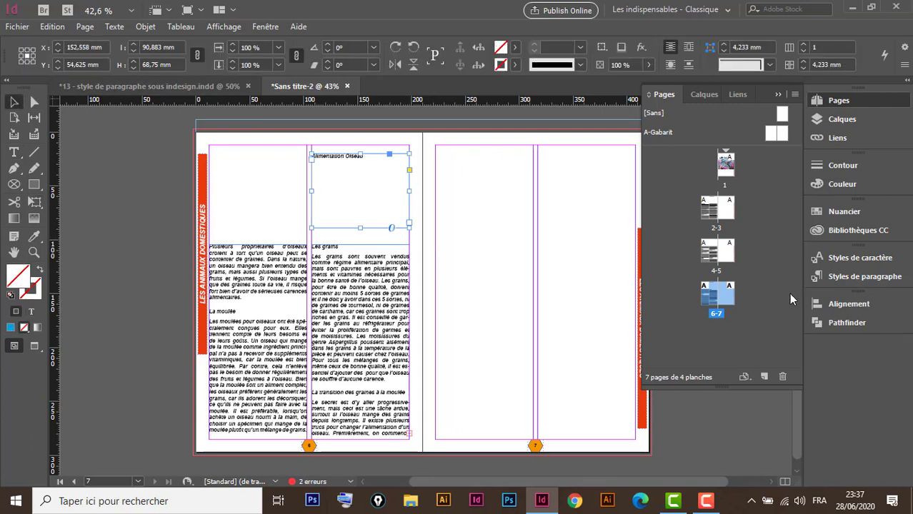
- Look over the document's character styles and paragraph styles, and where the style panels are opened from
left_click(881, 277)
left_click(878, 277)
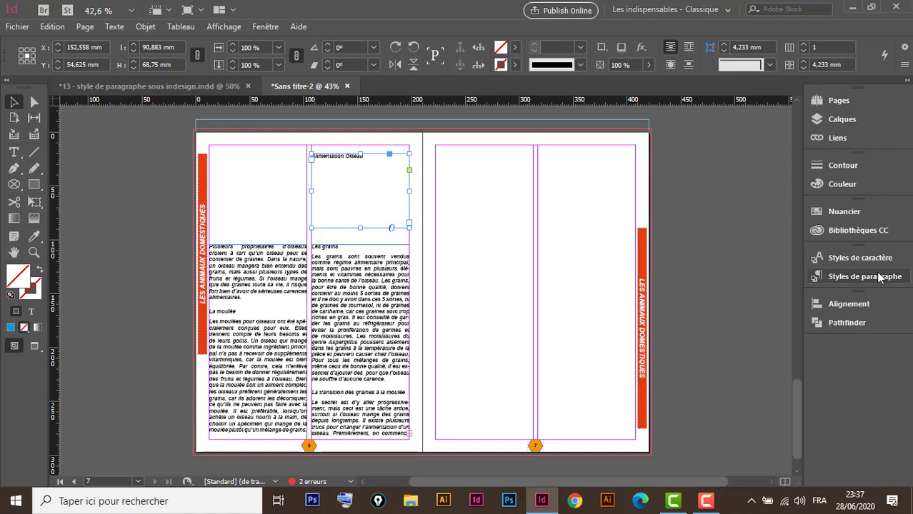
left_click(868, 257)
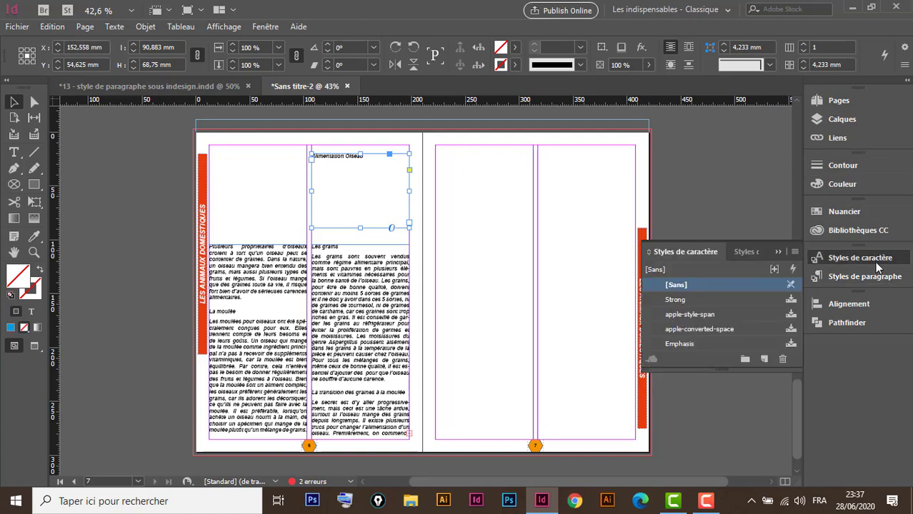
left_click(880, 277)
left_click(876, 257)
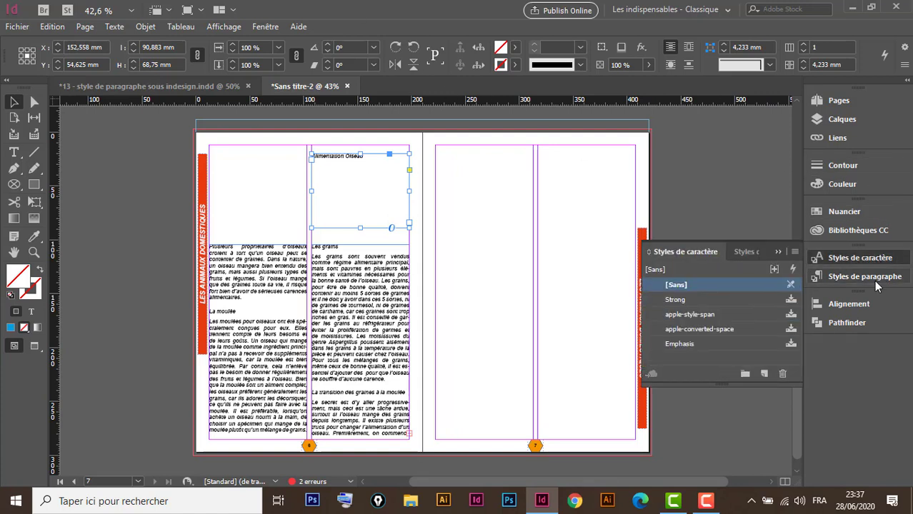
left_click(874, 278)
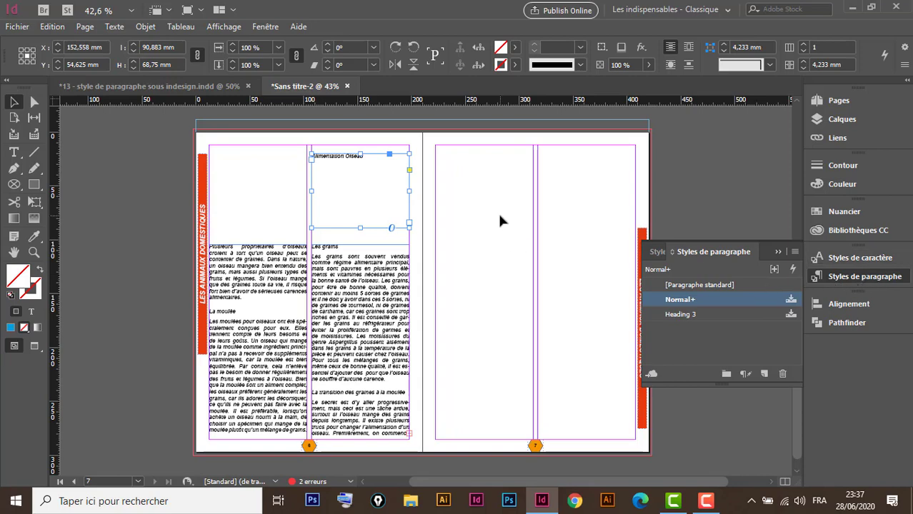
left_click(270, 27)
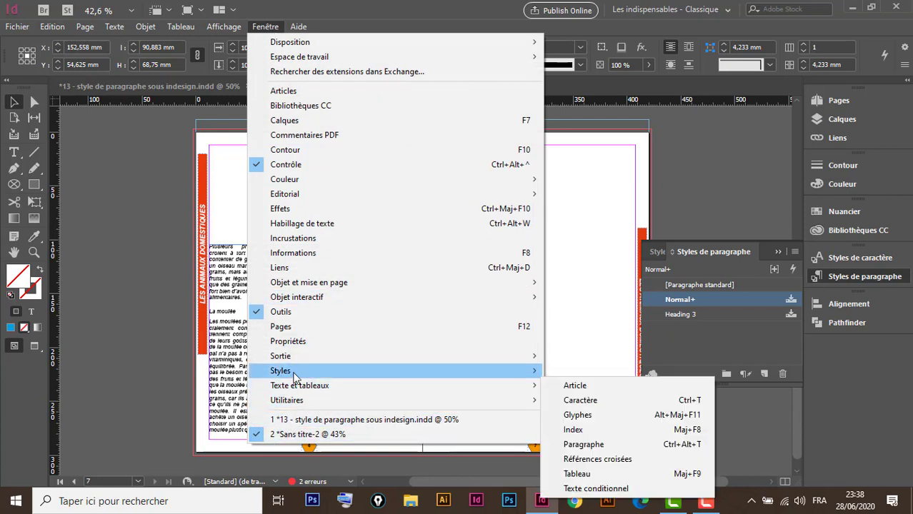
mouse_move(293, 372)
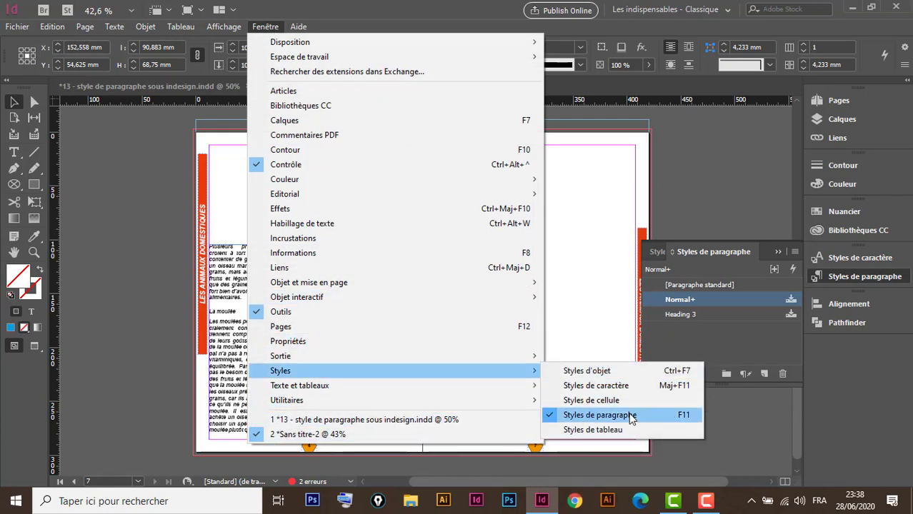
left_click(876, 277)
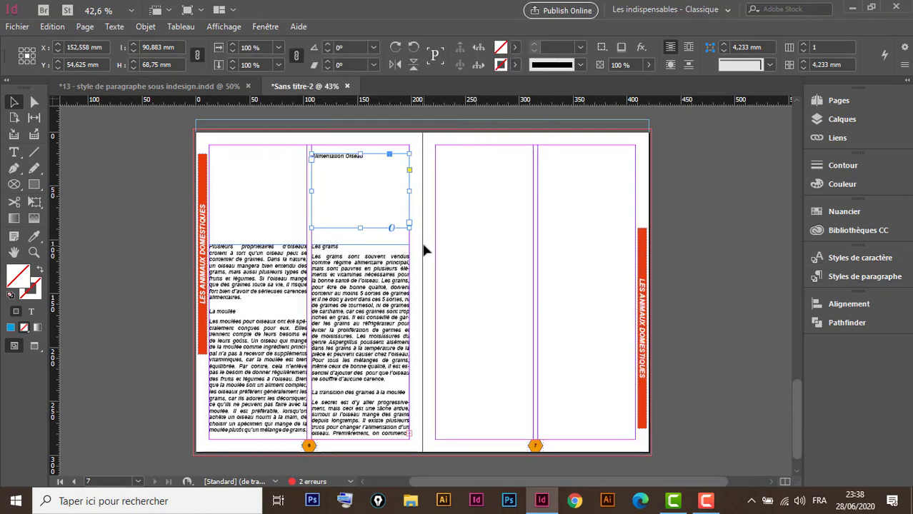
- Colour the title Le mode de vie du cheval on page 2 with the red swatch C=15 M=100 J=100 N=0
scroll(489, 253, "up", 10)
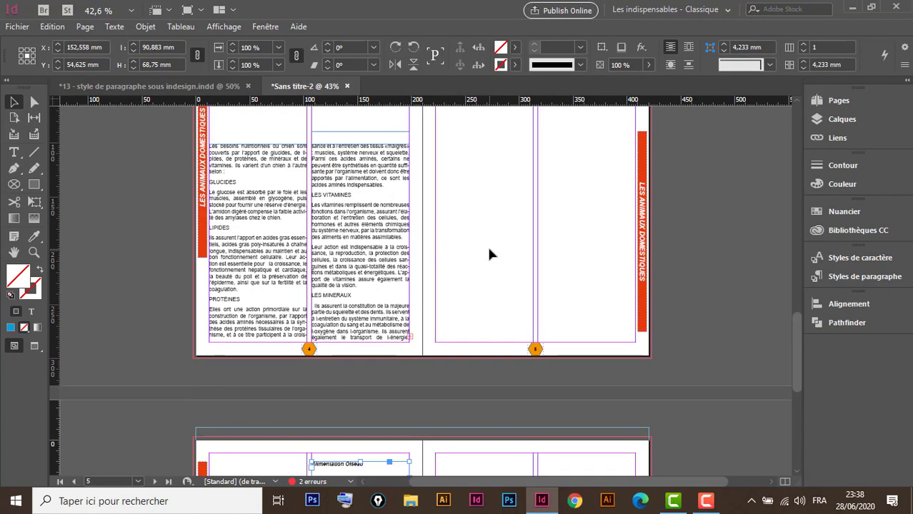
scroll(489, 253, "up", 6)
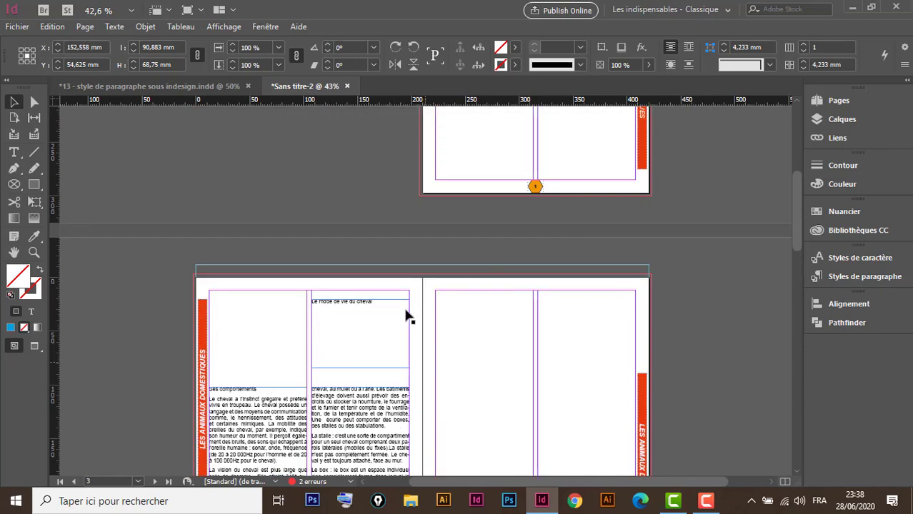
double_click(356, 304)
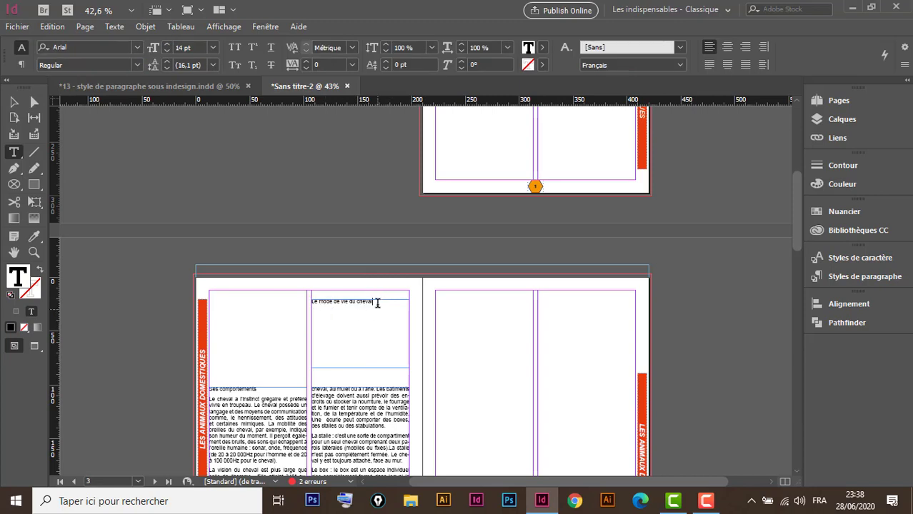
left_click_drag(375, 301, 309, 299)
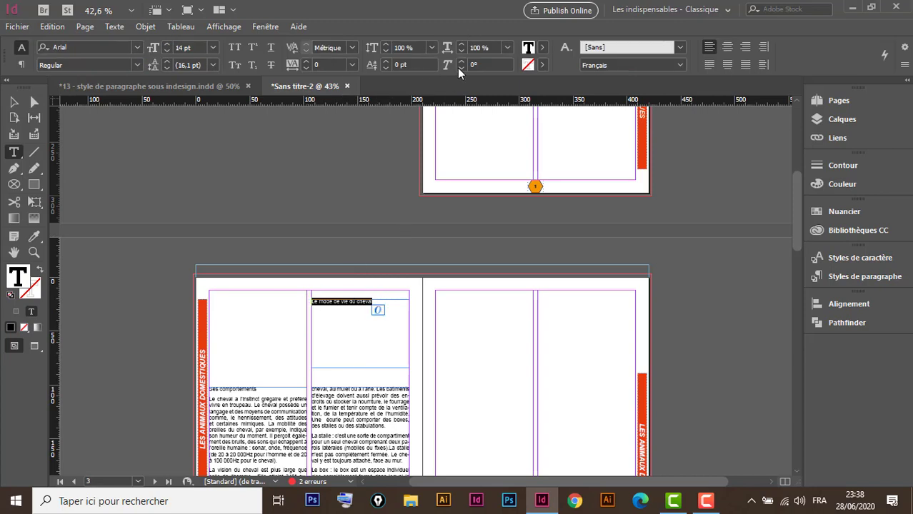
left_click(541, 47)
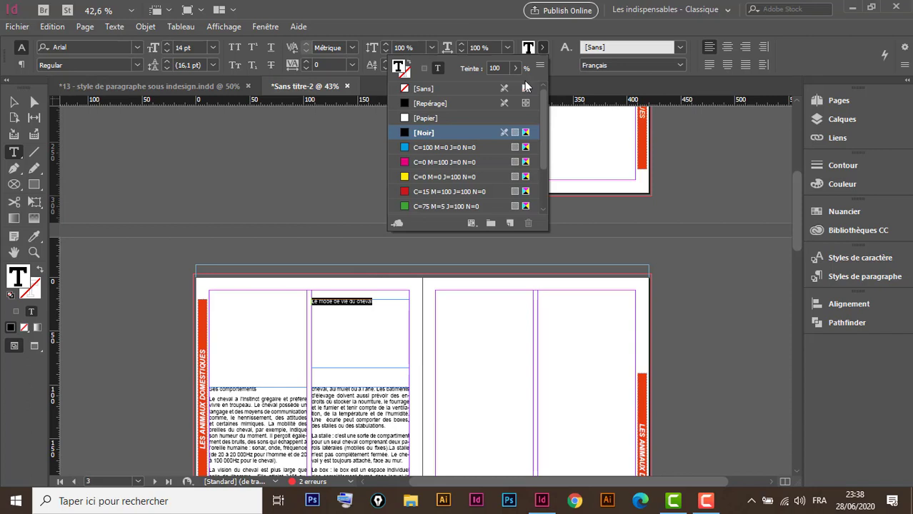
left_click(460, 191)
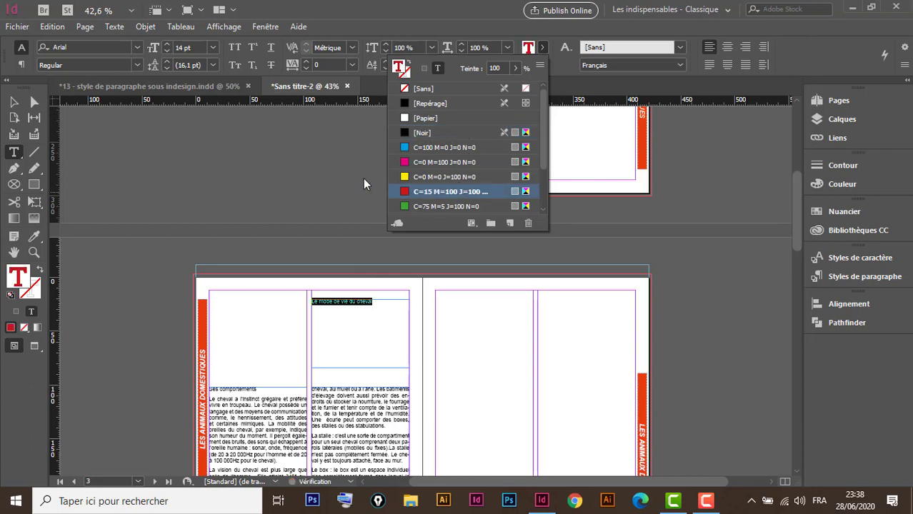
- Set the horse title in Myriad Pro Bold Italic at 36 pt
left_click(130, 48)
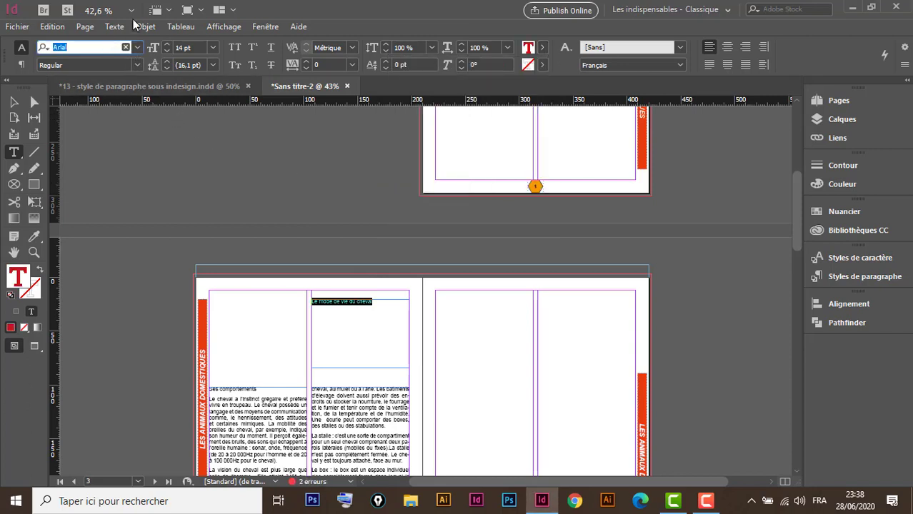
type("my")
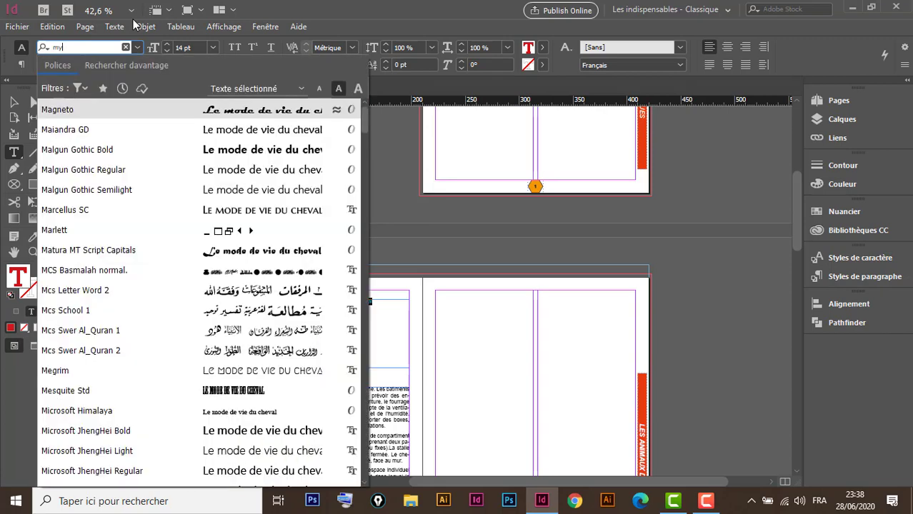
type("r")
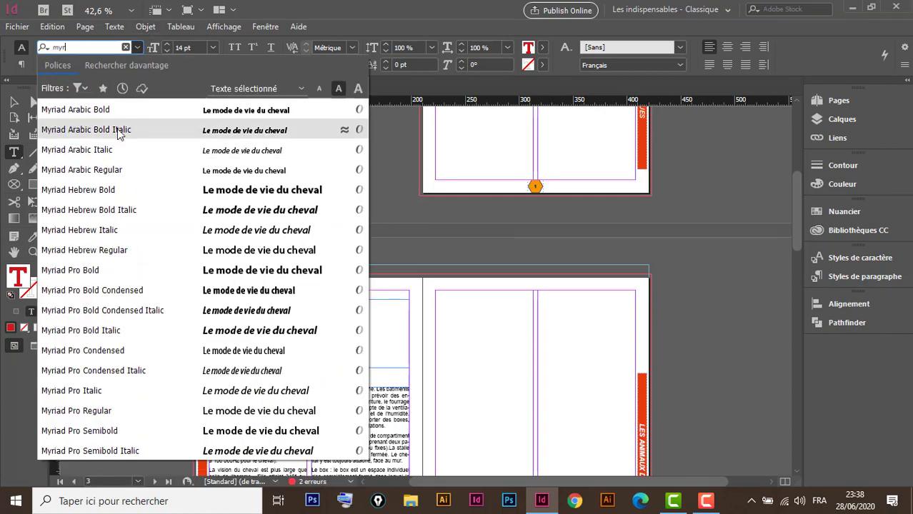
left_click(93, 270)
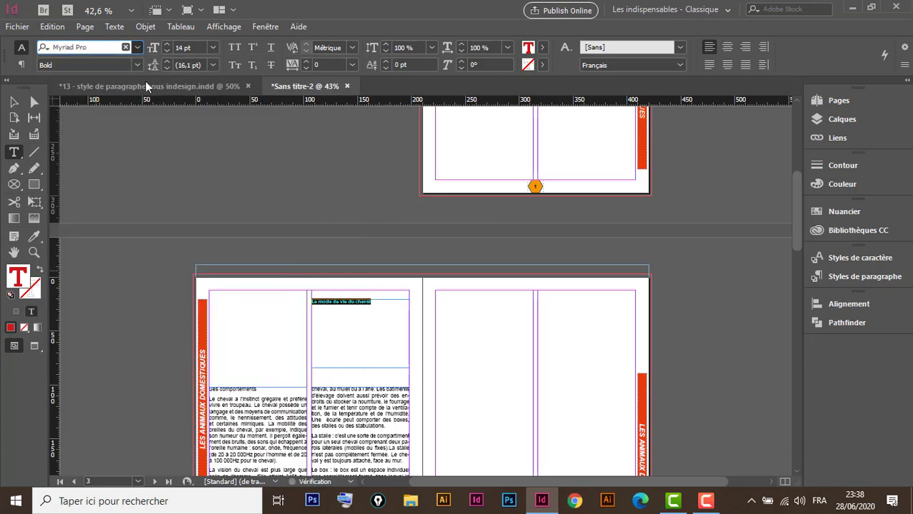
left_click(139, 64)
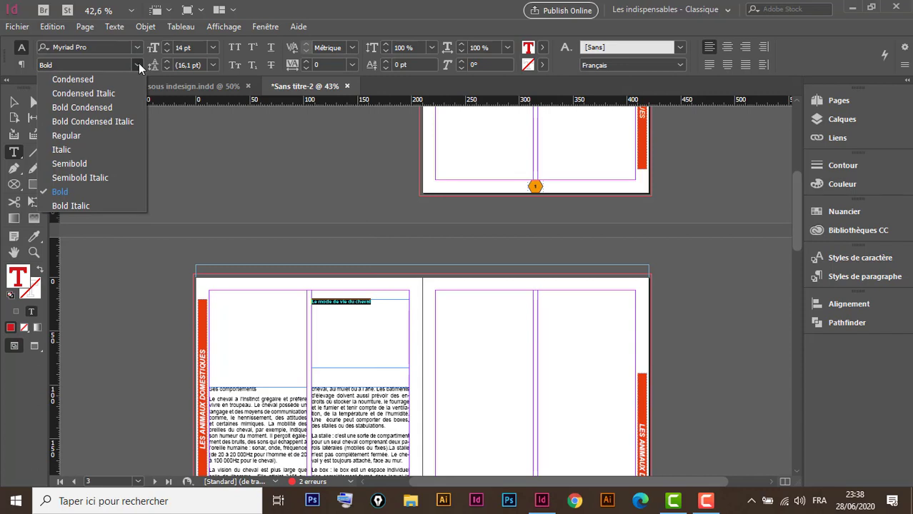
left_click(85, 206)
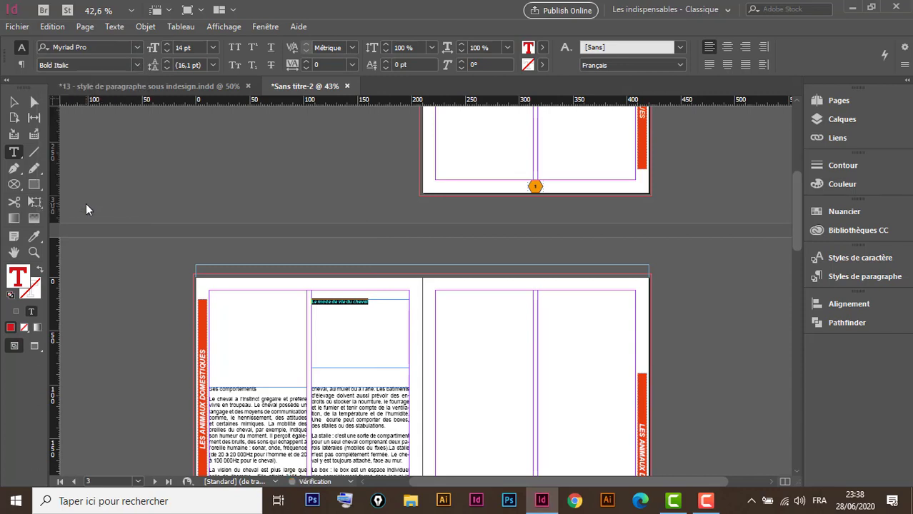
left_click(213, 47)
left_click(200, 207)
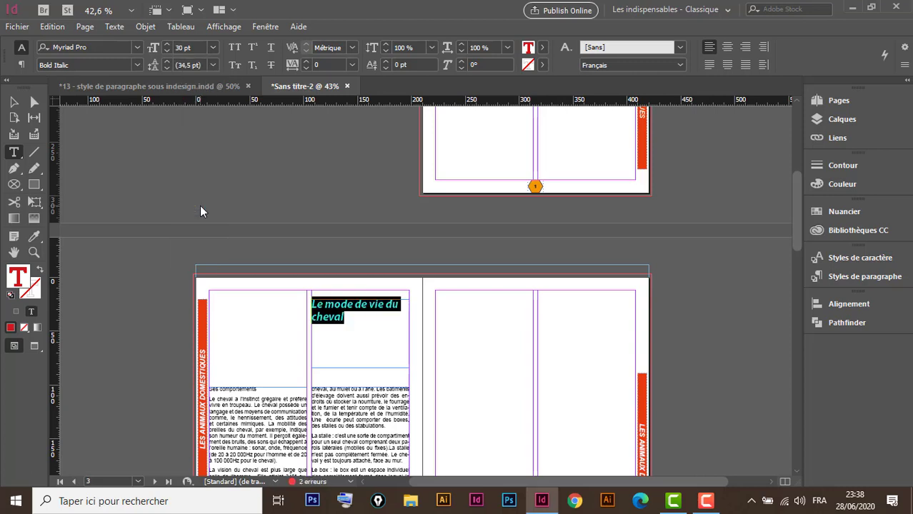
left_click(212, 48)
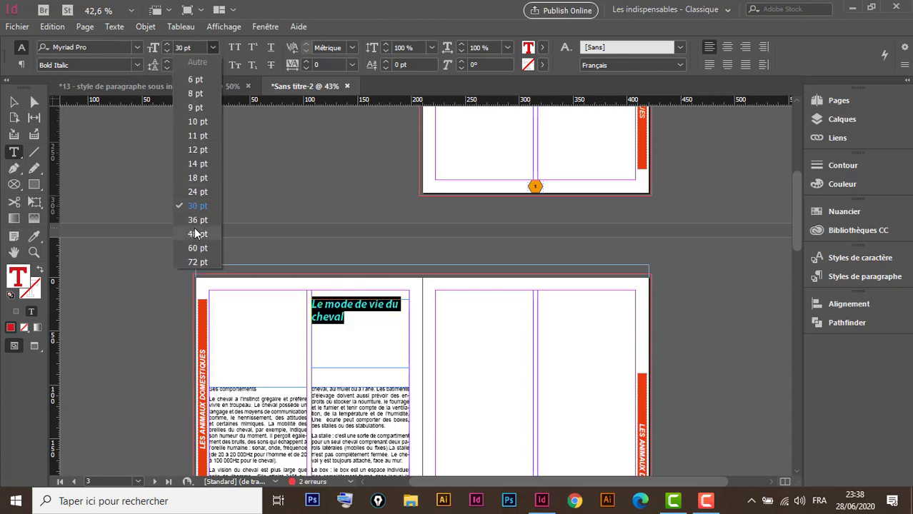
left_click(197, 225)
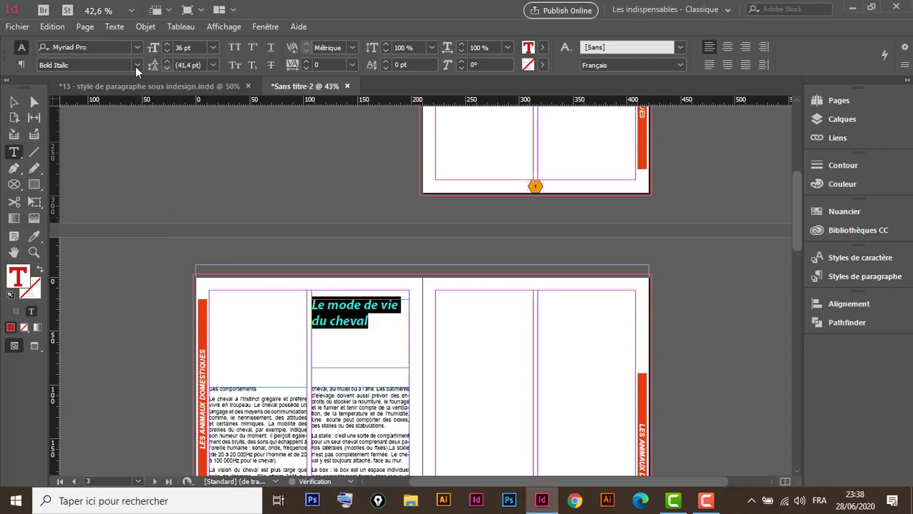
- Centre the horse title horizontally and move its text frame up to the page's upper margin
left_click(20, 66)
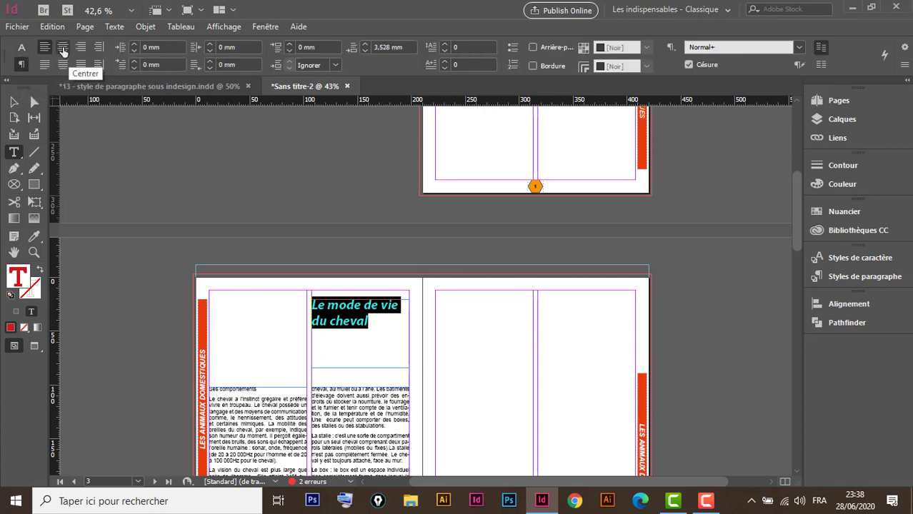
left_click(62, 65)
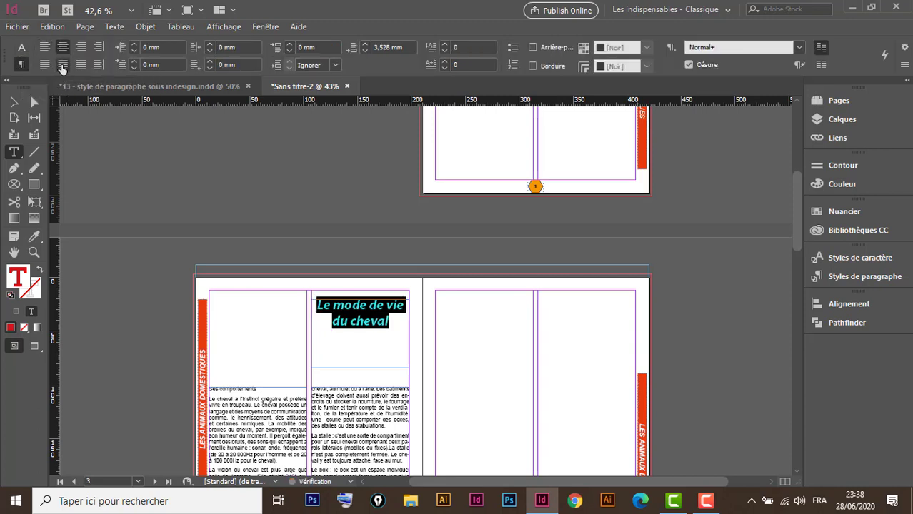
left_click(14, 103)
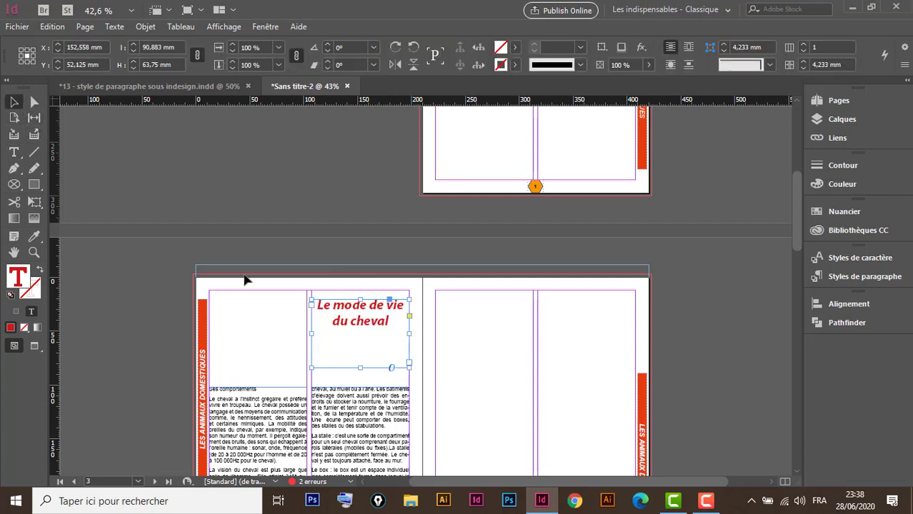
left_click_drag(360, 312, 363, 309)
- Centre the text vertically in the horse title's frame and extend the frame downward to a height of about 77 mm
right_click(367, 322)
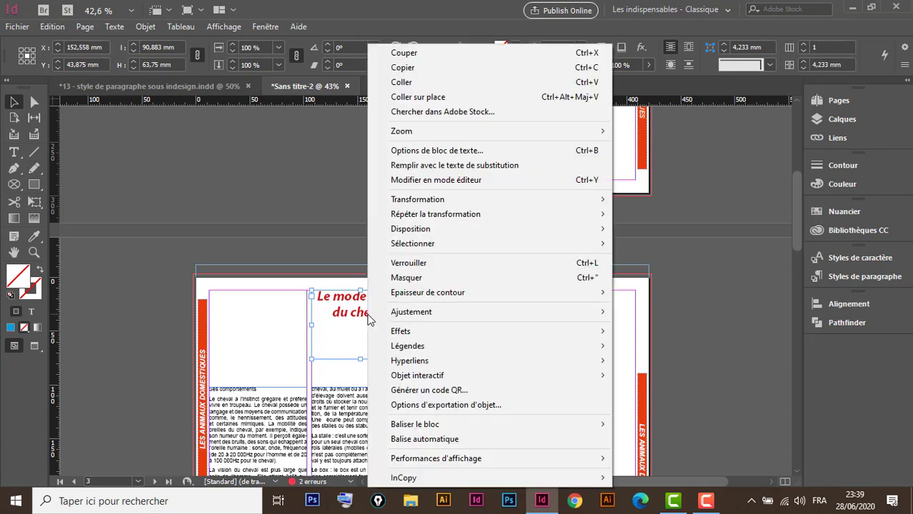
left_click(466, 153)
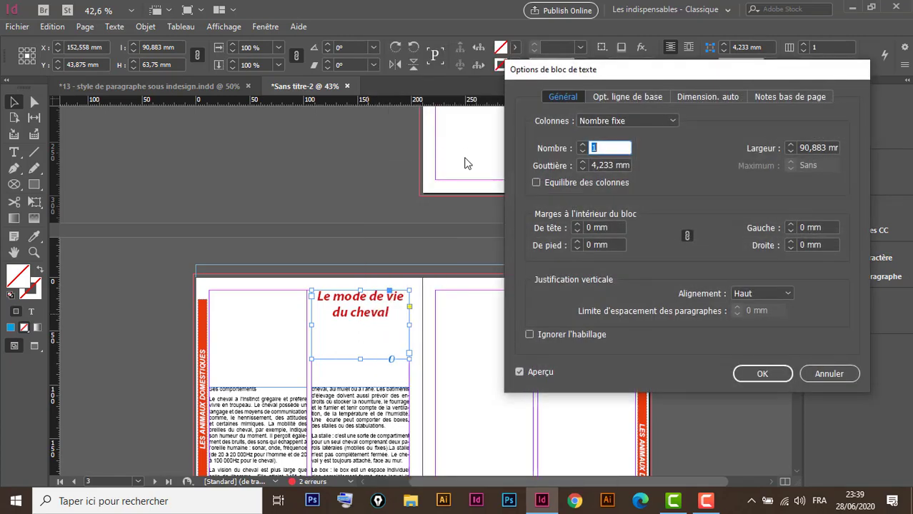
left_click(782, 292)
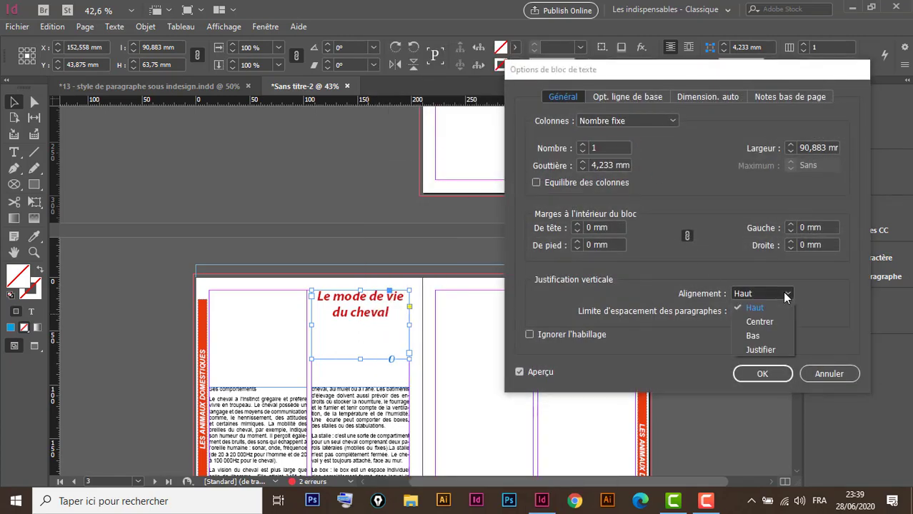
left_click(774, 322)
left_click(761, 374)
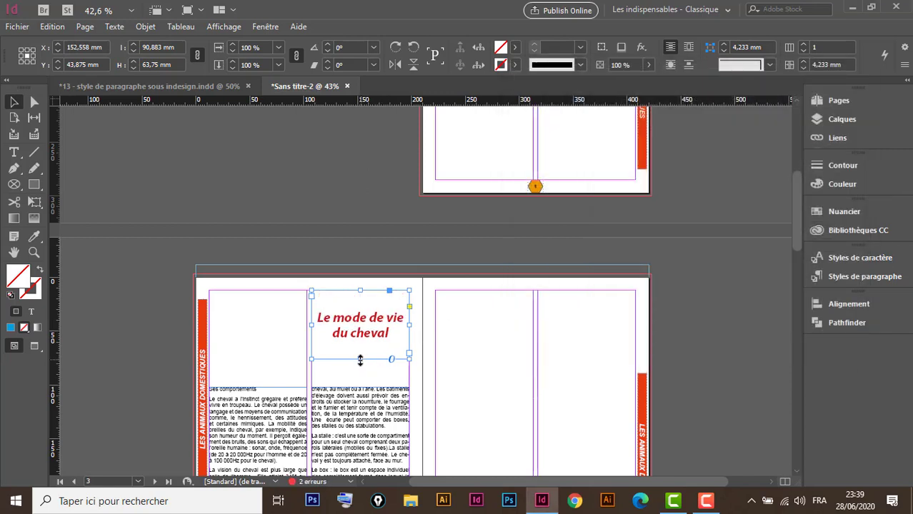
left_click_drag(360, 359, 369, 372)
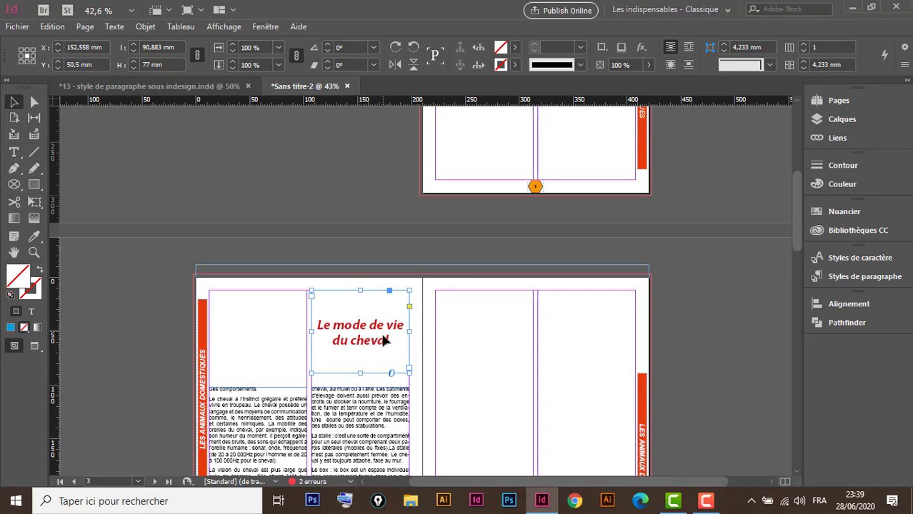
- Create a paragraph style named TITRE from the formatted horse title Le mode de vie du cheval
double_click(383, 346)
left_click_drag(391, 341, 329, 342)
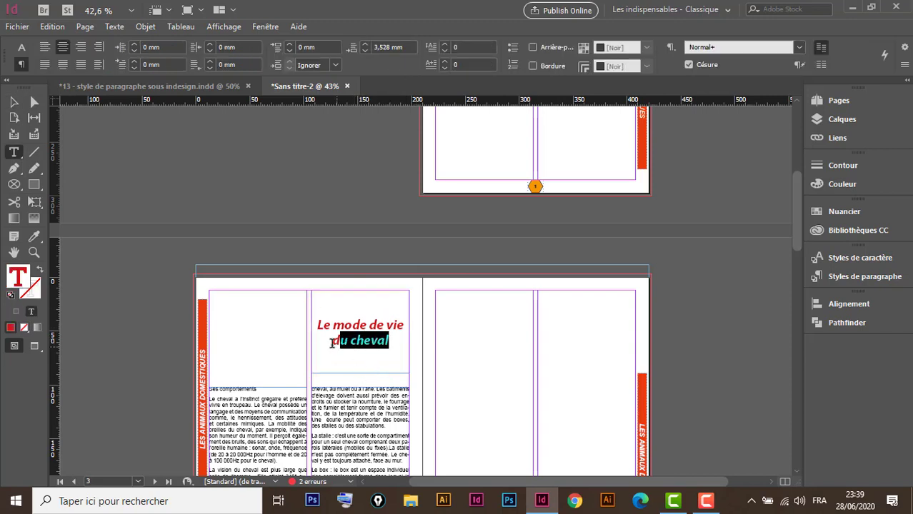
key("ctrl+a")
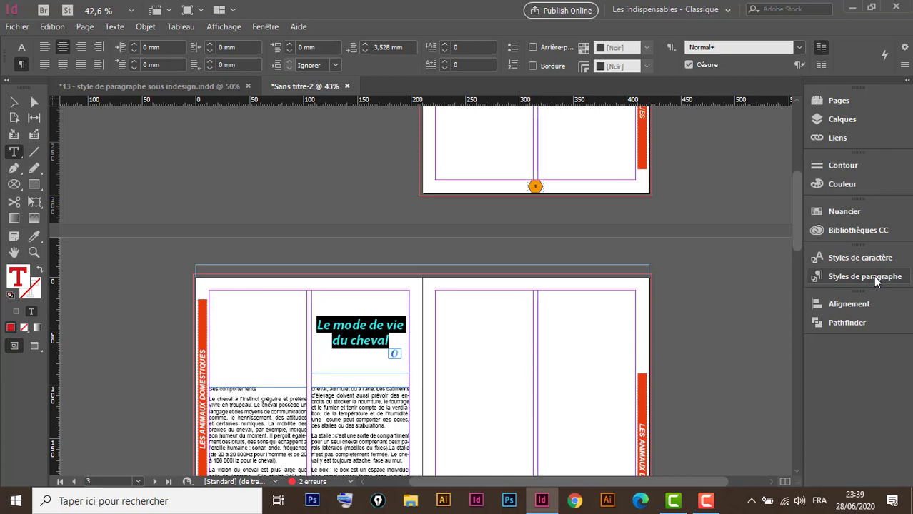
left_click(873, 275)
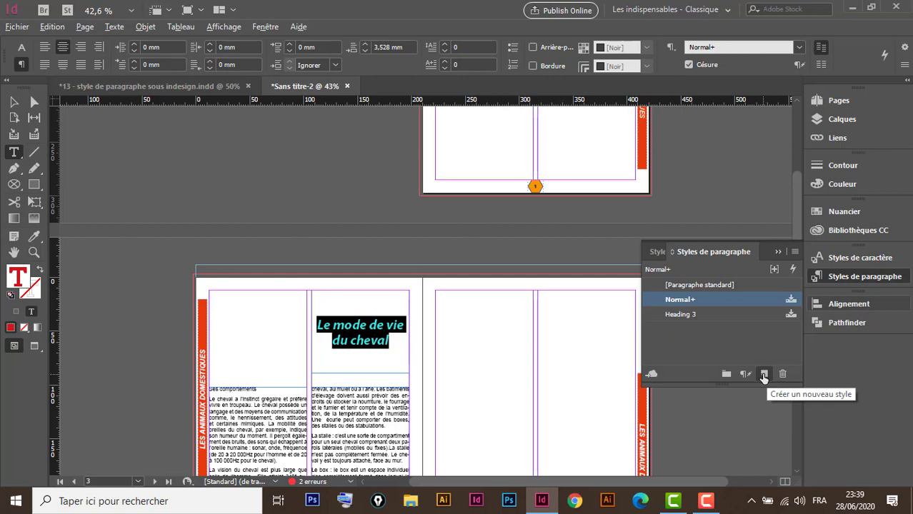
left_click(765, 374)
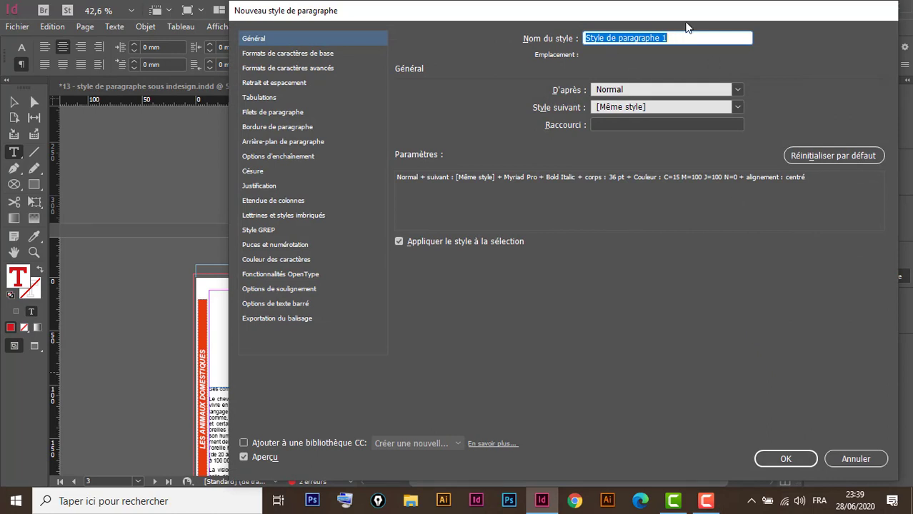
type("TITRE")
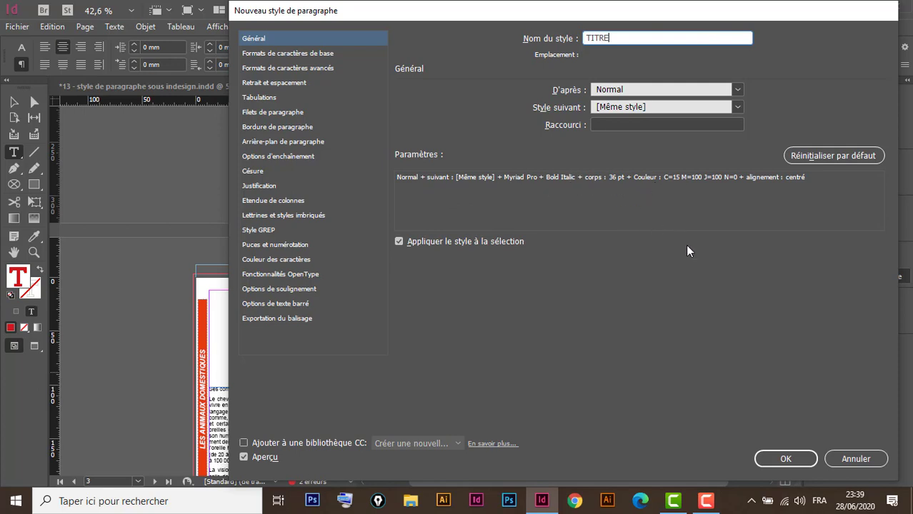
left_click(792, 457)
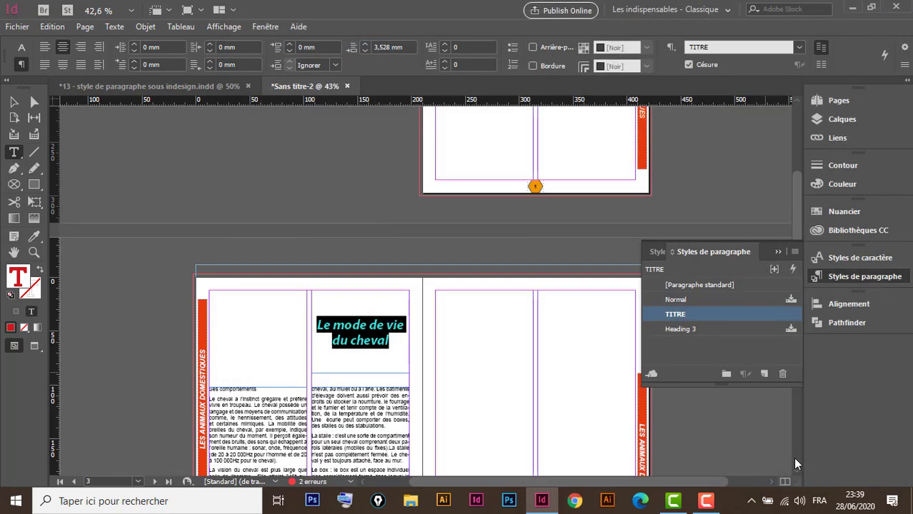
- Apply the TITRE paragraph style to the dog title L'ALIMENTATION DU CHIEN on page 4
scroll(434, 349, "down", 5)
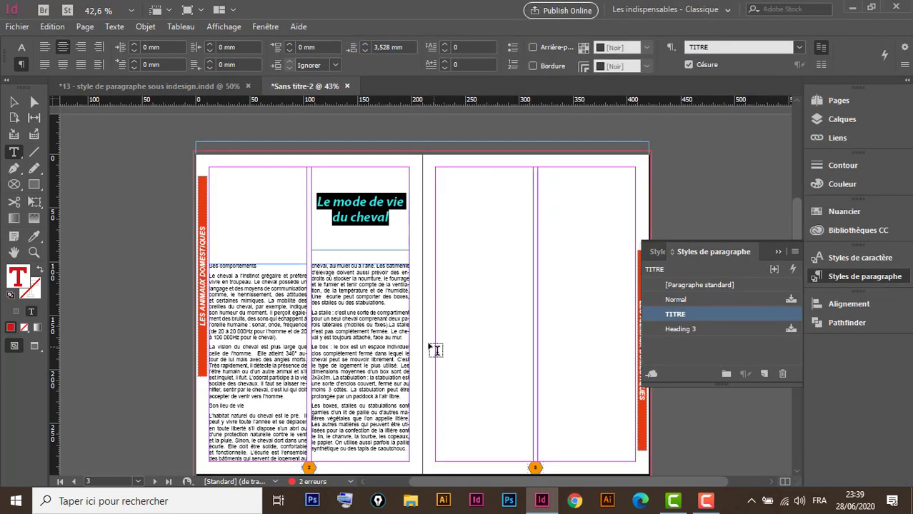
scroll(385, 342, "down", 4)
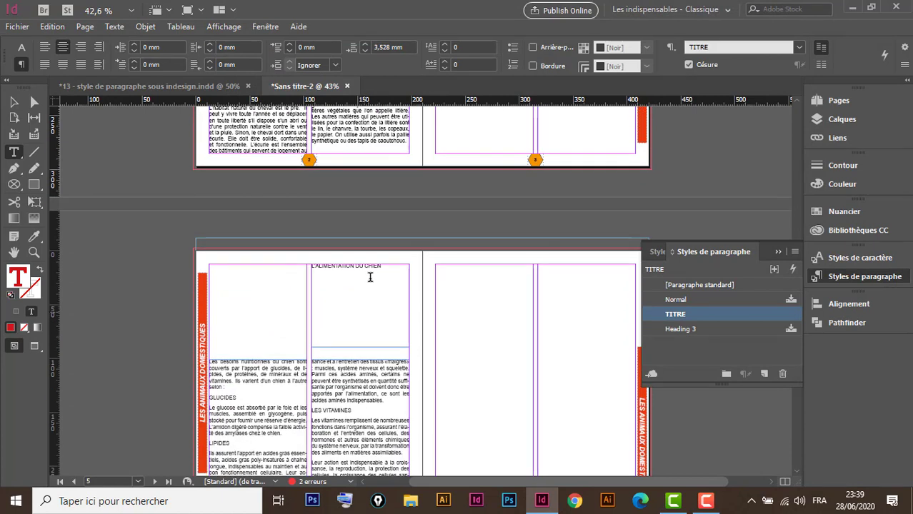
left_click(14, 101)
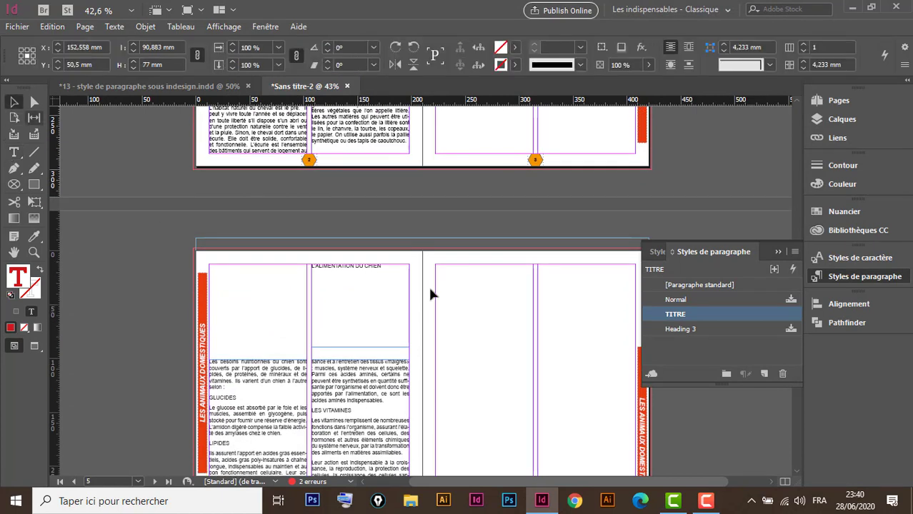
double_click(368, 269)
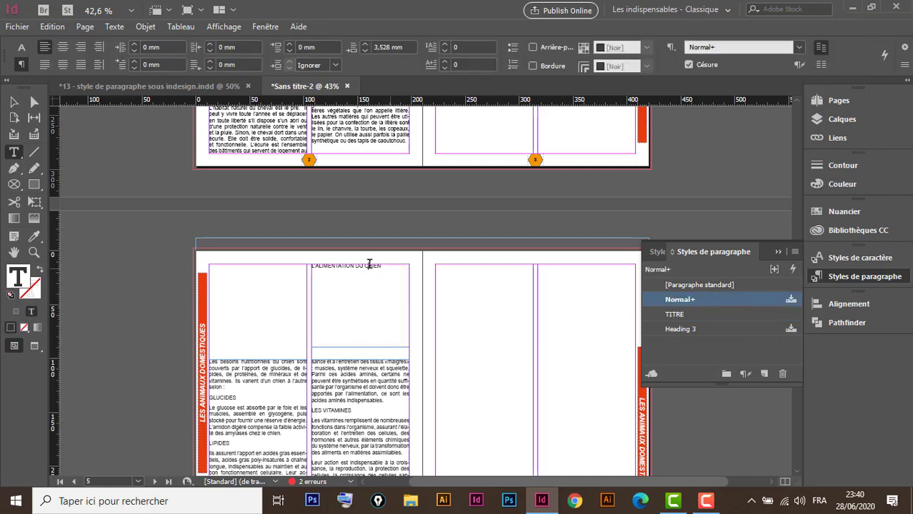
triple_click(378, 266)
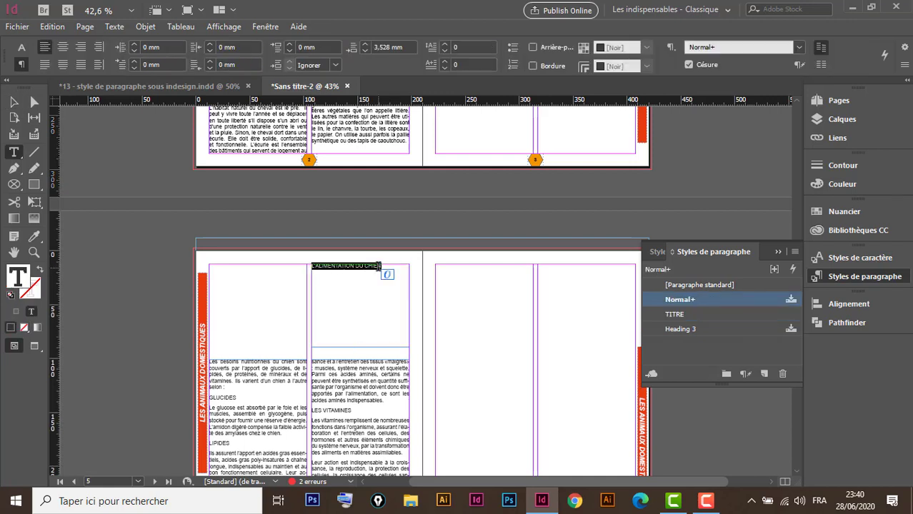
left_click(675, 315)
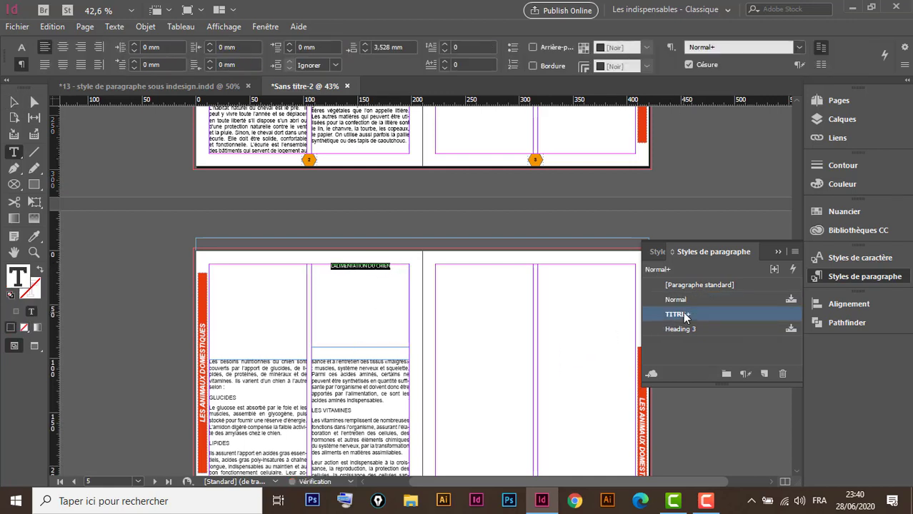
- Apply the TITRE style to the bird title Alimentation Oiseau and redefine the style from that title
scroll(393, 344, "down", 5)
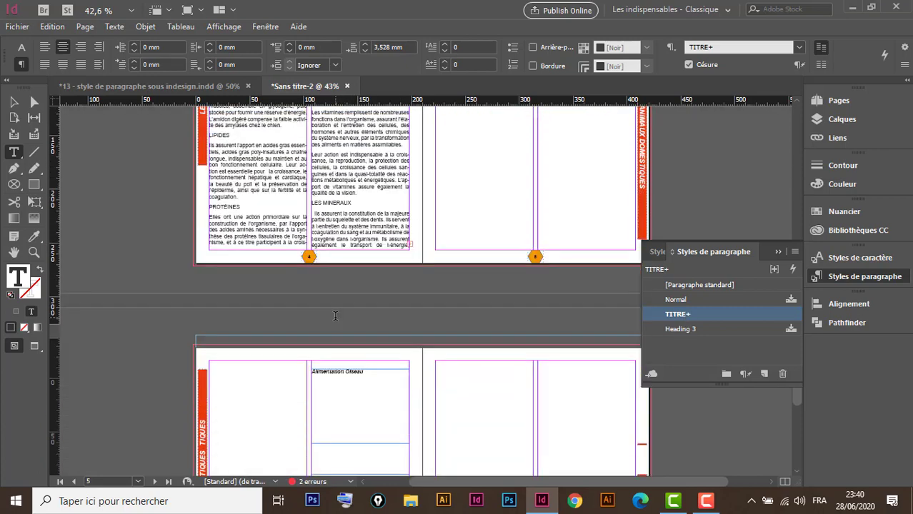
triple_click(354, 370)
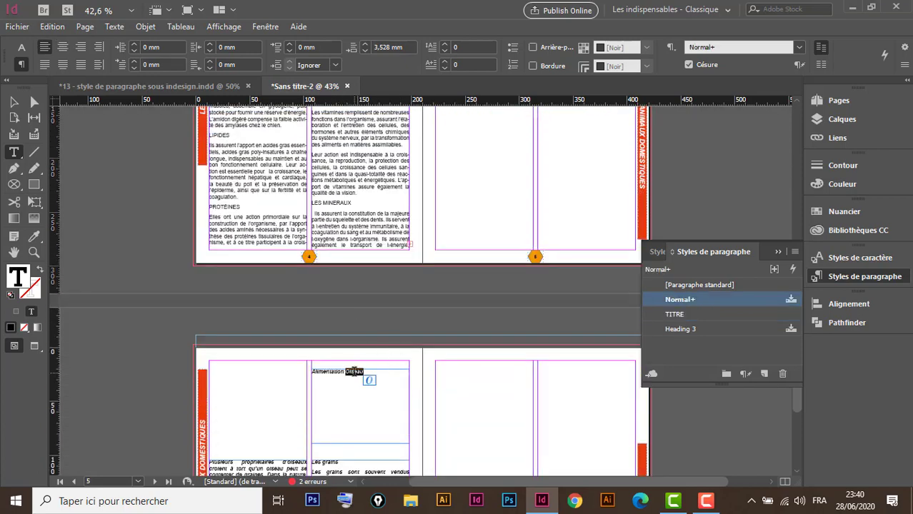
left_click(674, 315)
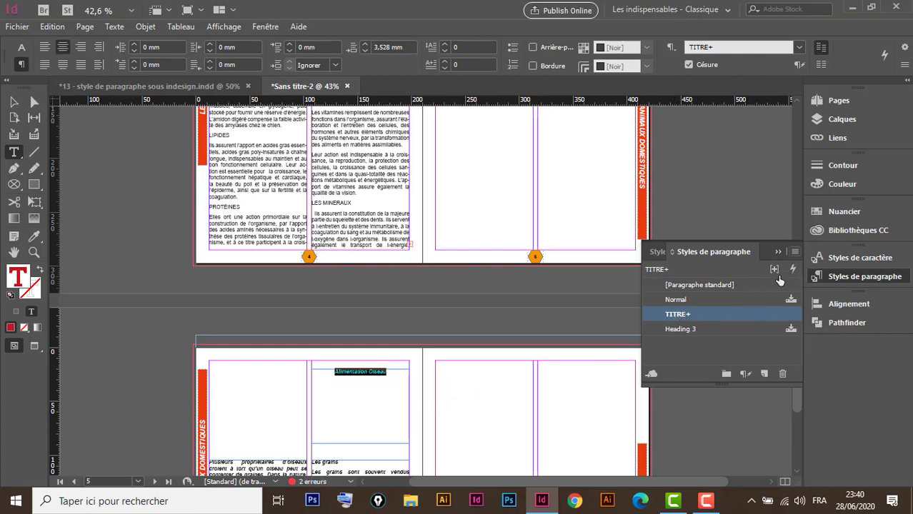
left_click(795, 251)
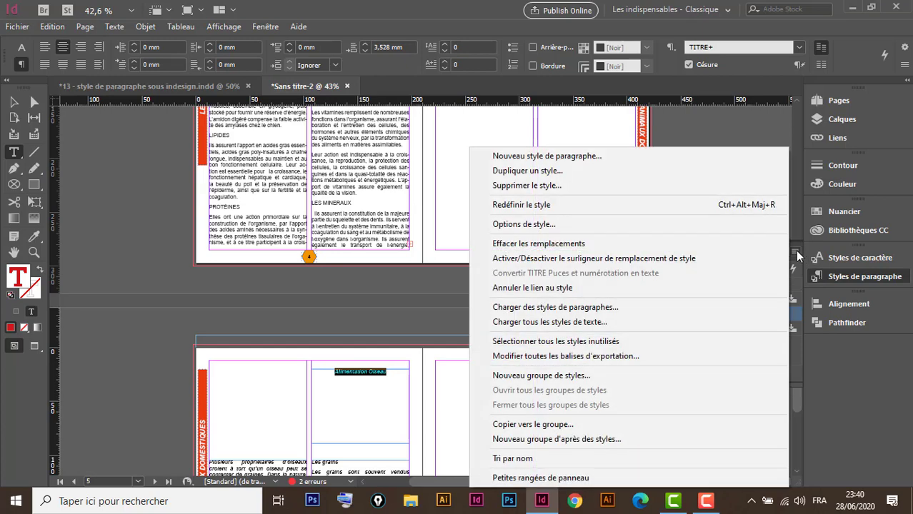
left_click(540, 206)
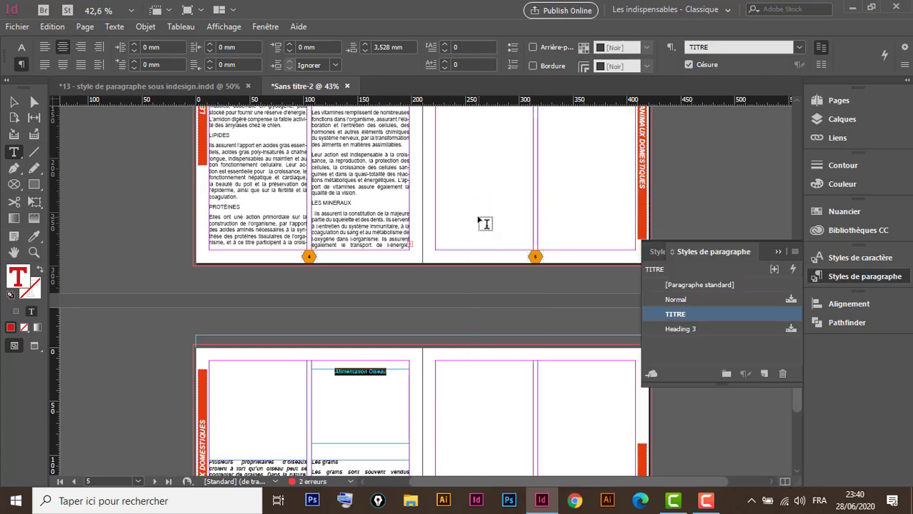
- Redefine the TITRE style from the selected dog title L'ALIMENTATION DU CHIEN on page 4
scroll(486, 215, "up", 5)
scroll(495, 211, "up", 8)
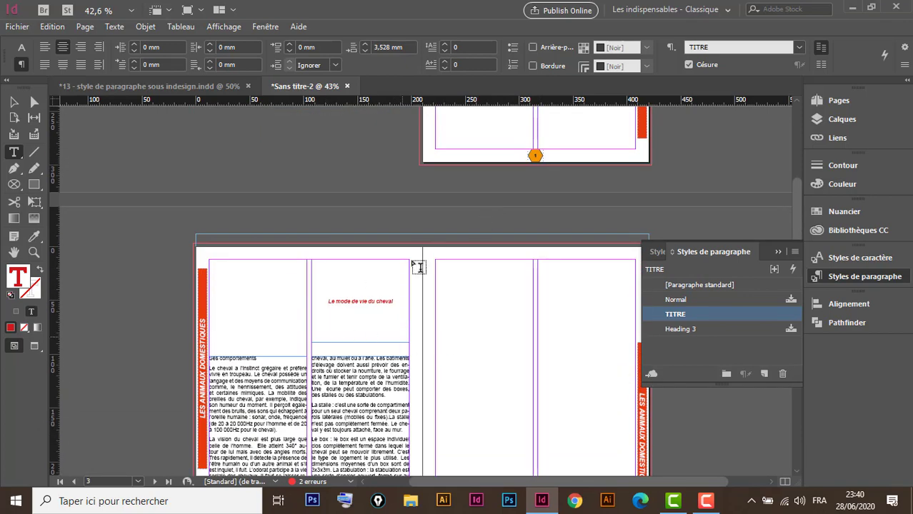
scroll(423, 271, "up", 3)
scroll(427, 273, "up", 3)
scroll(375, 281, "down", 9)
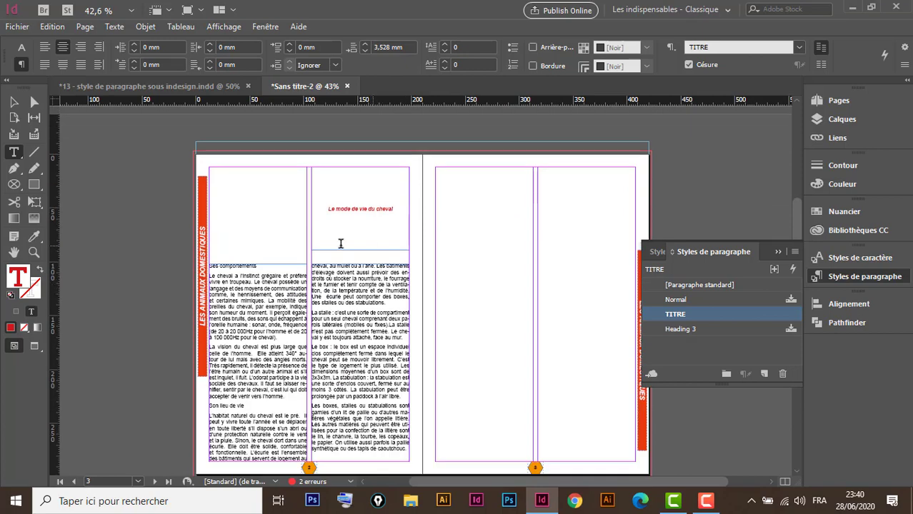
scroll(380, 317, "down", 2)
scroll(380, 316, "down", 6)
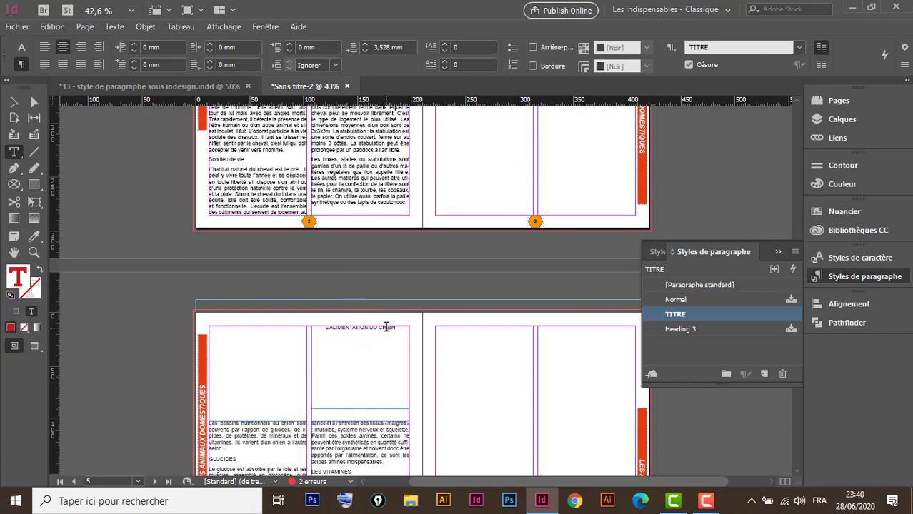
triple_click(382, 327)
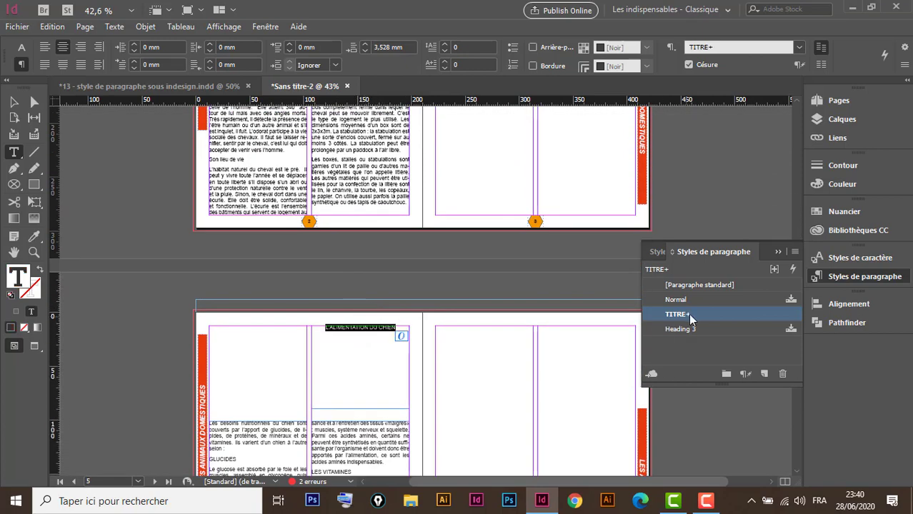
left_click(794, 252)
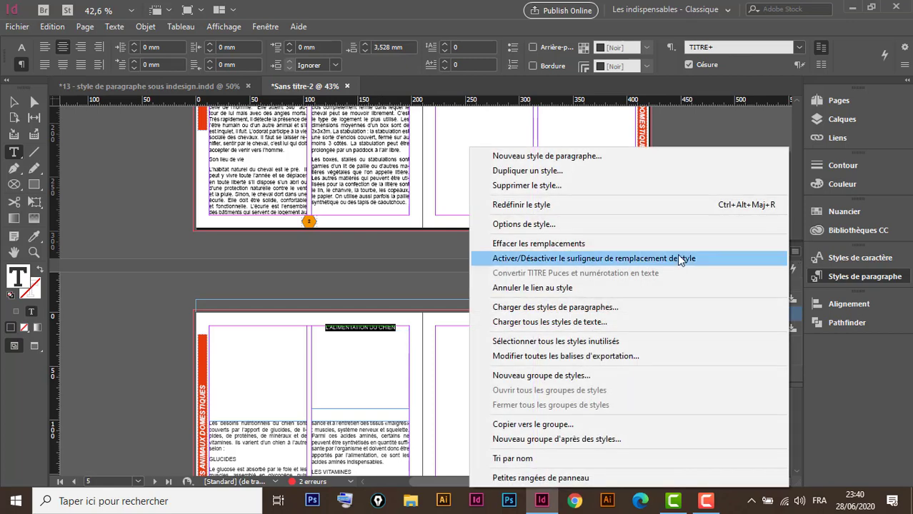
left_click(541, 207)
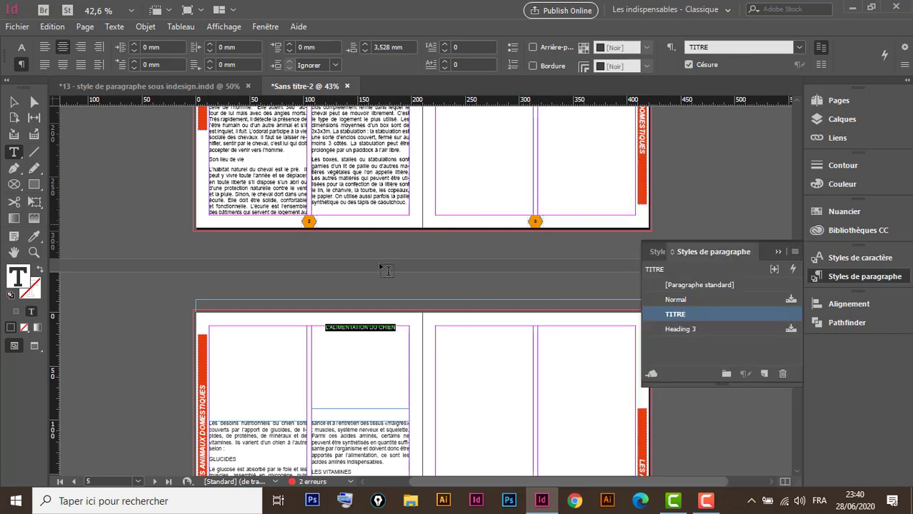
- Change the case of the title "L'ALIMENTATION DU CHIEN" on page 4 to lowercase (bas de casse)
left_click(13, 103)
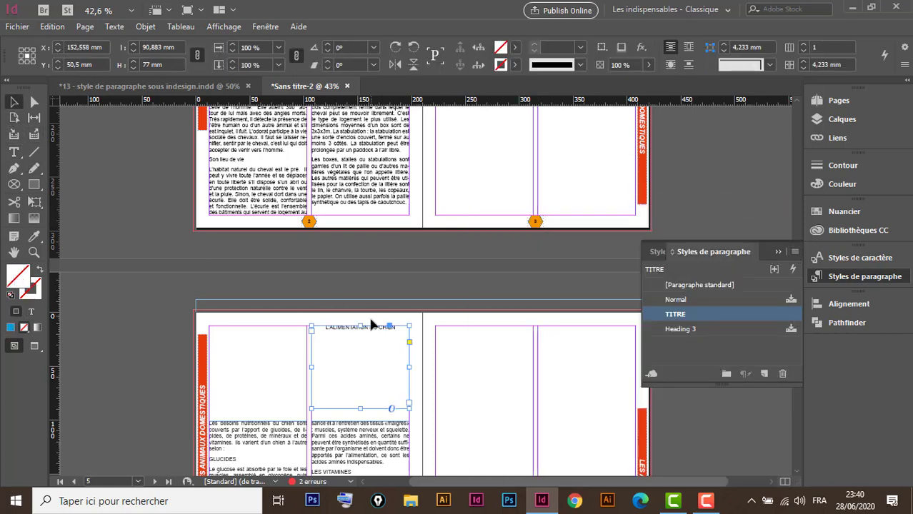
key("ctrl+space")
left_click_drag(425, 312, 285, 437)
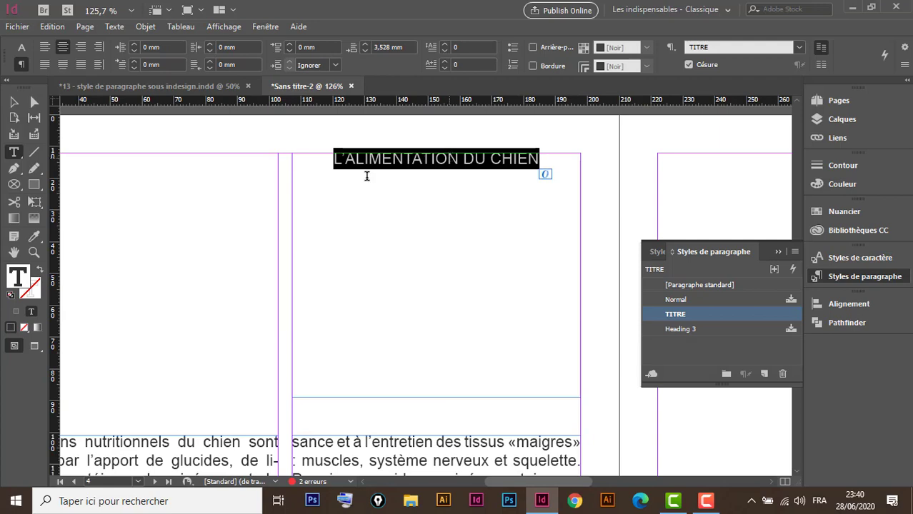
left_click(146, 27)
left_click(145, 26)
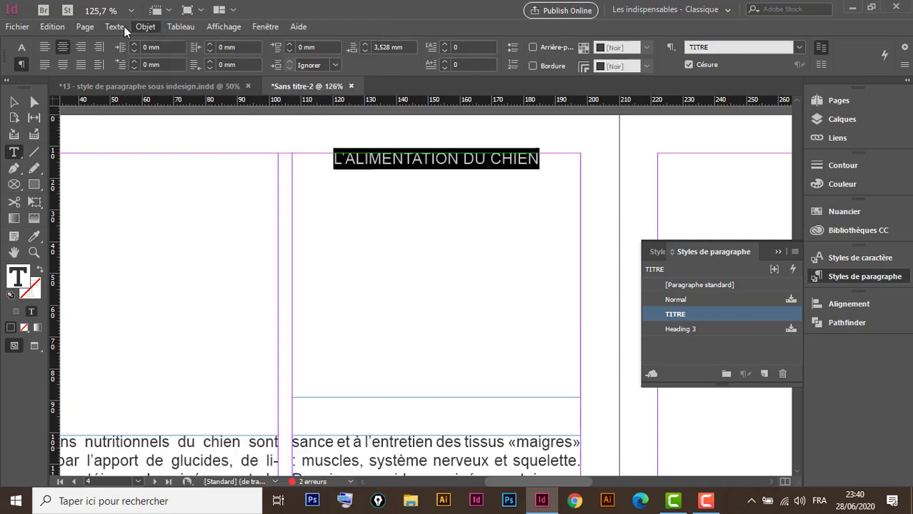
left_click(117, 27)
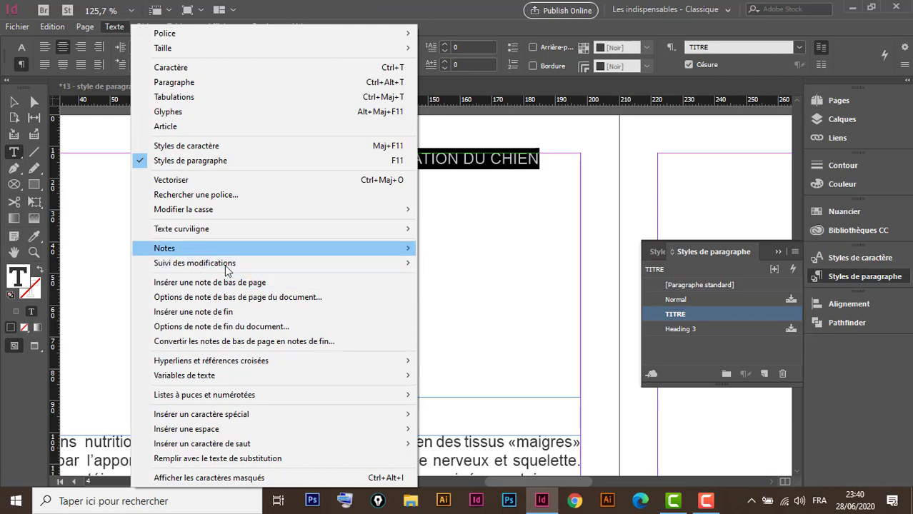
mouse_move(224, 263)
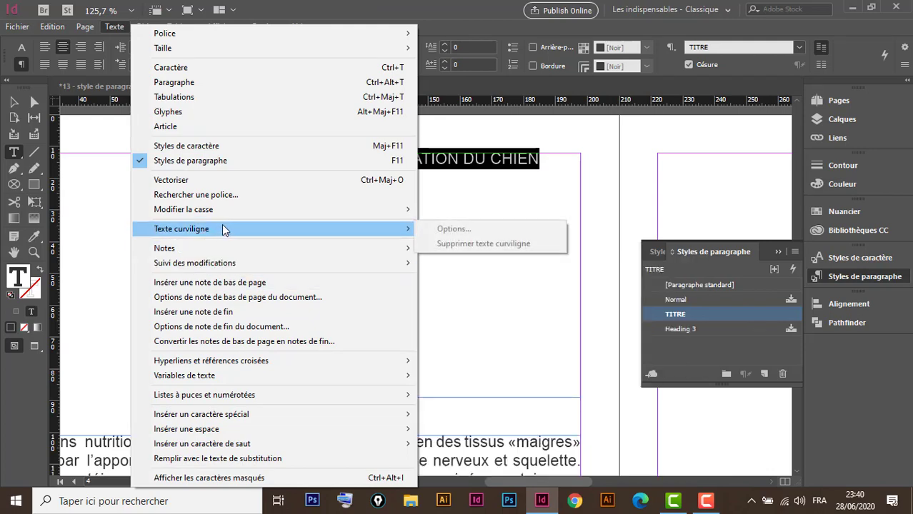
mouse_move(224, 209)
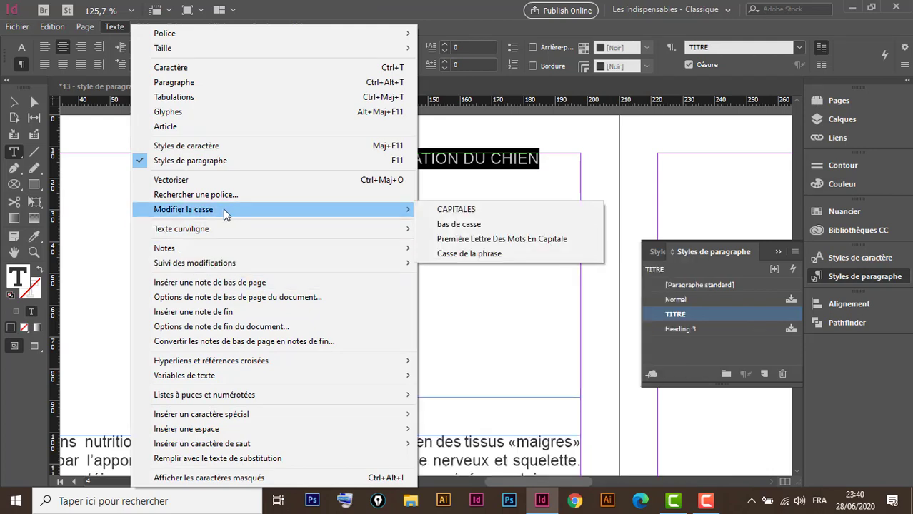
left_click(460, 225)
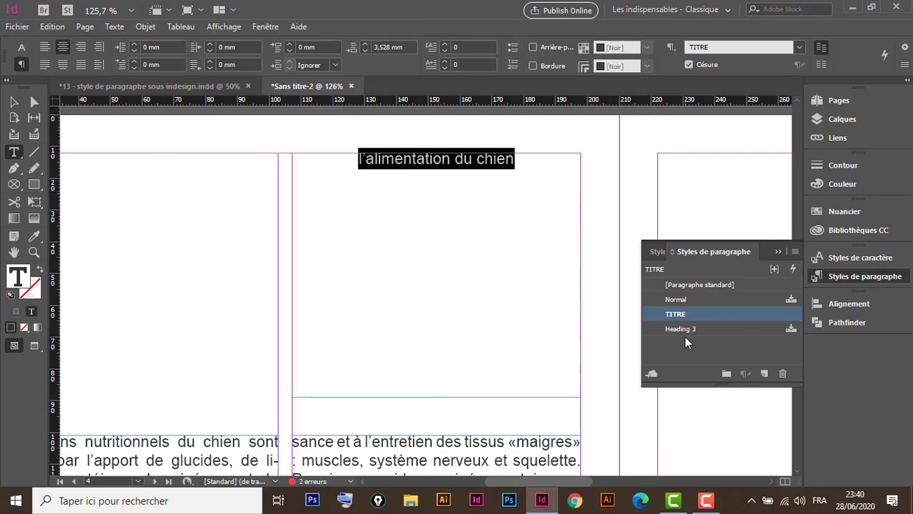
scroll(458, 226, "up", 2)
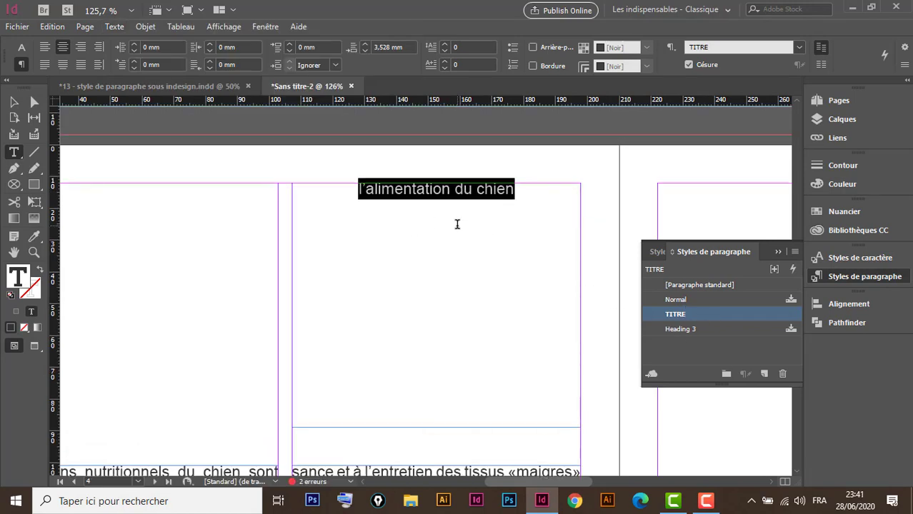
left_click(467, 274)
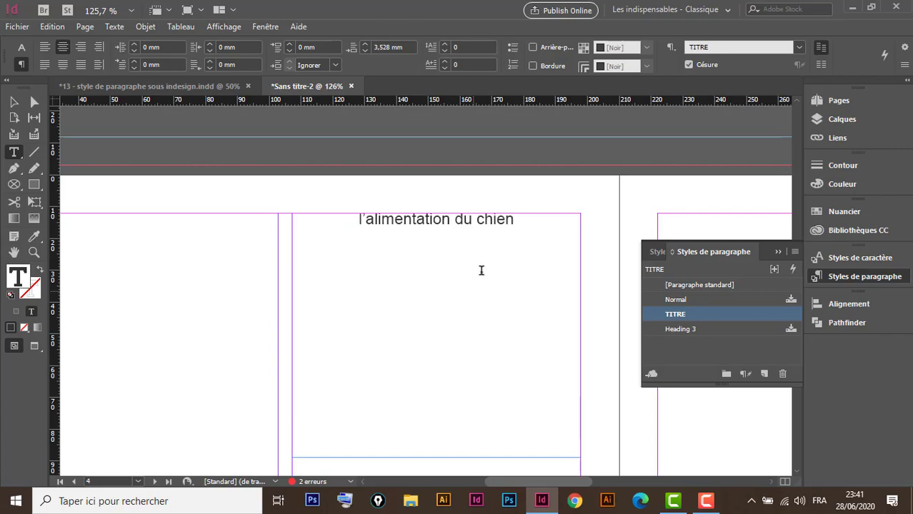
- Set the font of the title "Le mode de vie du cheval" on page 2 to Myriad Pro Bold Italic
scroll(451, 261, "up", 3)
key("ctrl+v")
scroll(450, 261, "up", 5)
scroll(450, 261, "up", 12)
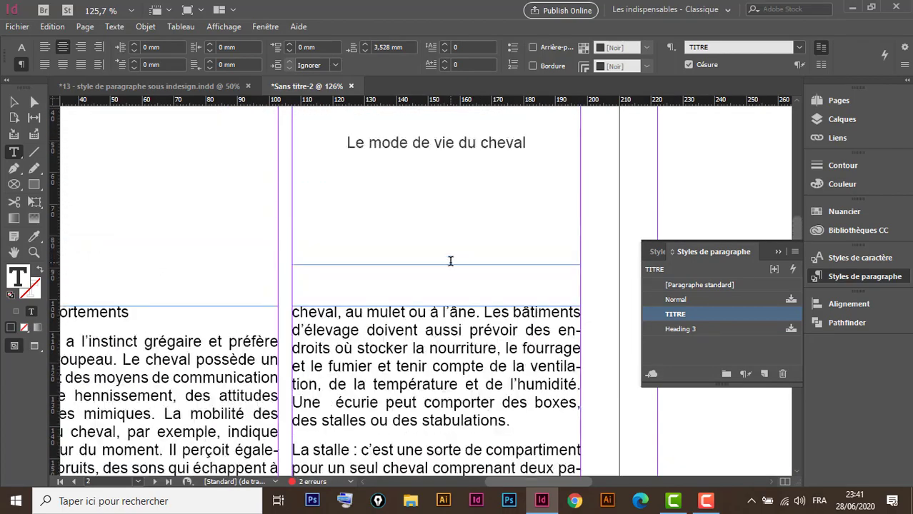
triple_click(472, 266)
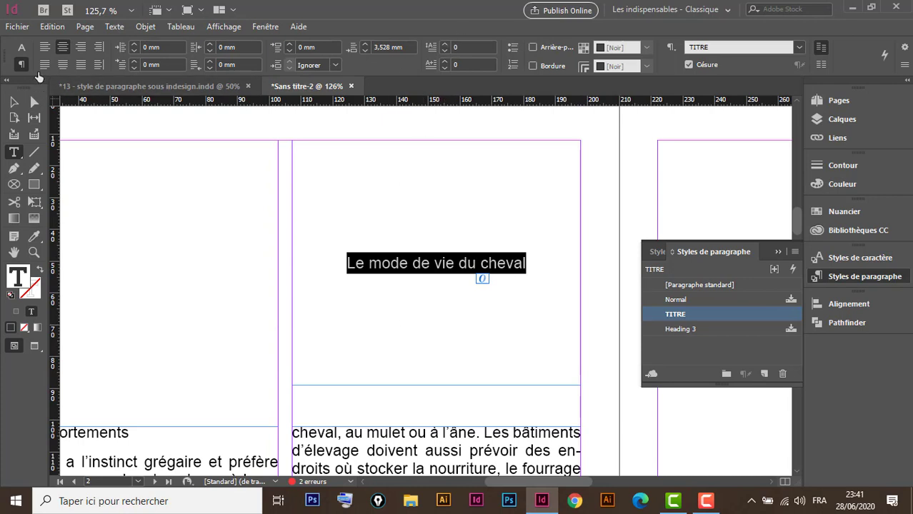
left_click(21, 48)
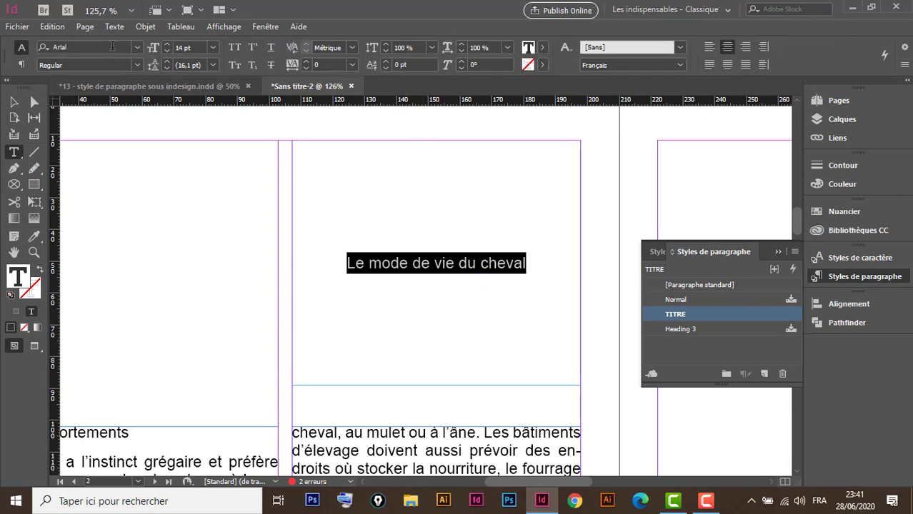
left_click(112, 46)
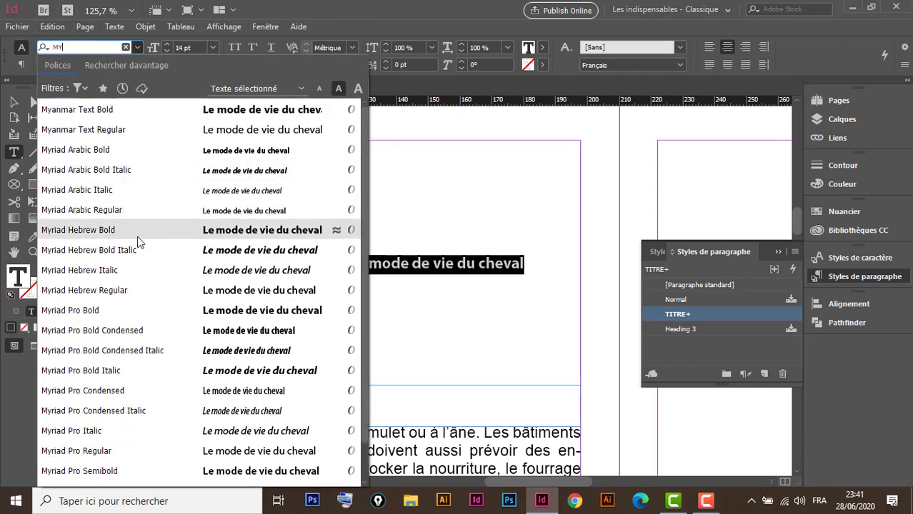
left_click(121, 375)
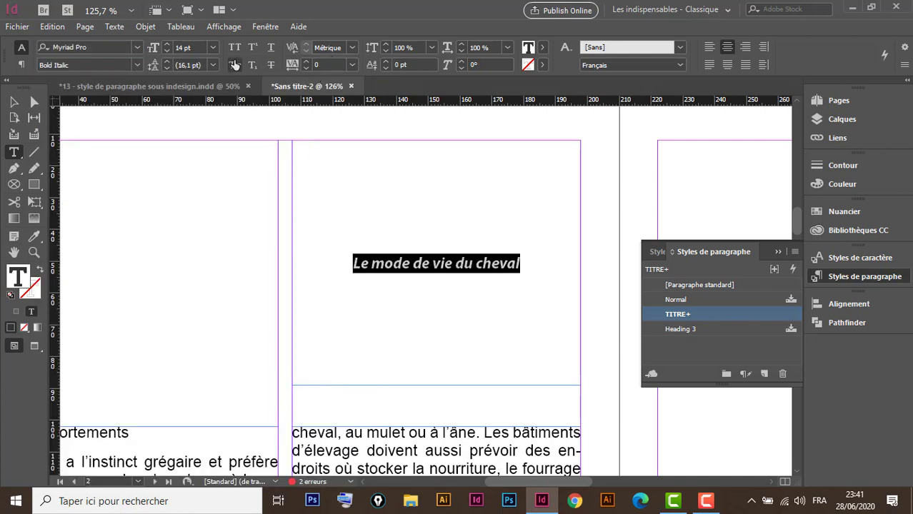
- Set the horse title's size to 36 pt and its fill to the red swatch C=15 M=100 J=100 N=0
left_click(213, 48)
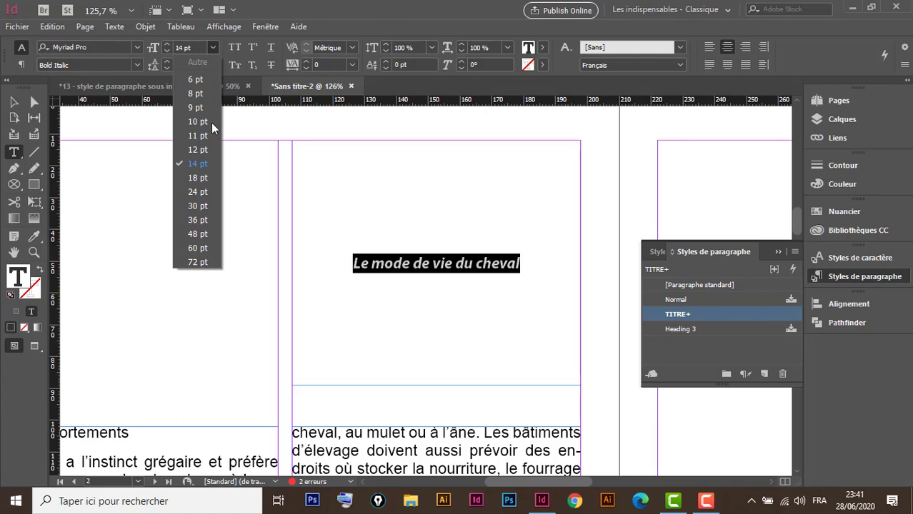
left_click(201, 223)
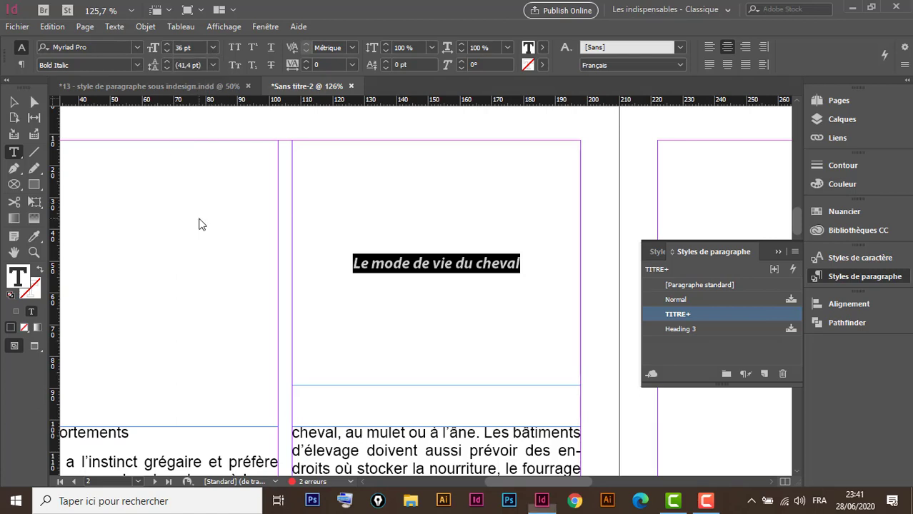
left_click(541, 48)
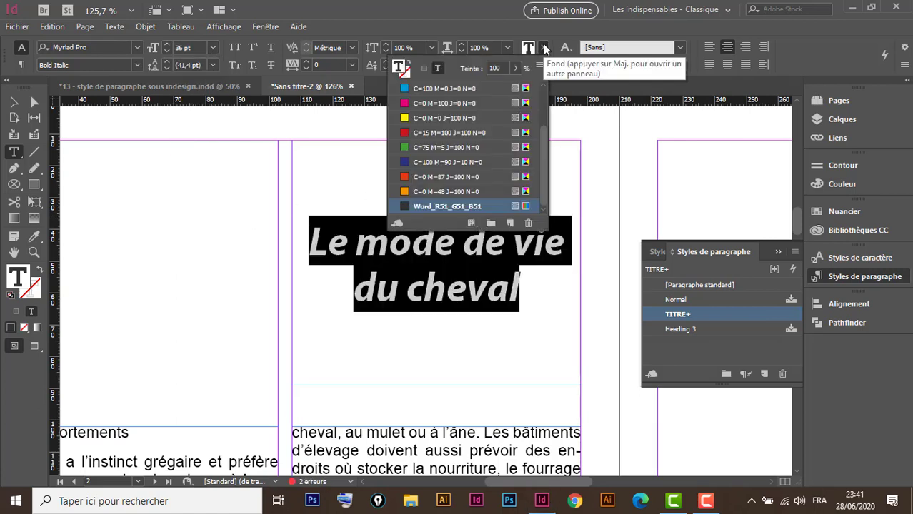
left_click(432, 132)
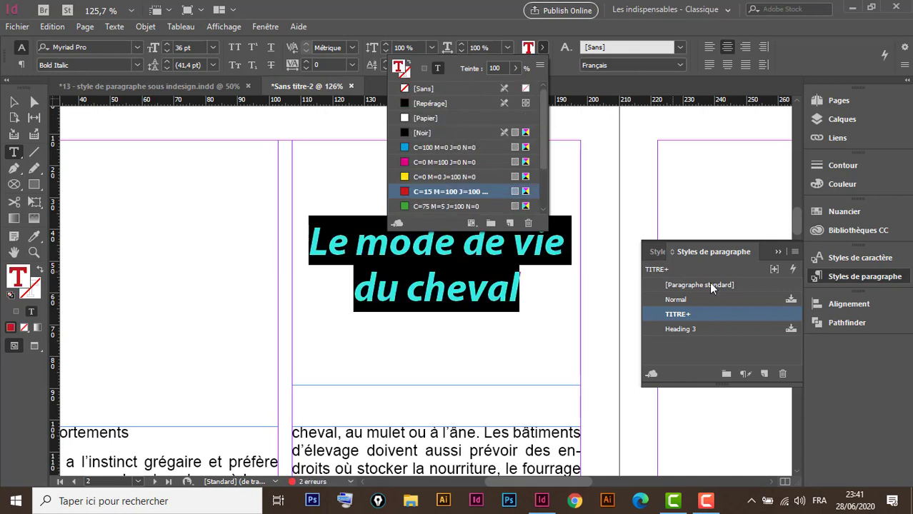
- Redefine the TITRE paragraph style from the formatting of the selected horse title
left_click(794, 252)
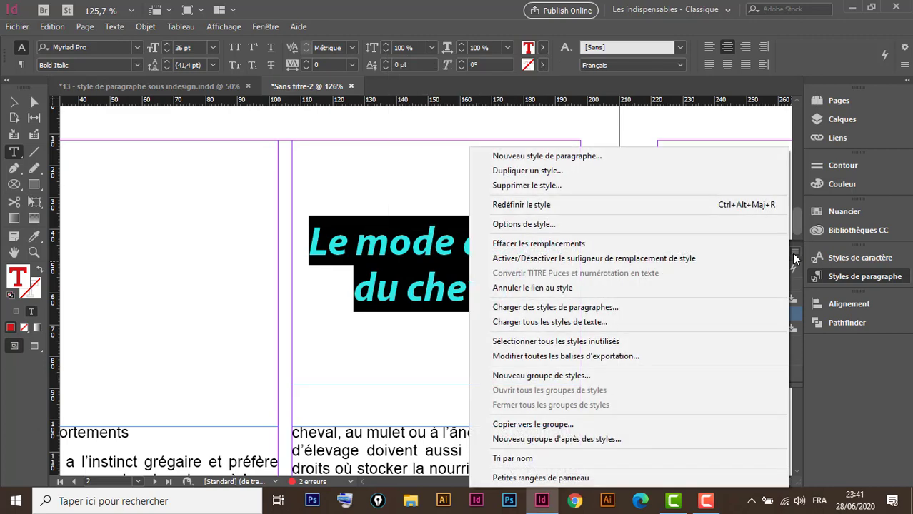
left_click(521, 205)
left_click(13, 102)
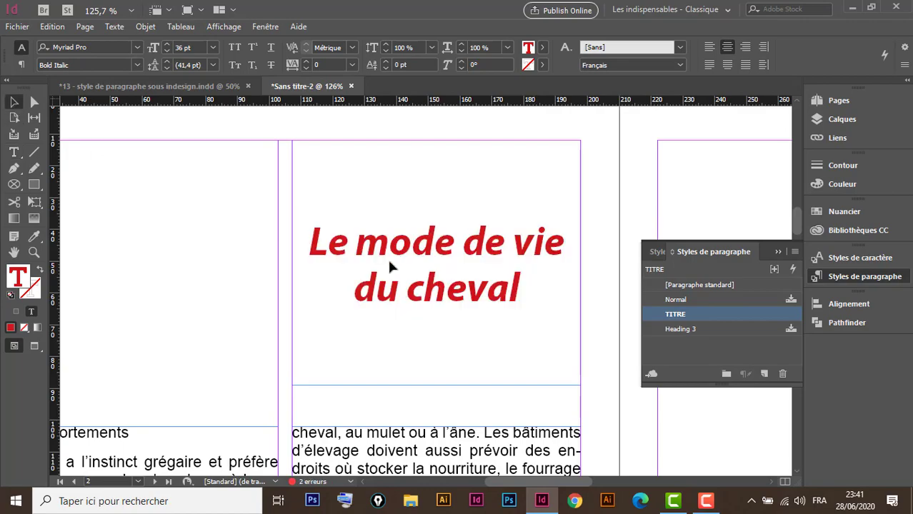
- Examine how the redefined TITRE style looks on the titles of pages 4 and 6
left_click(389, 264)
scroll(454, 275, "down", 10)
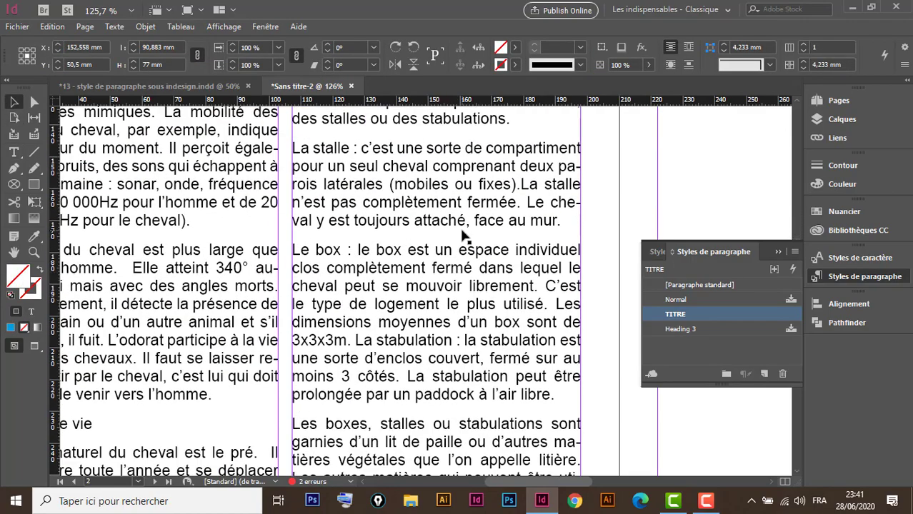
key("ctrl+minus")
key("ctrl+minus")
key("ctrl+minus")
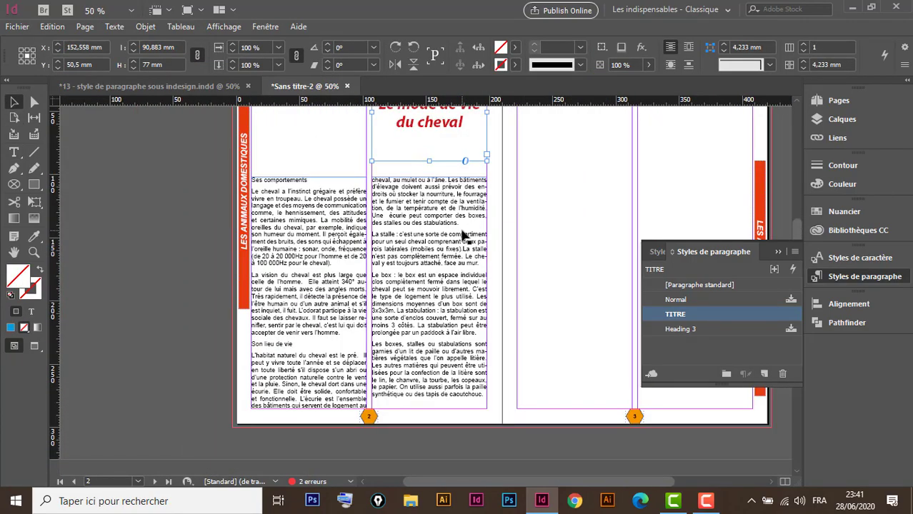
scroll(463, 250, "down", 5)
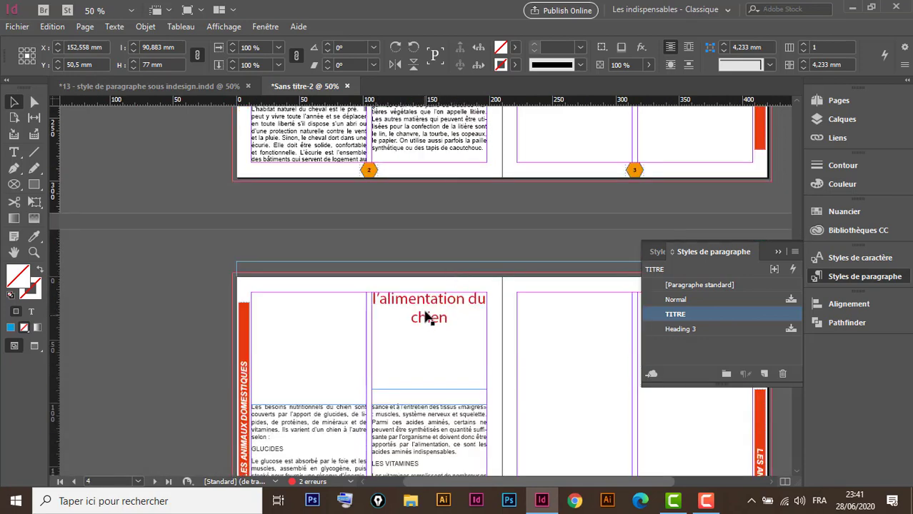
scroll(448, 334, "down", 2)
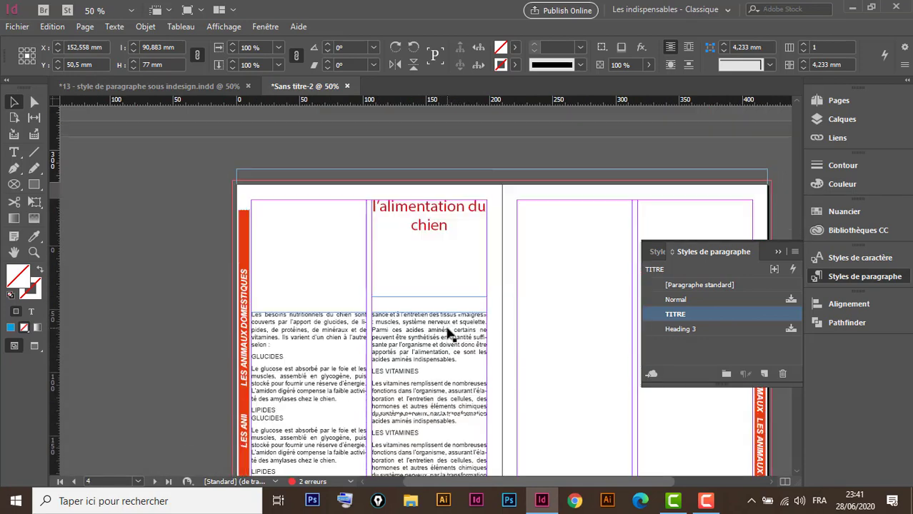
scroll(448, 335, "down", 8)
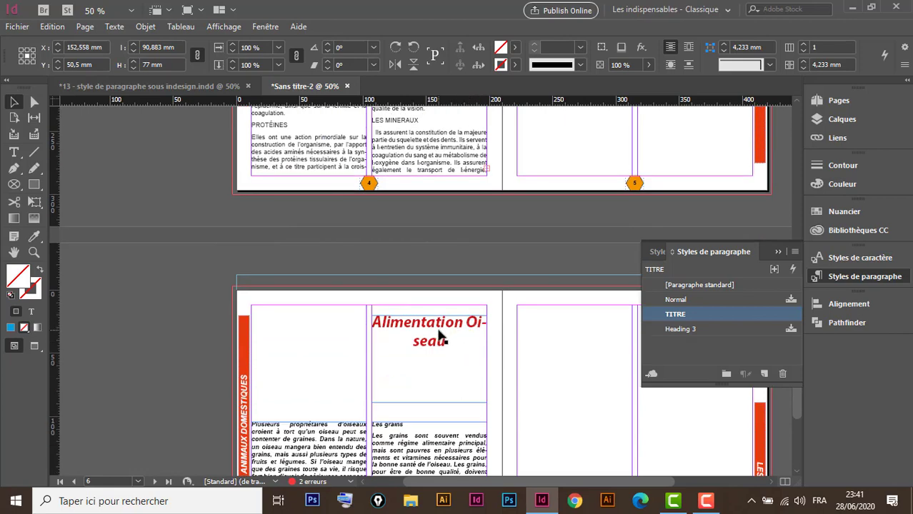
- Set the vertical alignment to Centrer in the text frame options of the "Alimentation Oiseau" title on page 6
right_click(438, 333)
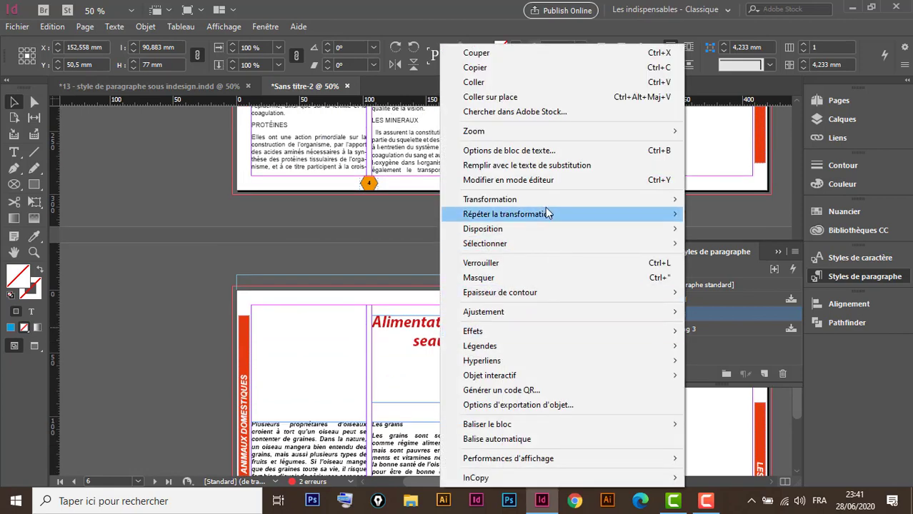
left_click(519, 152)
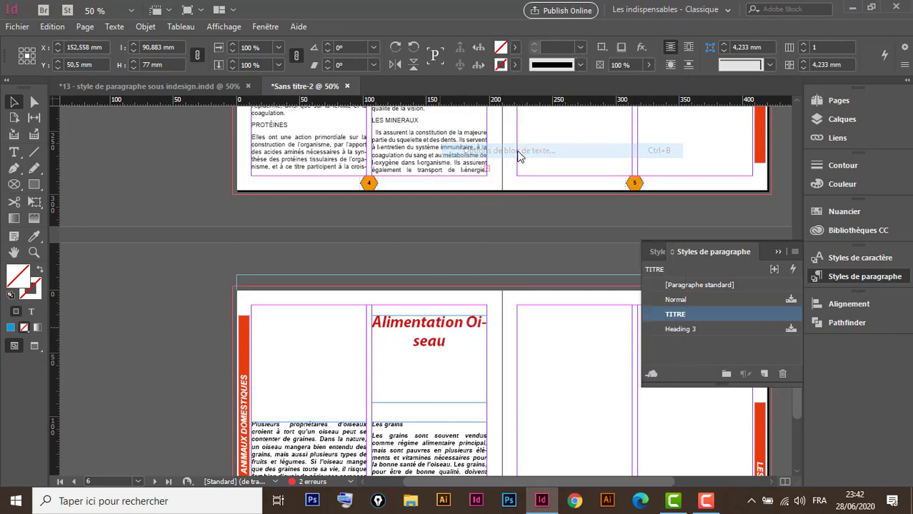
left_click(779, 292)
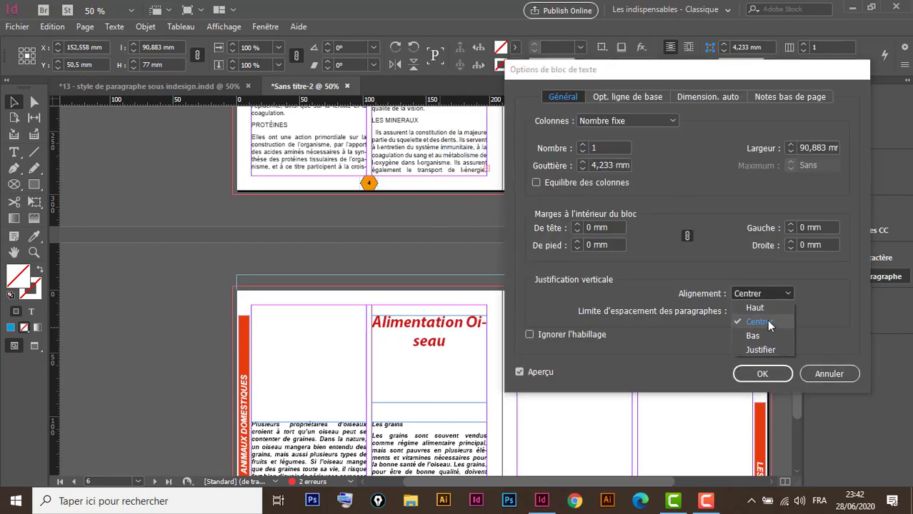
left_click(764, 322)
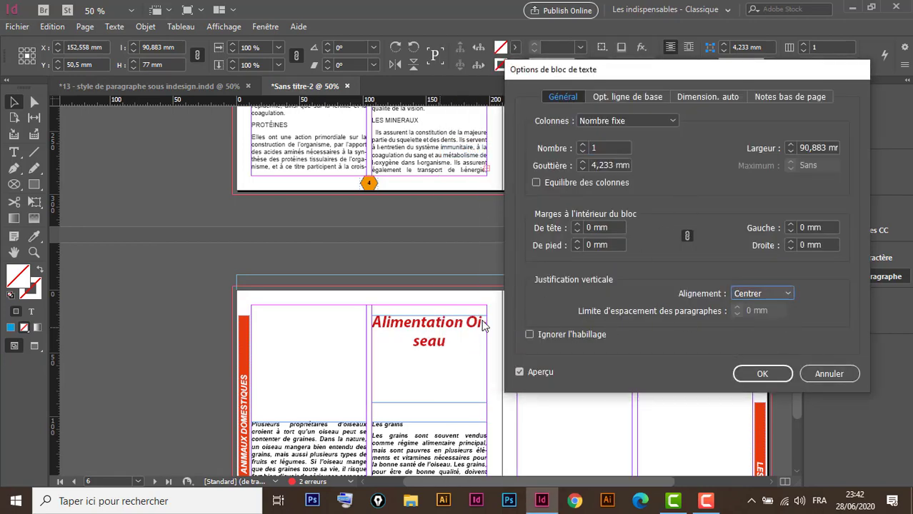
left_click(751, 374)
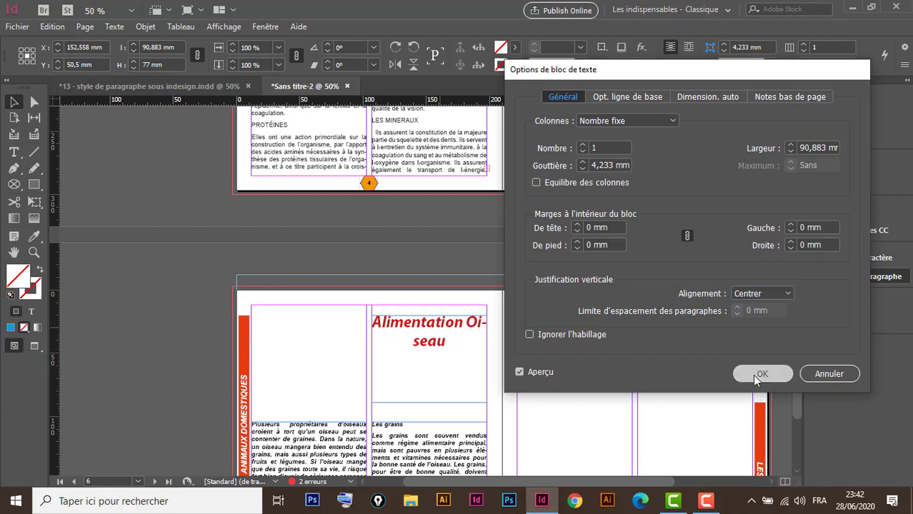
- Break the page 6 title after "Alimentation" so that "Oiseau" starts its own line unhyphenated
double_click(463, 323)
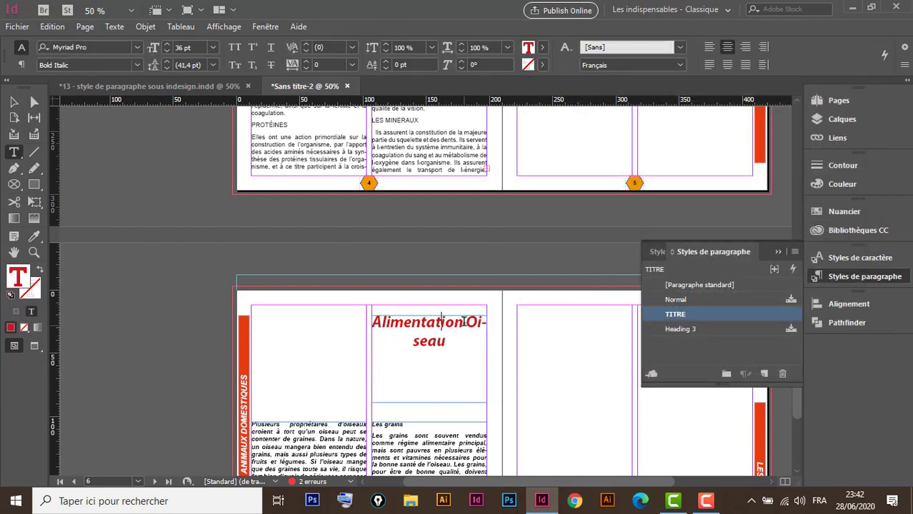
key("Return")
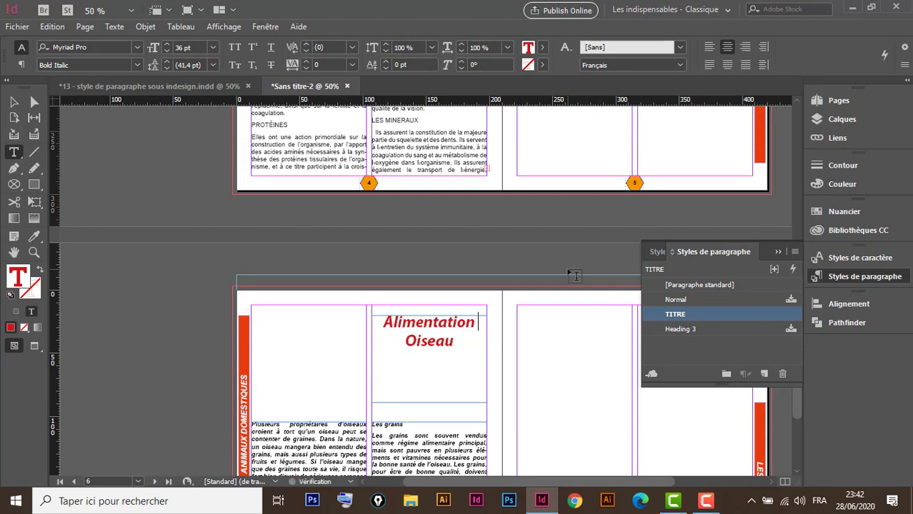
key("Delete")
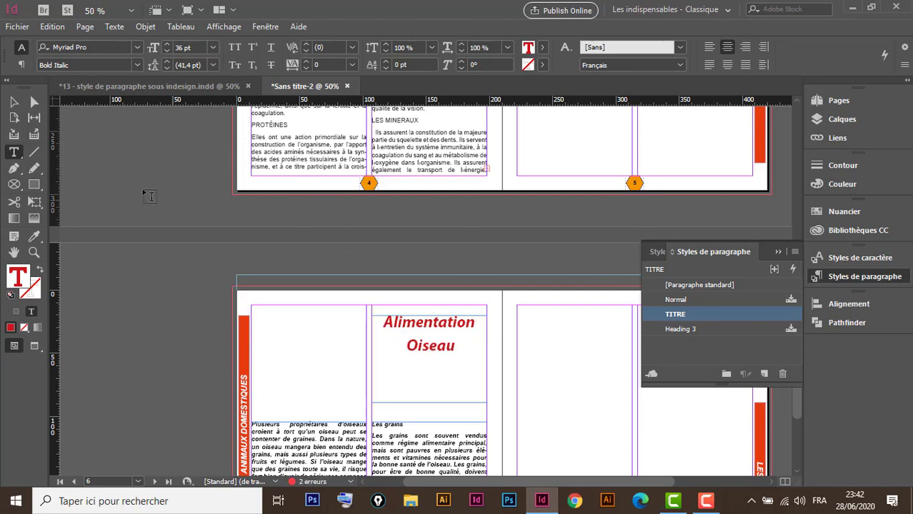
- Redefine the TITRE paragraph style from the formatting of the whole "l'alimentation du chien" title on page 4
left_click(13, 103)
scroll(460, 390, "up", 5)
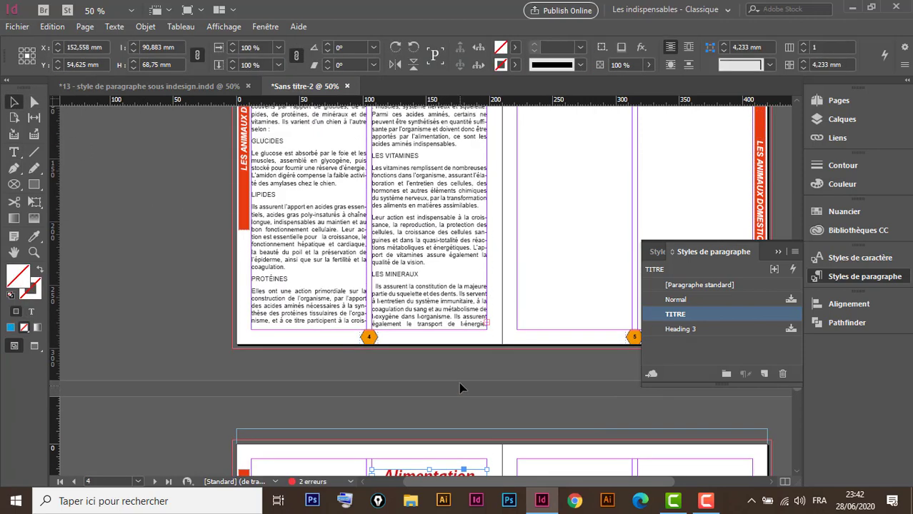
left_click(443, 223)
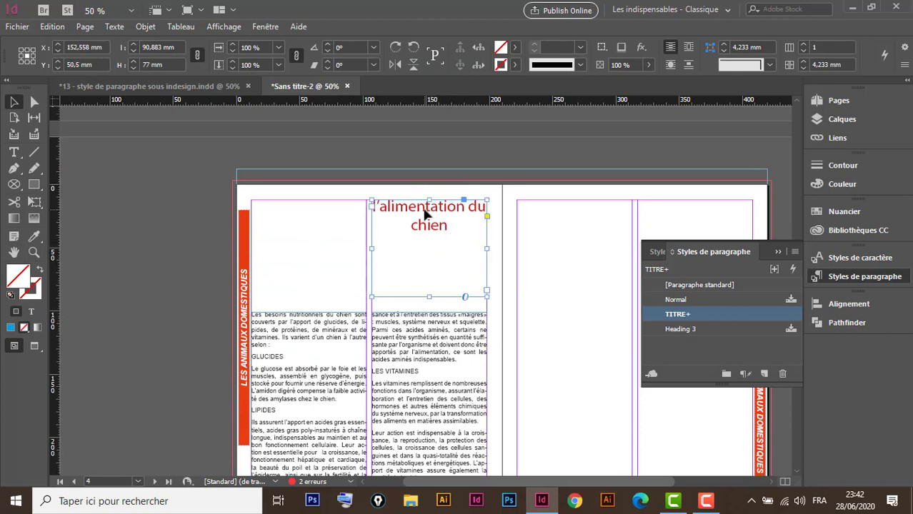
double_click(433, 228)
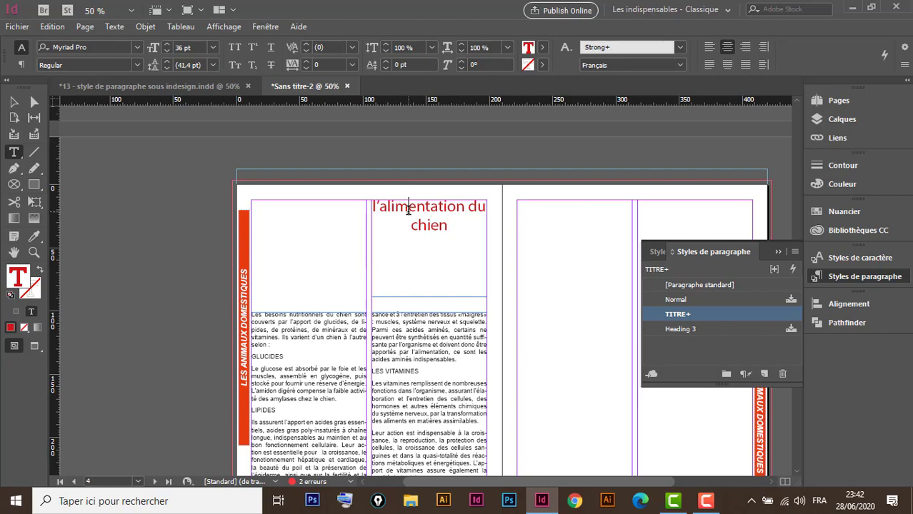
key("ctrl+a")
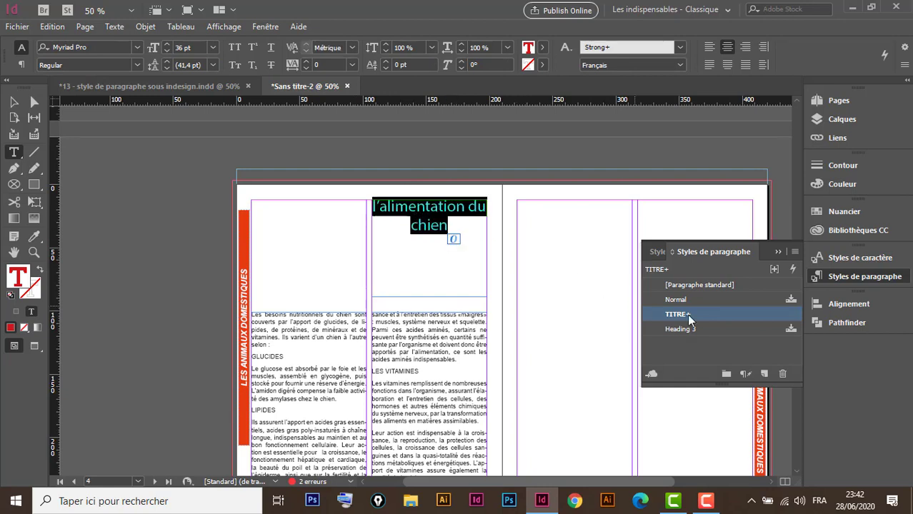
left_click(794, 253)
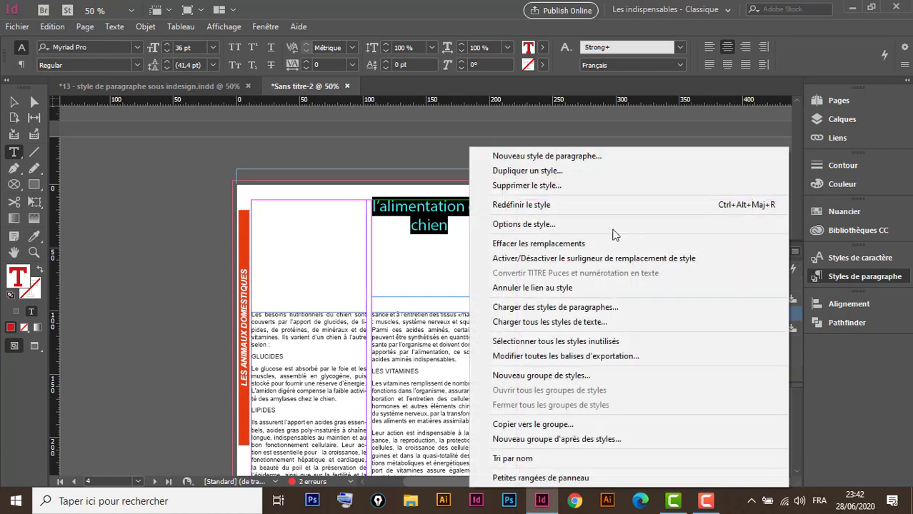
left_click(565, 206)
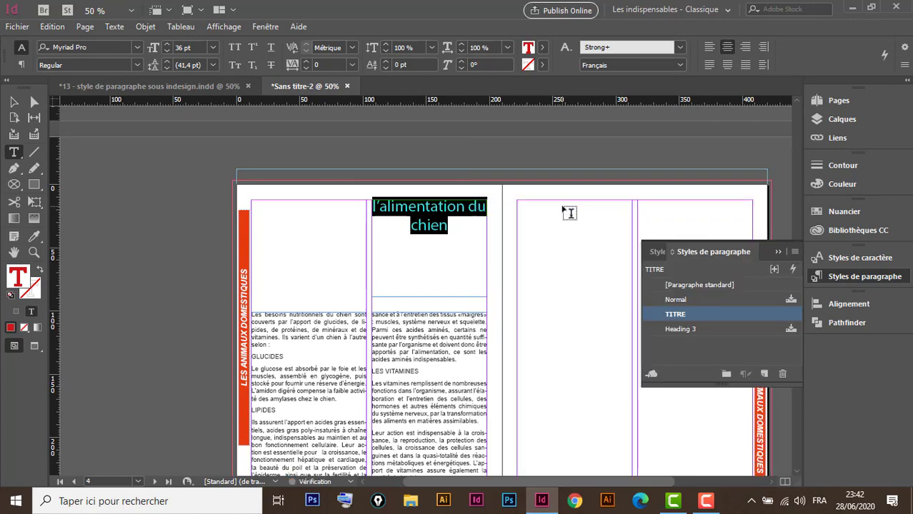
- Set the vertical alignment to Centrer in the text frame options of the dog title on page 4
left_click(15, 102)
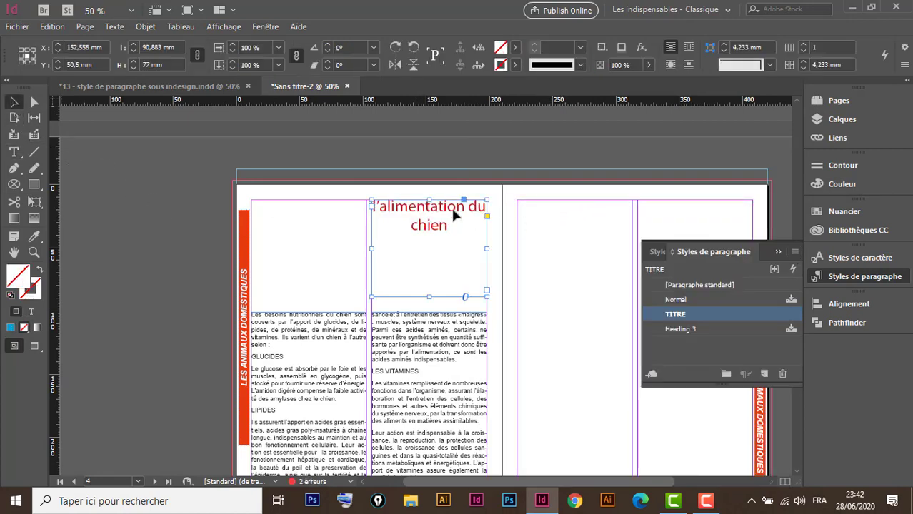
right_click(437, 220)
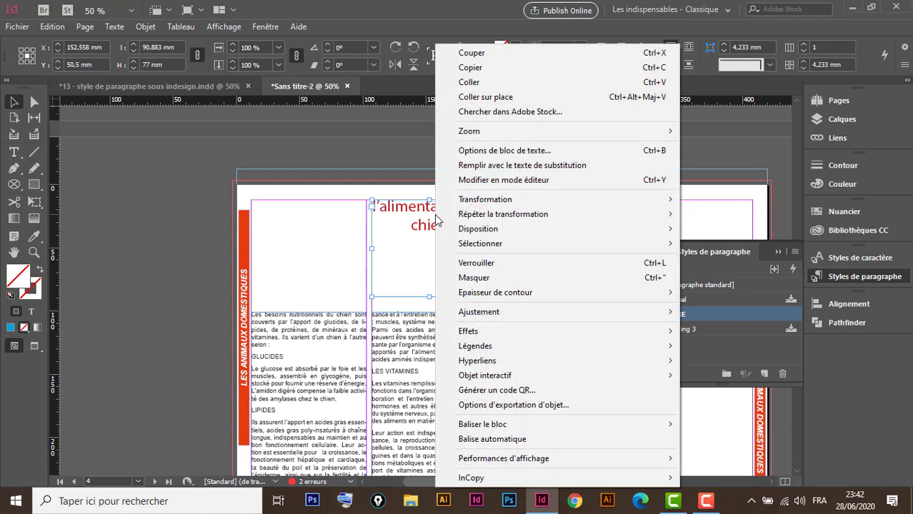
left_click(511, 149)
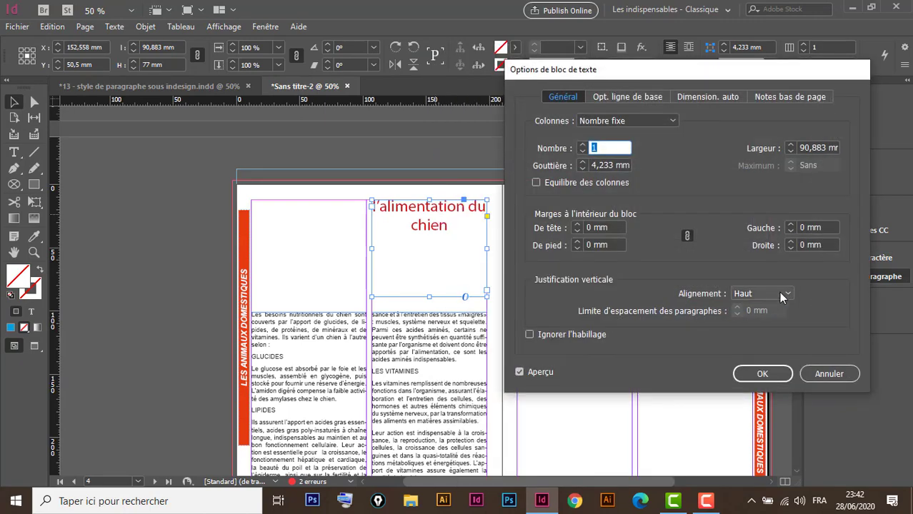
left_click(778, 292)
left_click(763, 319)
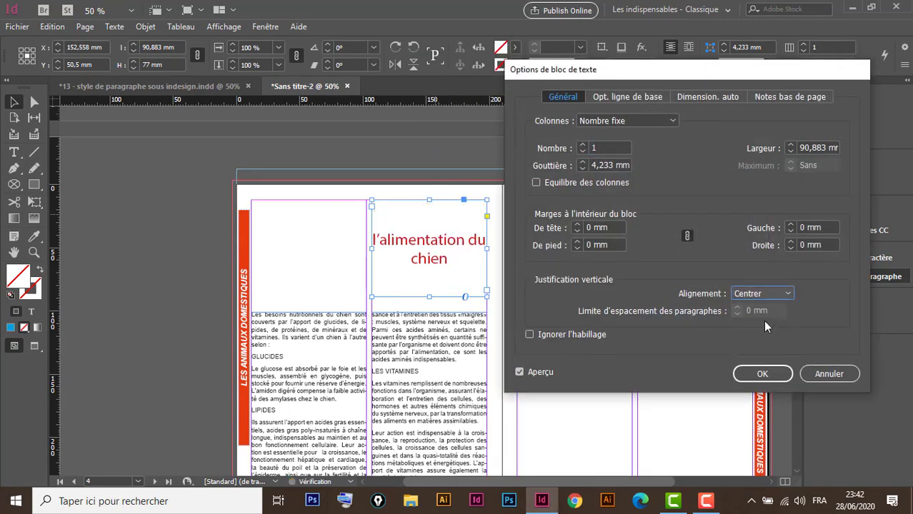
left_click(762, 374)
- Set the vertical alignment of the "Alimentation Oiseau" title frame on page 6 to Centrer and deselect the frame
scroll(559, 351, "down", 12)
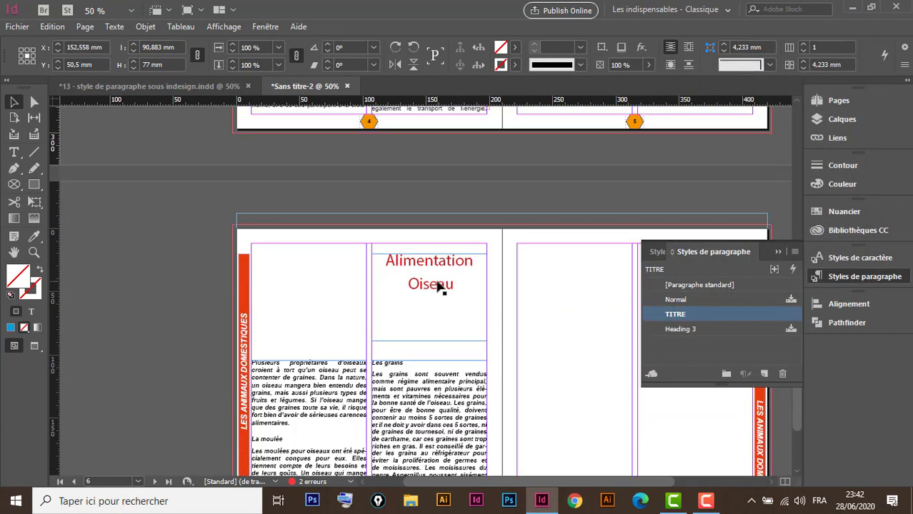
left_click(435, 287)
right_click(437, 287)
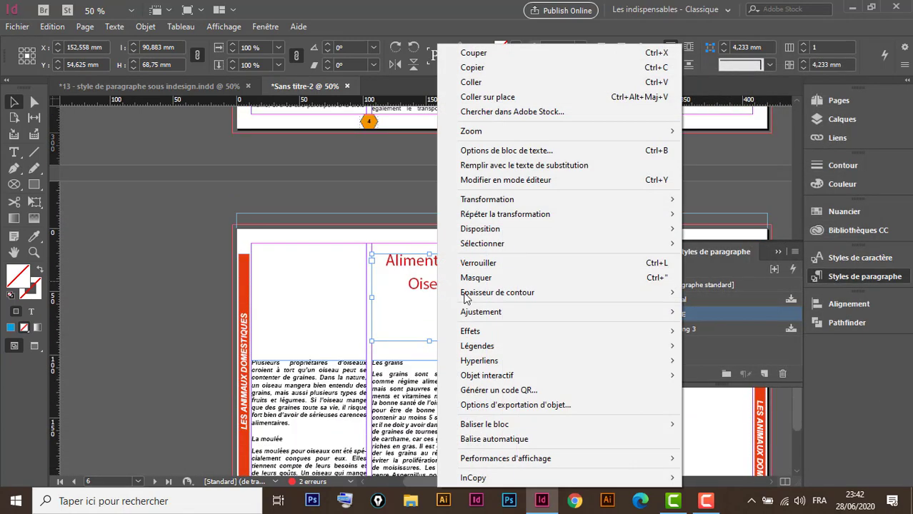
left_click(515, 150)
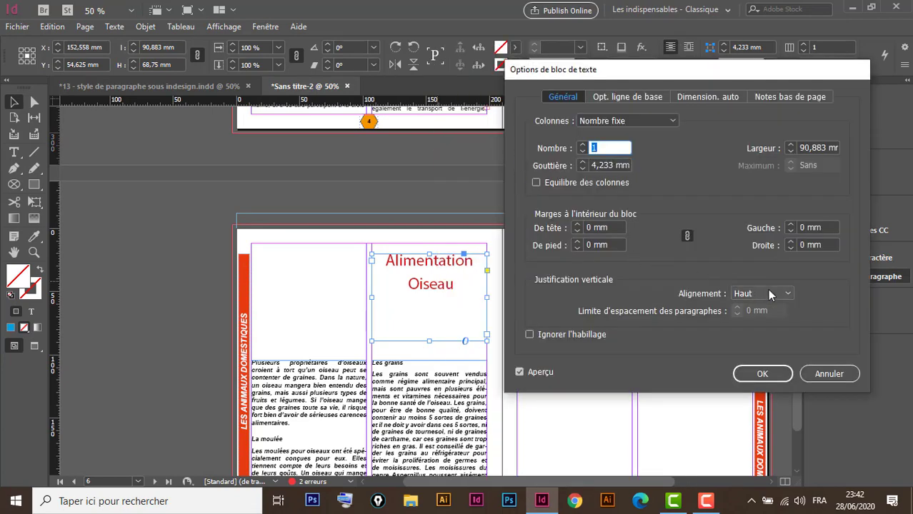
left_click(767, 289)
left_click(769, 319)
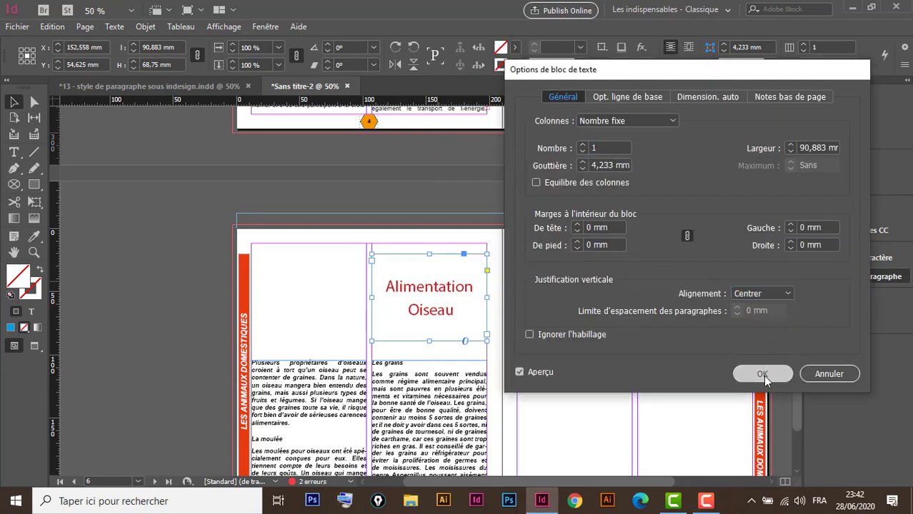
left_click(763, 375)
left_click(514, 302)
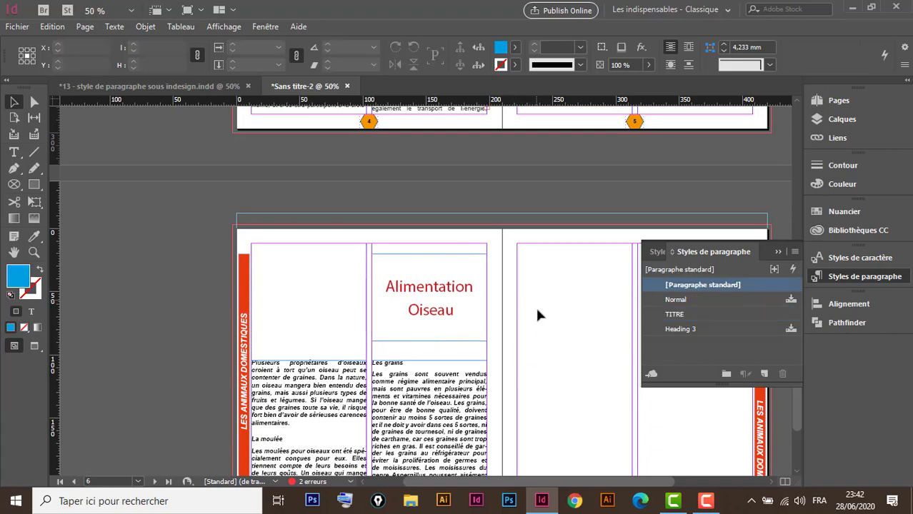
- Set the font size of the whole "Le mode de vie du cheval" title on page 2 to 40 pt
scroll(522, 289, "up", 10)
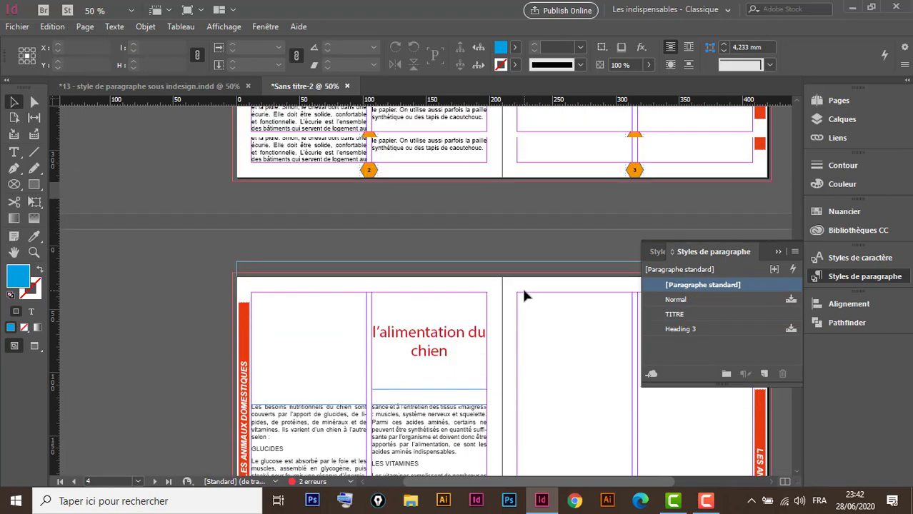
scroll(526, 293, "up", 5)
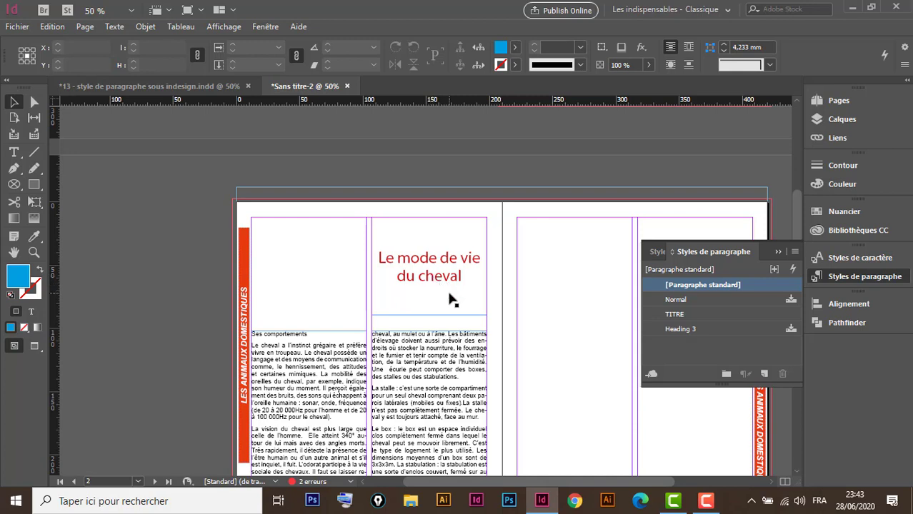
key("ctrl+minus")
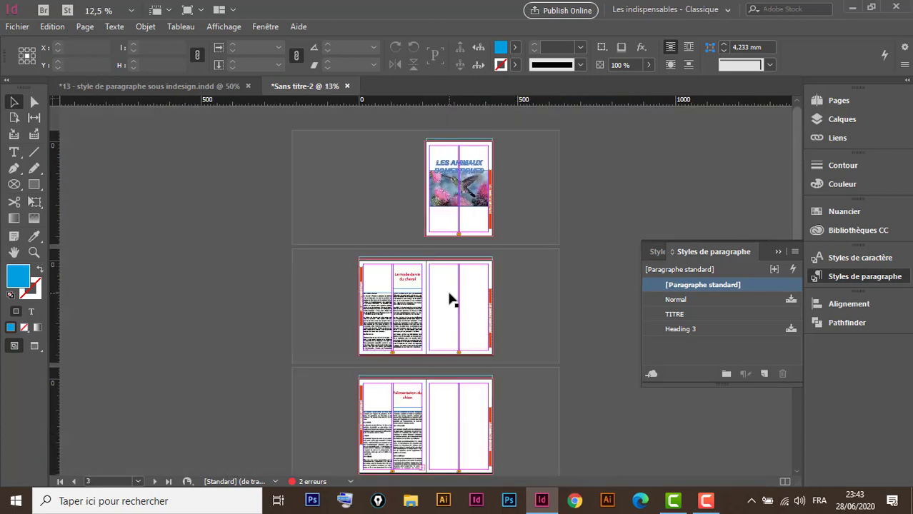
left_click(492, 433)
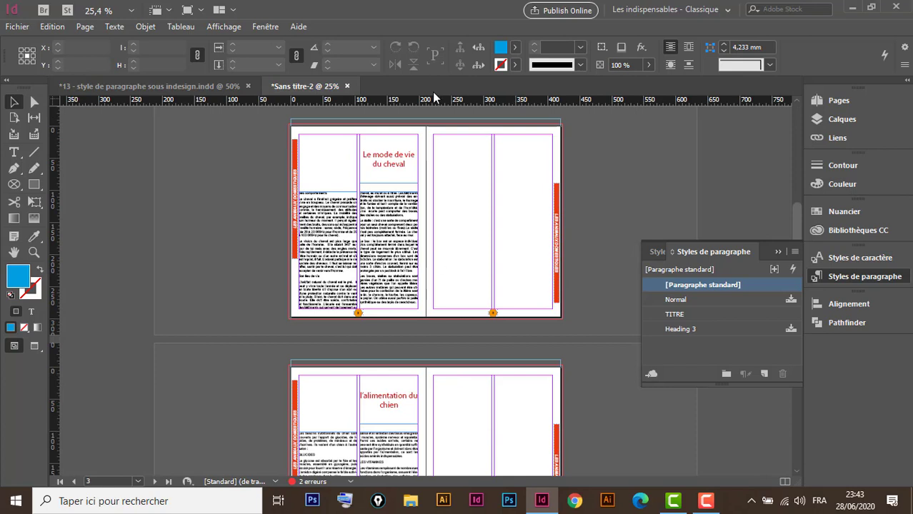
triple_click(389, 155)
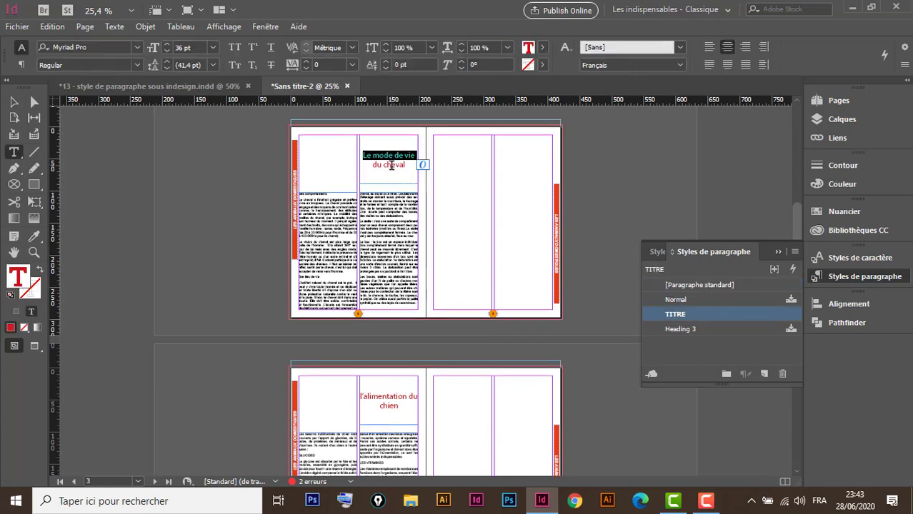
left_click(393, 161)
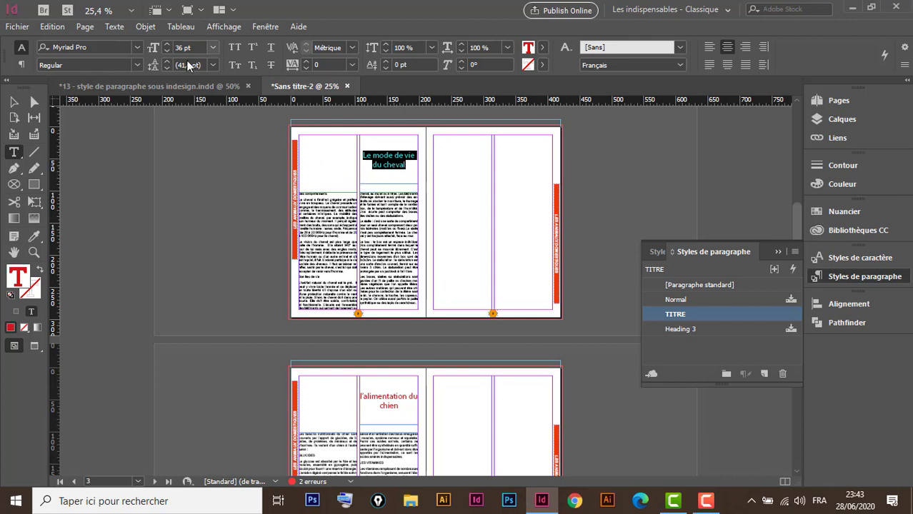
left_click(211, 50)
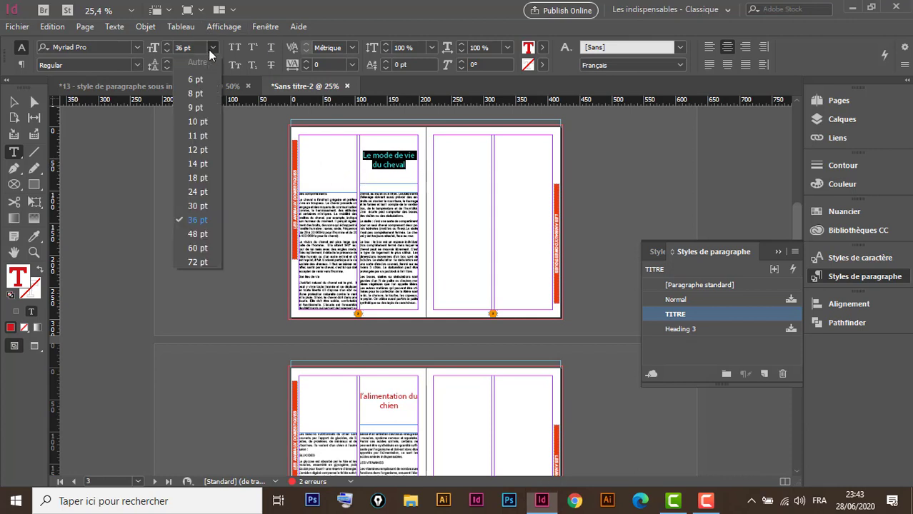
left_click(199, 236)
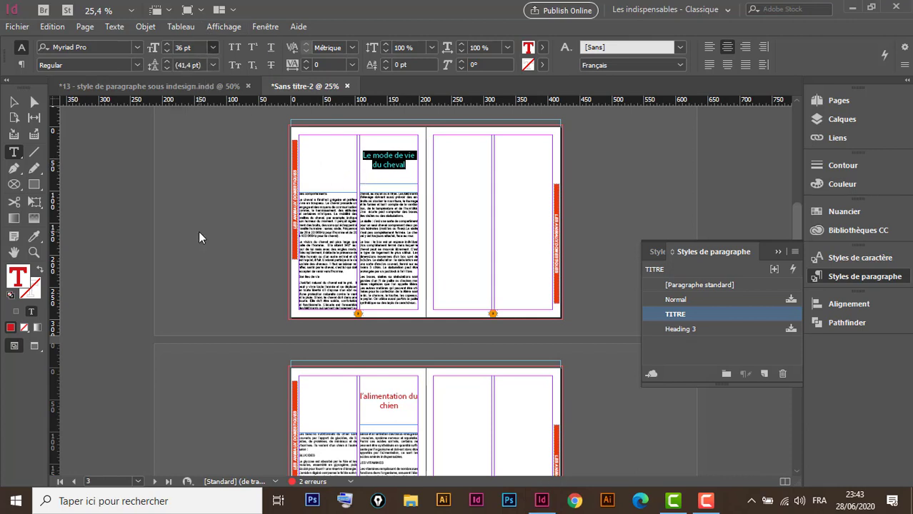
double_click(183, 49)
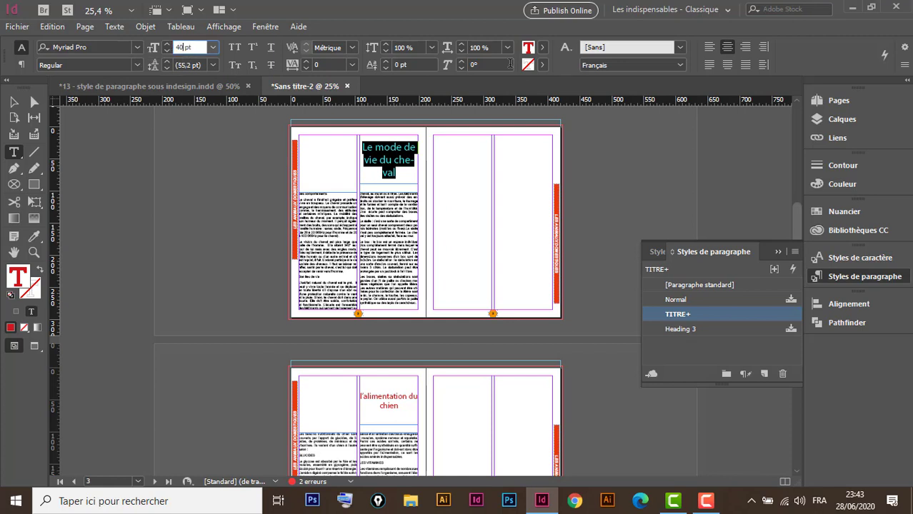
- Colour the horse title's text with the cyan swatch C=100 M=0 J=0 N=0
left_click(542, 47)
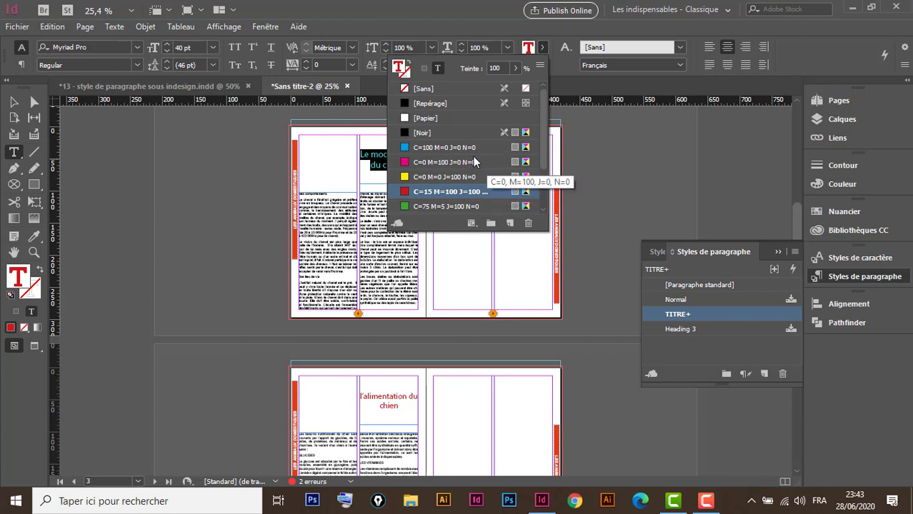
left_click(466, 147)
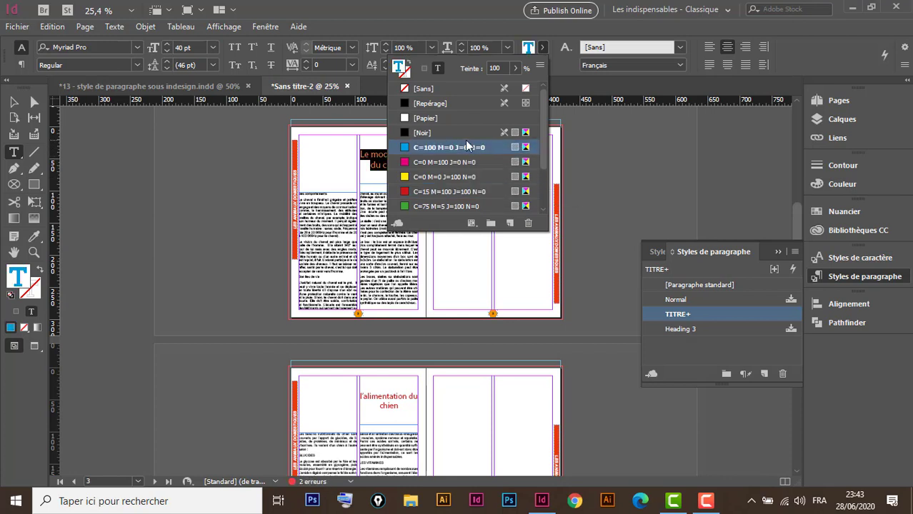
left_click(14, 102)
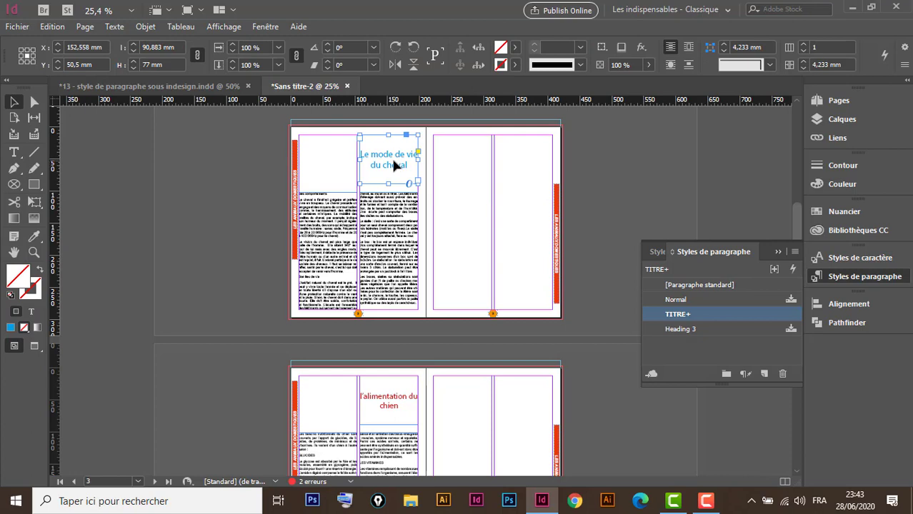
- Redefine the TITRE paragraph style from the resized, recoloured horse title on page 2
double_click(392, 161)
left_click_drag(410, 166, 343, 147)
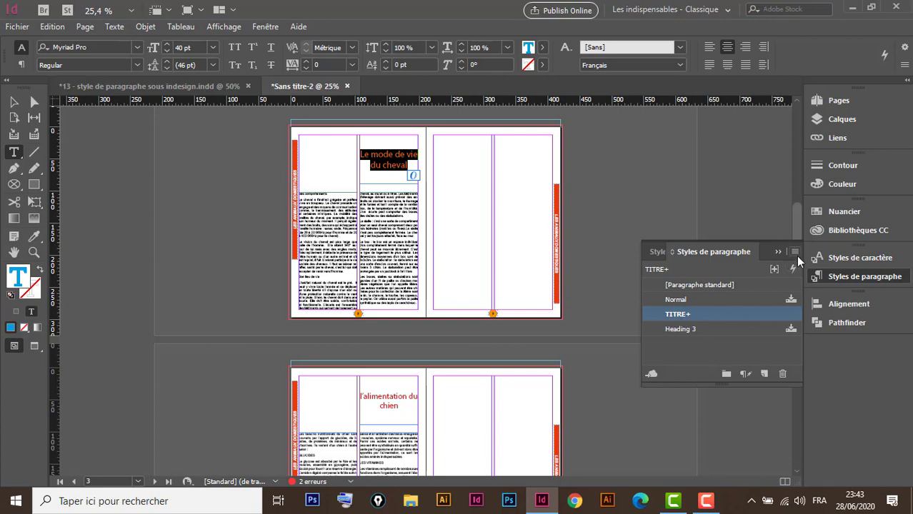
left_click(796, 255)
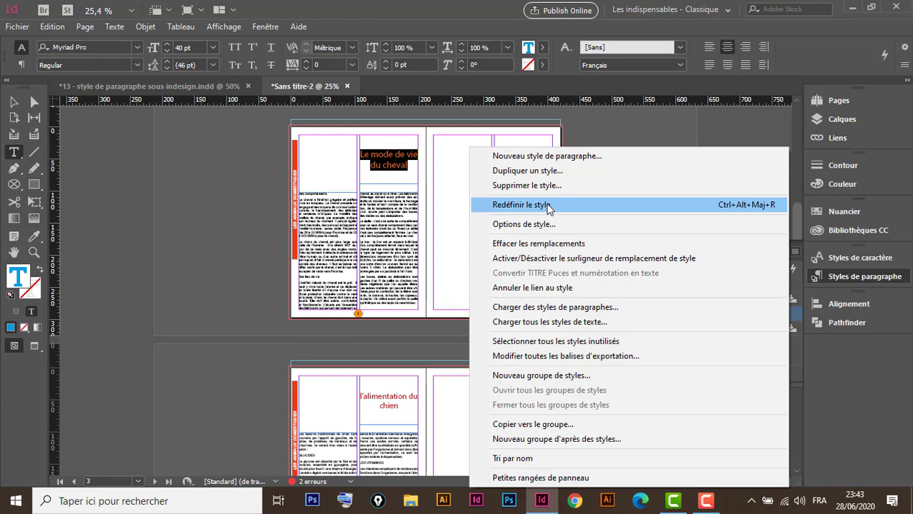
left_click(520, 205)
- Examine the redefined TITRE style on the dog, bird and horse titles, ending with the horse title's frame selected
scroll(386, 376, "down", 1)
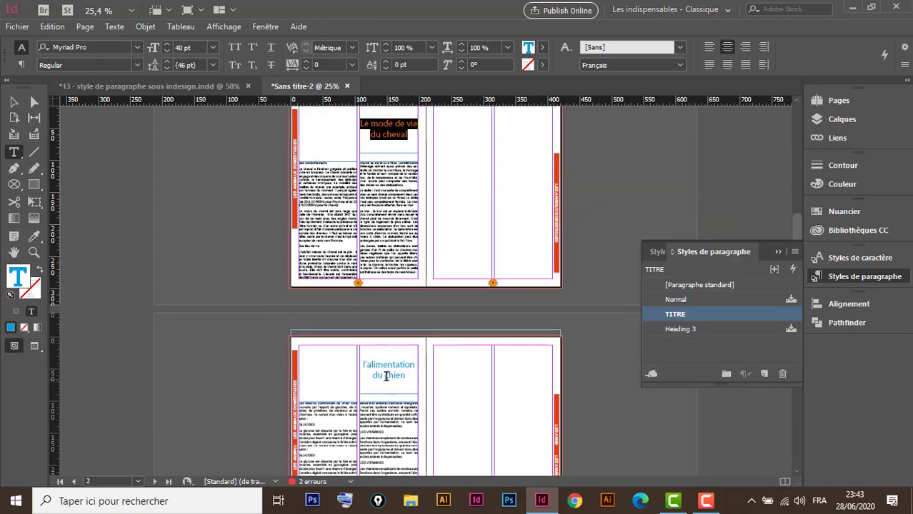
scroll(385, 377, "down", 8)
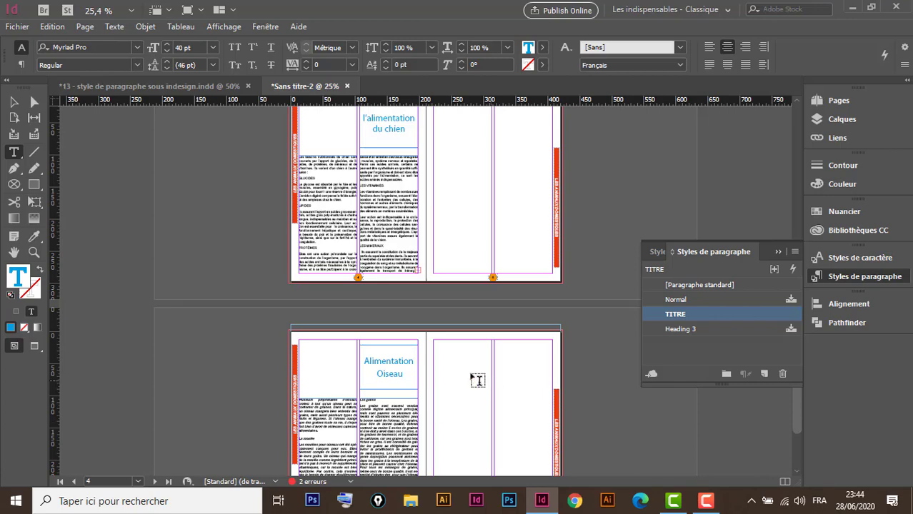
scroll(481, 271, "up", 2)
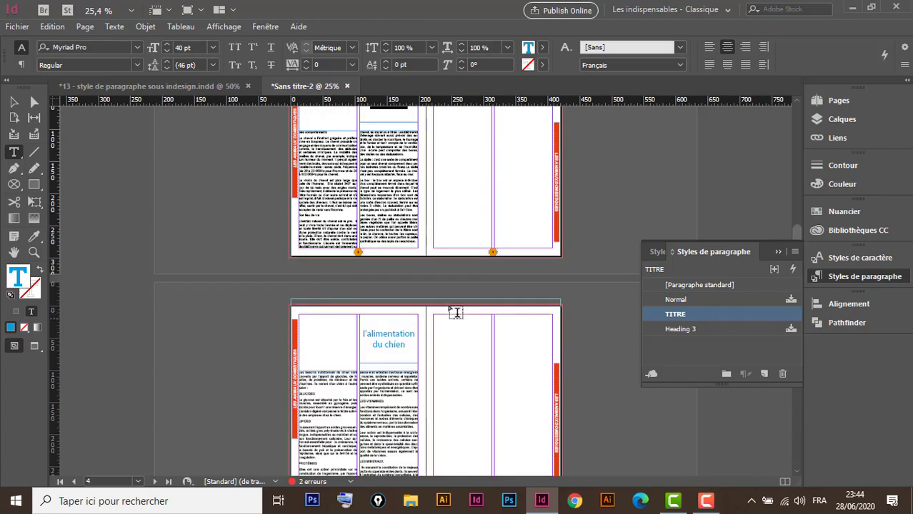
scroll(450, 307, "up", 3)
left_click(404, 215)
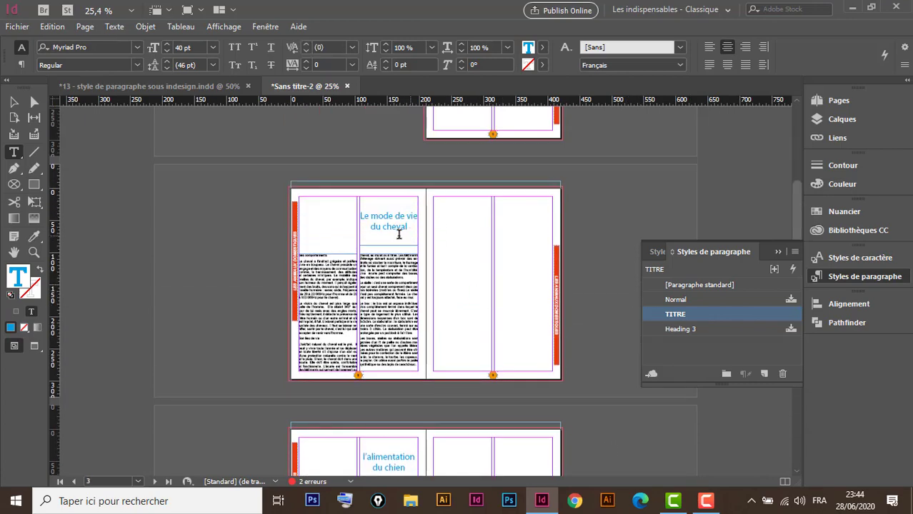
left_click_drag(408, 227, 357, 214)
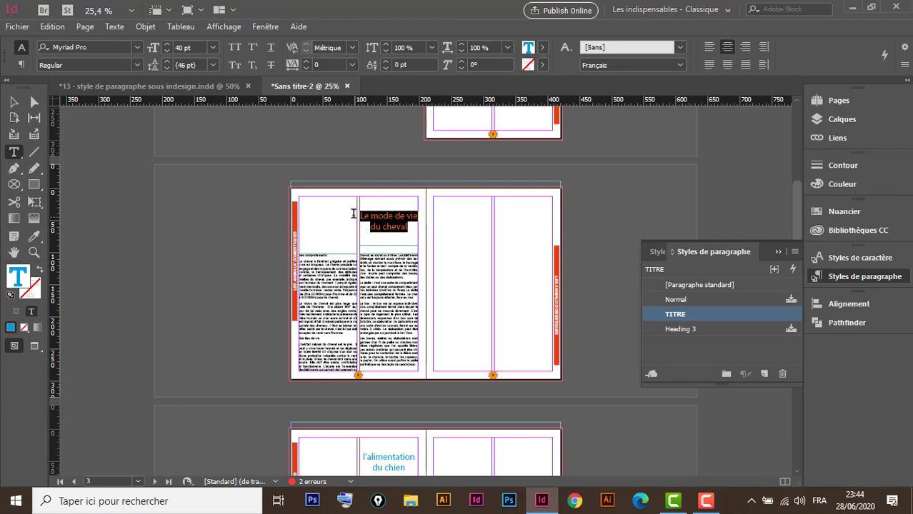
left_click(14, 101)
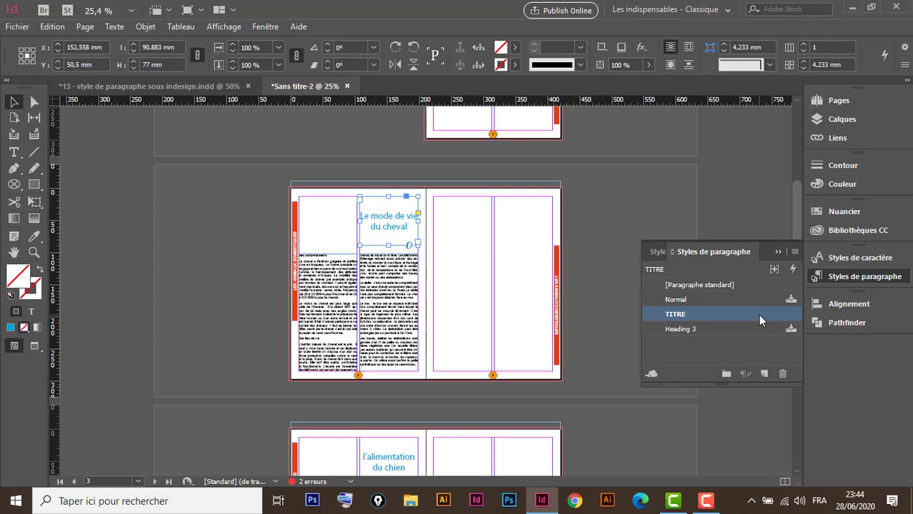
double_click(758, 315)
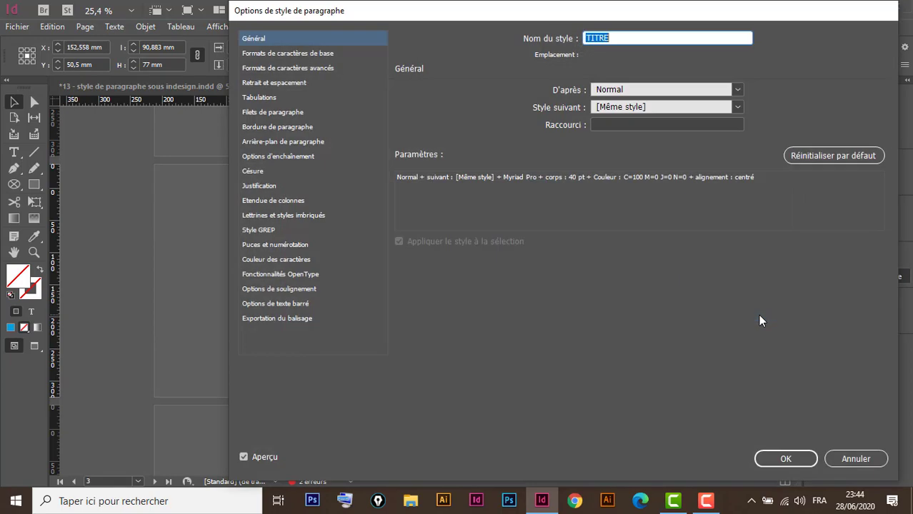
left_click(855, 458)
scroll(532, 264, "down", 2)
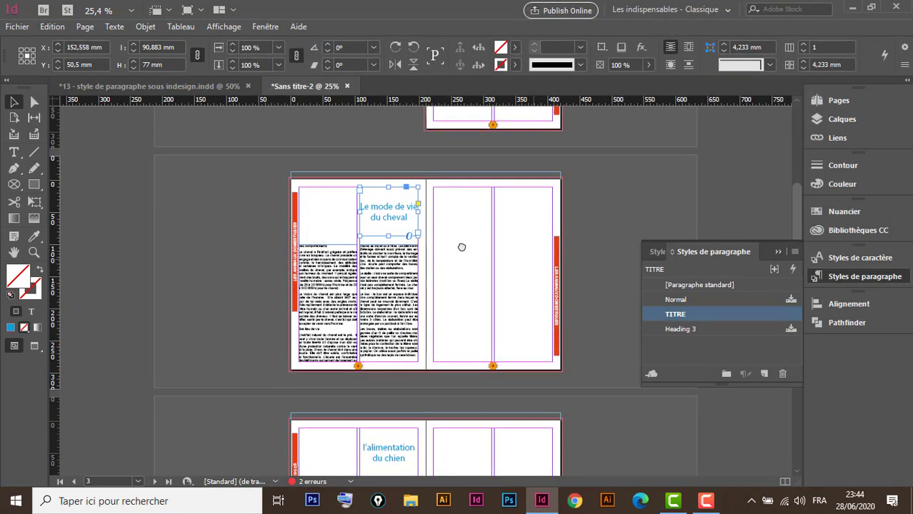
- Change the TITRE paragraph style's character colour to the red swatch C=15 M=100 J=100 N=0
double_click(735, 317)
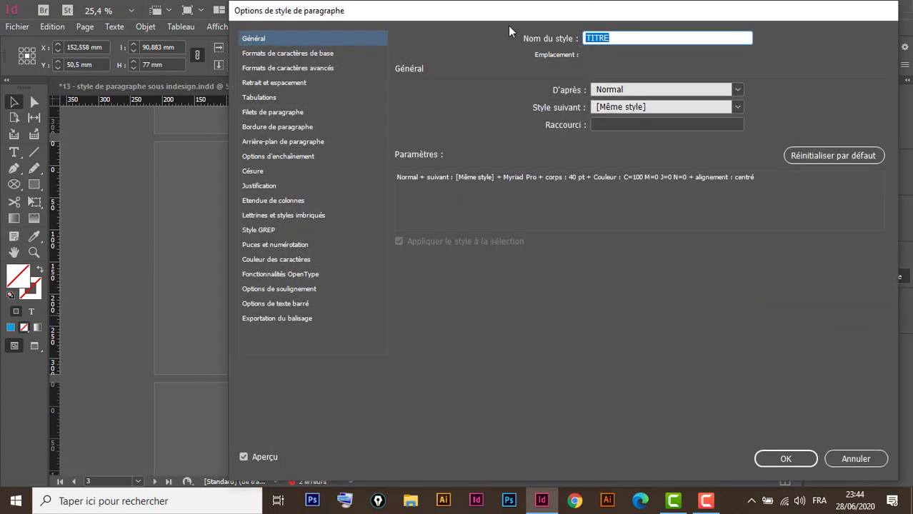
left_click_drag(507, 15, 461, 86)
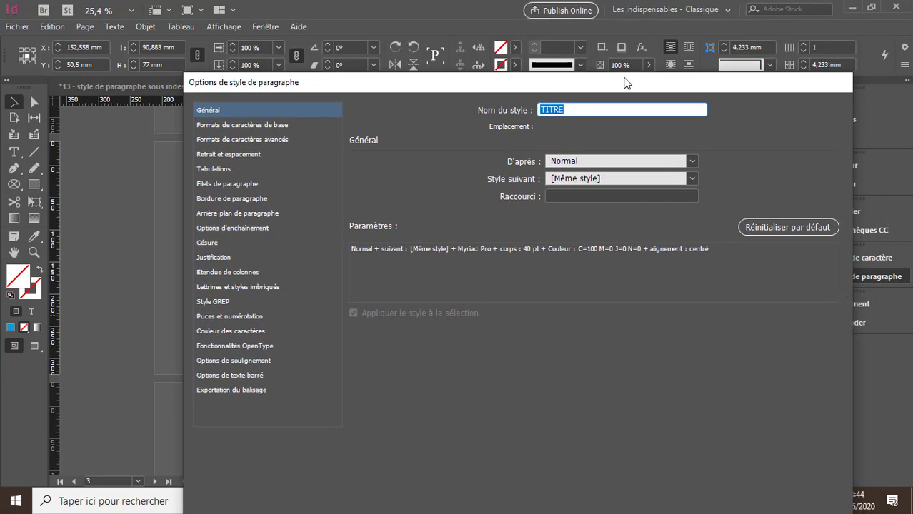
left_click_drag(623, 83, 852, 21)
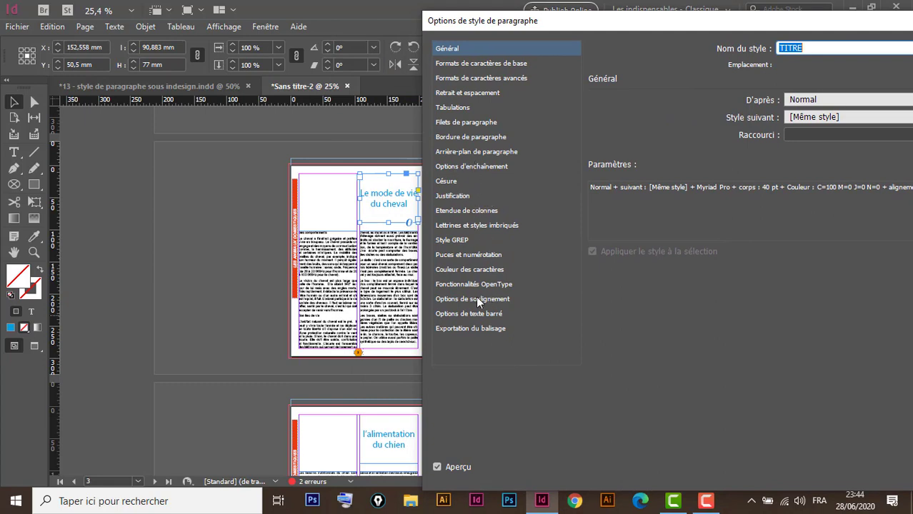
left_click(480, 269)
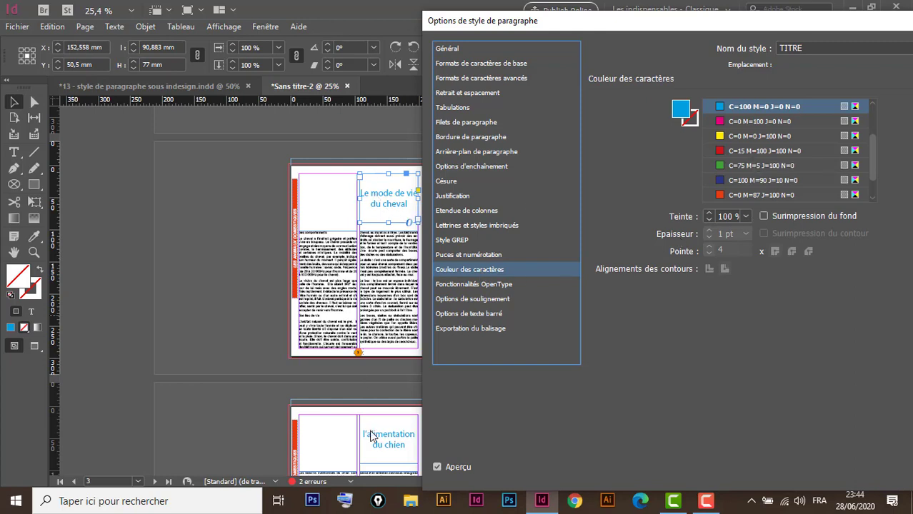
left_click(742, 151)
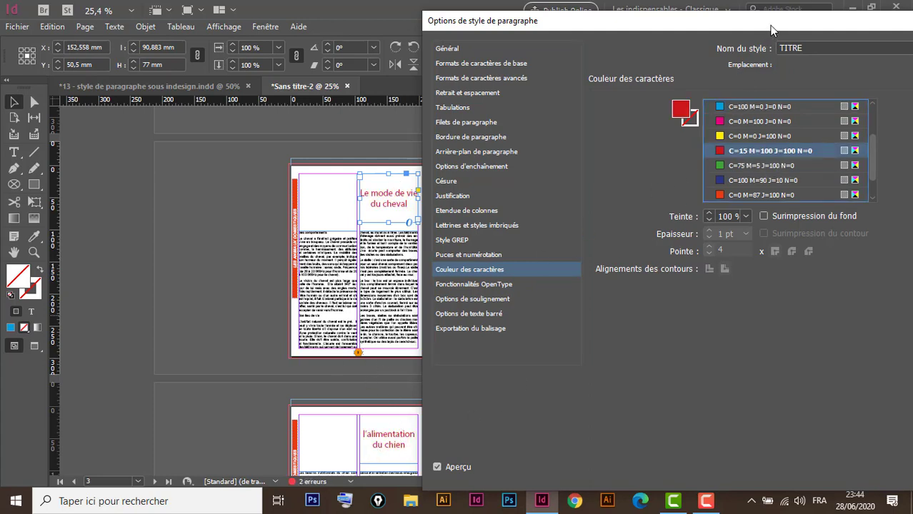
key("Return")
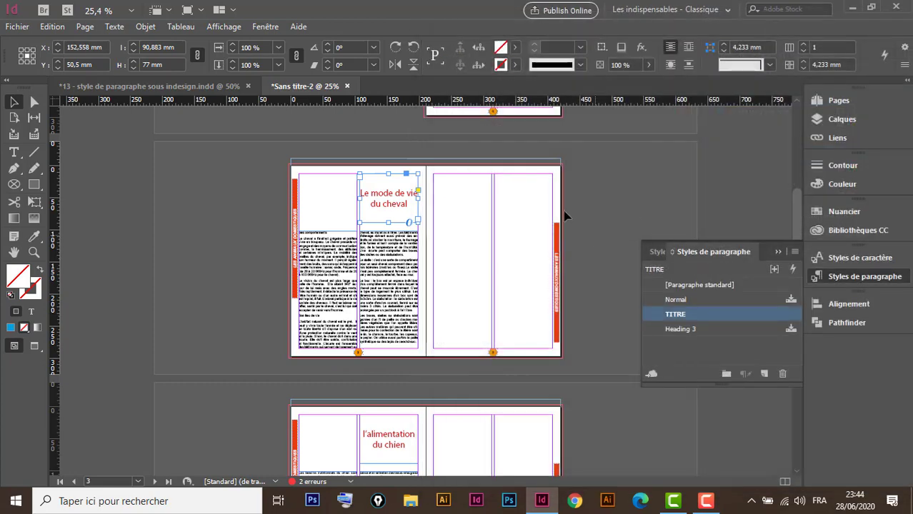
scroll(448, 320, "down", 10)
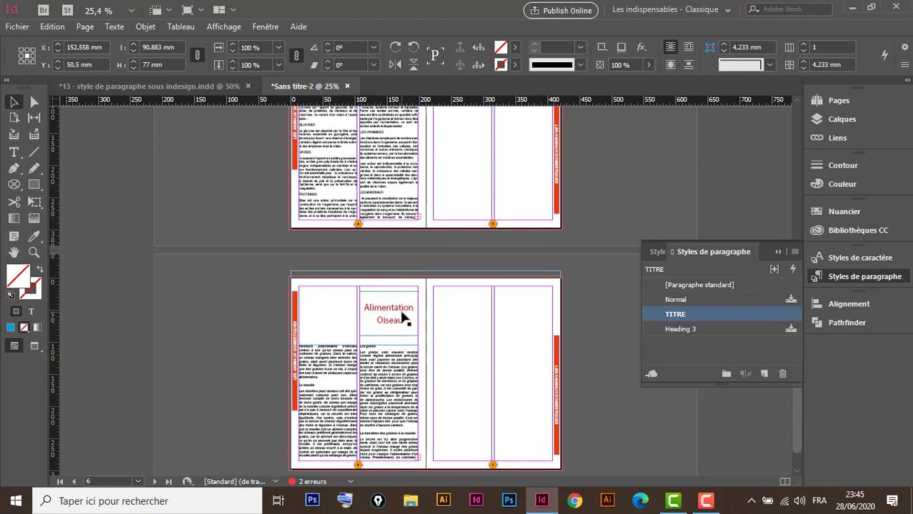
double_click(736, 314)
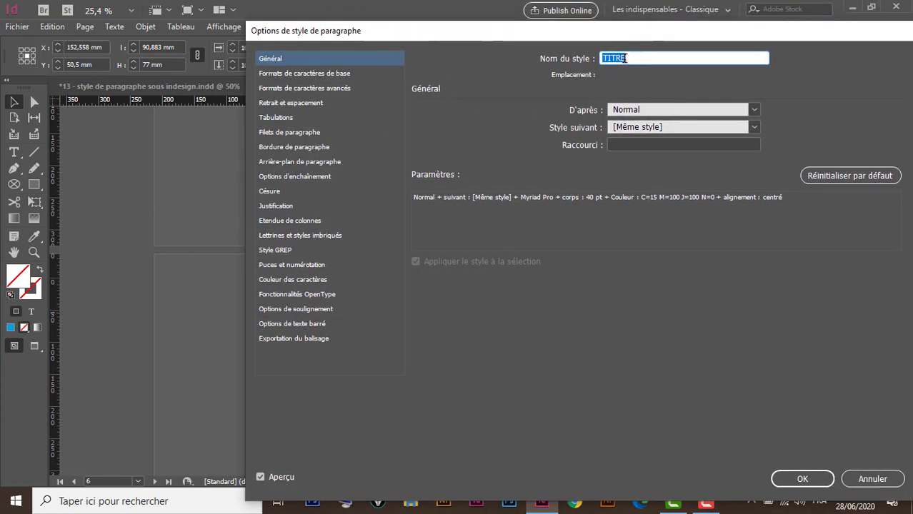
left_click(871, 477)
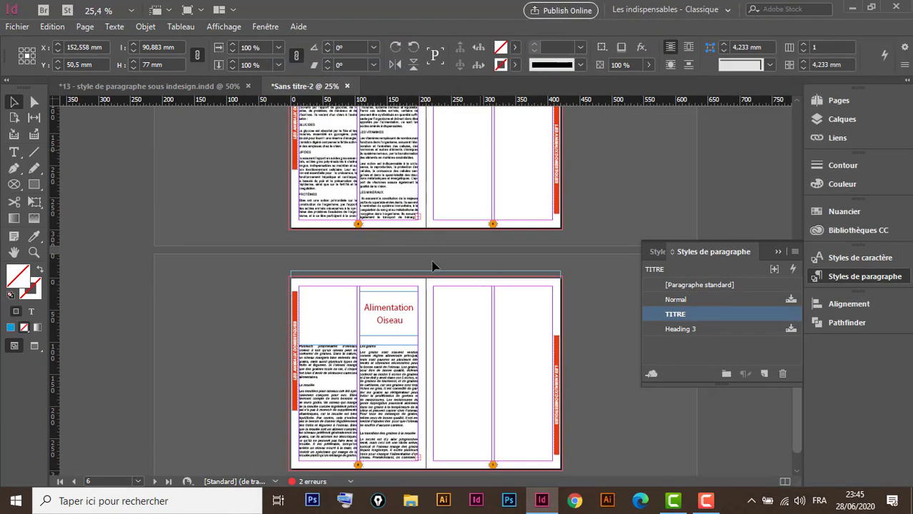
scroll(397, 255, "up", 2)
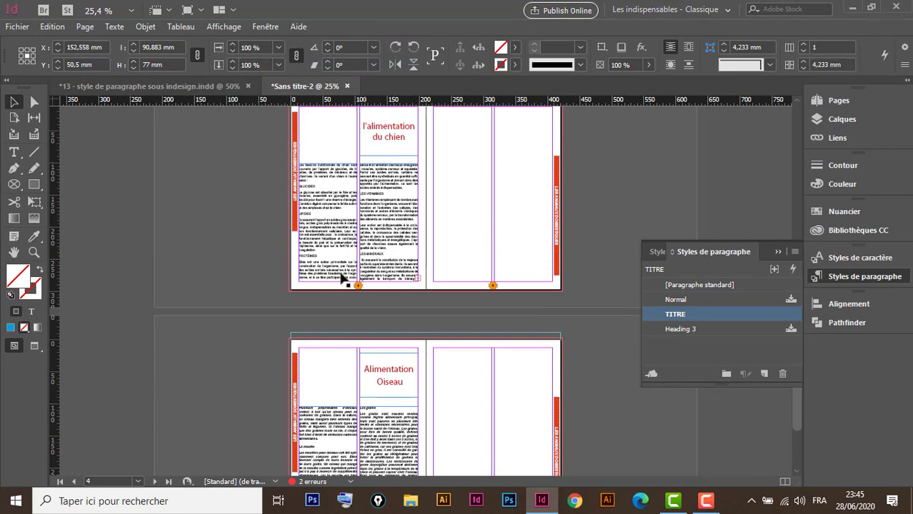
left_click_drag(261, 143, 486, 308)
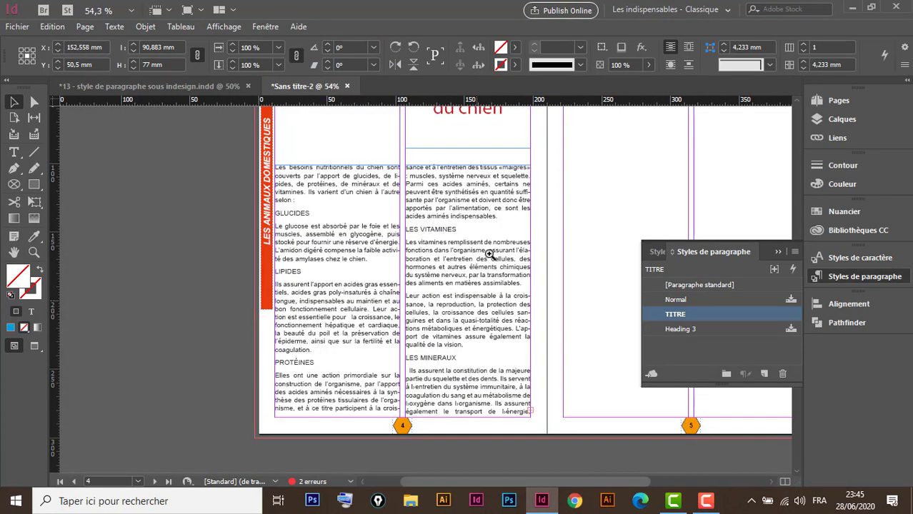
triple_click(330, 193)
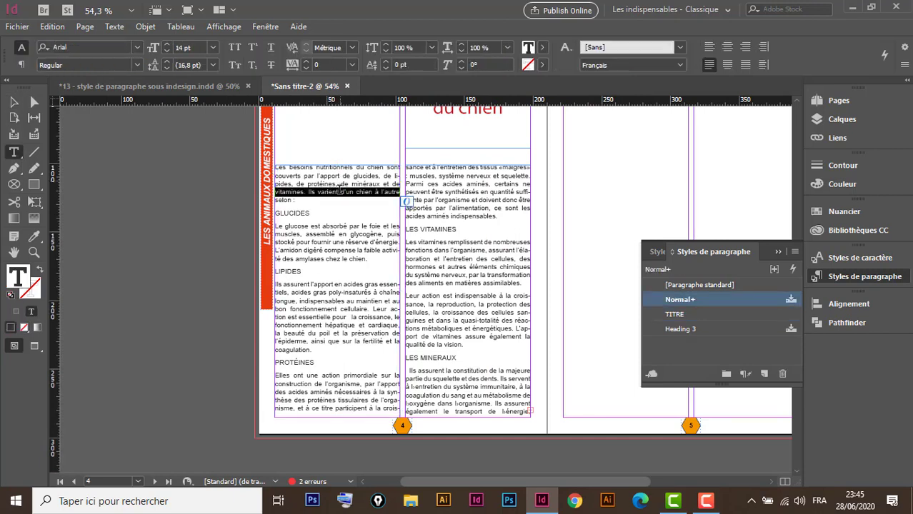
left_click(327, 185)
double_click(327, 184)
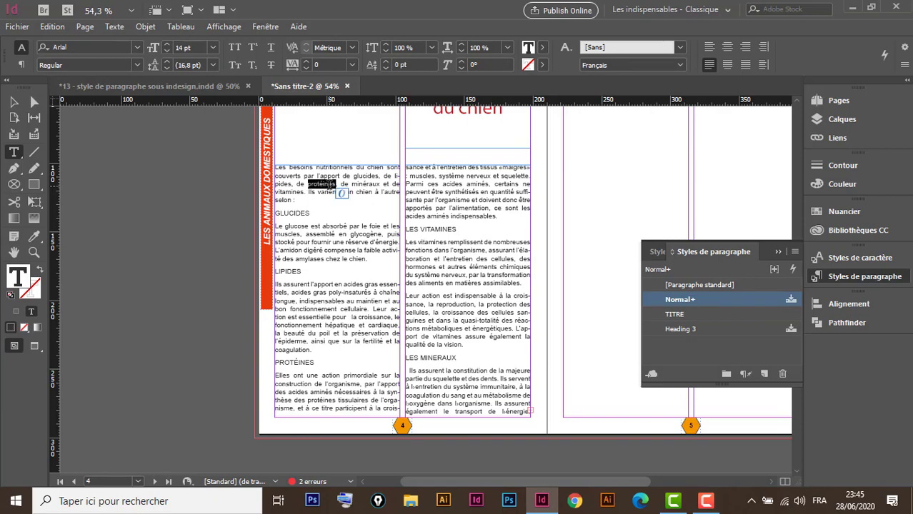
double_click(327, 185)
scroll(369, 260, "up", 2)
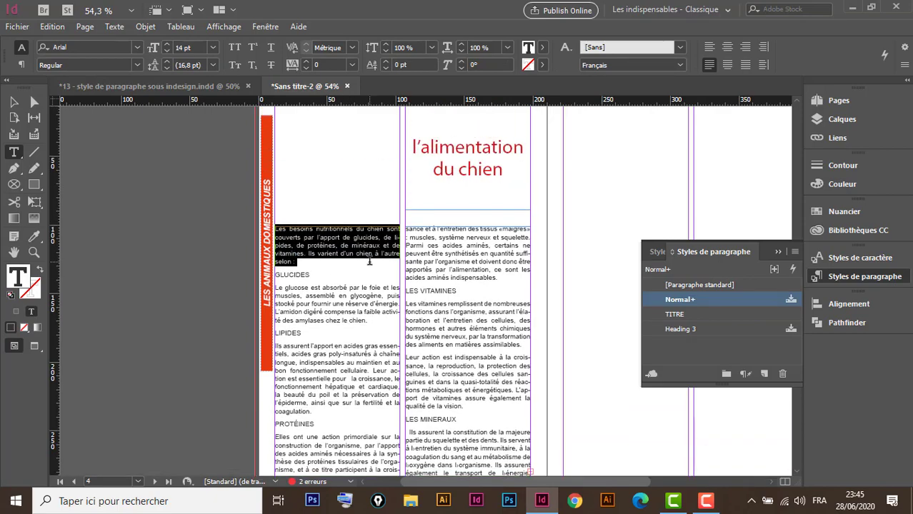
- Format the horse article's paragraph beginning "Le cheval a l'instinct grégaire" on page 2 as Bold Italic, 15 pt, with 18 pt leading
scroll(258, 225, "up", 20)
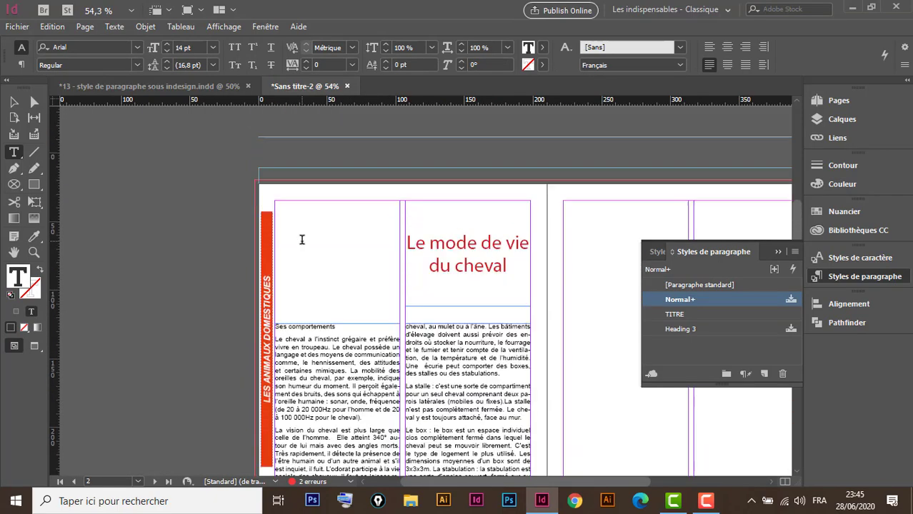
scroll(411, 373, "down", 3)
double_click(349, 294)
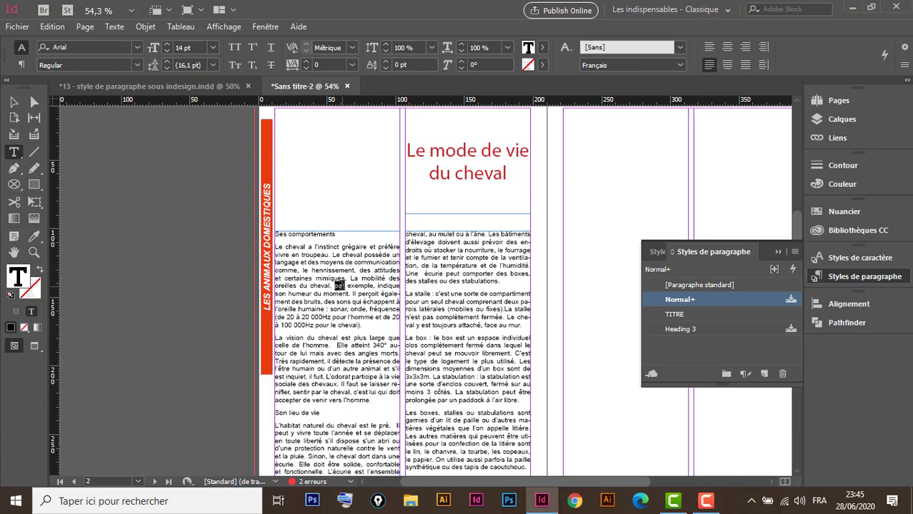
double_click(349, 295)
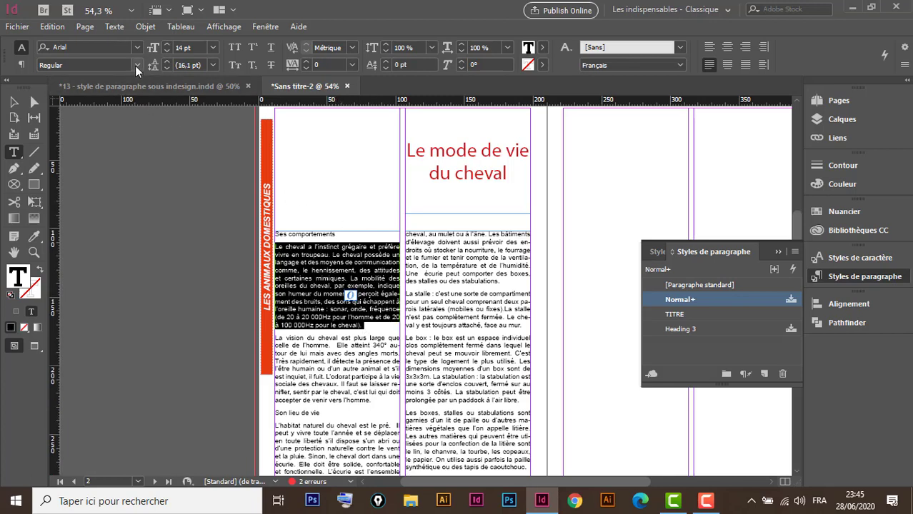
left_click(135, 47)
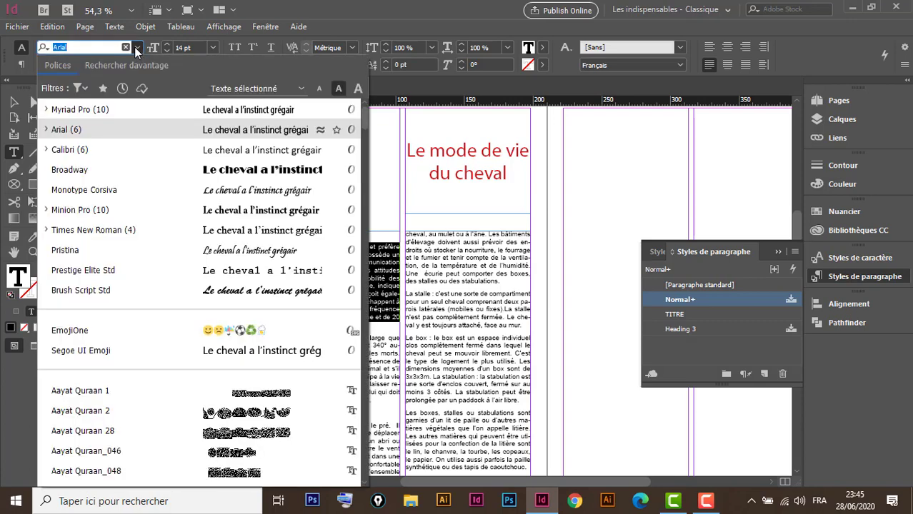
left_click(136, 50)
left_click(136, 48)
left_click(137, 50)
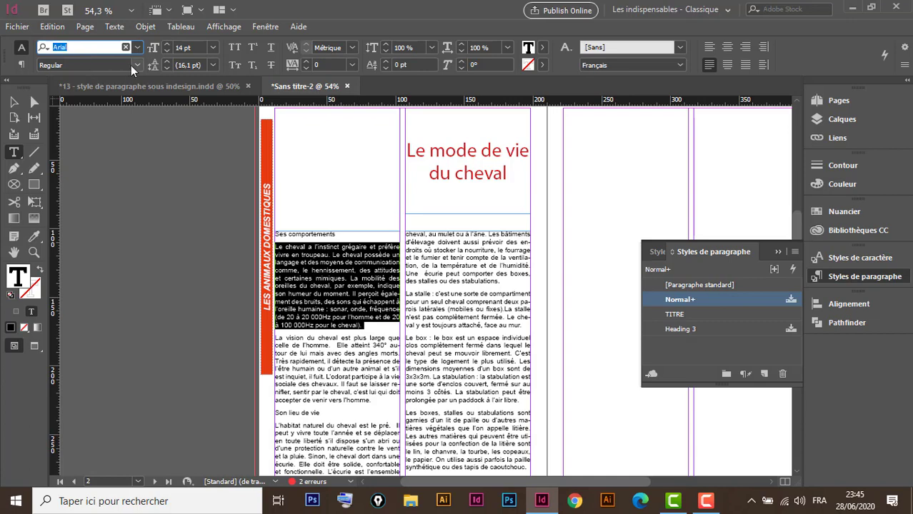
left_click(136, 64)
left_click(87, 134)
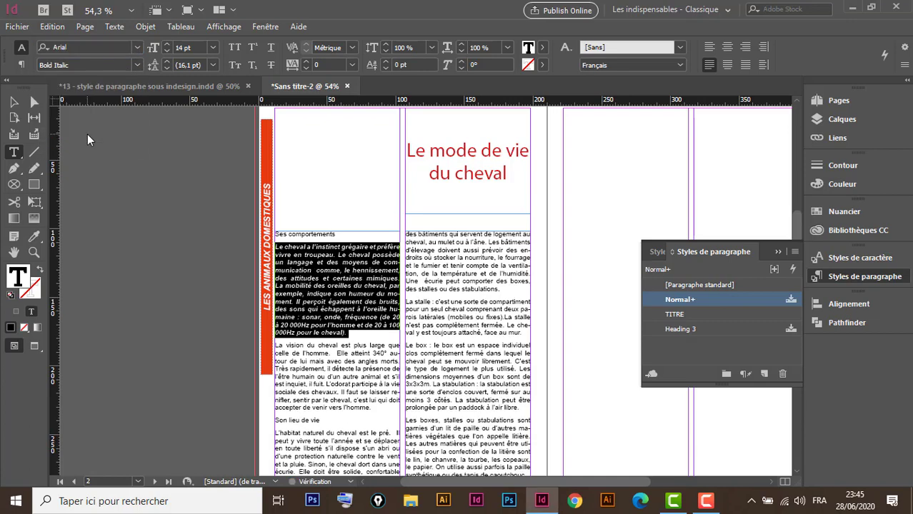
left_click(167, 43)
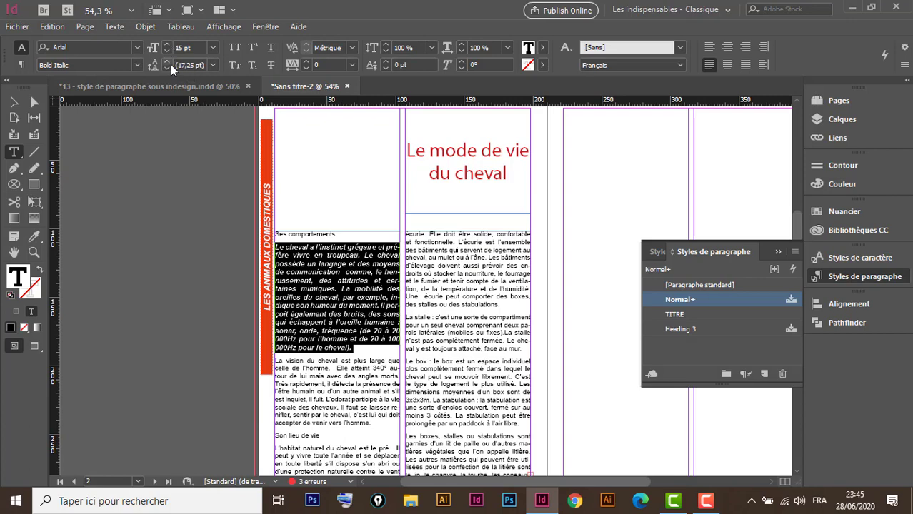
left_click(167, 61)
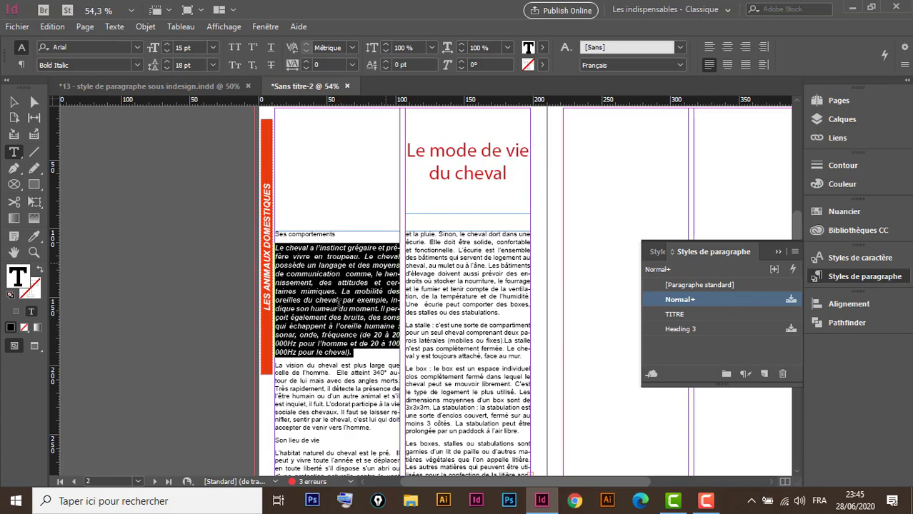
- Create a paragraph style named "paragraphe" from the formatted horse paragraph and apply it to the selection
left_click(764, 375, "alt")
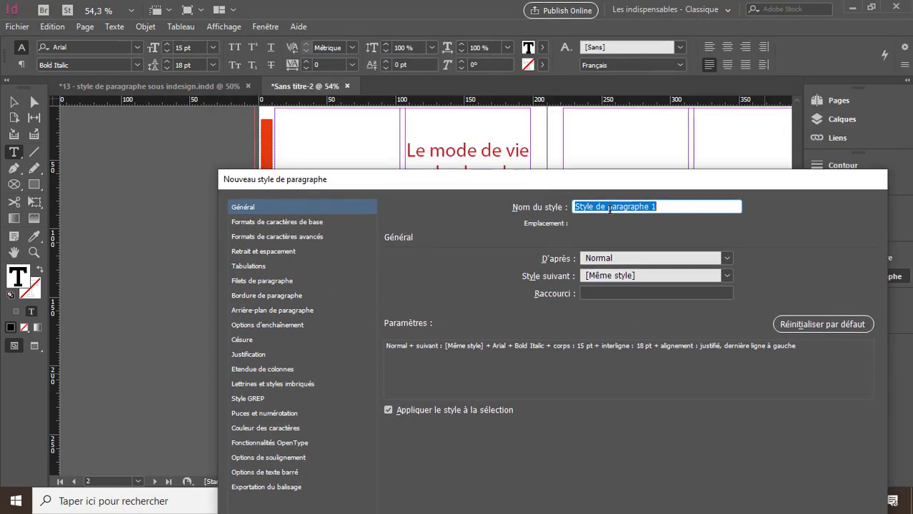
left_click_drag(608, 207, 542, 217)
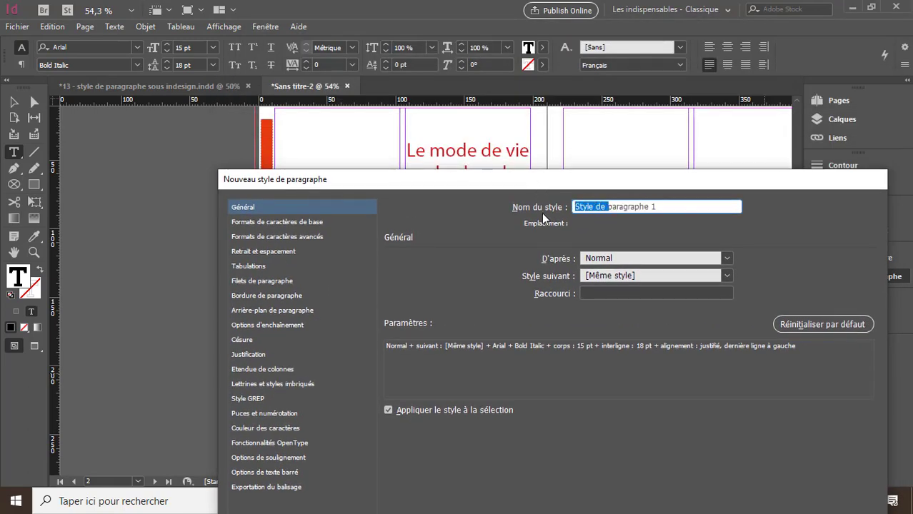
key("BackSpace")
left_click(634, 205)
key("BackSpace")
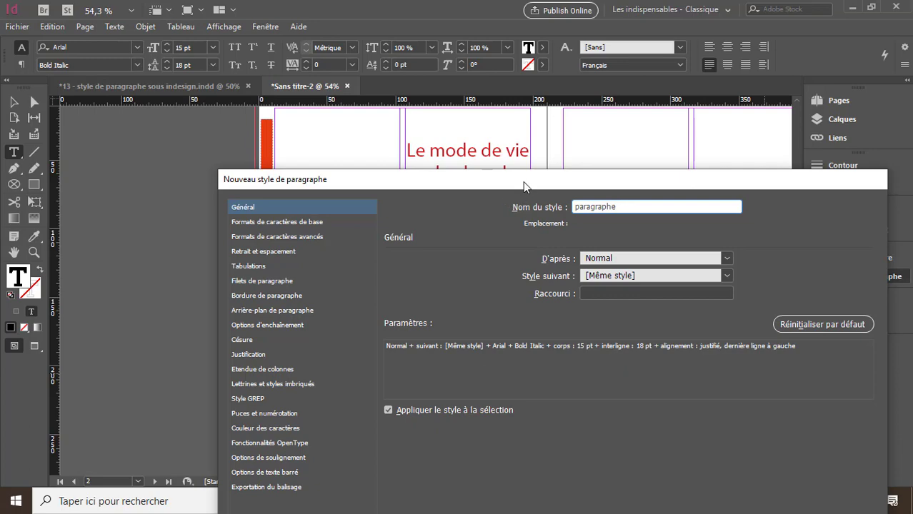
left_click_drag(522, 184, 475, 58)
left_click(728, 499)
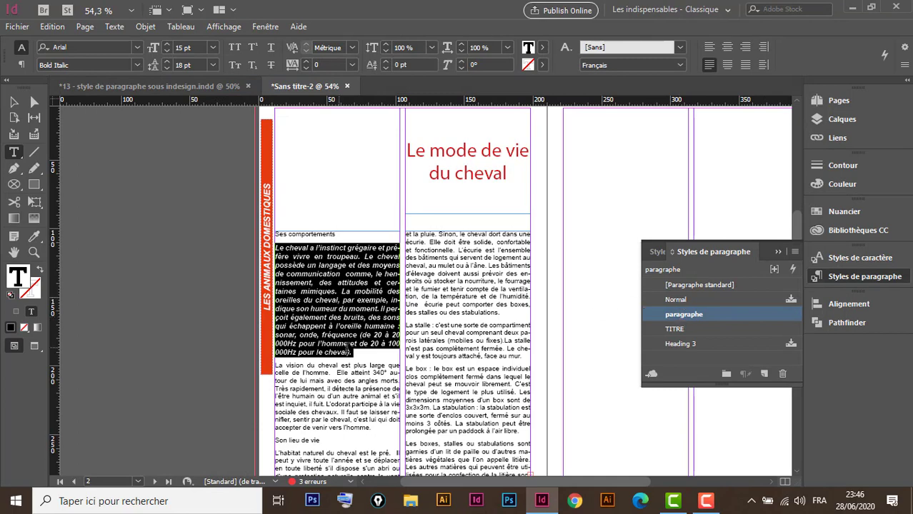
- Apply the paragraphe style to the horse article's entire body text on page 2
left_click(456, 350)
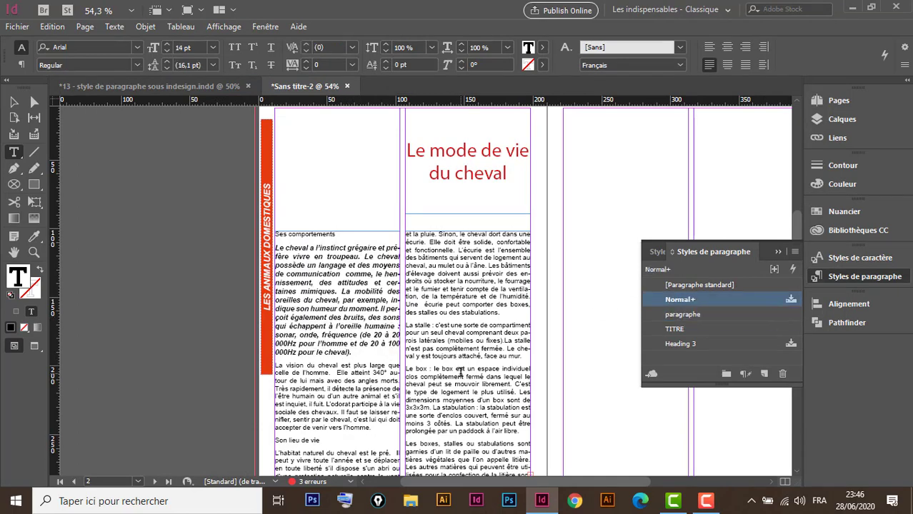
key("ctrl+a")
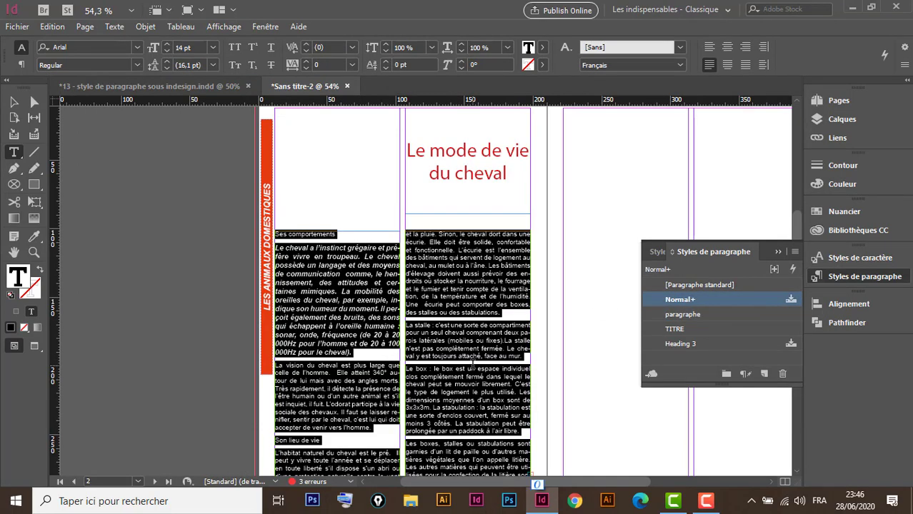
left_click(693, 316)
- Apply the paragraphe style to the dog article's entire body text on page 4
scroll(413, 353, "down", 5)
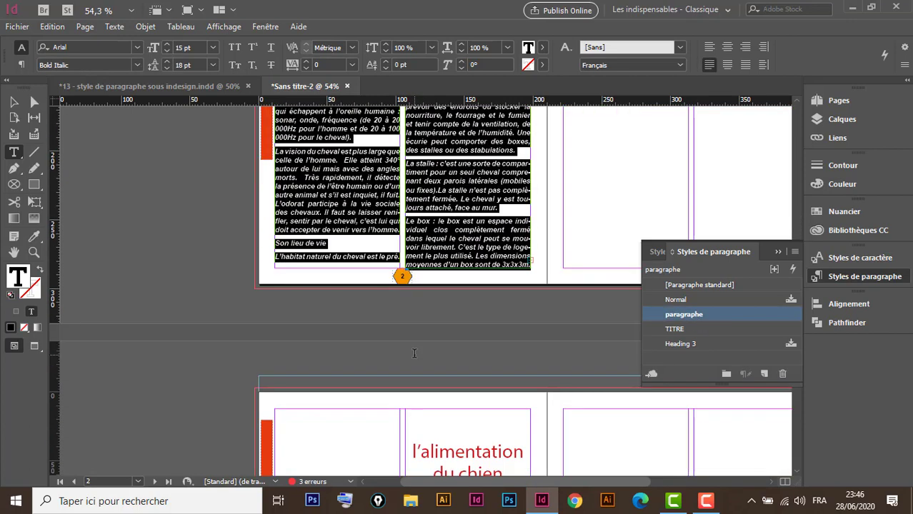
scroll(414, 353, "down", 5)
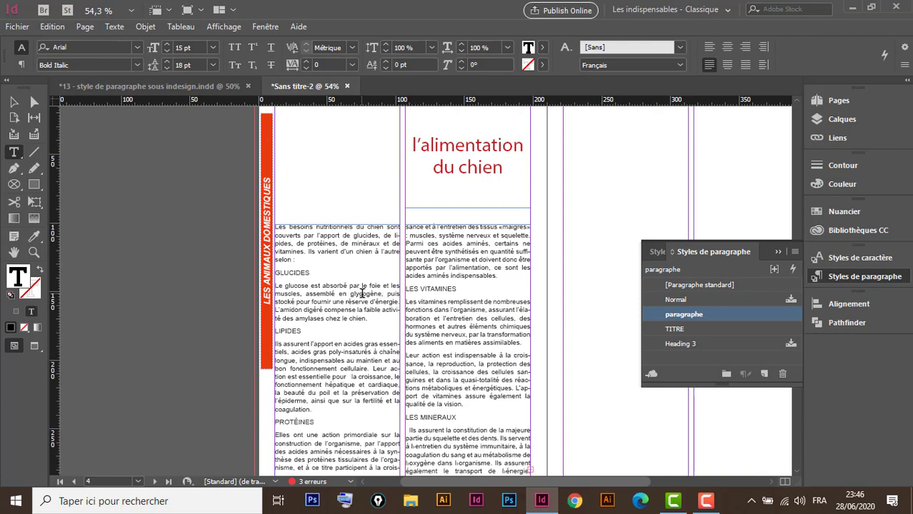
left_click(362, 294)
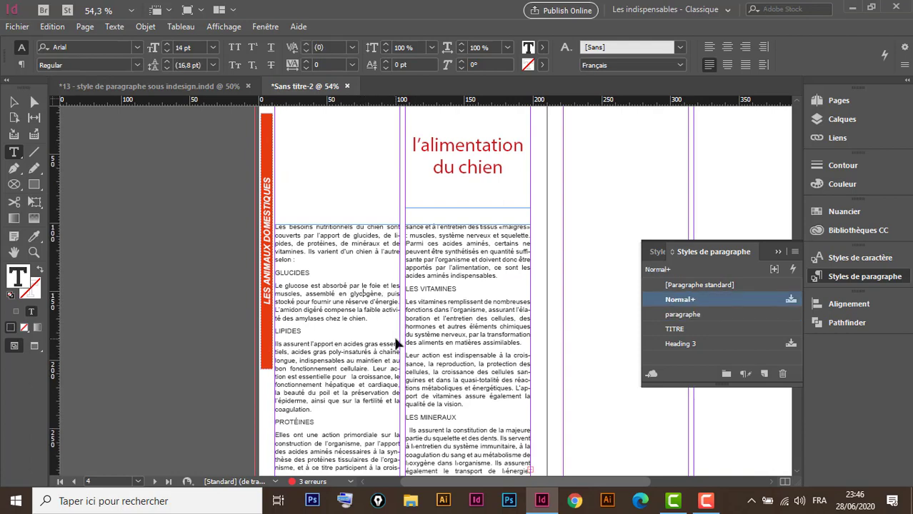
key("ctrl+a")
left_click(676, 314)
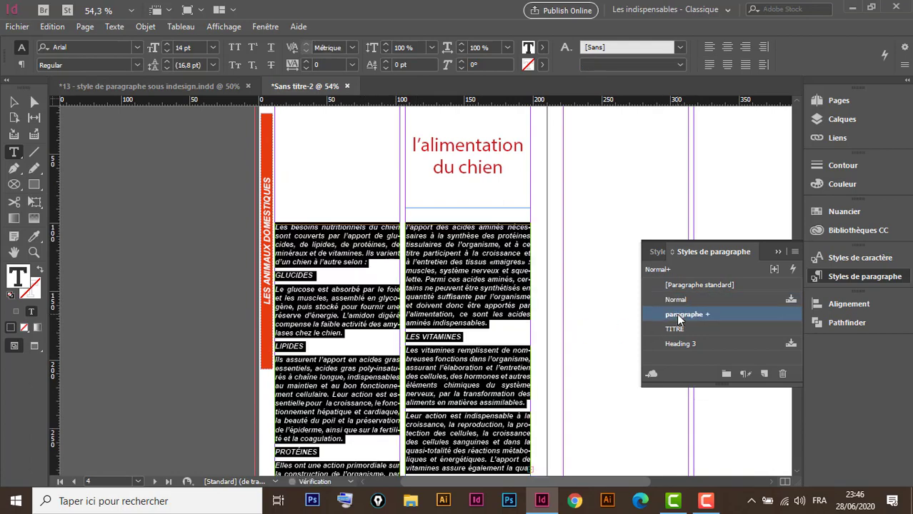
scroll(438, 343, "down", 3)
scroll(438, 343, "down", 5)
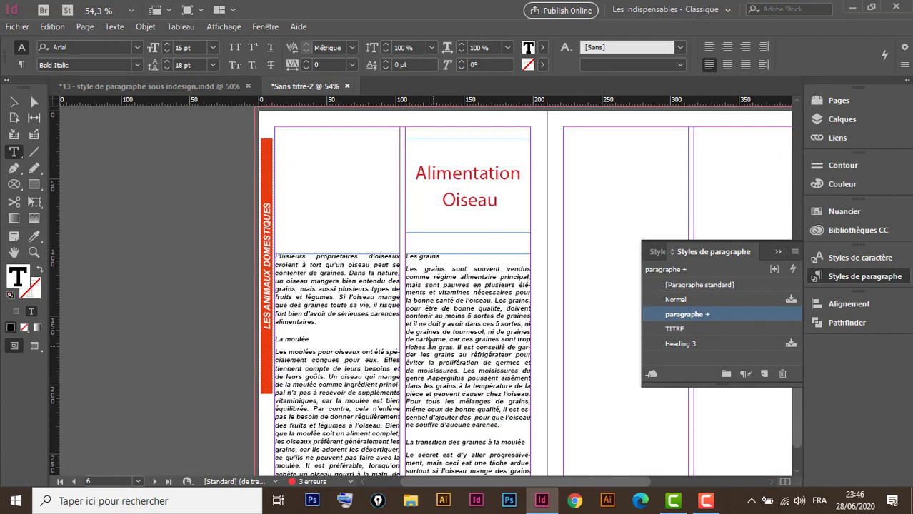
- Apply the paragraphe style to the bird article's entire body text on page 6
left_click(404, 383)
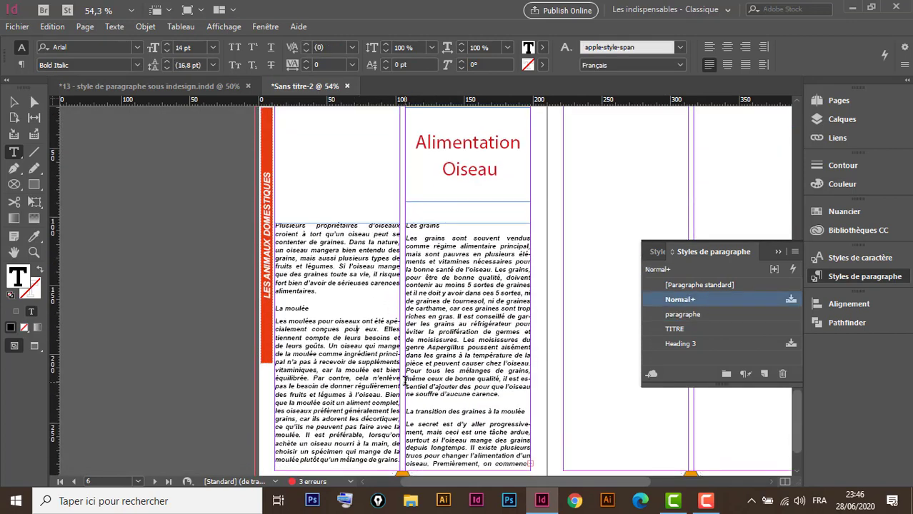
key("ctrl+a")
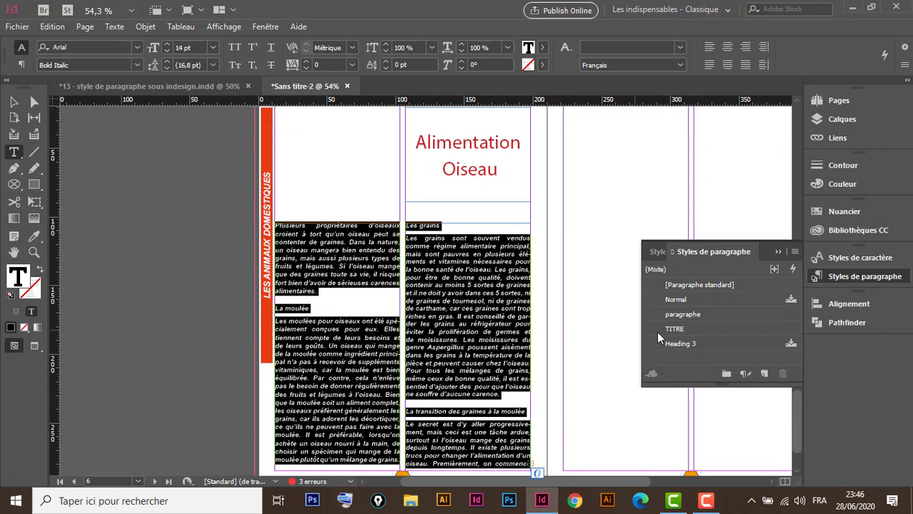
left_click(683, 314)
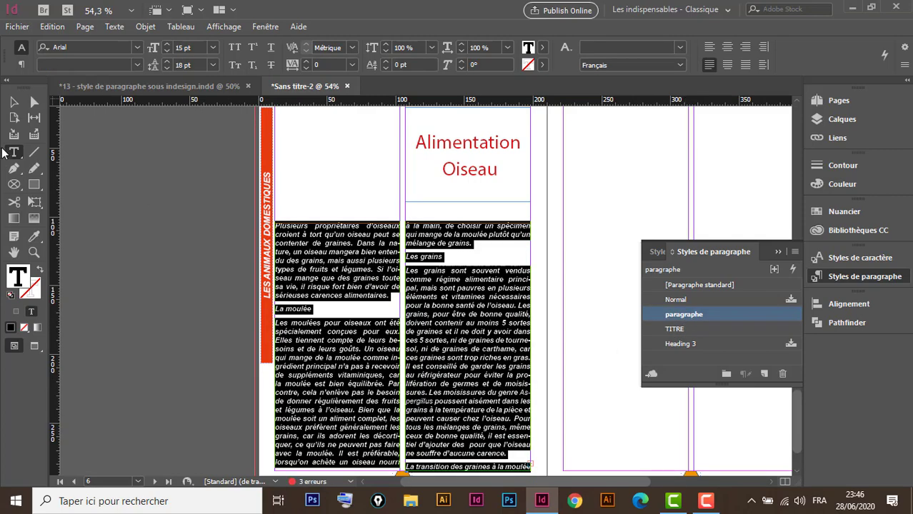
- Flow the bird article's overset text from page 6 into the first column of page 7, starting at the top margin
left_click(13, 102)
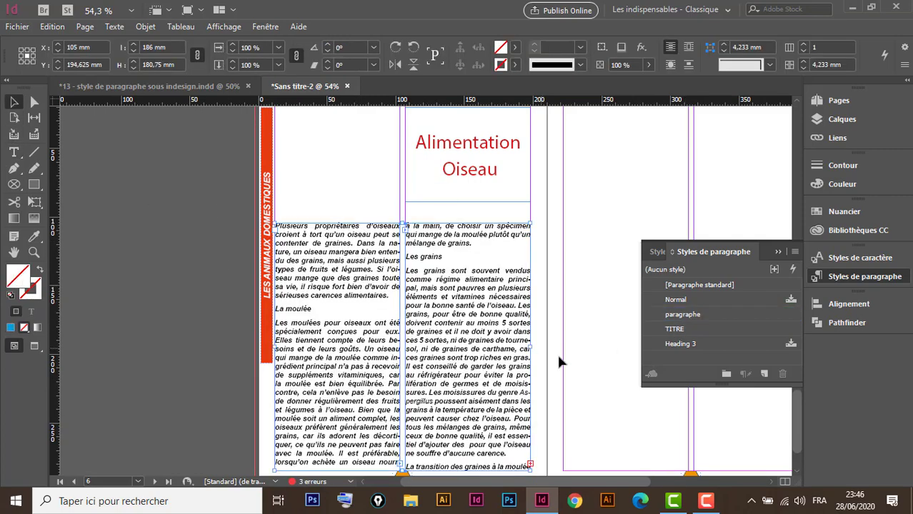
scroll(559, 362, "right", 3)
scroll(412, 338, "right", 1)
scroll(412, 339, "down", 1)
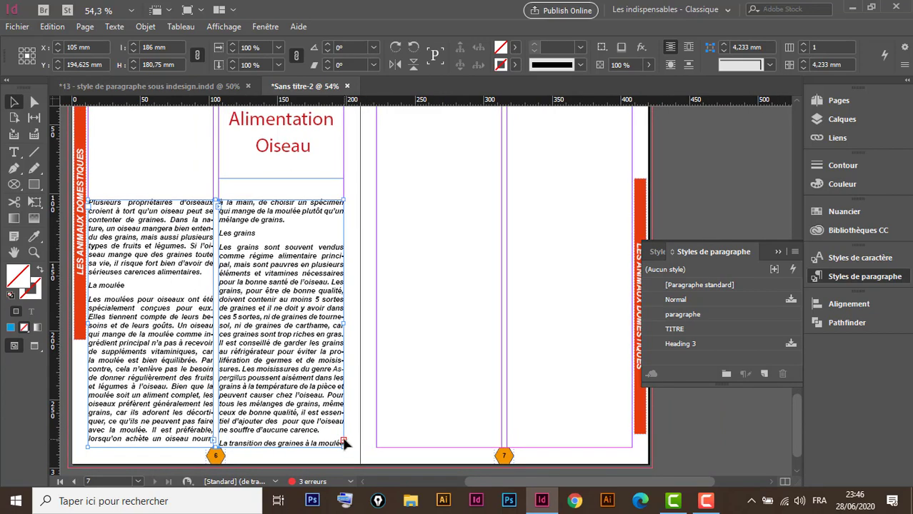
left_click(343, 441)
scroll(400, 328, "up", 2)
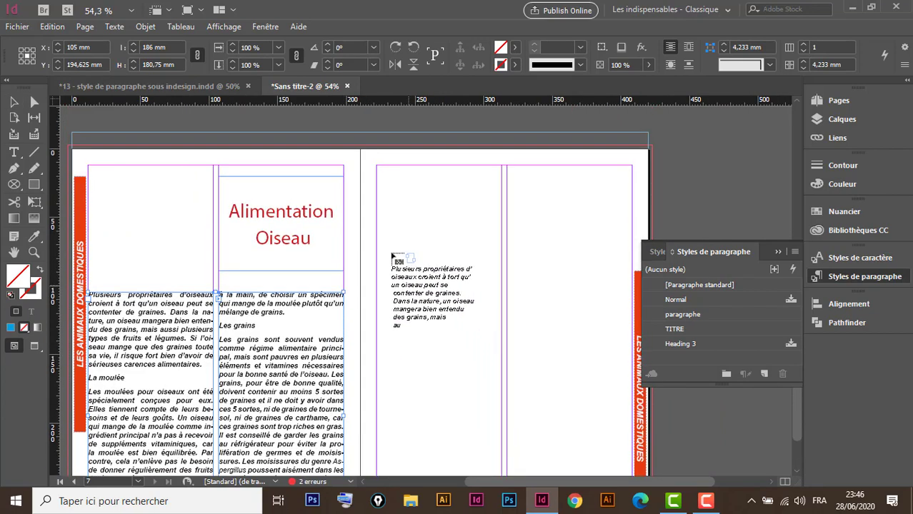
left_click(378, 170)
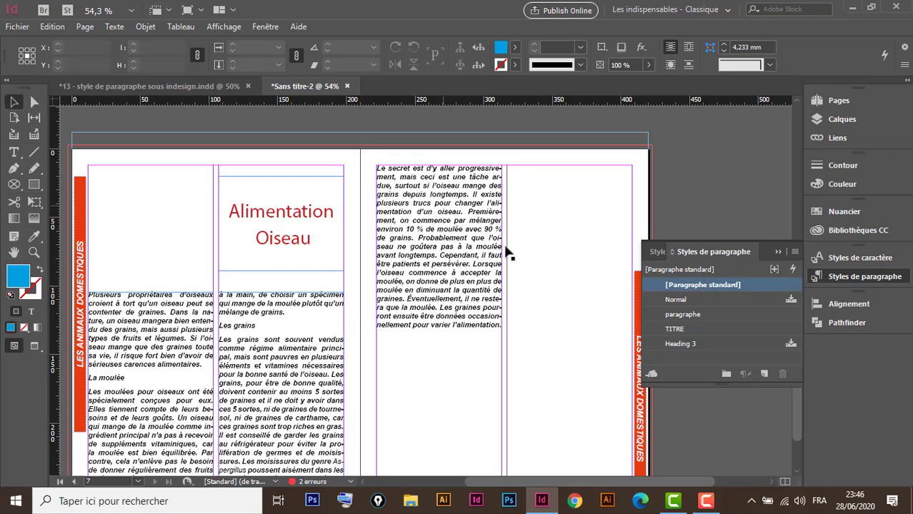
- Flow the dog article's overset text from page 4 into the first column of page 5, starting at the top margin
scroll(507, 251, "up", 3)
scroll(503, 246, "up", 5)
left_click(344, 418)
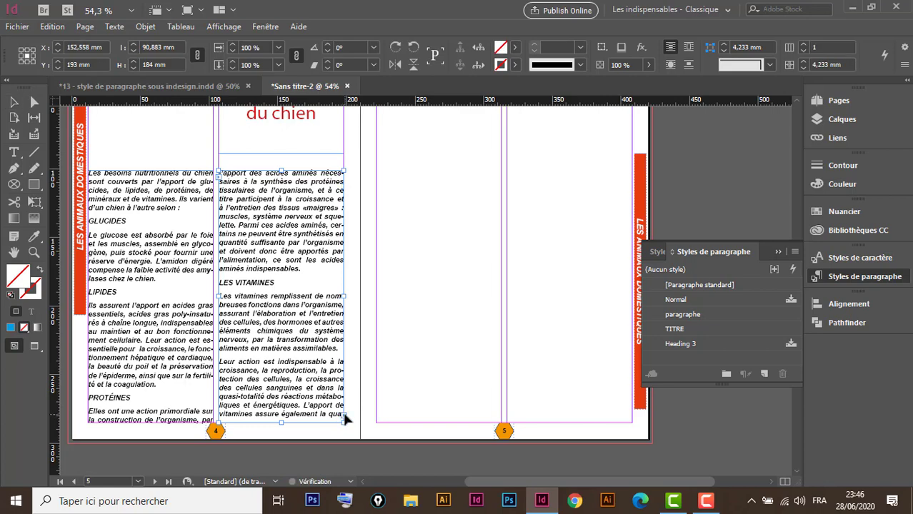
left_click(344, 419)
scroll(438, 366, "up", 5)
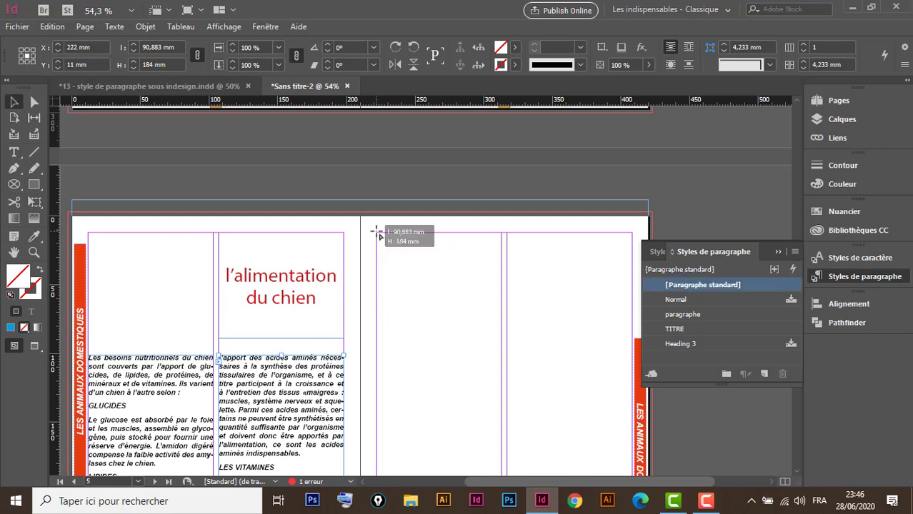
left_click(376, 235)
- Flow the horse article's overset text from page 2 into the first column of page 3, starting at the top margin
scroll(451, 290, "up", 7)
scroll(451, 289, "up", 1)
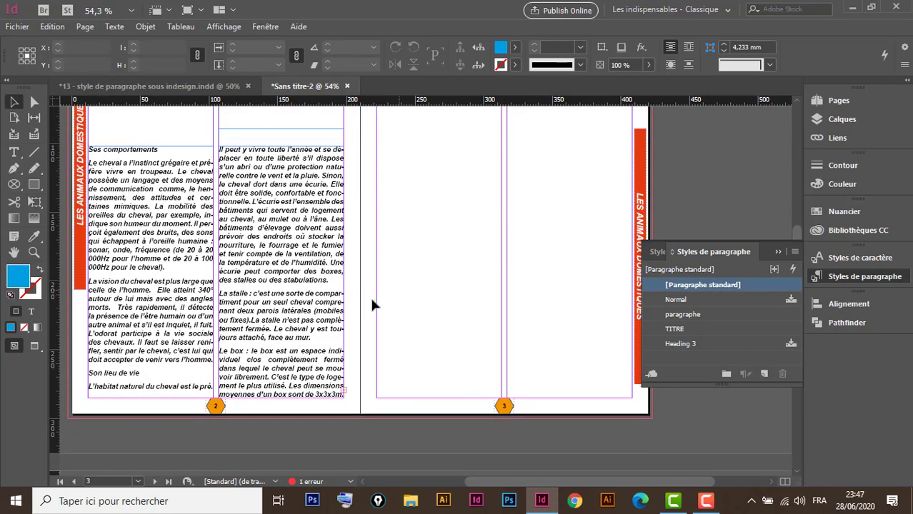
left_click(346, 394)
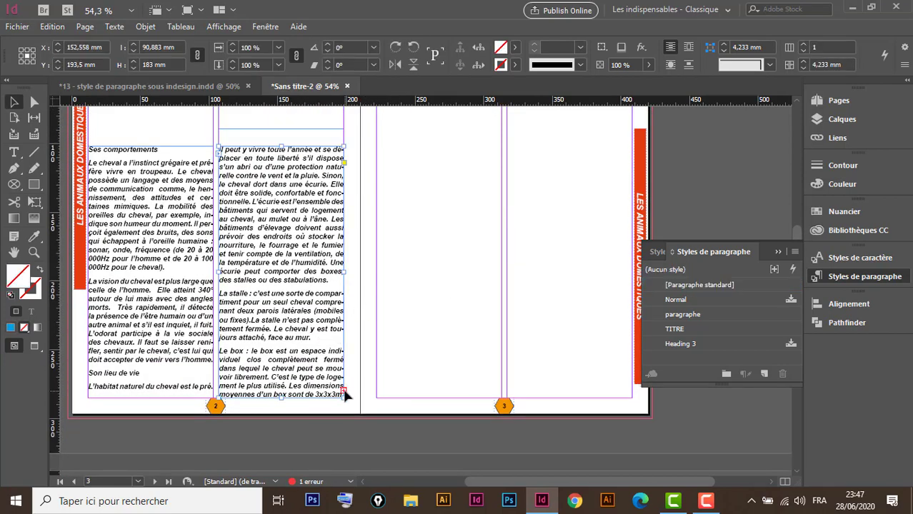
left_click(345, 393)
scroll(434, 300, "up", 8)
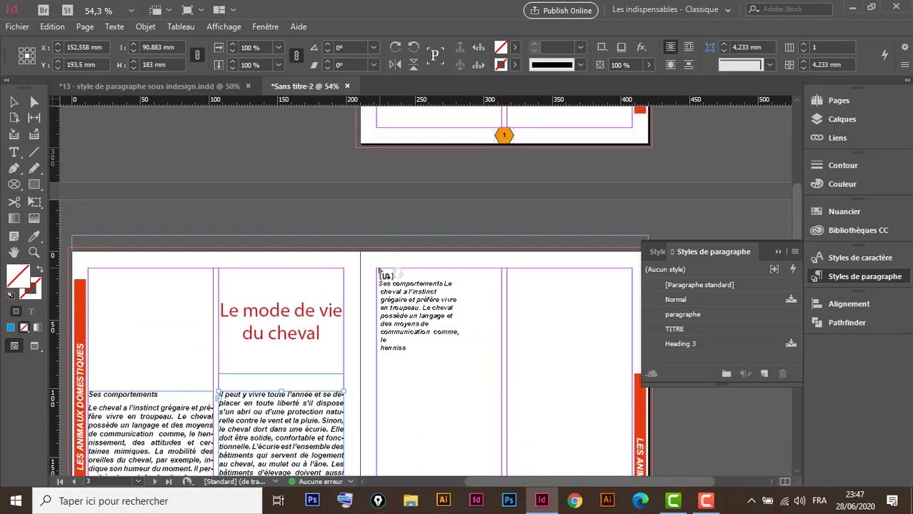
left_click(377, 271)
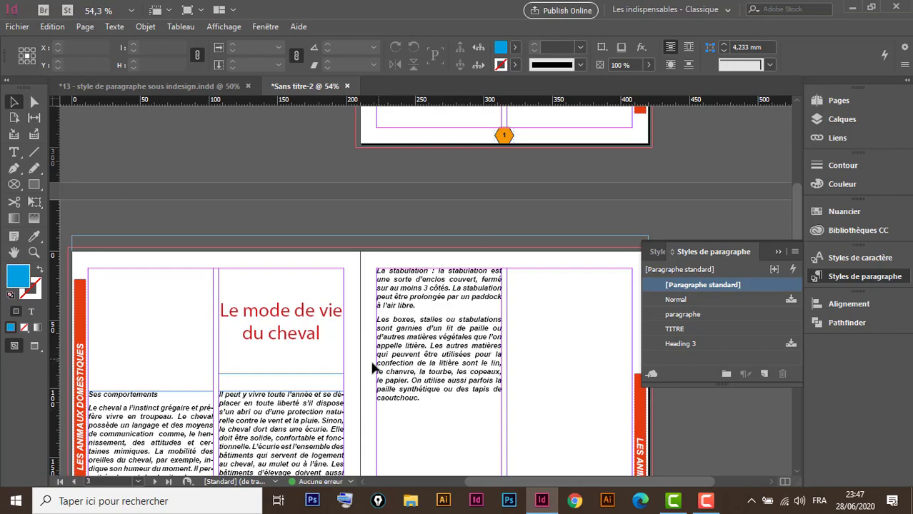
- Create a paragraph style named "sous titre" from the "Ses comportements" heading on page 2, based on paragraphe, and apply it to the heading
left_click_drag(350, 358, 463, 157)
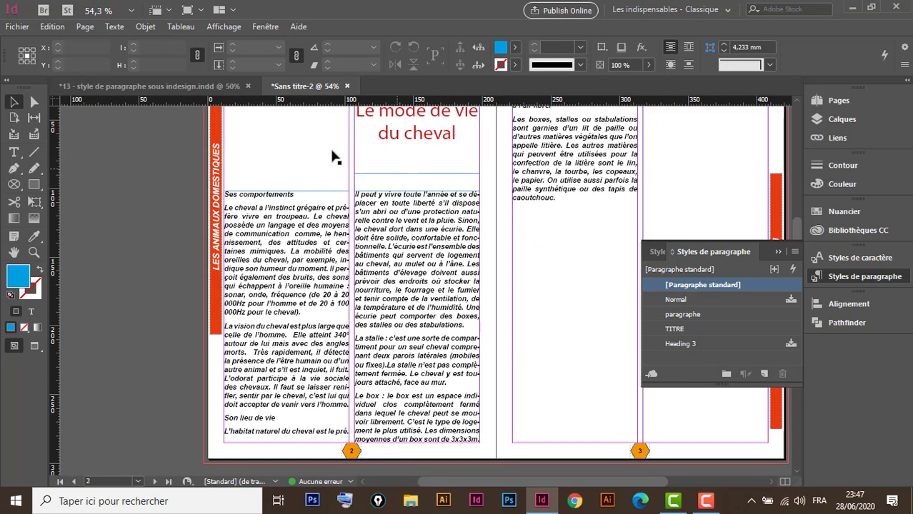
scroll(405, 224, "up", 5)
scroll(407, 204, "down", 6)
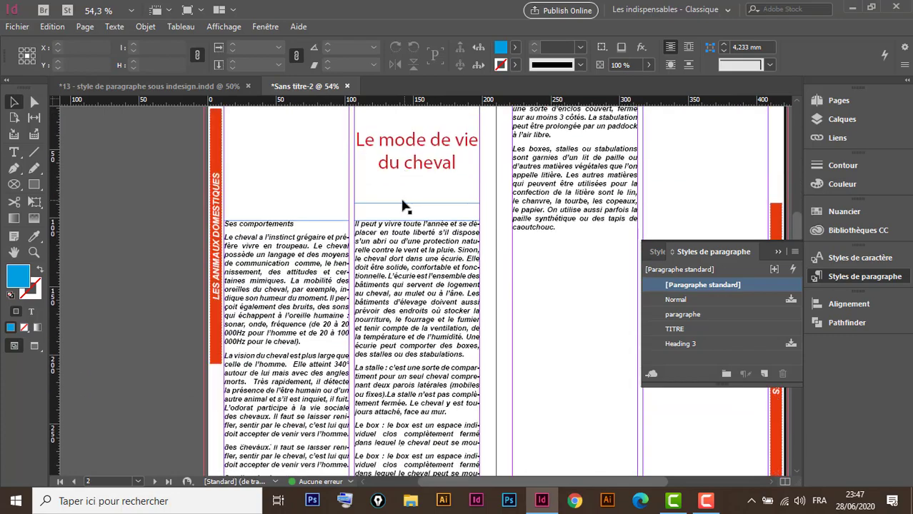
left_click_drag(362, 203, 368, 277)
triple_click(306, 219)
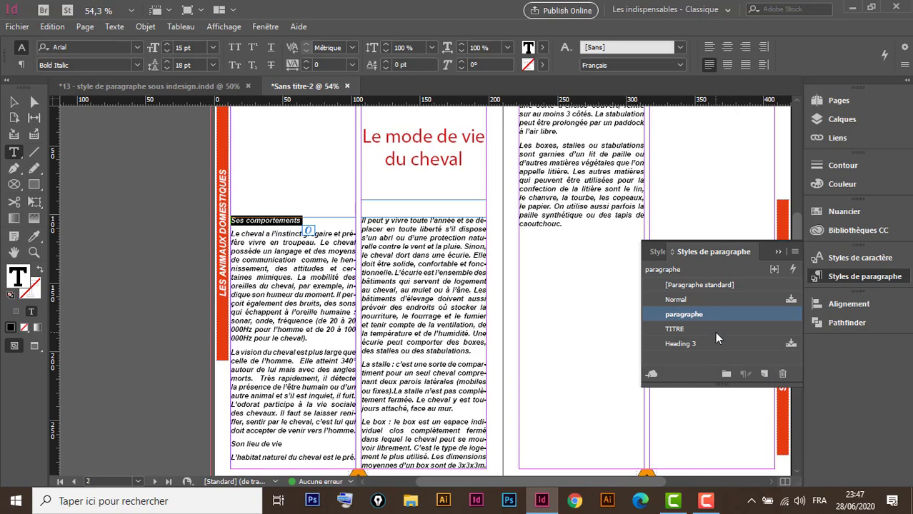
left_click(765, 371, "alt")
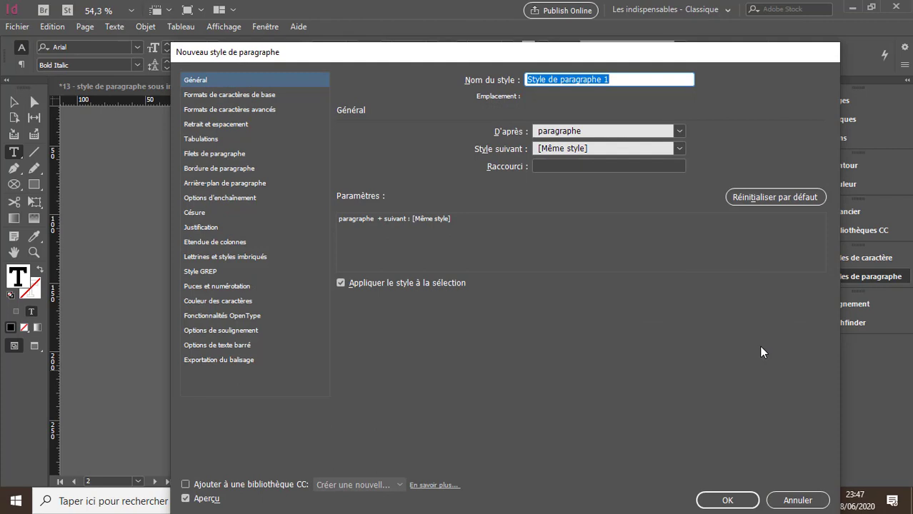
type("sous titre")
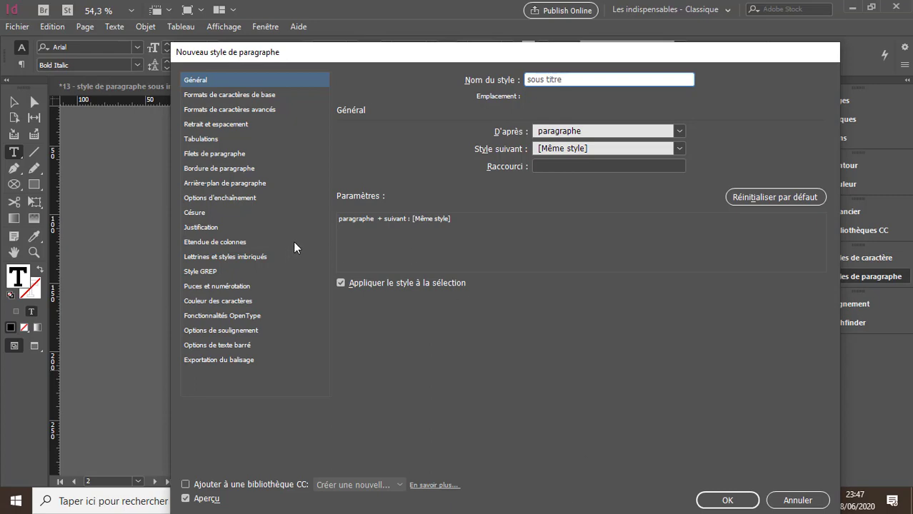
left_click(718, 498)
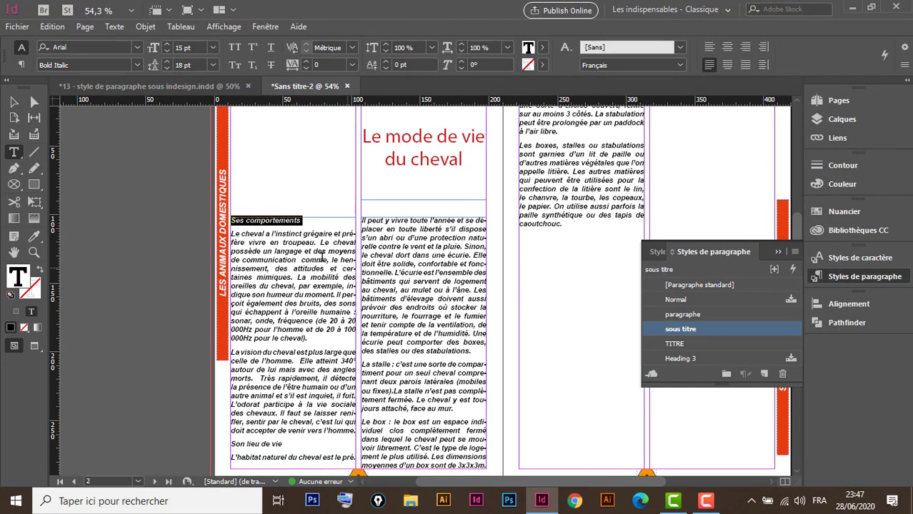
- Set the "Ses comportements" heading to 17 pt in dark blue C=100 M=90 J=10 N=0, and redefine the sous titre style from it
left_click(167, 43)
left_click(167, 44)
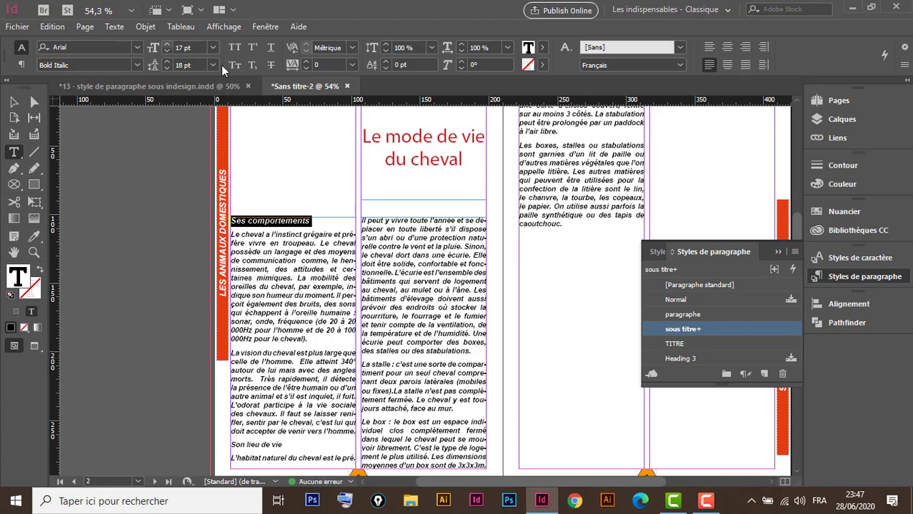
left_click(541, 47)
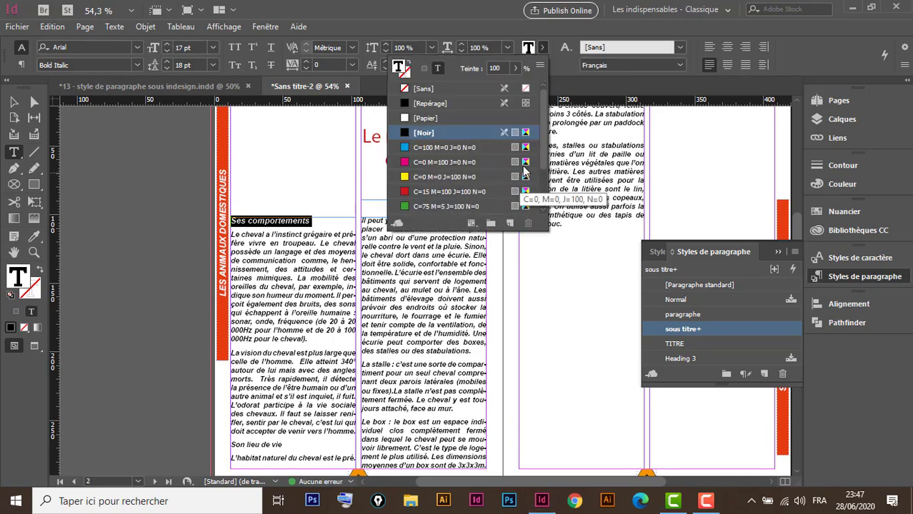
scroll(538, 182, "down", 2)
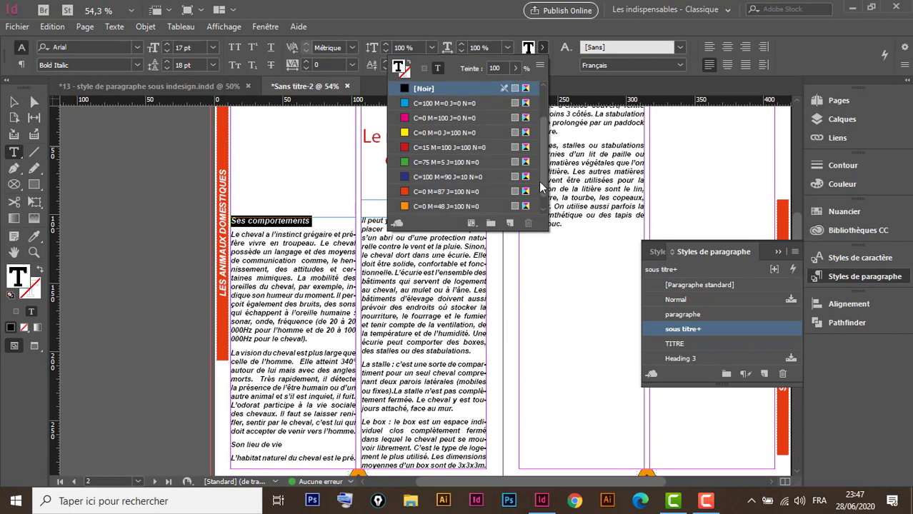
left_click(449, 162)
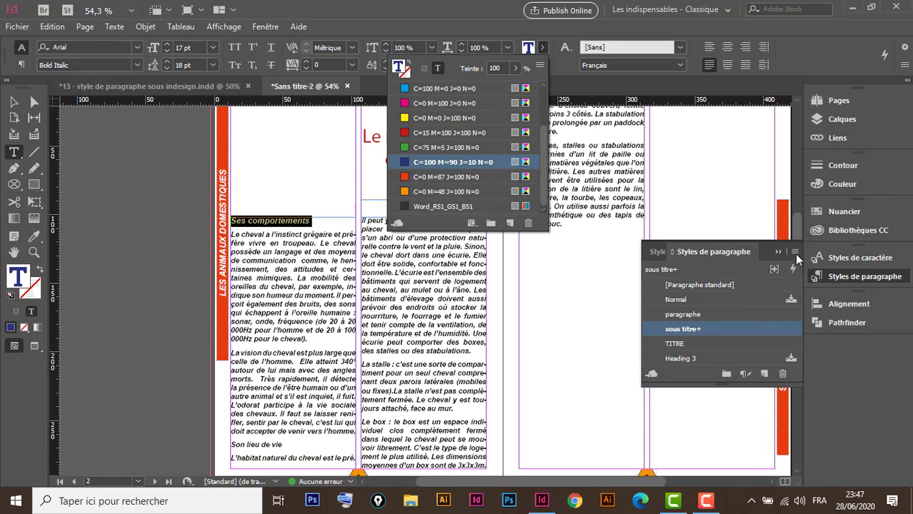
key("Escape")
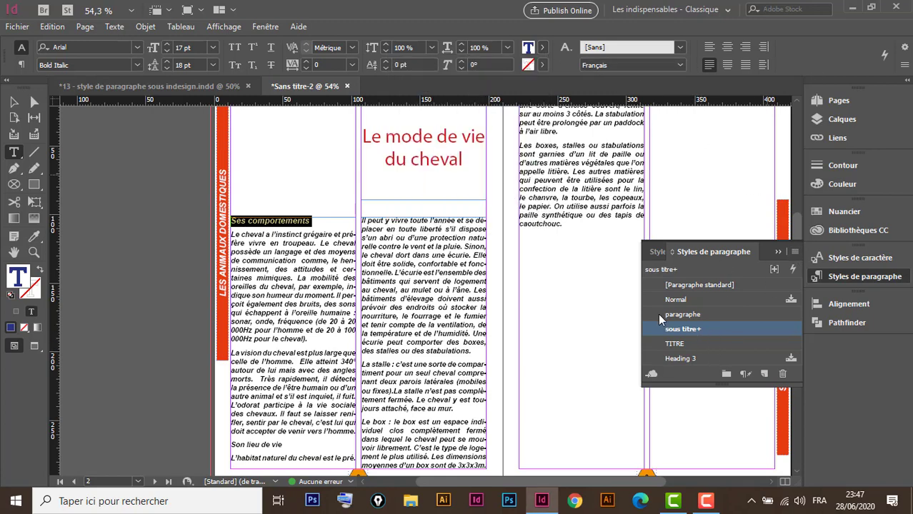
left_click(797, 250)
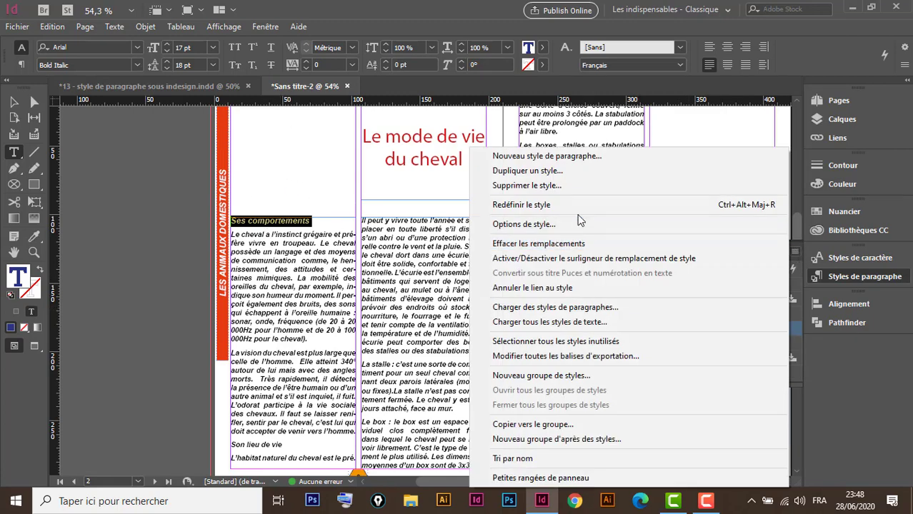
left_click(554, 207)
- Apply the sous titre style to the "Son lieu de vie" heading in the horse article on page 2
scroll(509, 330, "down", 5)
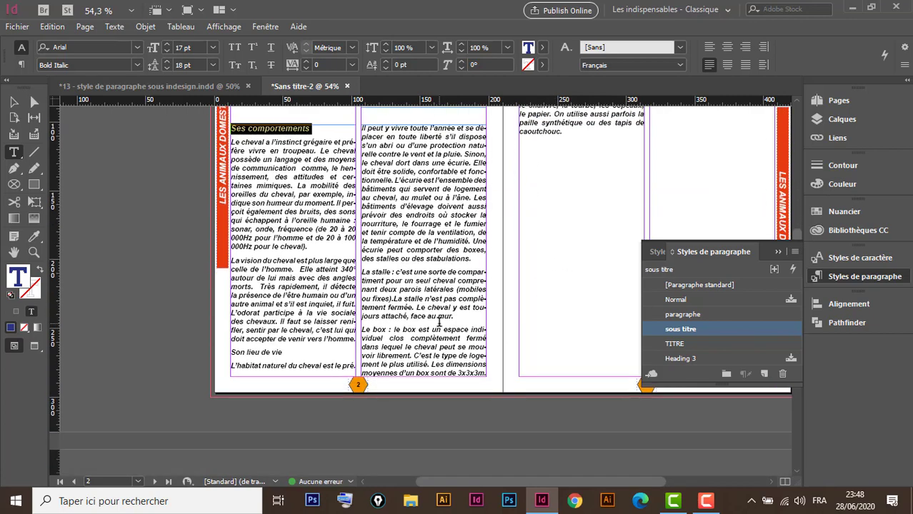
scroll(372, 327, "up", 2)
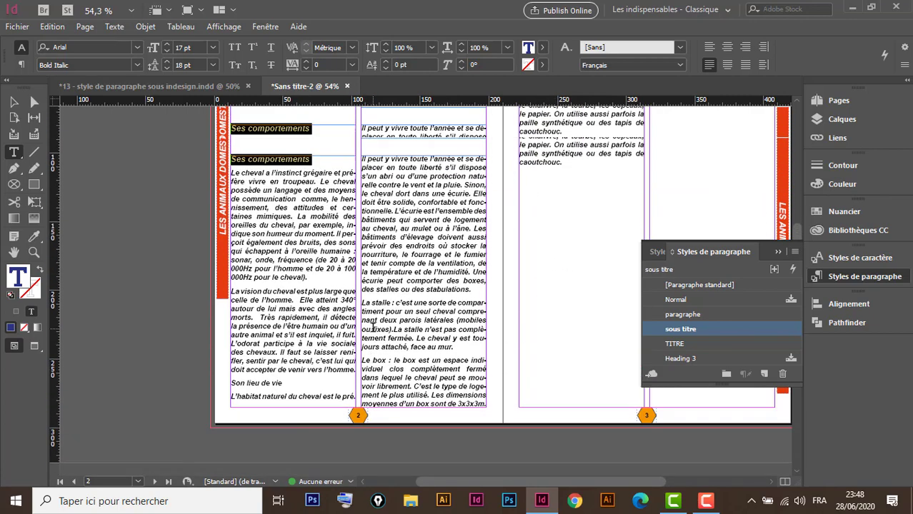
left_click(257, 384)
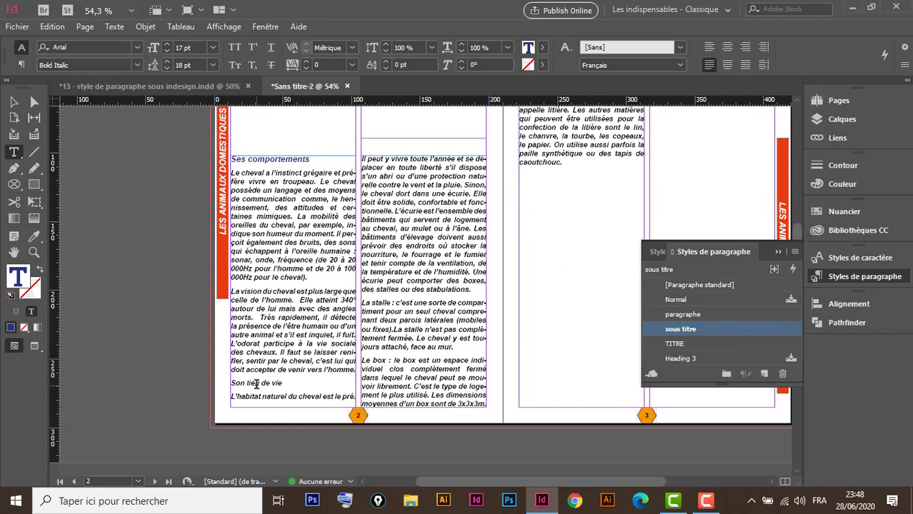
left_click(677, 329)
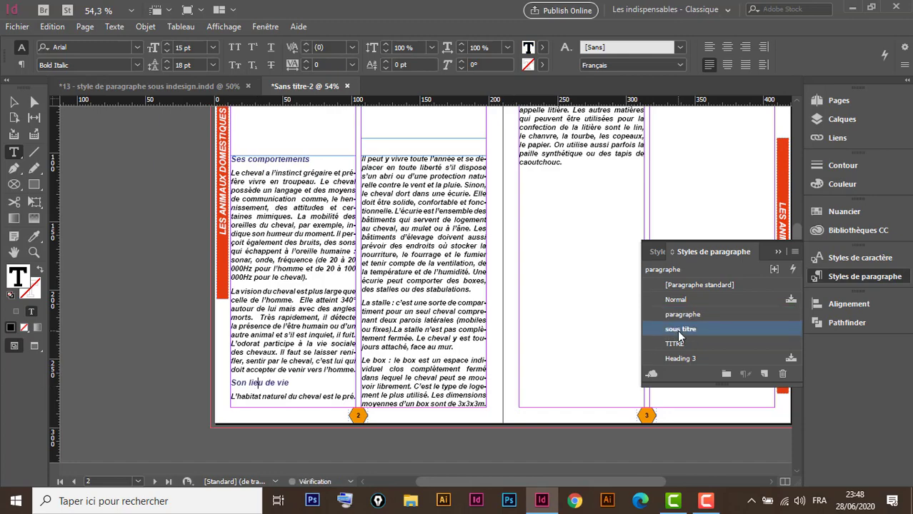
- Apply the sous titre style to the GLUCIDES, LES VITAMINES, LIPIDES and PROTÉINES headings in the dog article on page 4
scroll(402, 264, "up", 1)
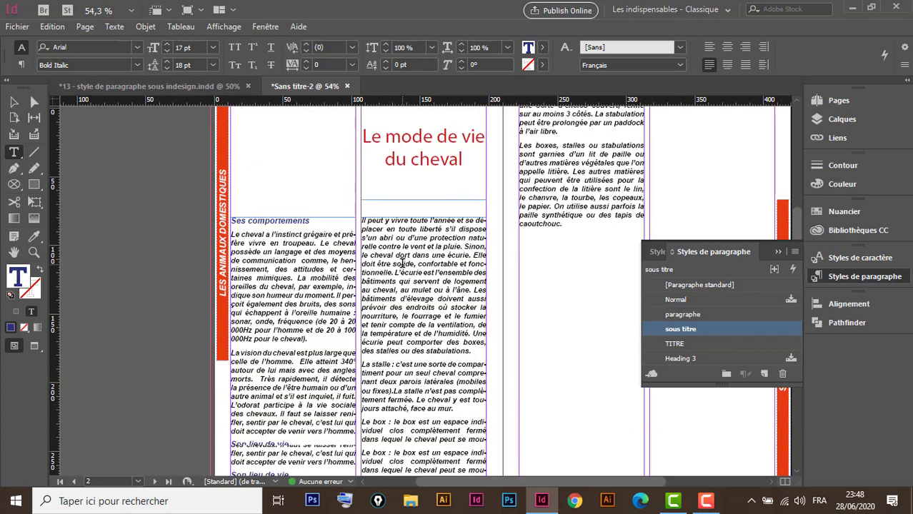
scroll(362, 246, "down", 6)
scroll(362, 245, "down", 1)
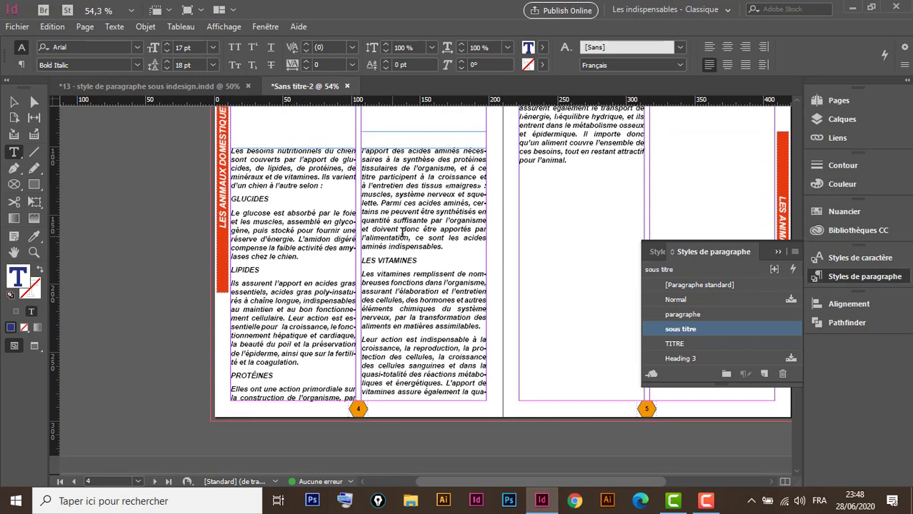
left_click(258, 199)
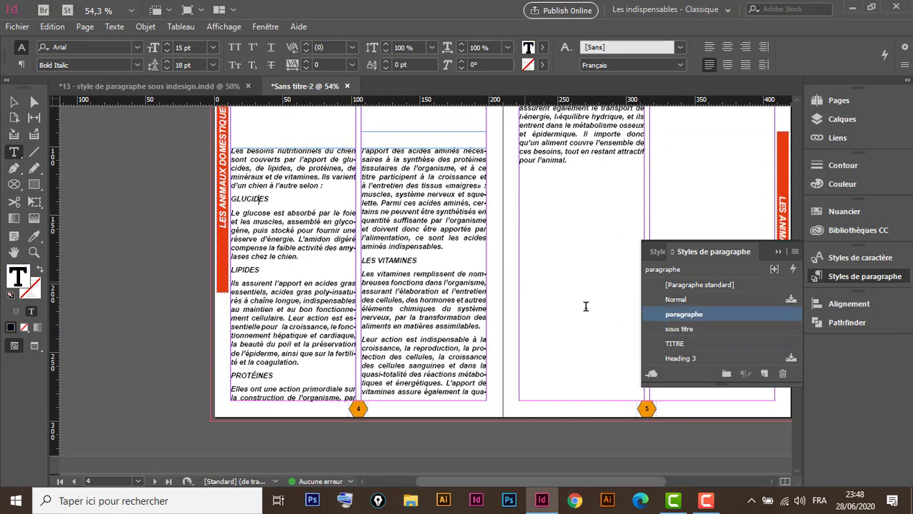
left_click(675, 328)
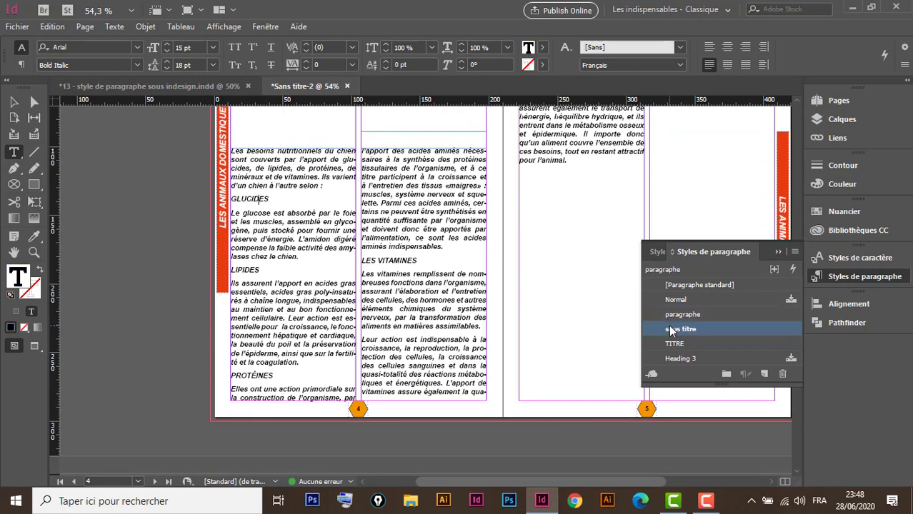
left_click(401, 262)
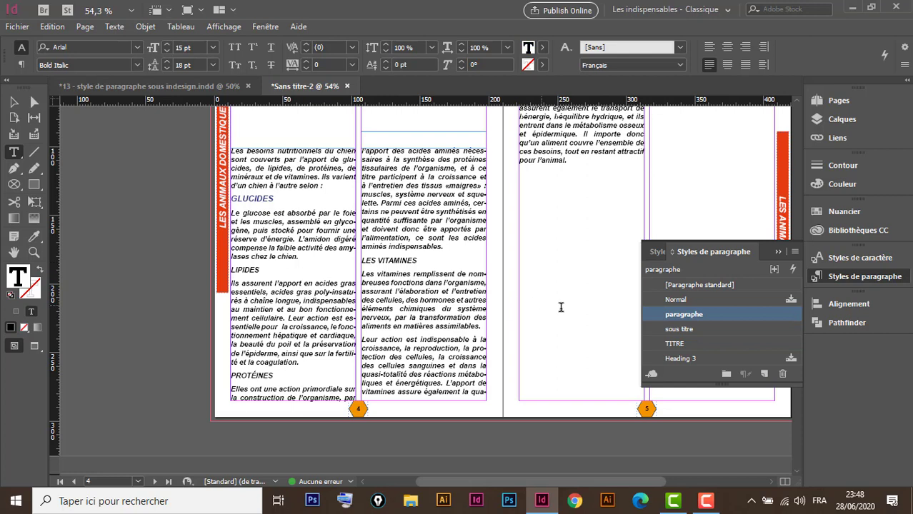
left_click(674, 328)
left_click(249, 270)
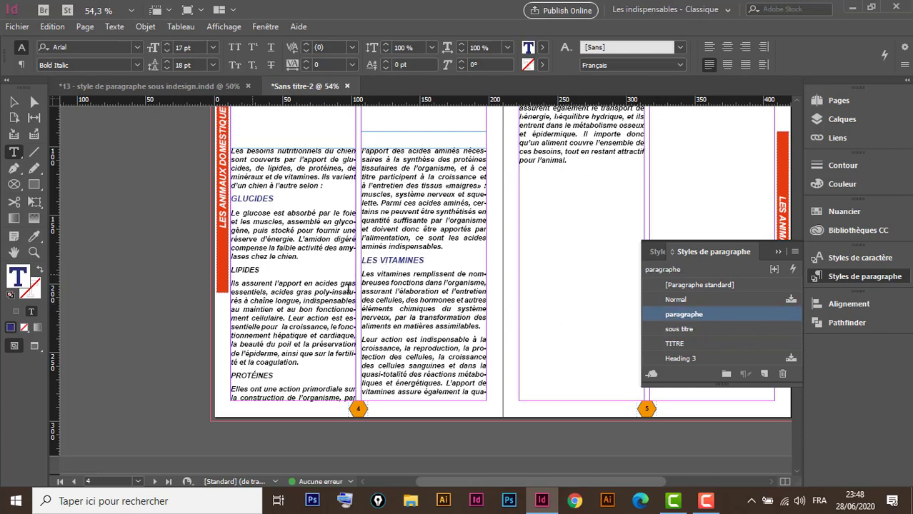
left_click(679, 329)
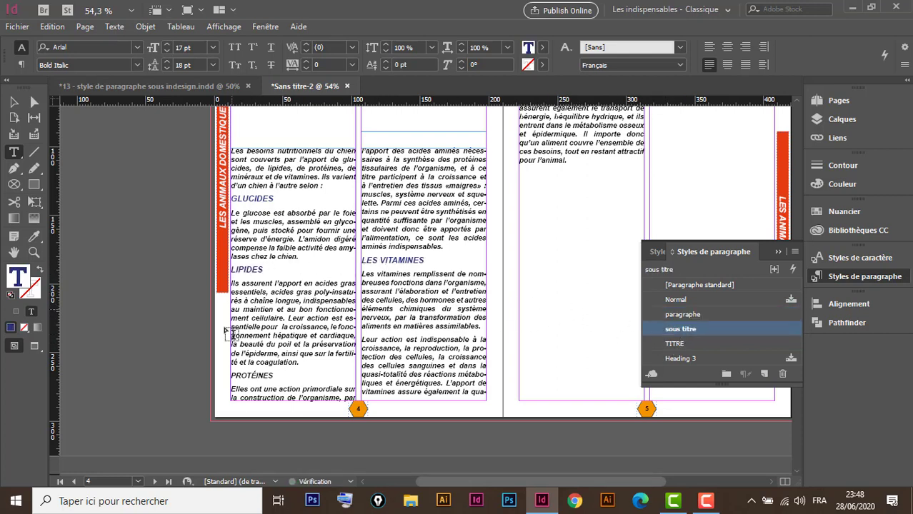
left_click(258, 374)
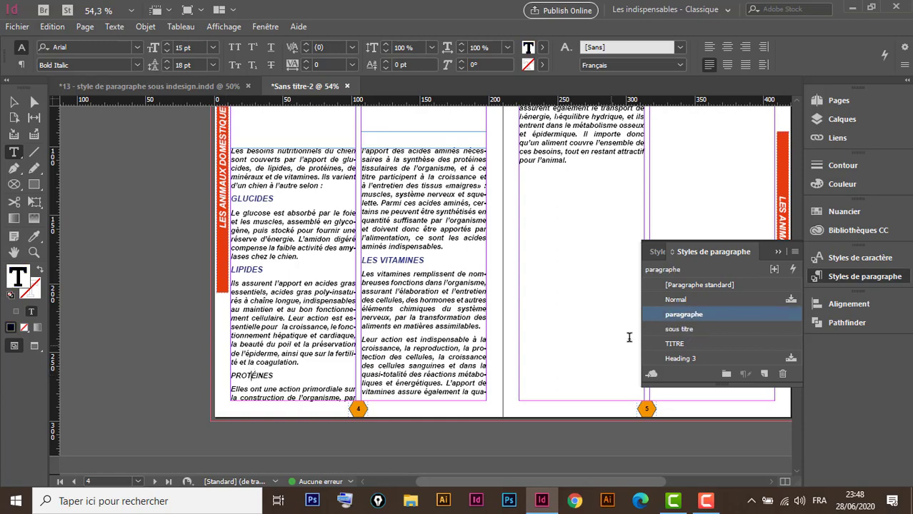
left_click(684, 330)
- Apply the sous titre style to the "La moulée" and "Les grains" headings in the bird article on page 6
scroll(441, 295, "down", 2)
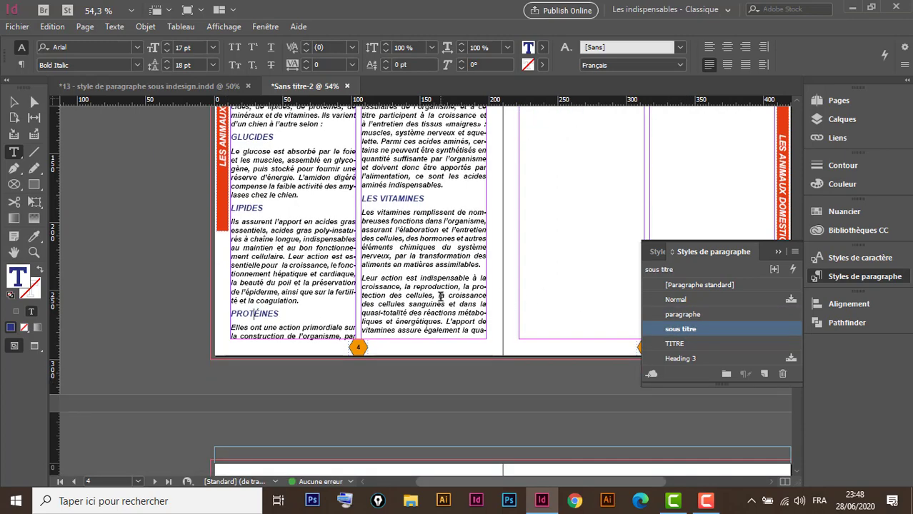
scroll(439, 295, "down", 12)
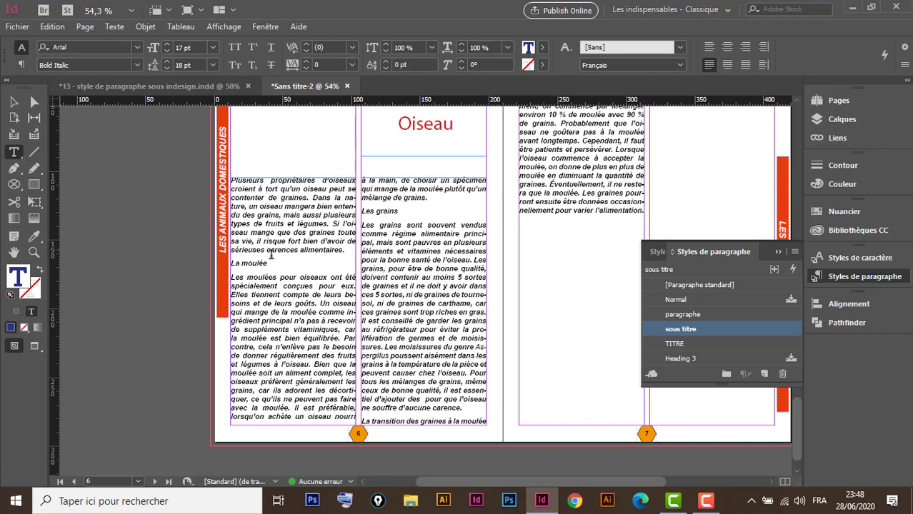
left_click(252, 264)
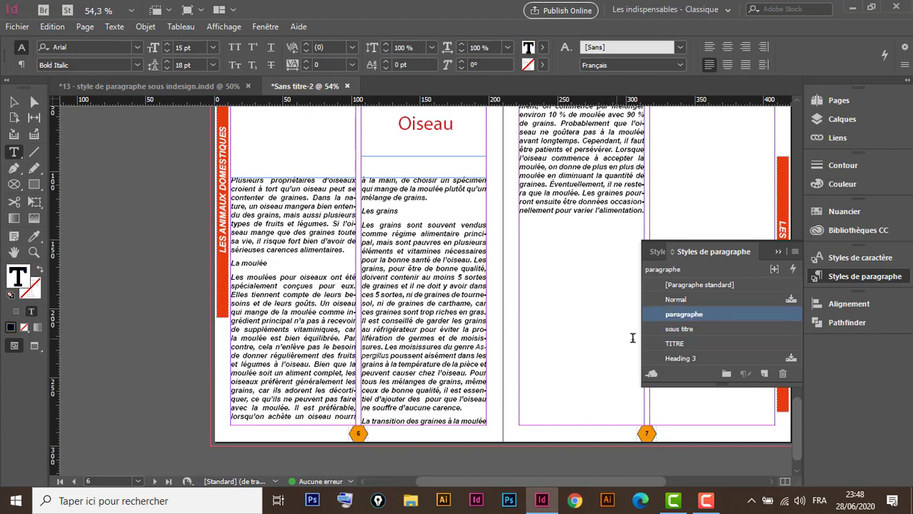
left_click(676, 329)
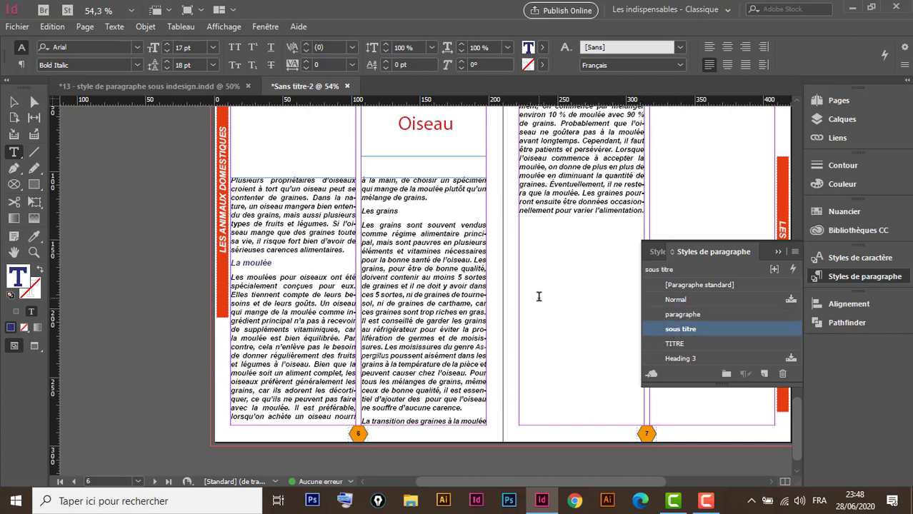
left_click(383, 212)
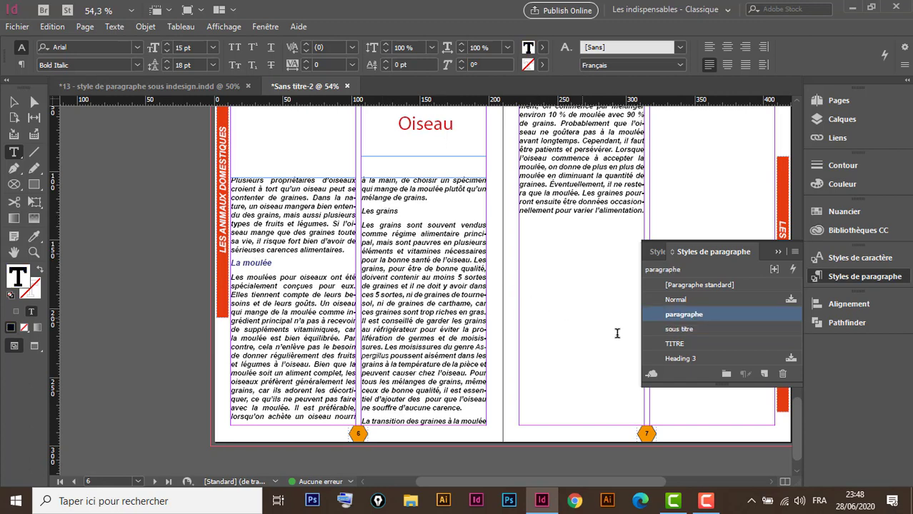
left_click(675, 332)
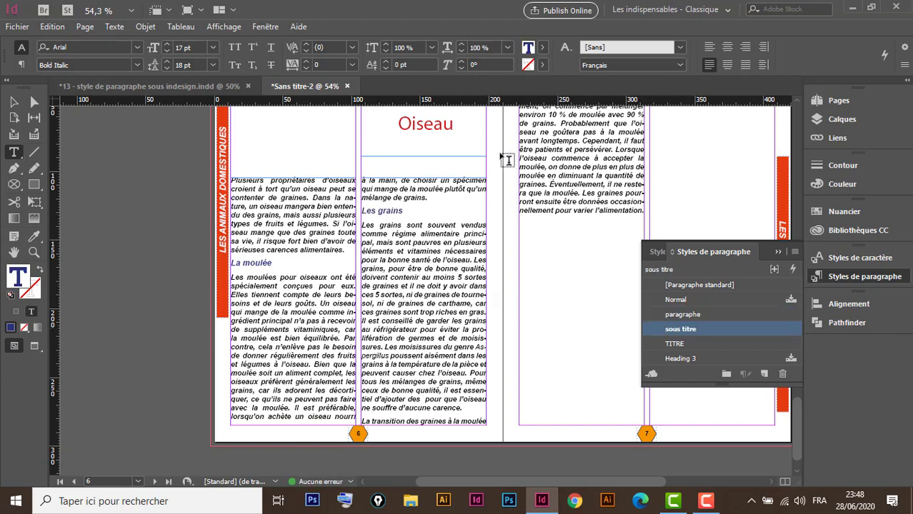
- Set the "Ses comportements" heading in the horse article on page 2 to 18 pt in green C=75 M=5 J=100 N=0
left_click(13, 104)
scroll(391, 261, "up", 10)
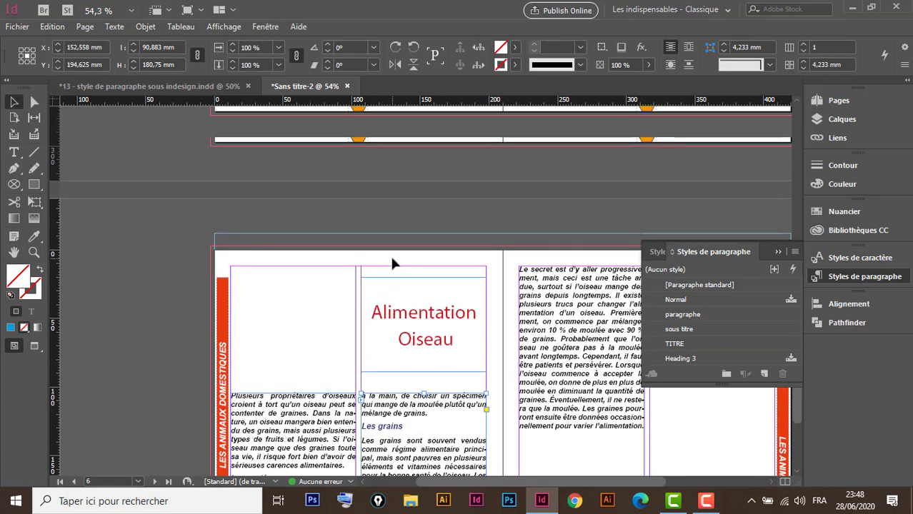
scroll(391, 262, "up", 5)
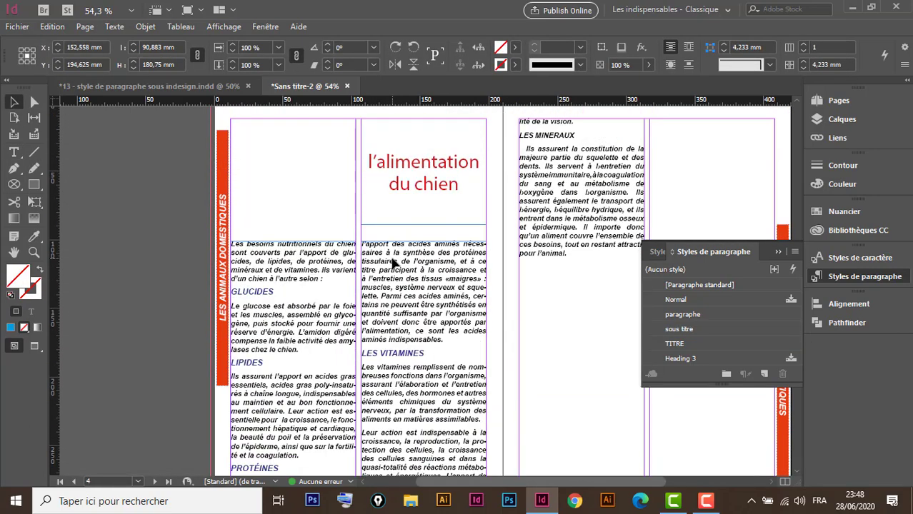
scroll(395, 258, "up", 10)
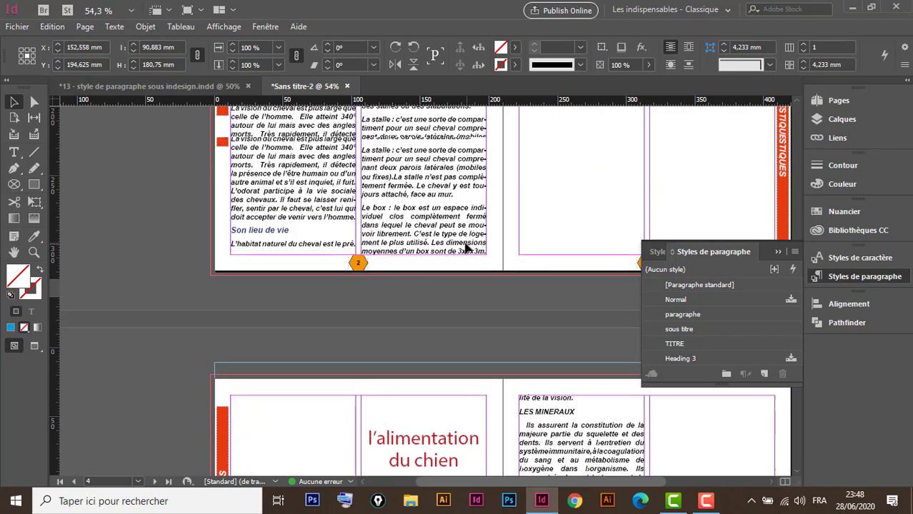
scroll(466, 246, "up", 5)
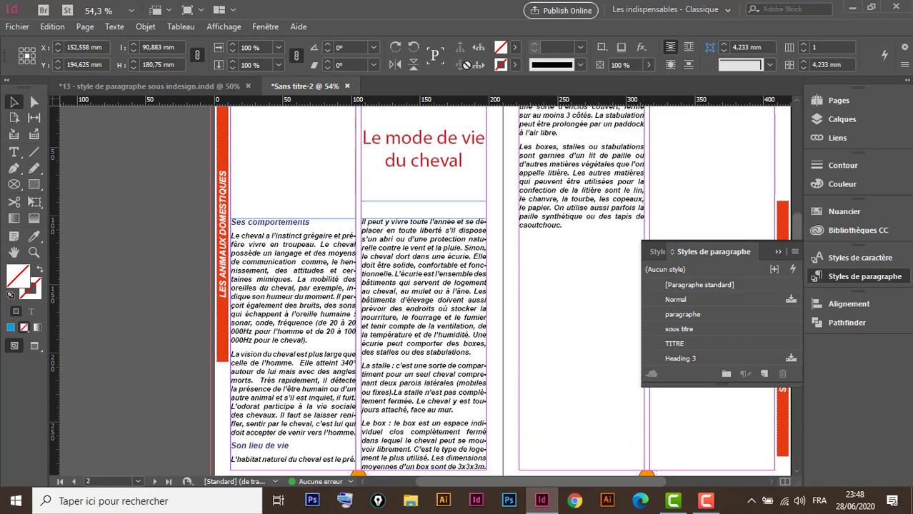
triple_click(282, 224)
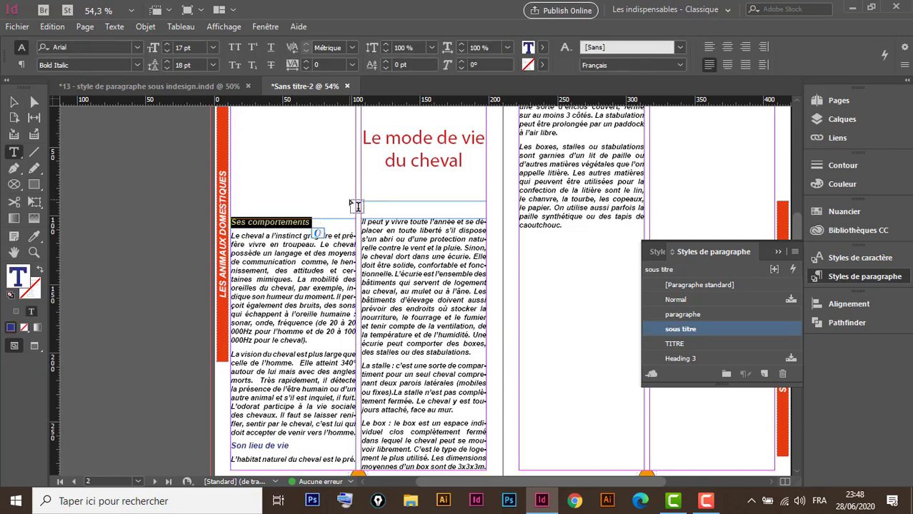
left_click(542, 49)
left_click(452, 192)
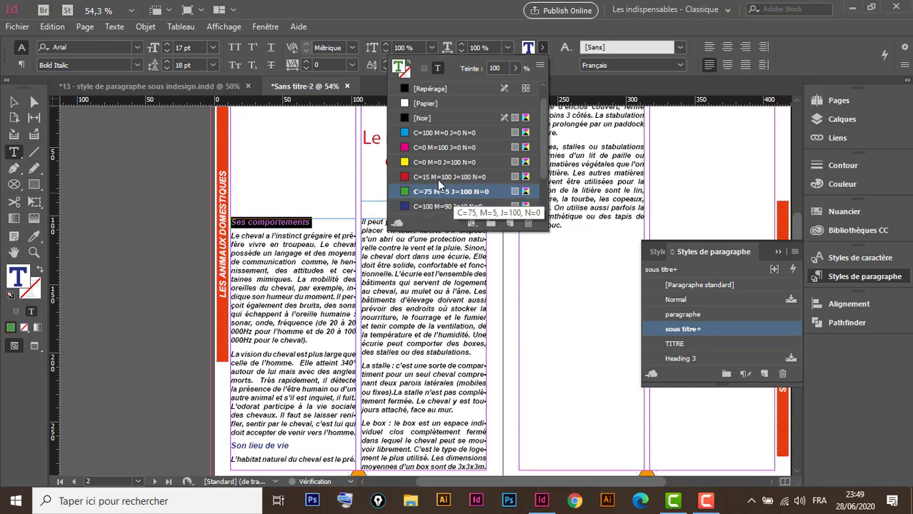
left_click(168, 44)
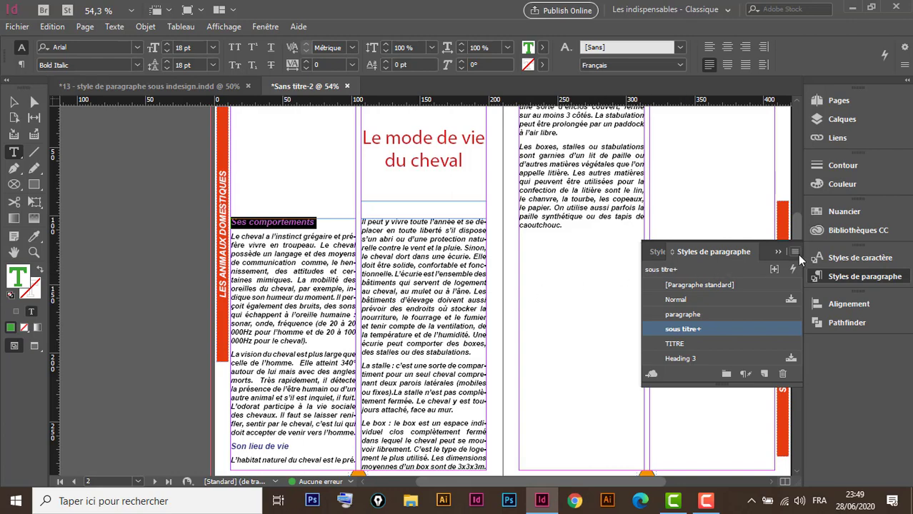
- Redefine the sous titre style from the modified "Ses comportements" heading and check the headings in the dog and bird articles
scroll(454, 307, "down", 10)
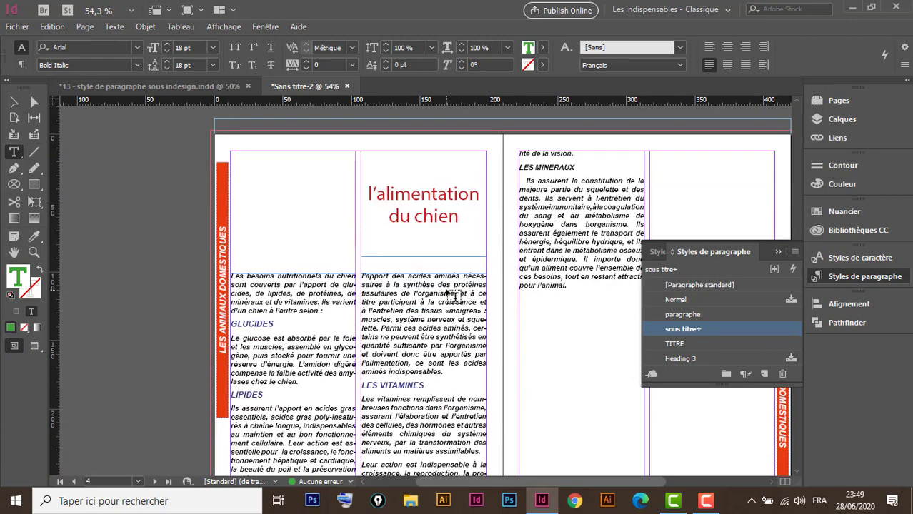
scroll(377, 247, "up", 1)
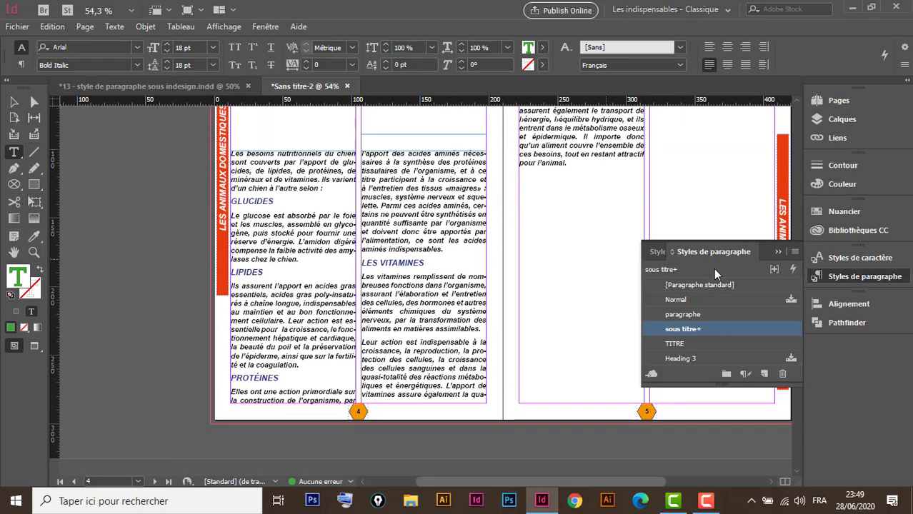
left_click(795, 251)
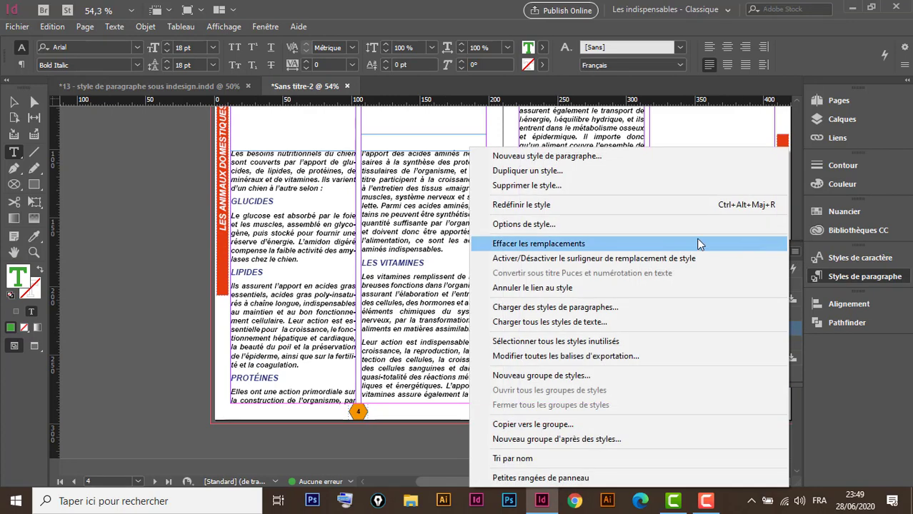
left_click(559, 212)
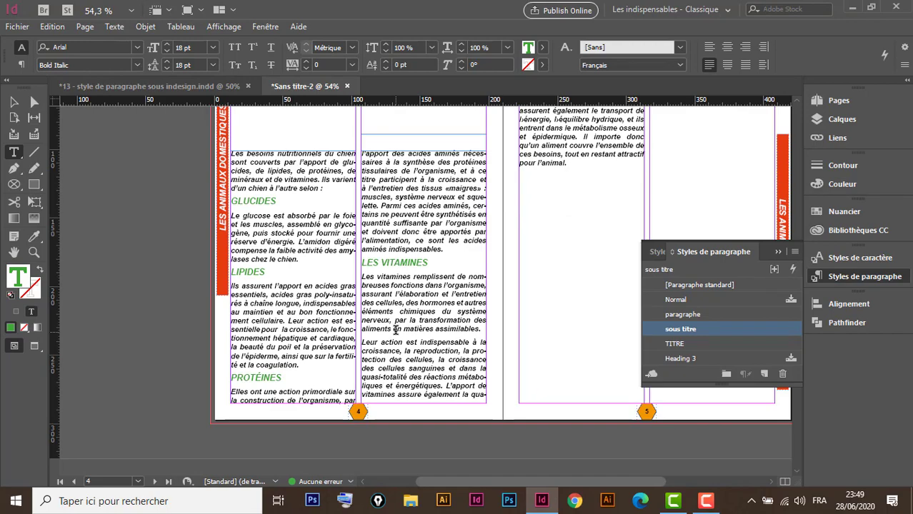
scroll(393, 327, "down", 12)
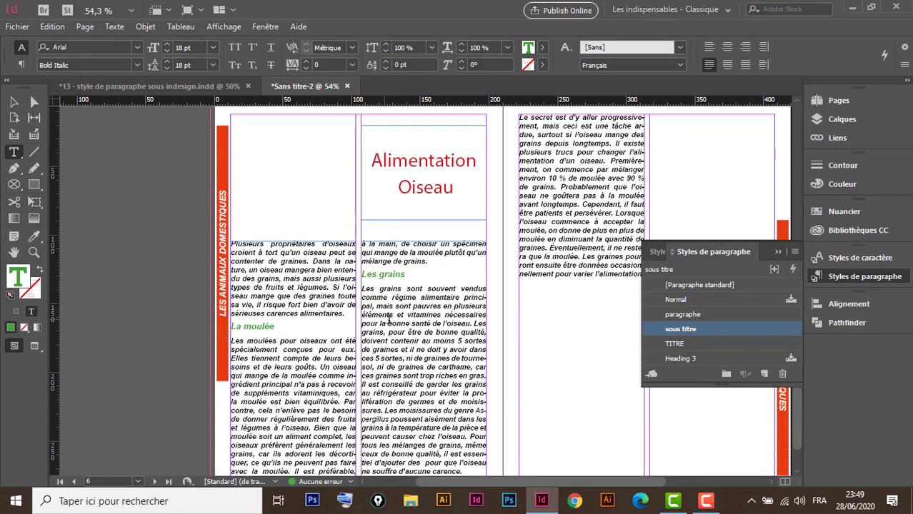
scroll(397, 323, "down", 3)
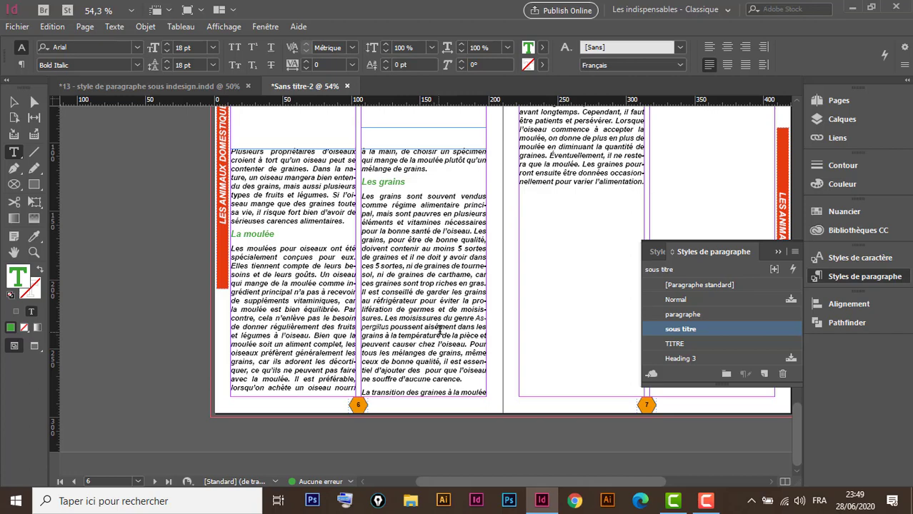
- Edit the sous titre paragraph style to a 19 pt font size and the blue character colour C=100 M=90 J=10 N=0
left_click(15, 102)
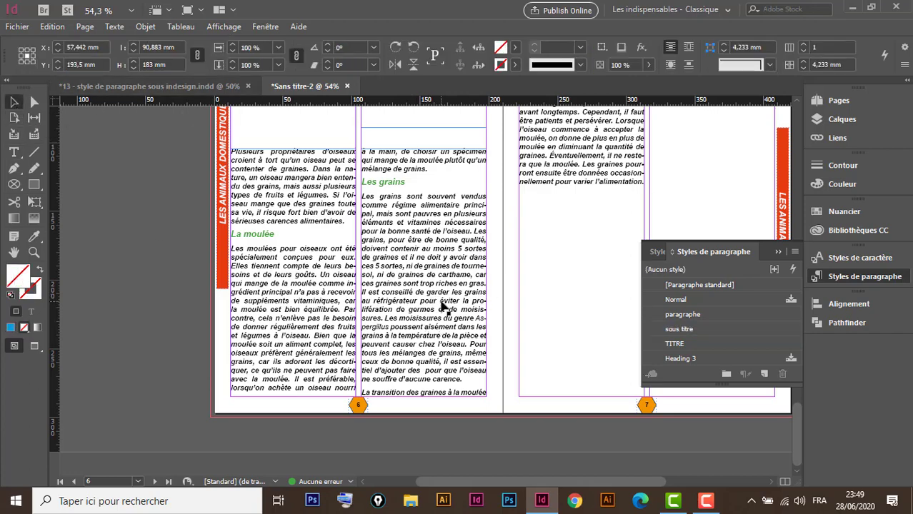
scroll(441, 307, "up", 7)
scroll(441, 307, "up", 15)
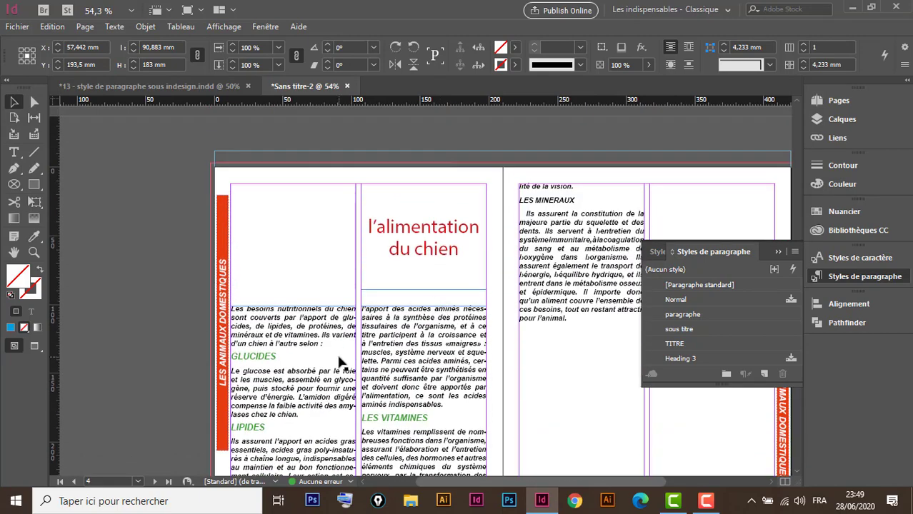
double_click(722, 330)
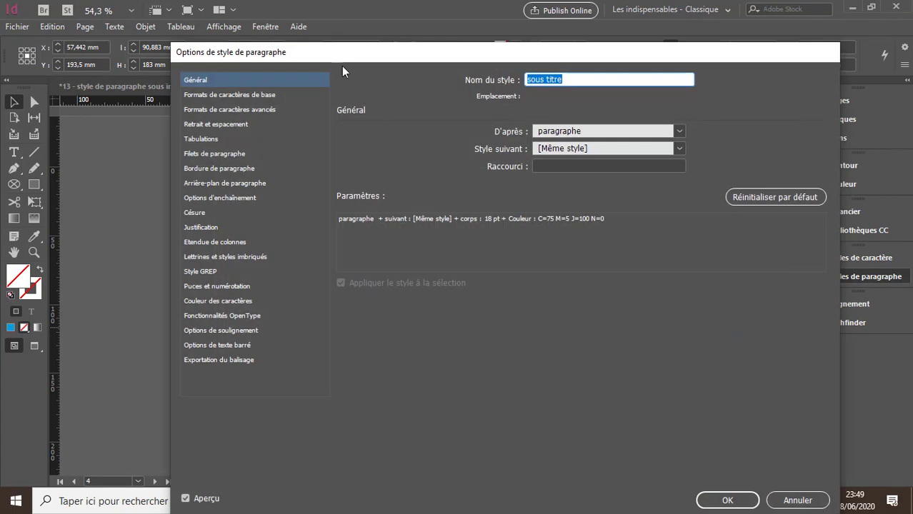
left_click_drag(341, 65, 533, 72)
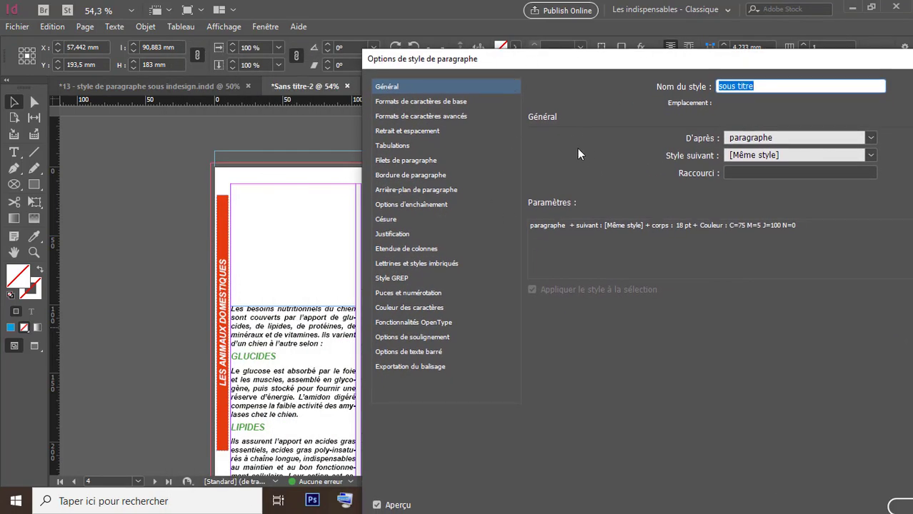
left_click(419, 102)
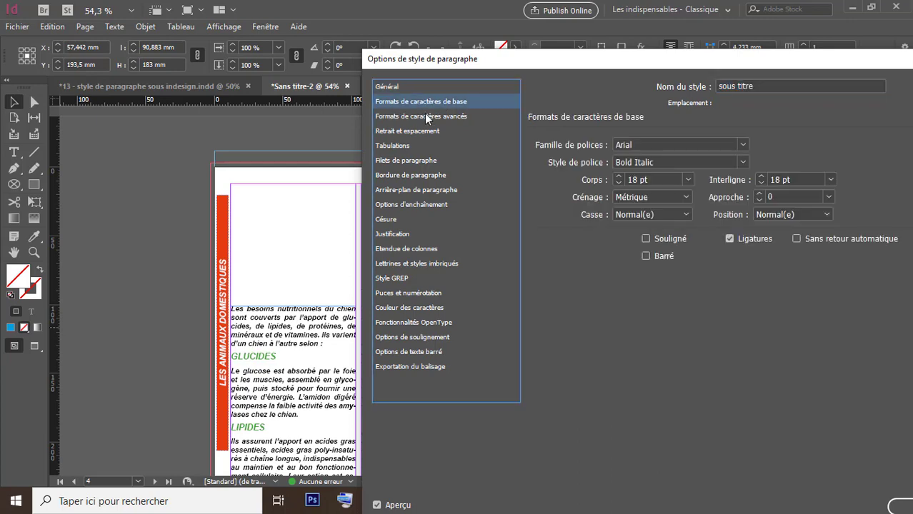
left_click(619, 175)
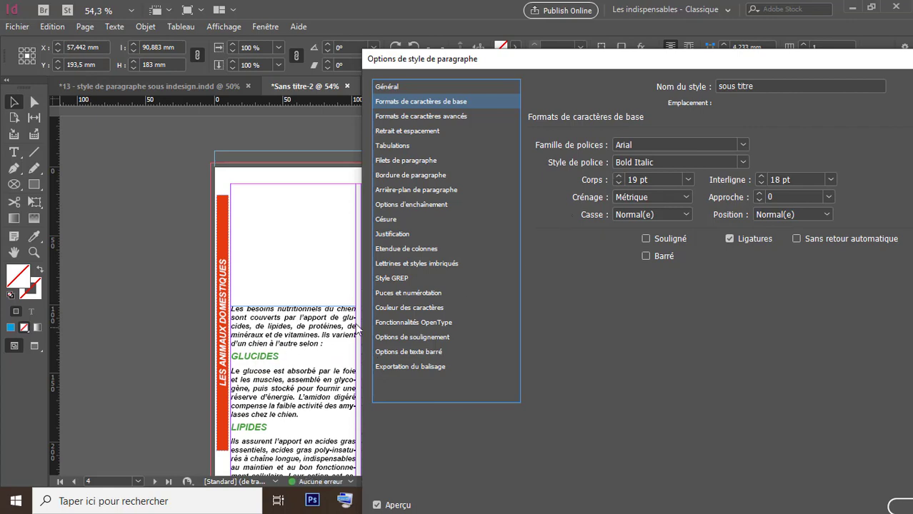
left_click(420, 308)
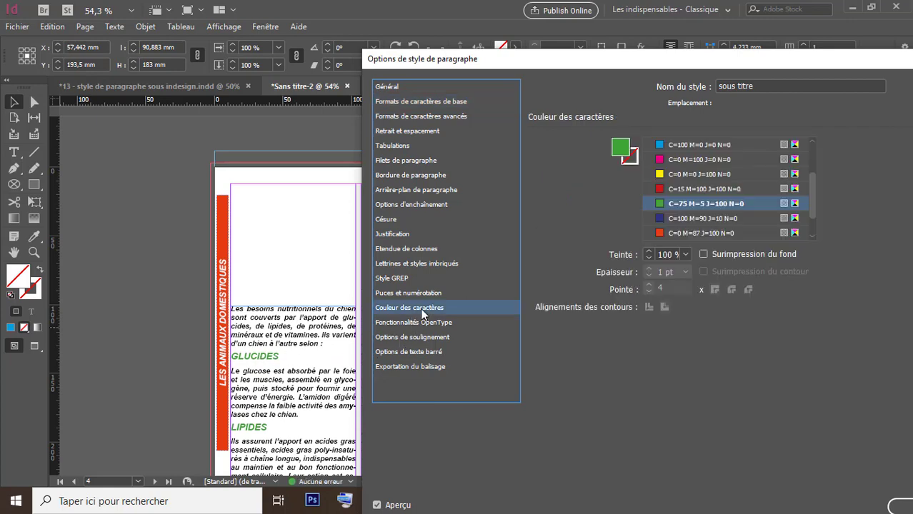
left_click(697, 218)
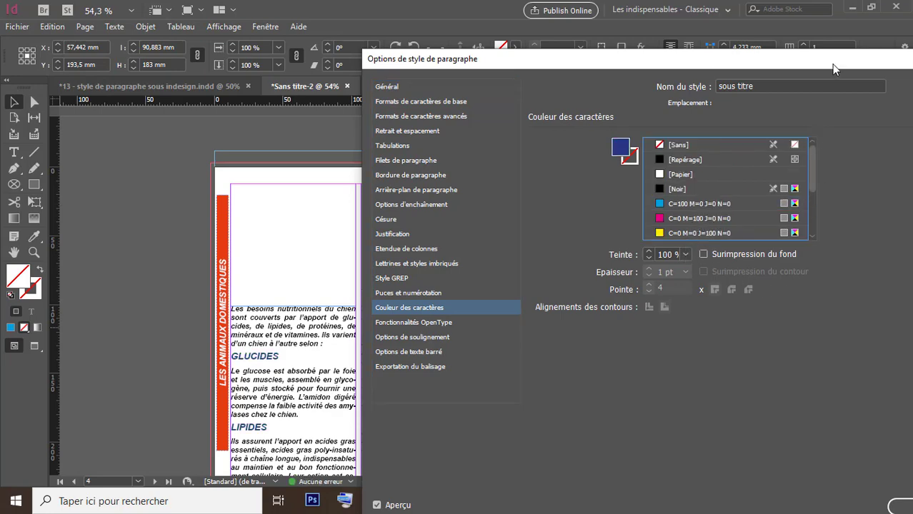
key("Return")
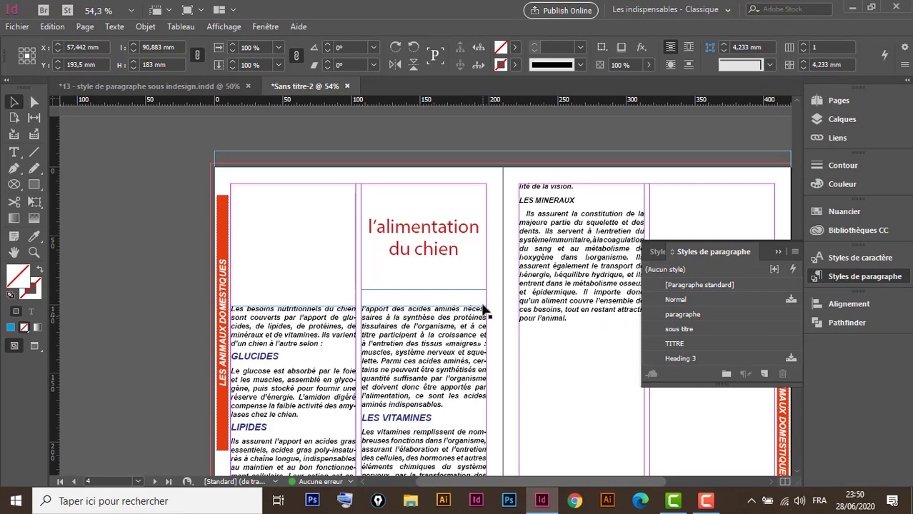
- Review the subheadings in the horse, dog and bird articles on pages 2, 4 and 6
scroll(484, 309, "up", 10)
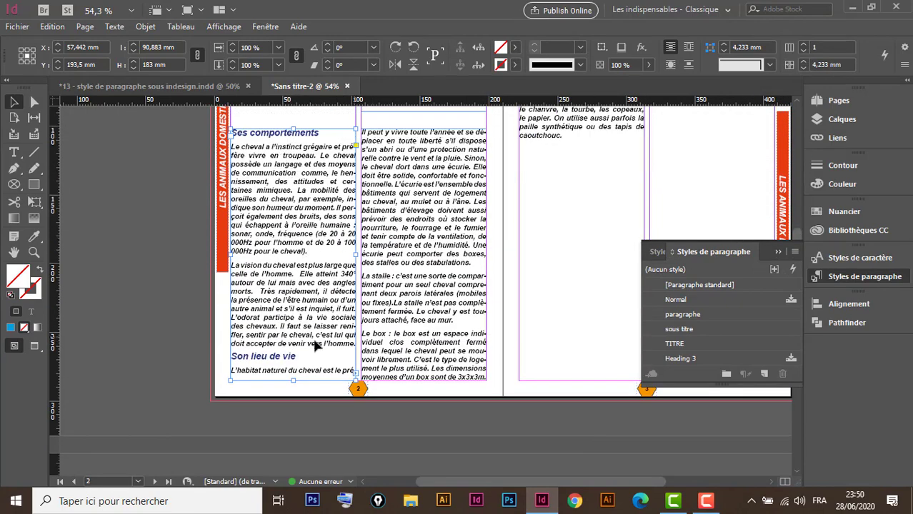
scroll(419, 347, "down", 10)
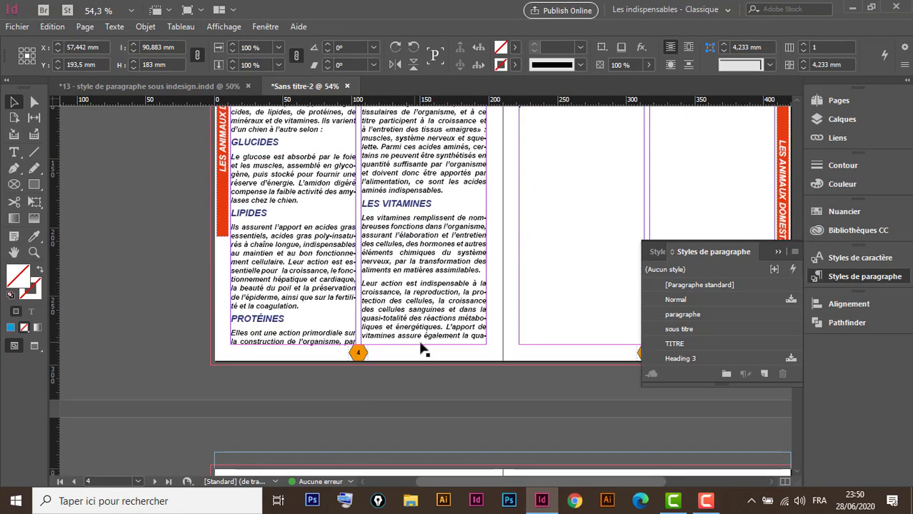
scroll(421, 349, "down", 10)
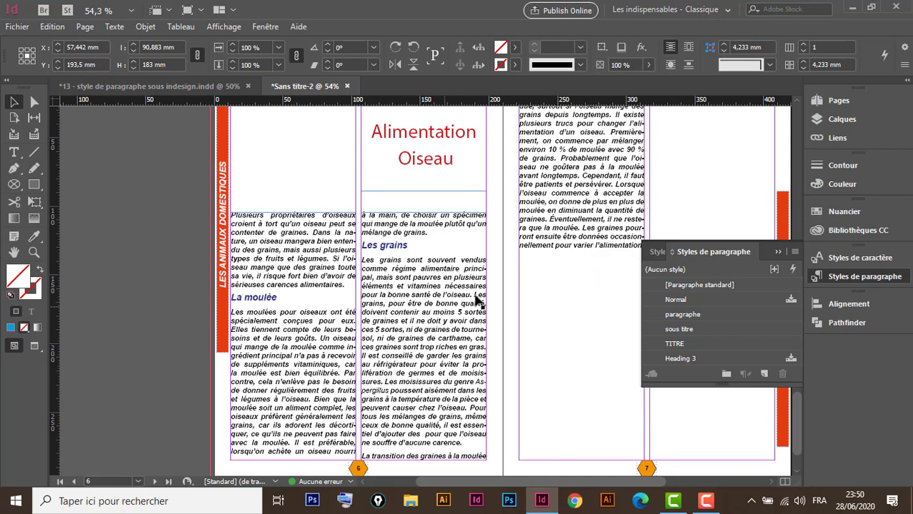
scroll(522, 309, "up", 10)
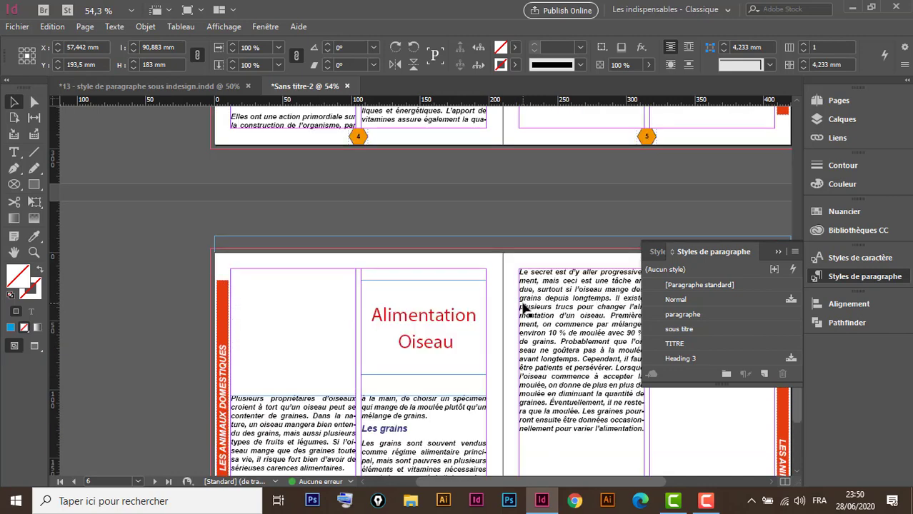
scroll(522, 309, "up", 2)
scroll(463, 260, "up", 6)
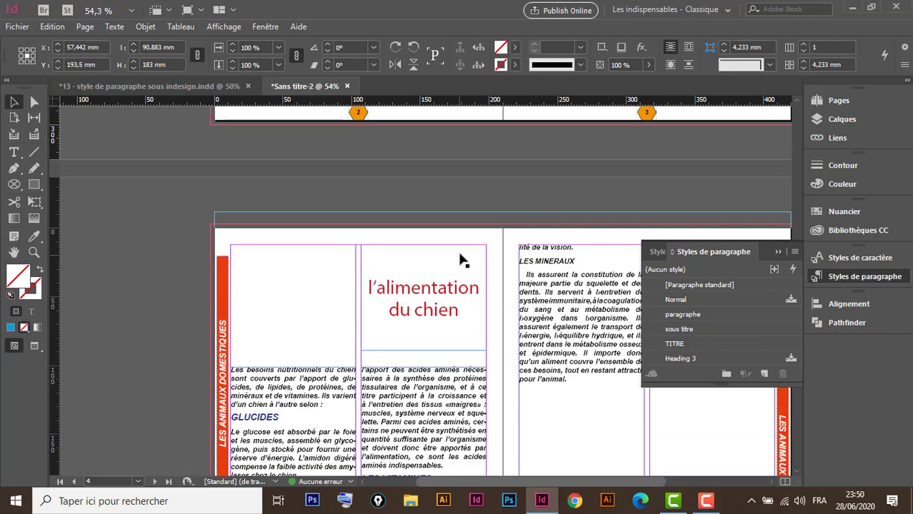
scroll(462, 248, "up", 2)
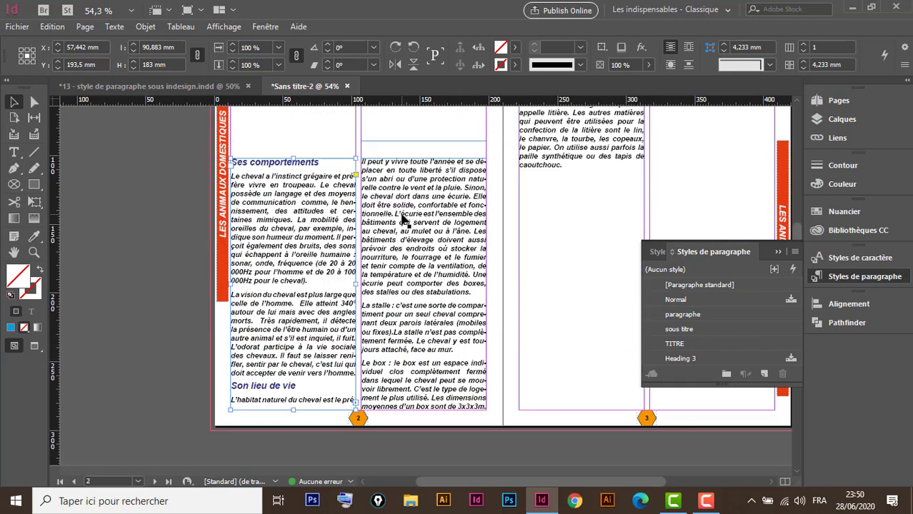
- Set the first body paragraph under "Ses comportements" in the horse article on page 2 to Arial Italic
triple_click(298, 229)
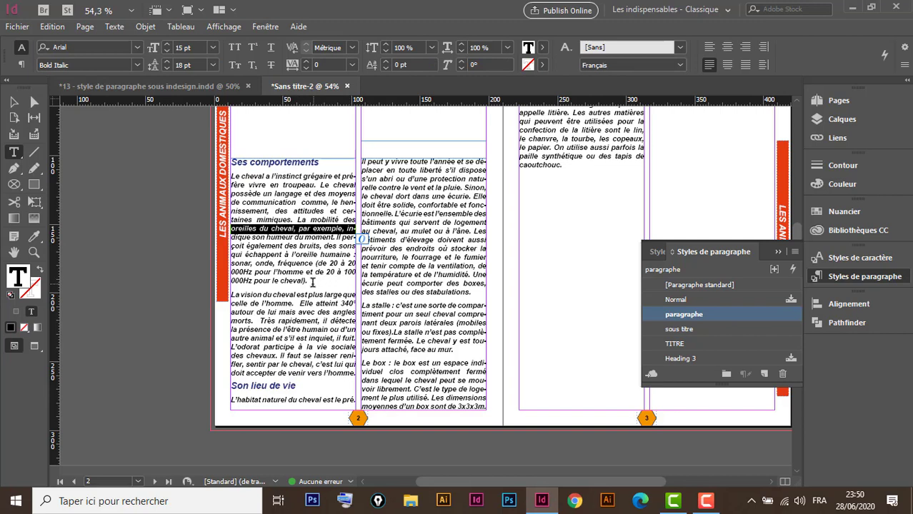
left_click_drag(313, 281, 222, 173)
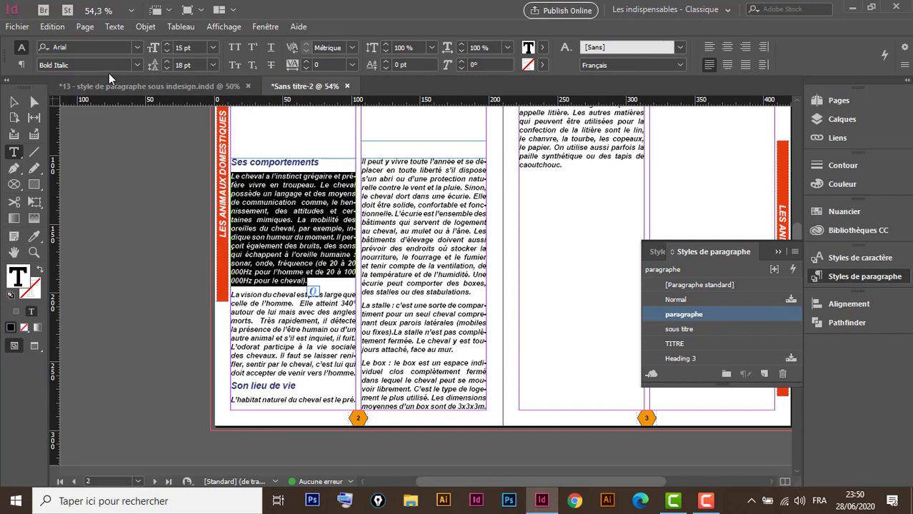
left_click(138, 62)
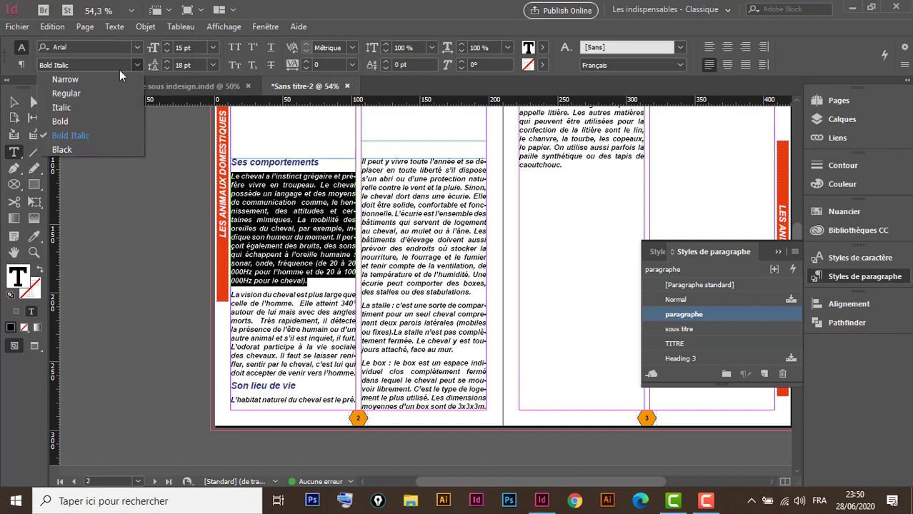
left_click(73, 107)
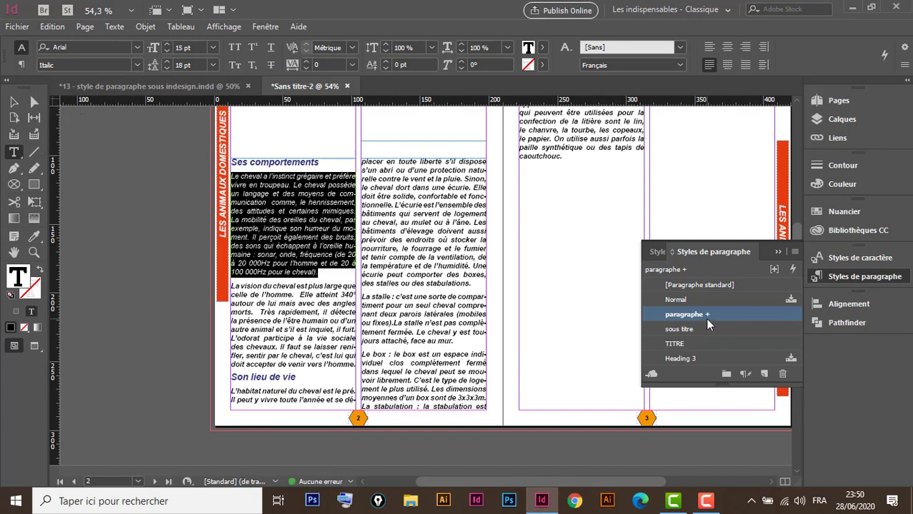
- Redefine the paragraphe style from the modified horse paragraph and check the text of the dog and bird articles
left_click(795, 252)
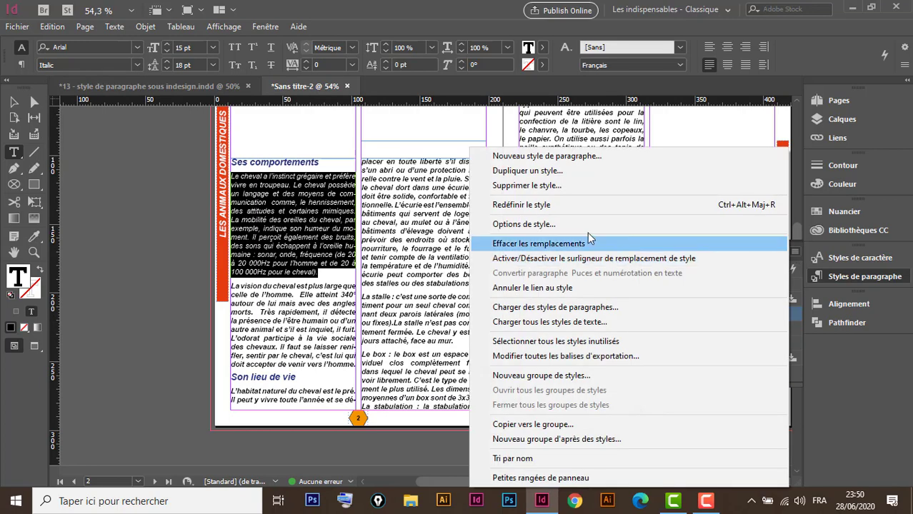
left_click(545, 206)
scroll(390, 257, "down", 3)
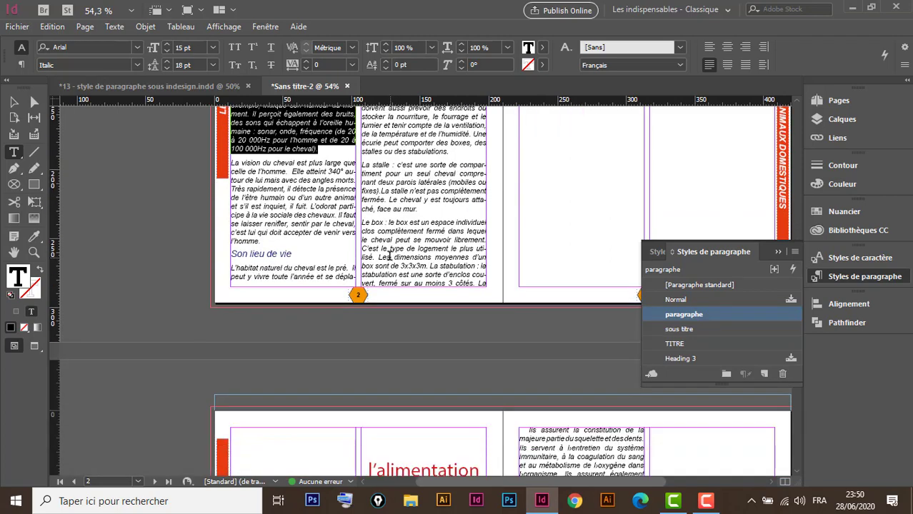
scroll(390, 257, "down", 10)
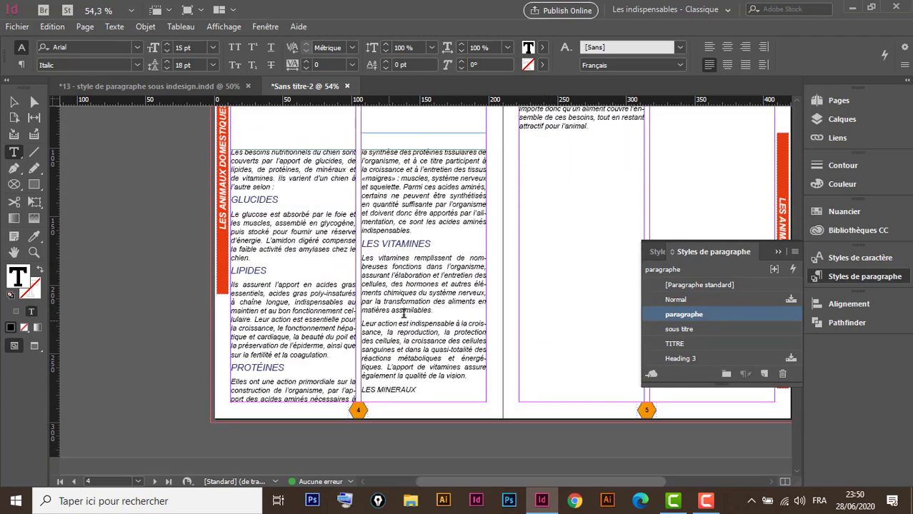
scroll(403, 314, "down", 12)
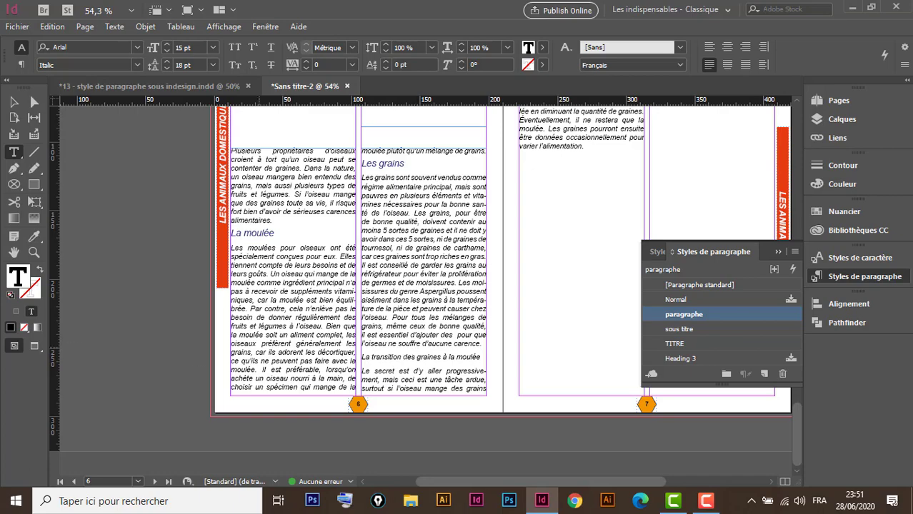
- Return to the horse article on page 2 and compare its layout with the 13 - style de paragraphe sous indesign.indd document
left_click(13, 102)
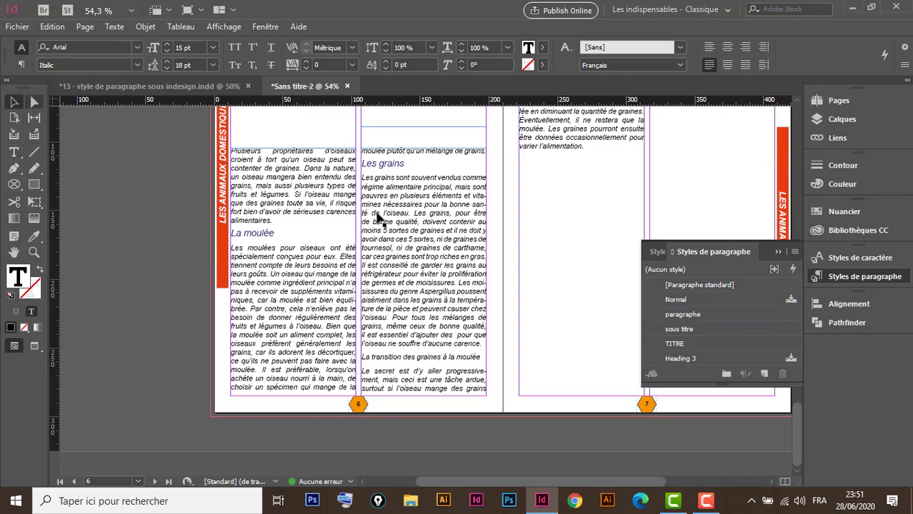
scroll(411, 260, "up", 10)
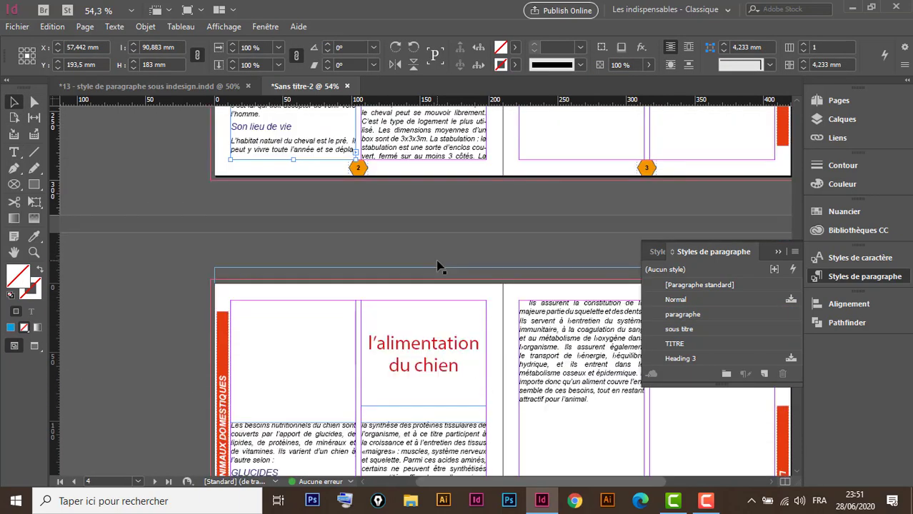
scroll(439, 262, "up", 8)
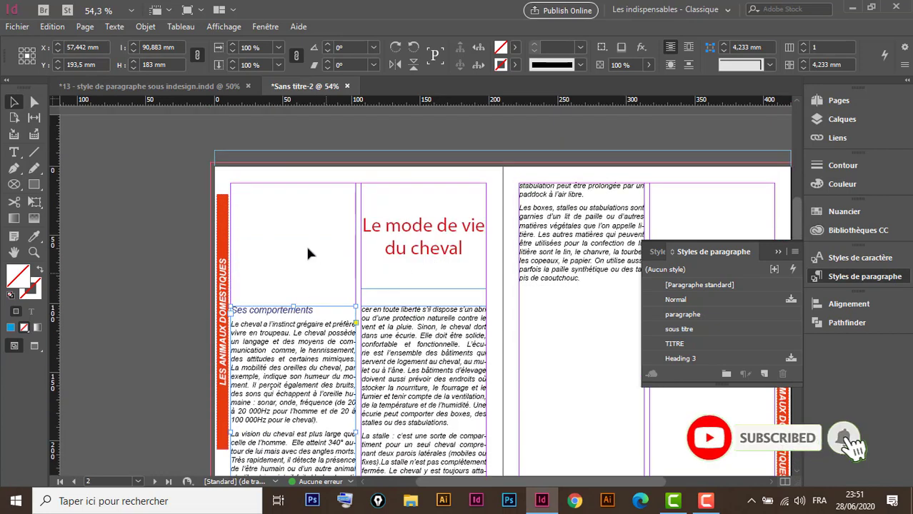
left_click(161, 88)
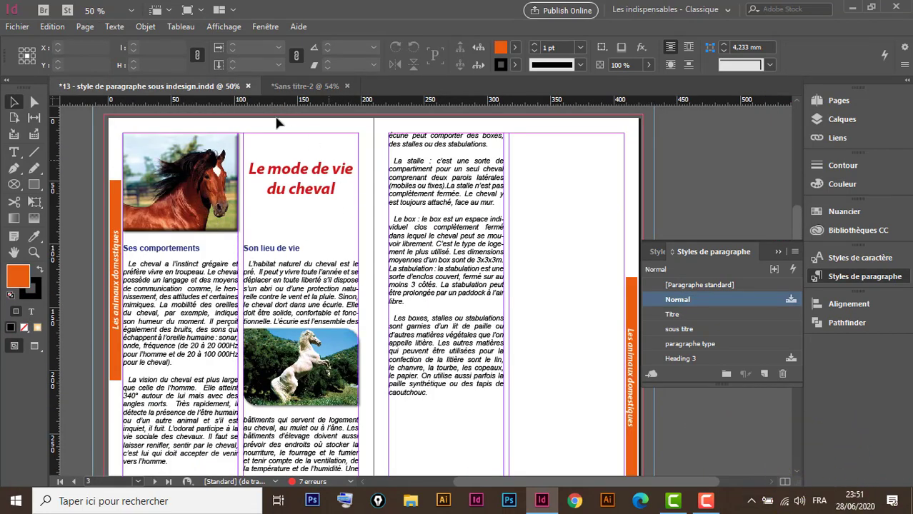
left_click(305, 87)
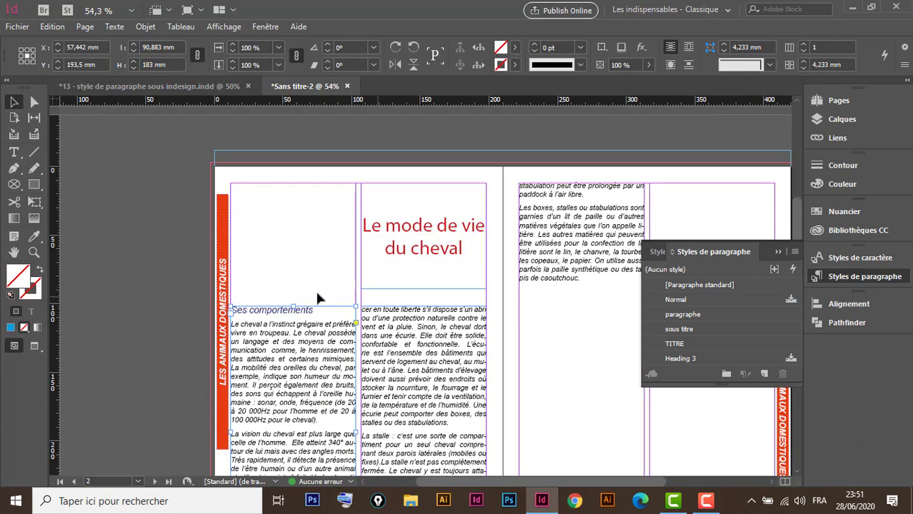
left_click(162, 84)
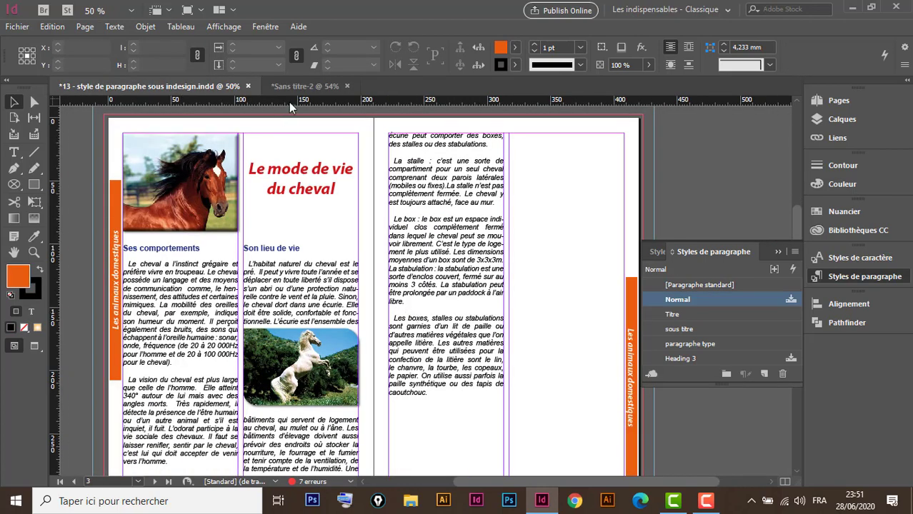
left_click(300, 86)
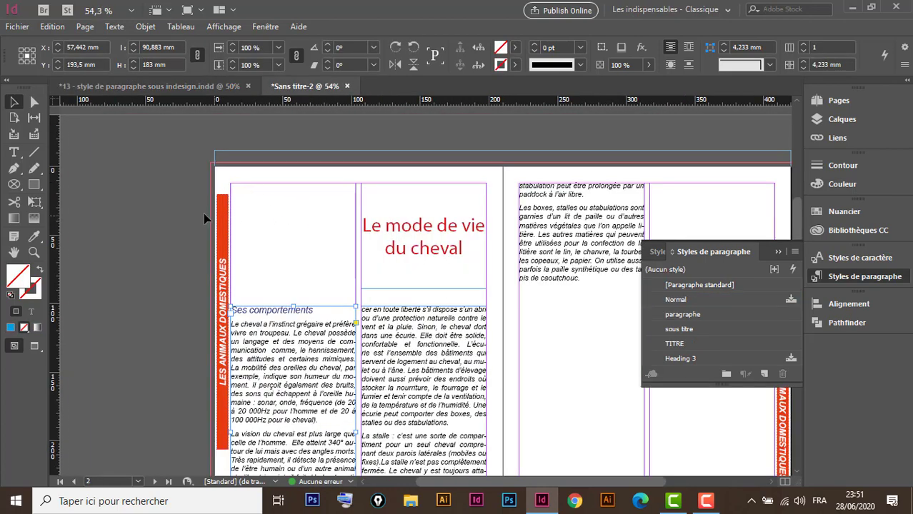
- Load the brown horse photo 246893_QZ2YR3KEYARUTACREYATVQJOOH4VGC_cheval_bai1_H171752_L and the white horse photo 2b2b784f for placing in the horse article
left_click(203, 214)
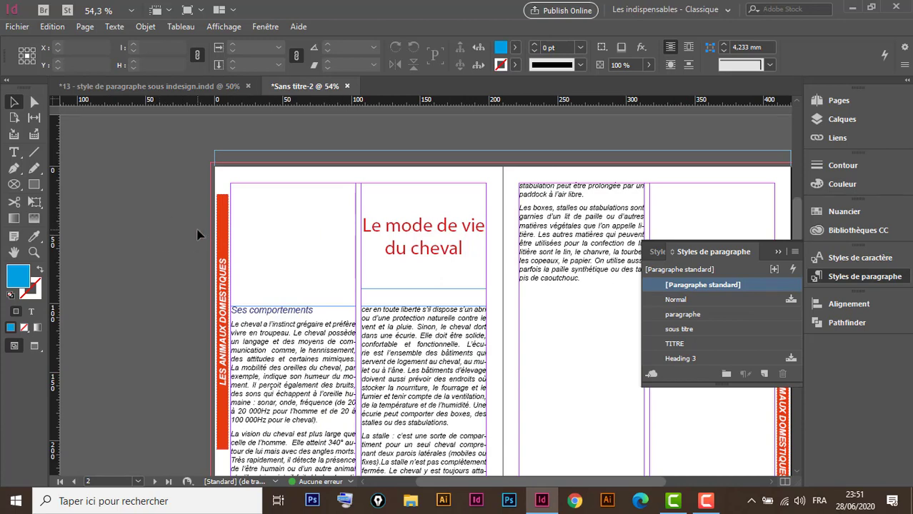
key("ctrl+d")
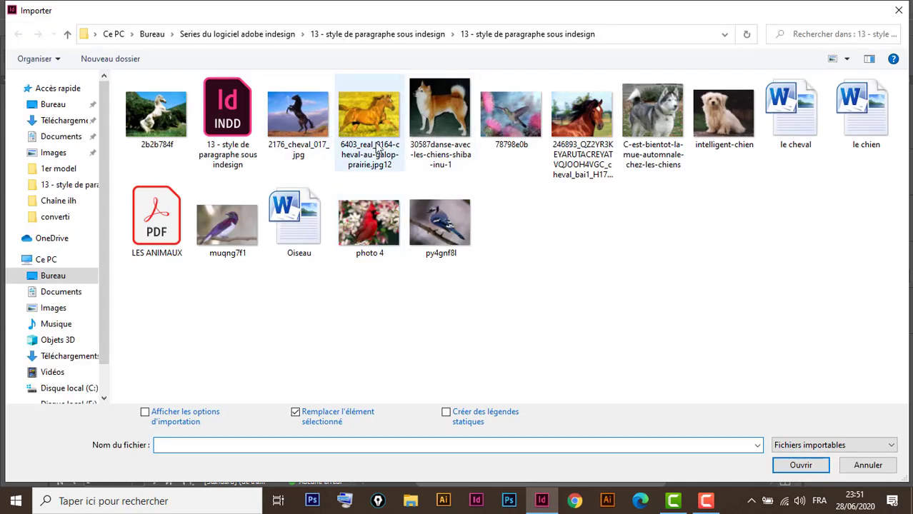
left_click(591, 114)
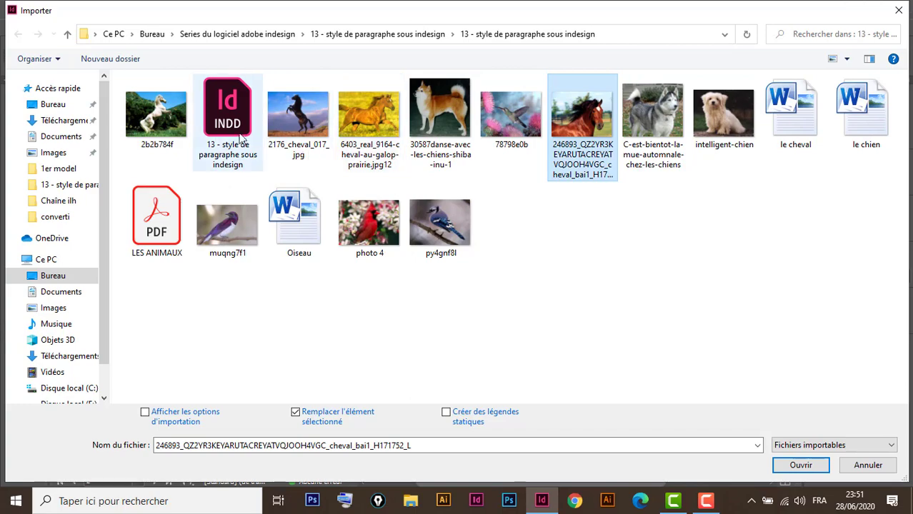
left_click(165, 120, "ctrl")
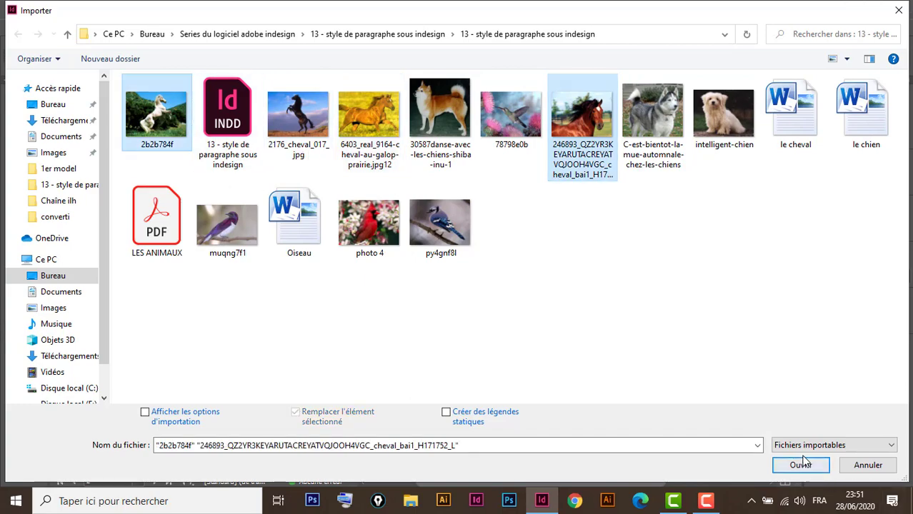
left_click(800, 465)
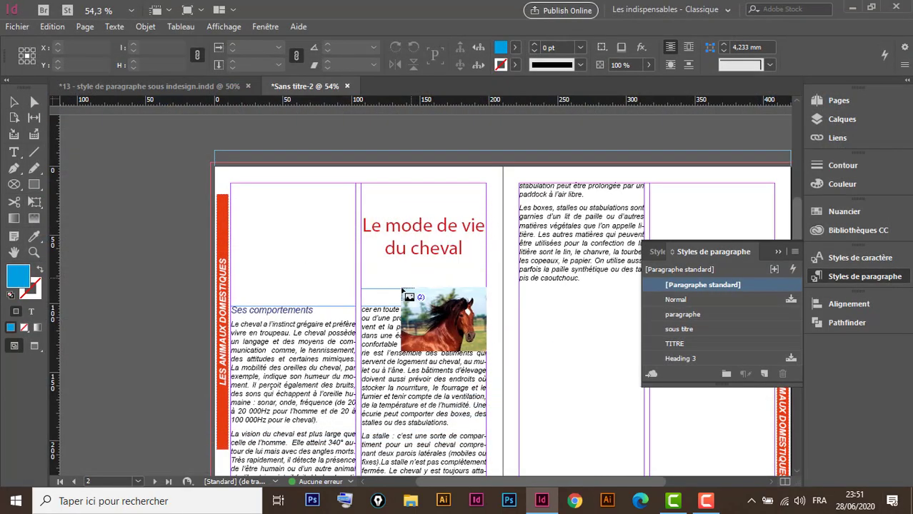
- Place the brown horse photo above "Ses comportements", about 91 by 77 mm, and the white horse photo in the second column, about 91 by 64 mm
left_click_drag(231, 184, 355, 292)
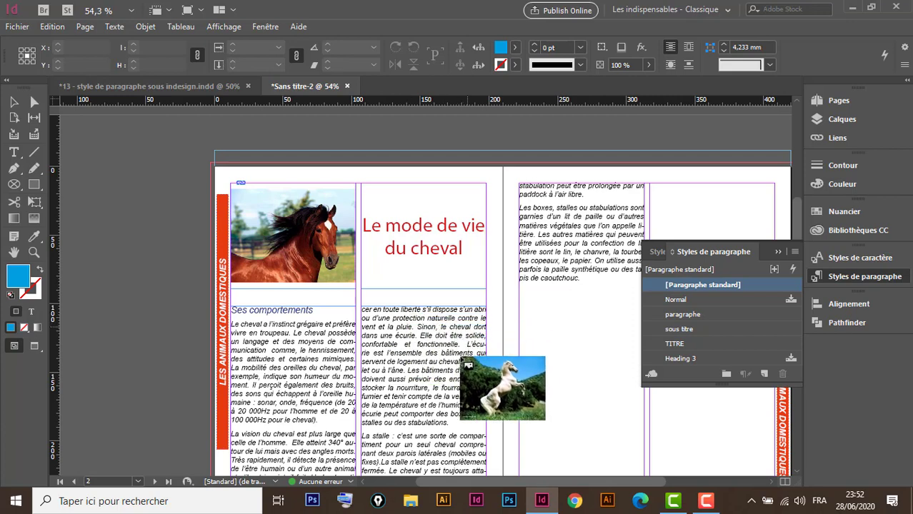
scroll(378, 340, "down", 3)
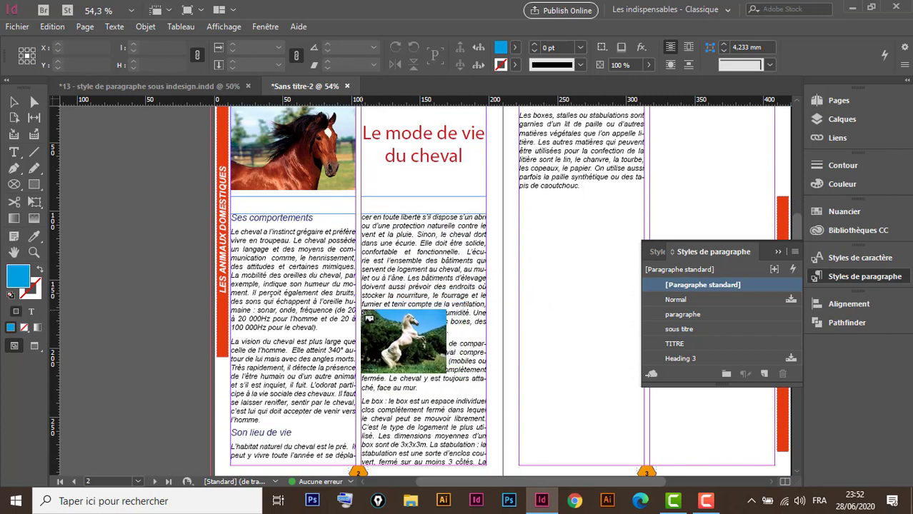
left_click_drag(363, 311, 485, 400)
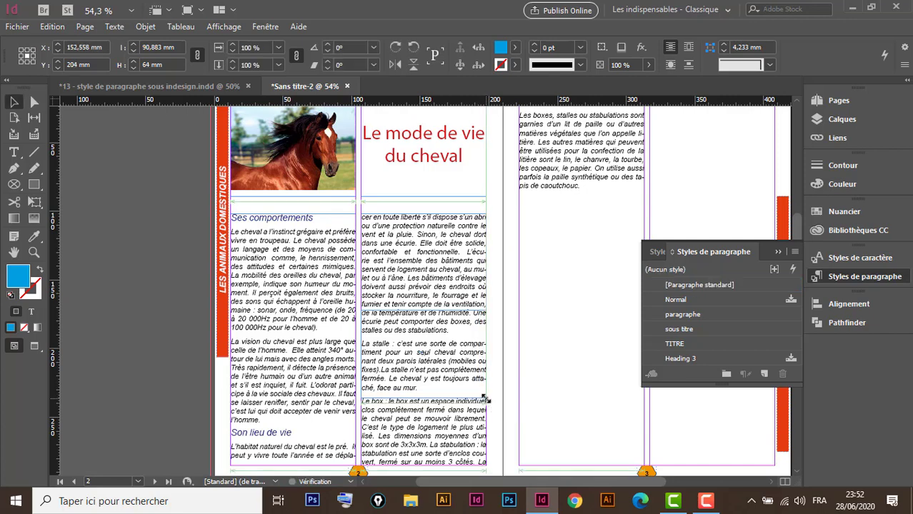
- Fit both horse photos on page 2 so that they fill their frames proportionally
key("ctrl+alt+shift+c")
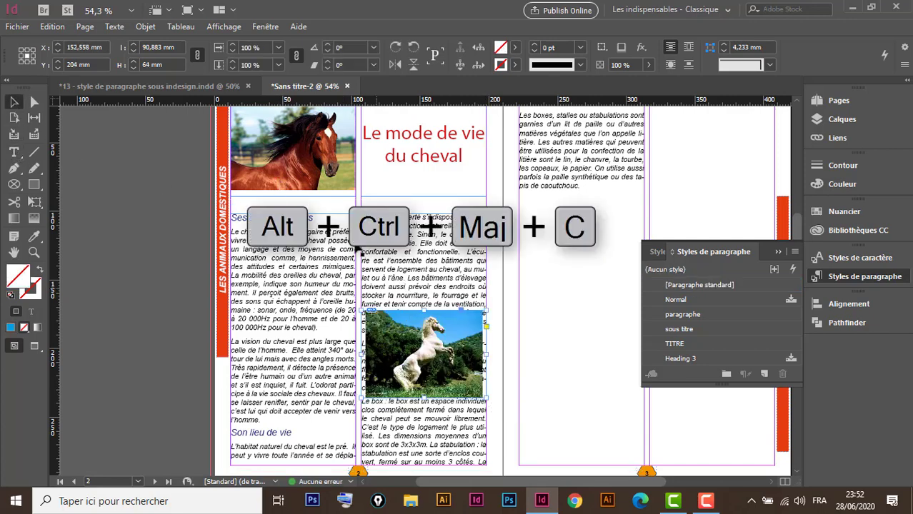
left_click(340, 196)
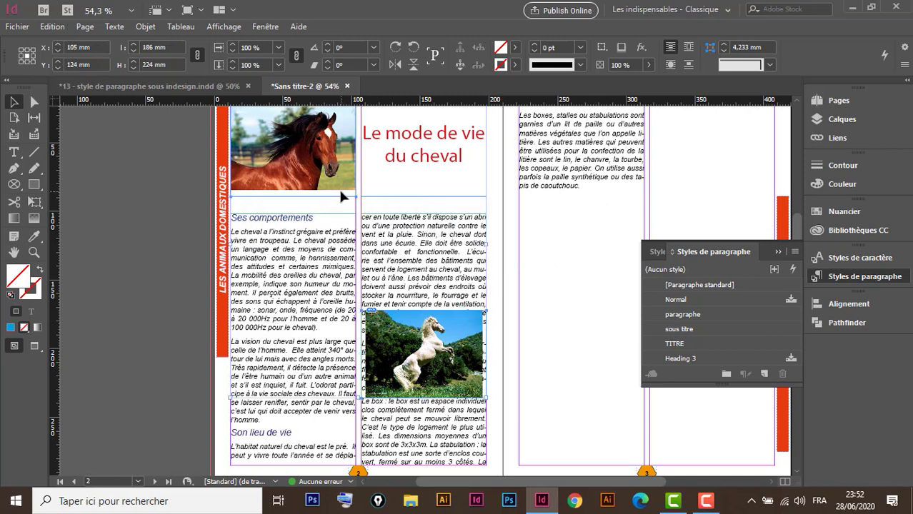
key("ctrl+alt+shift+c")
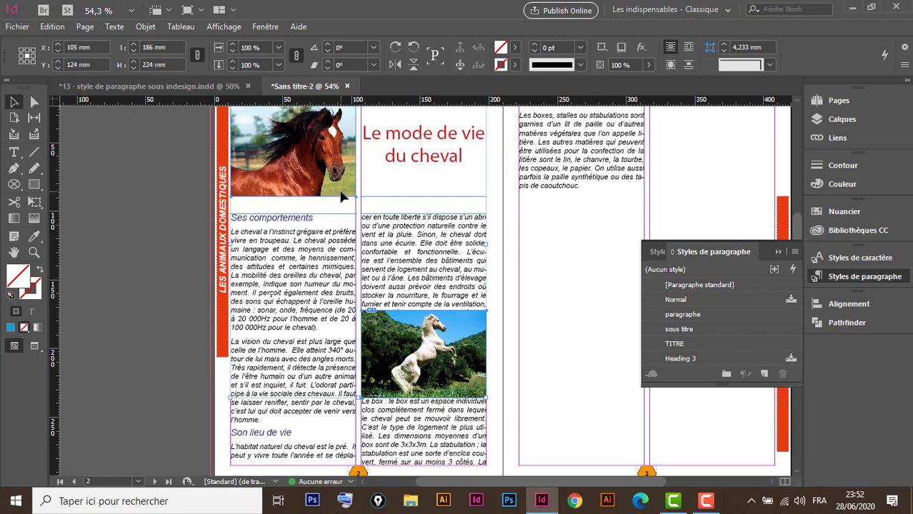
left_click(135, 154)
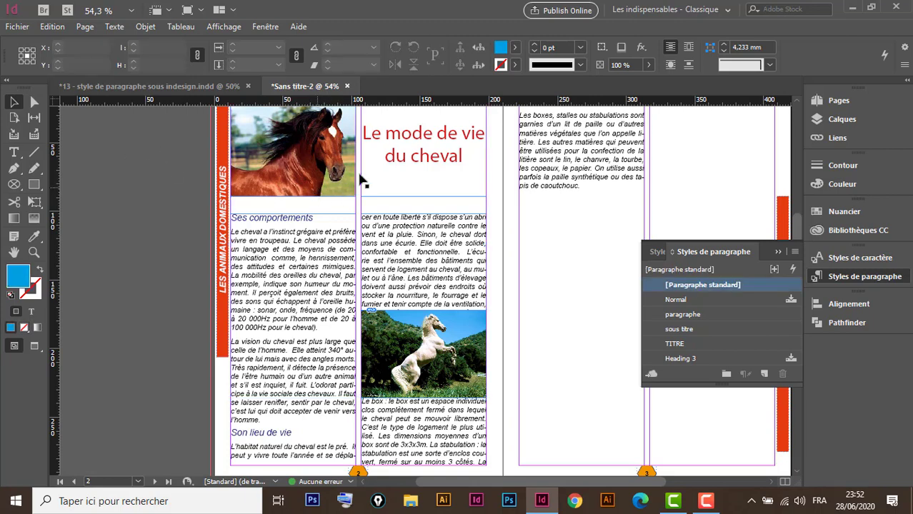
- Apply Biseau et estampage and an Ombre portée with a 1 mm distance to the brown horse photo on page 2
scroll(331, 193, "up", 3)
left_click(310, 226)
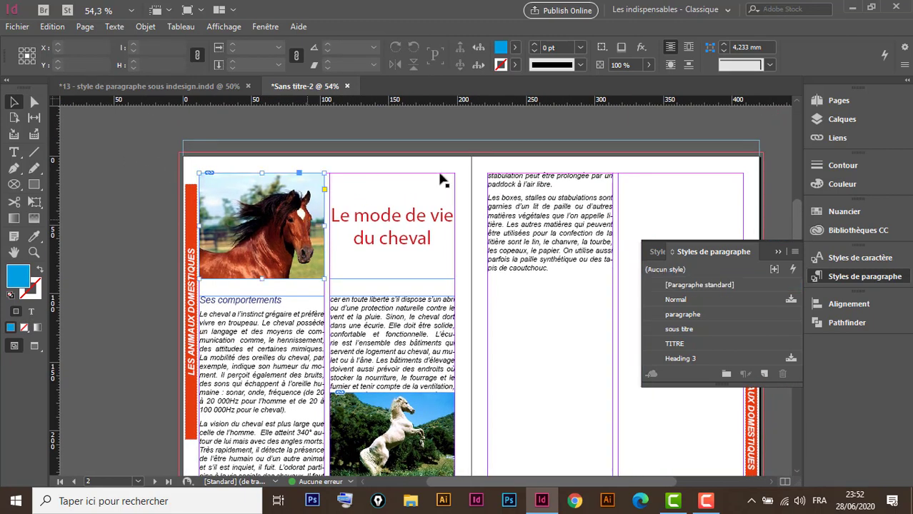
left_click(642, 50)
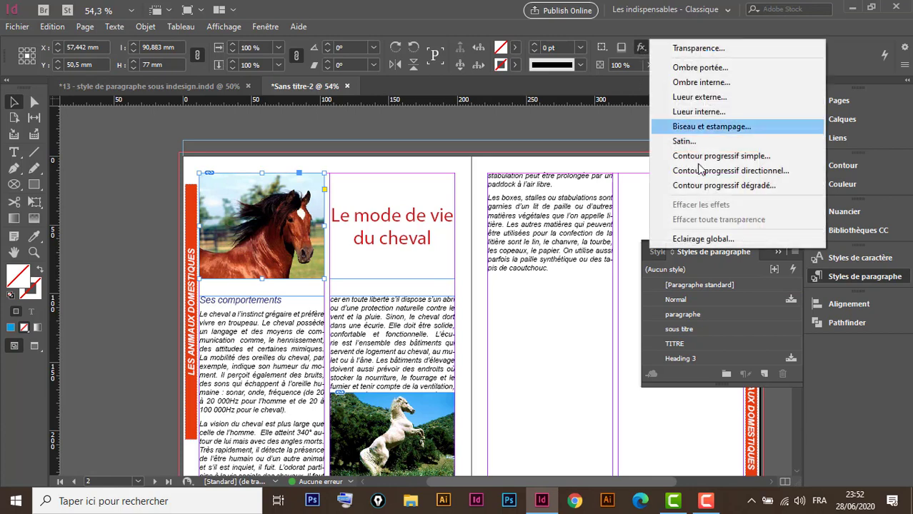
left_click(728, 127)
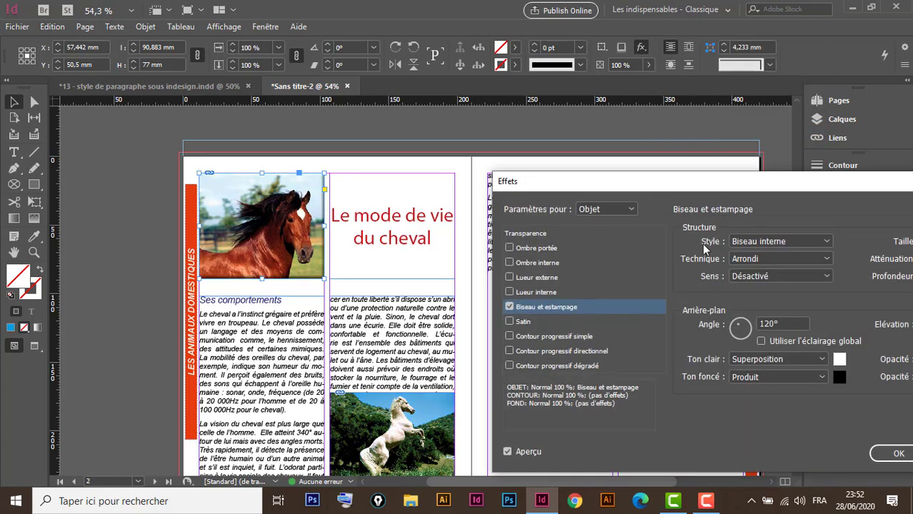
left_click(539, 248)
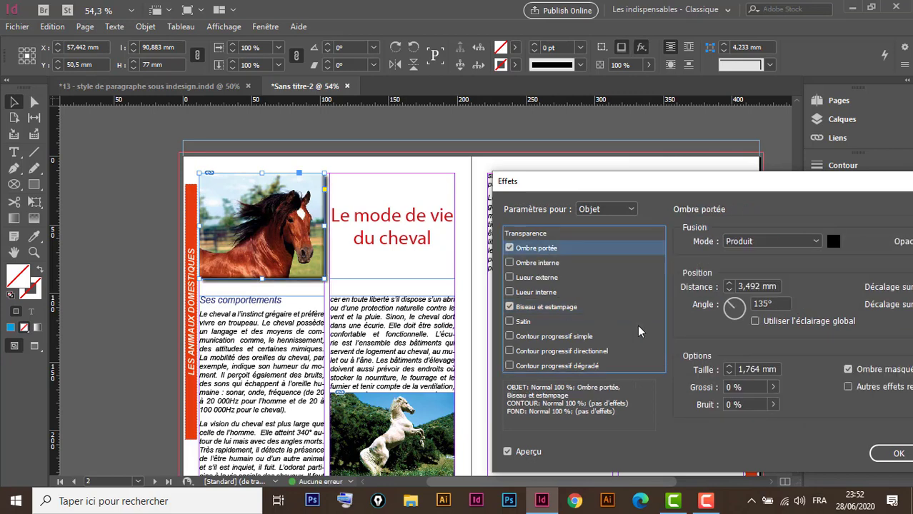
left_click(728, 291)
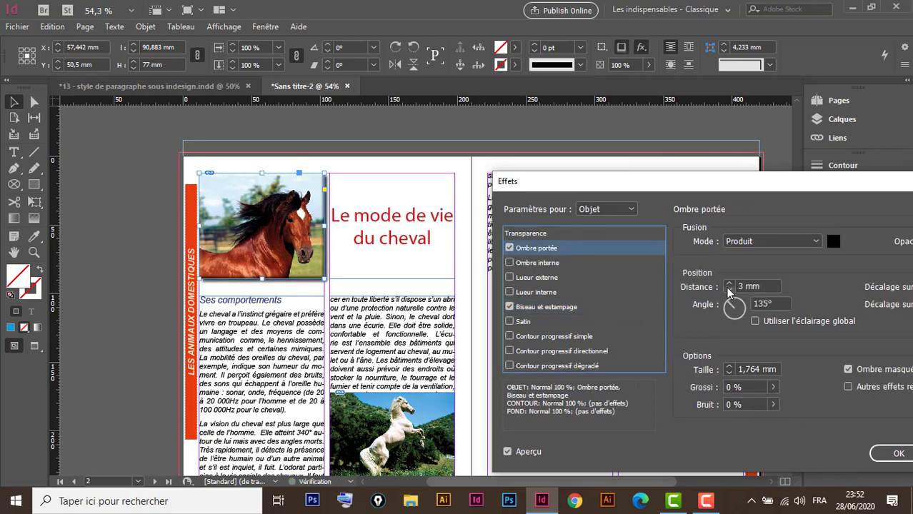
left_click(728, 291)
left_click(729, 292)
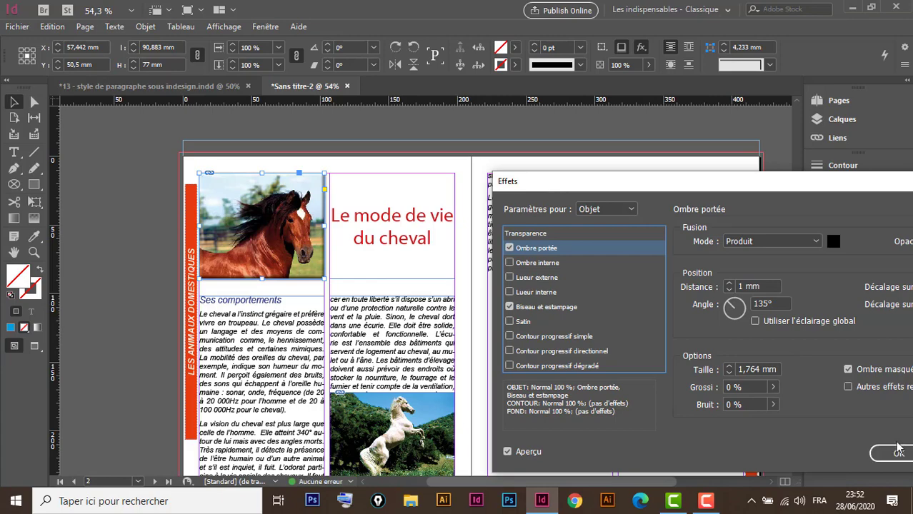
key("Return")
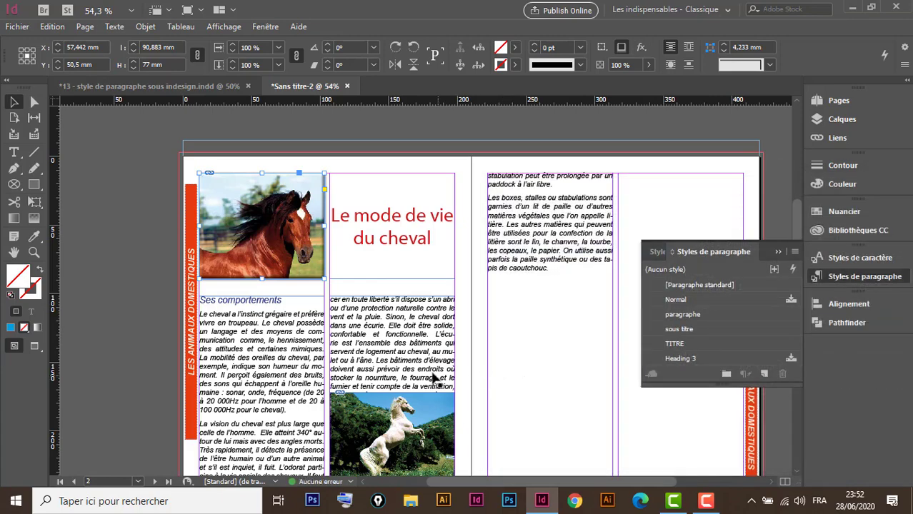
- Check the white horse photo in the 13 - style de paragraphe sous indesign.indd document and open Options d'arrondi for its counterpart on page 2
scroll(387, 337, "down", 2)
scroll(345, 250, "down", 3)
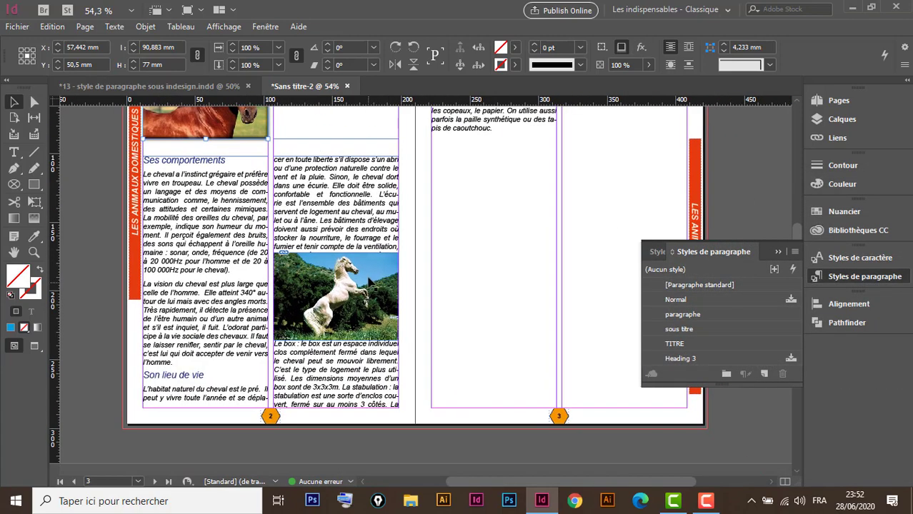
left_click(372, 282)
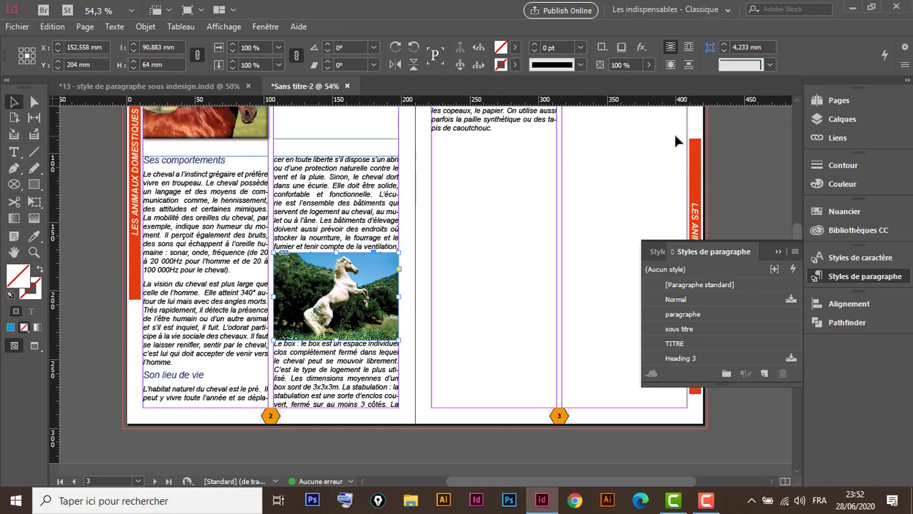
left_click(212, 87)
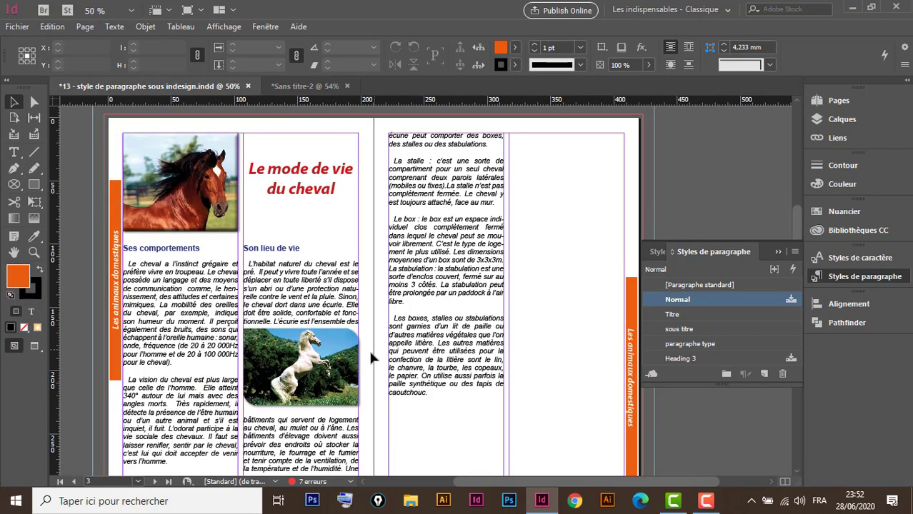
left_click(305, 87)
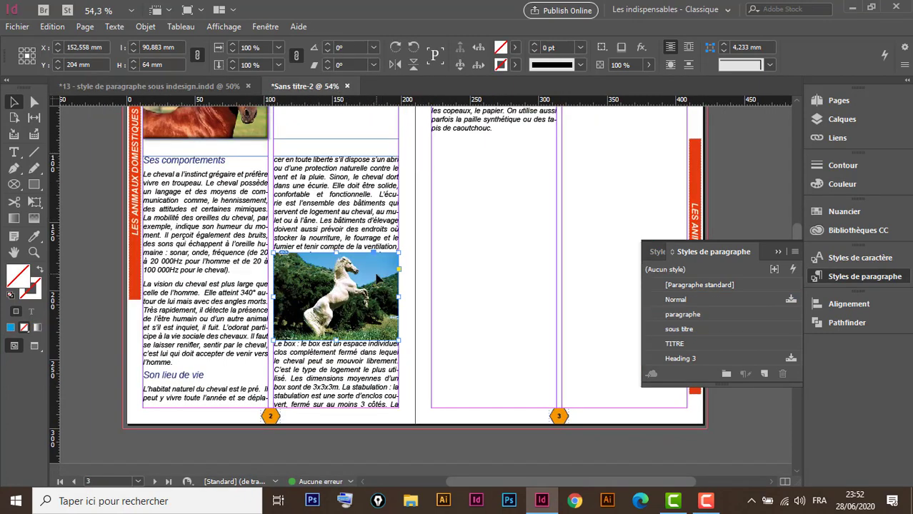
left_click(148, 28)
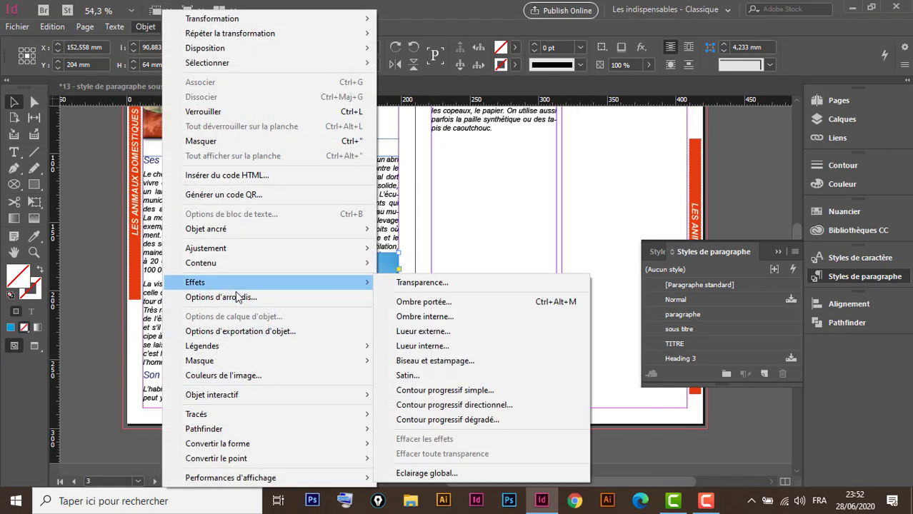
left_click(241, 300)
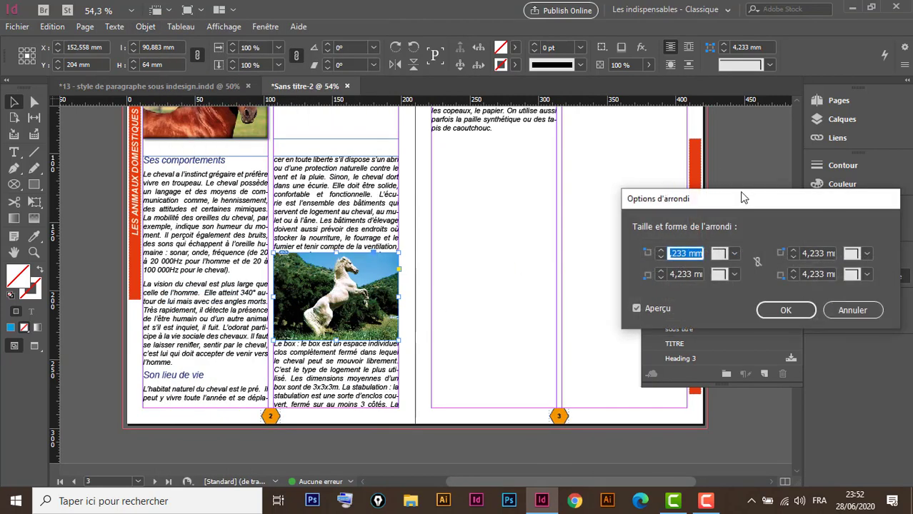
left_click_drag(743, 197, 509, 100)
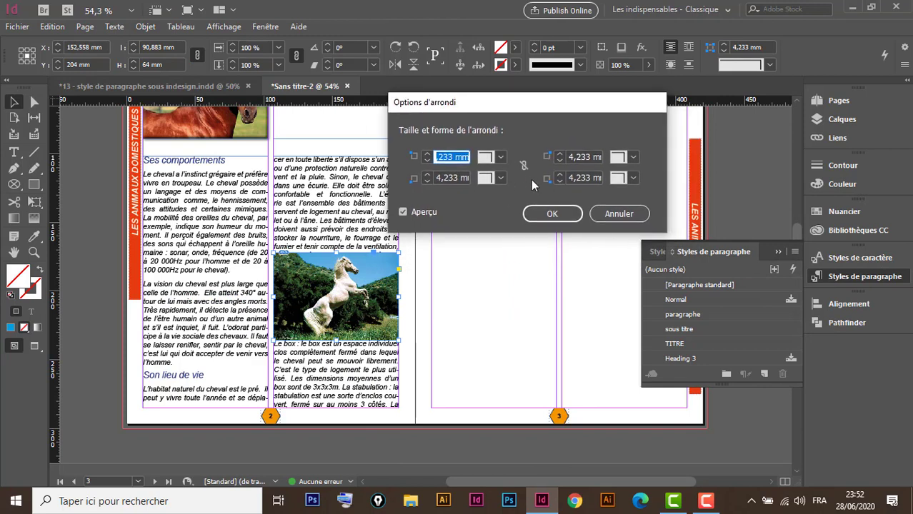
left_click(500, 158)
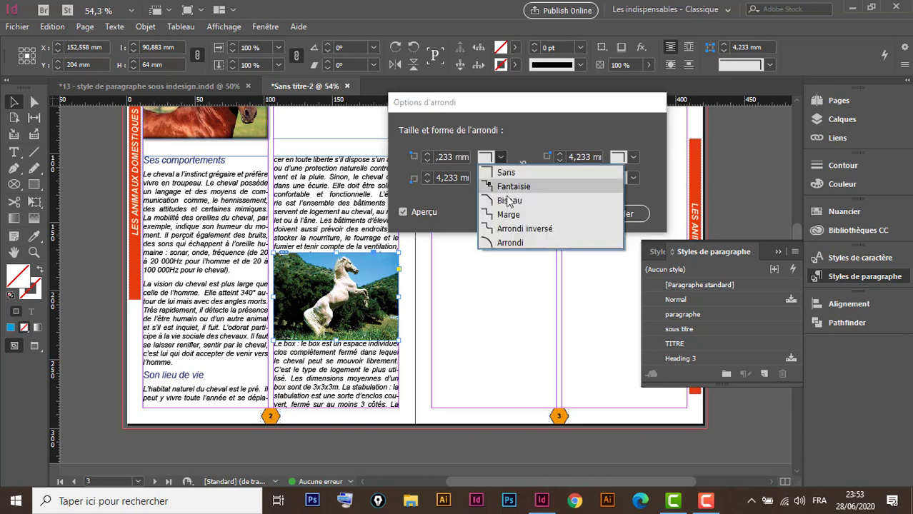
left_click(510, 243)
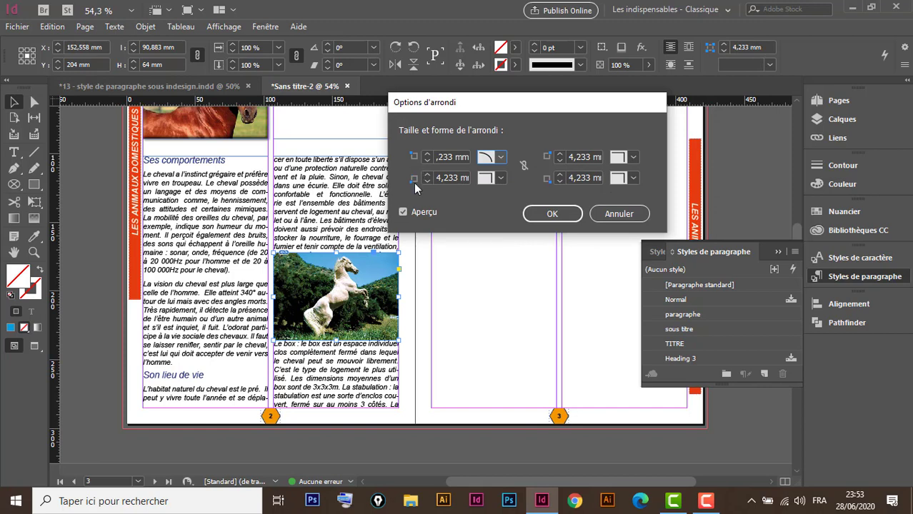
left_click(502, 157)
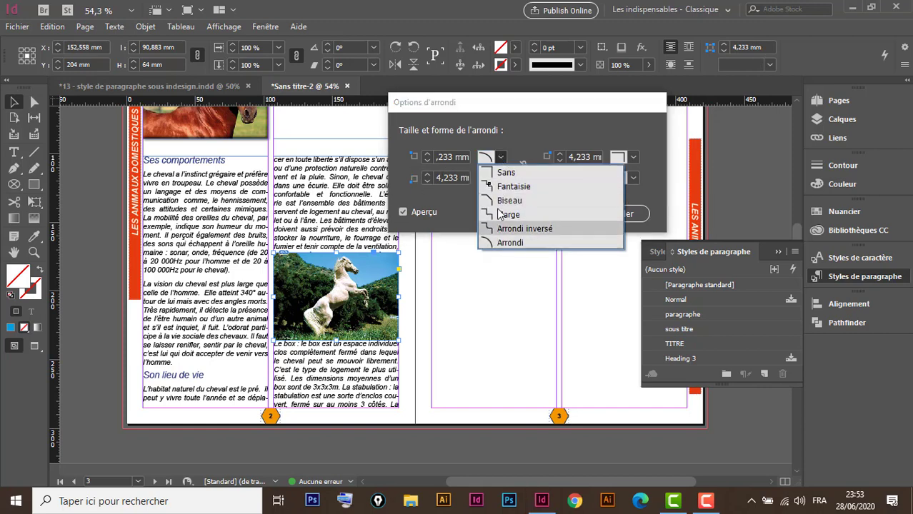
left_click(504, 175)
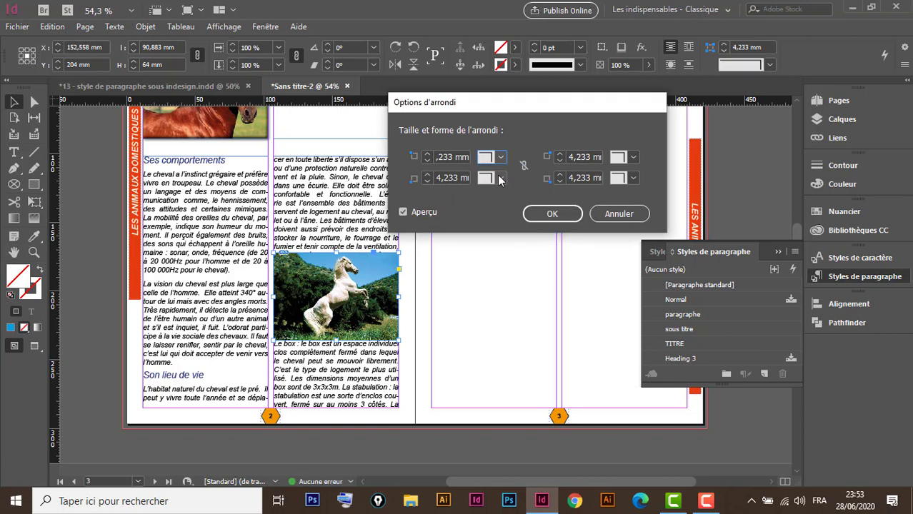
- Round two opposite corners of the white horse photo on page 2, lower-left and upper-right, with the Arrondi shape at 12 mm
left_click(502, 179)
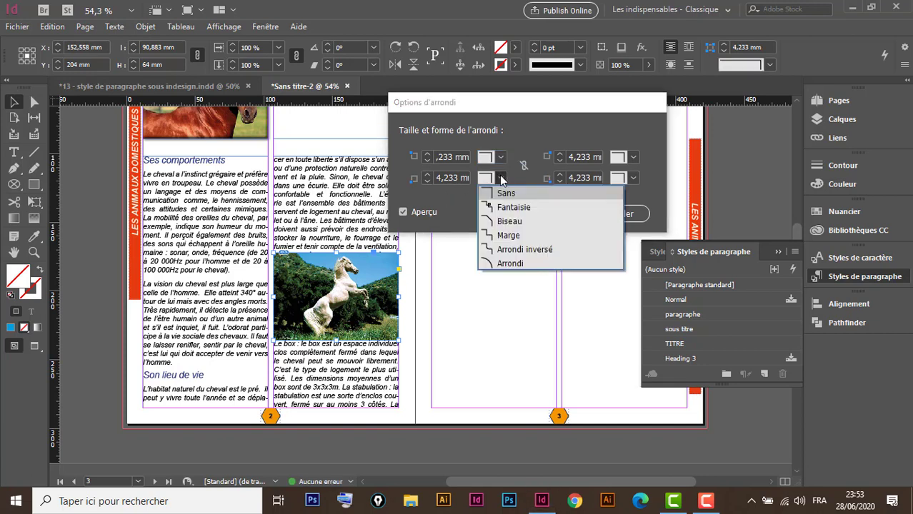
left_click(500, 265)
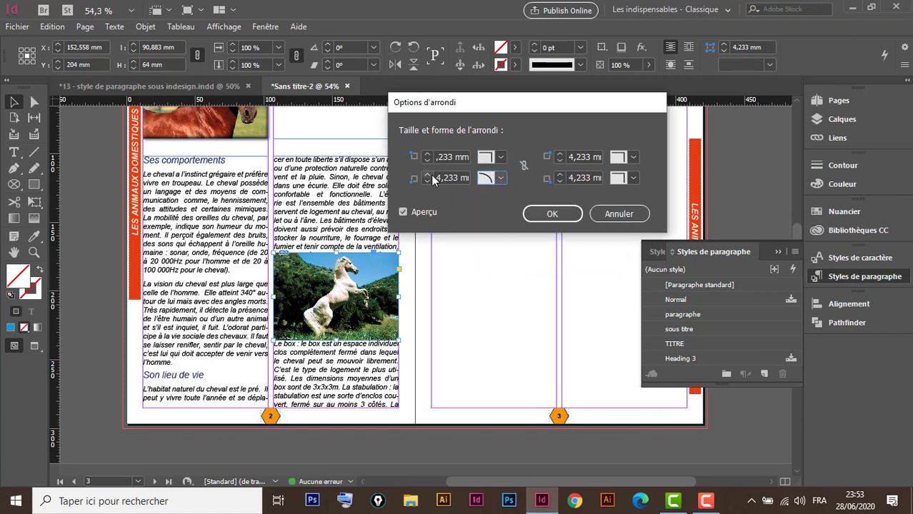
type("10")
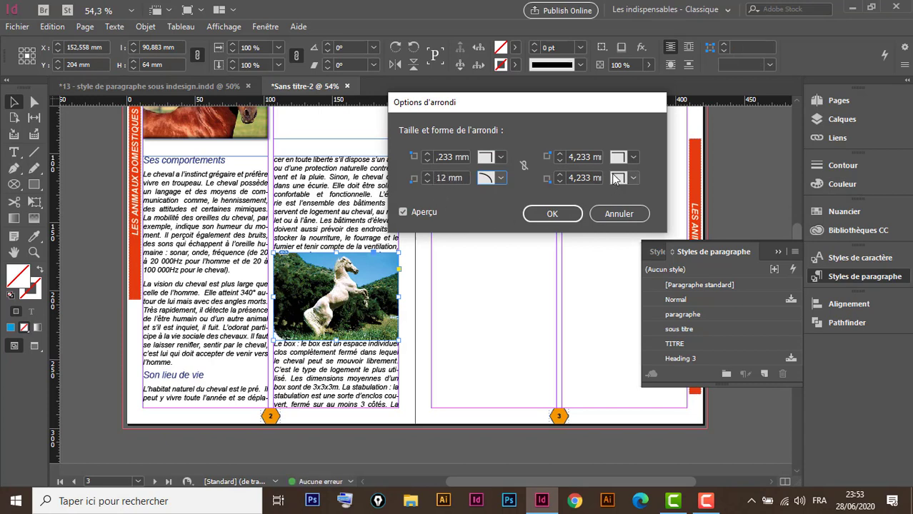
left_click(633, 157)
left_click(642, 243)
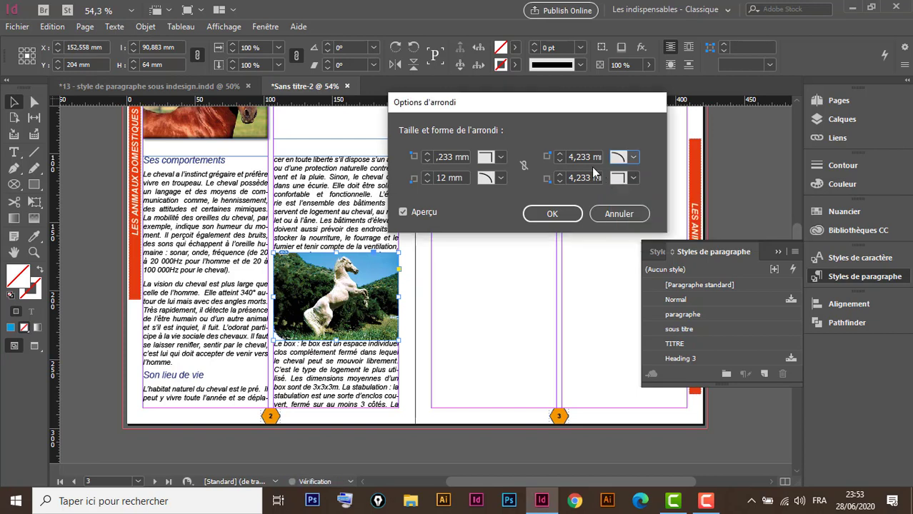
left_click(561, 154)
left_click(560, 155)
left_click(561, 155)
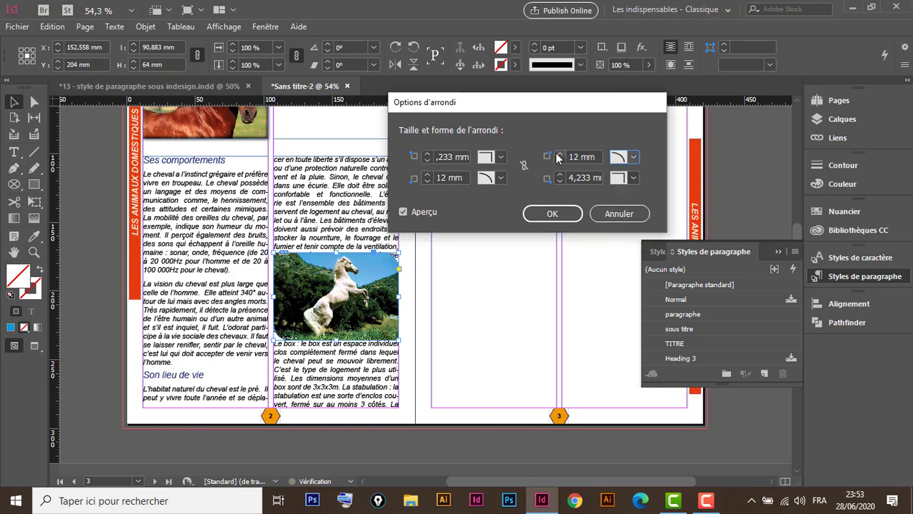
left_click(552, 213)
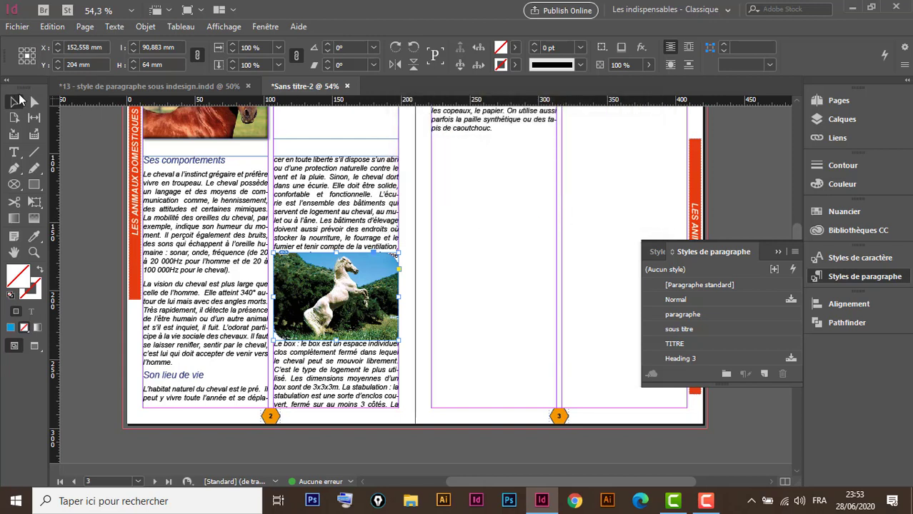
left_click(16, 104)
left_click_drag(455, 220, 226, 386)
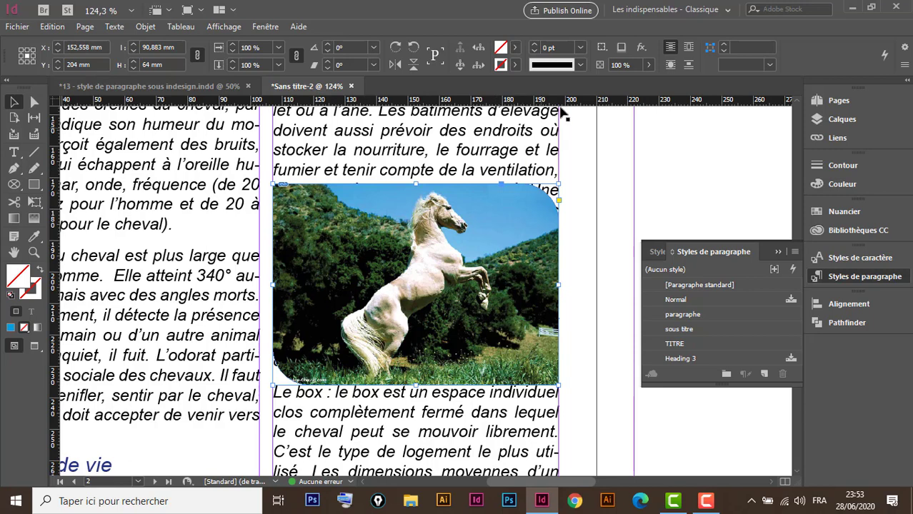
- Try a 63 % opacity on the white horse photo, then restore it to 100 %
left_click(651, 64)
left_click_drag(651, 81, 623, 81)
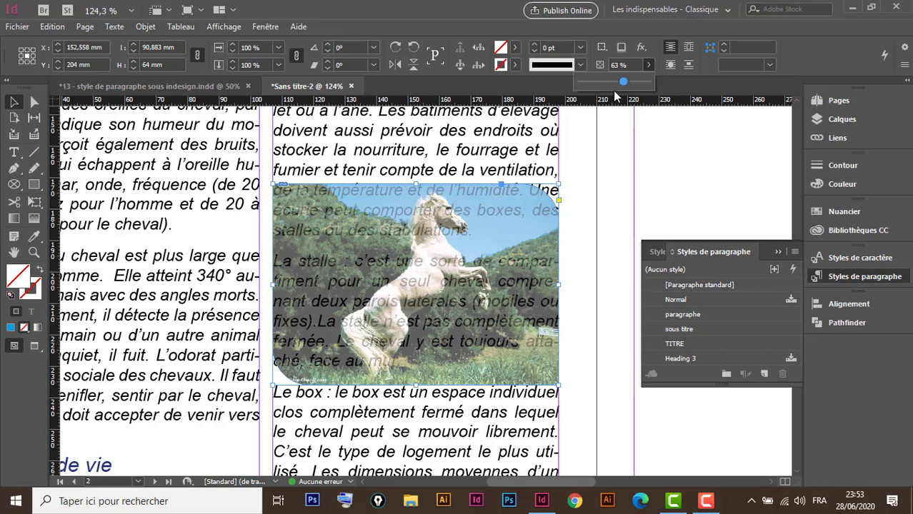
left_click_drag(621, 85, 690, 86)
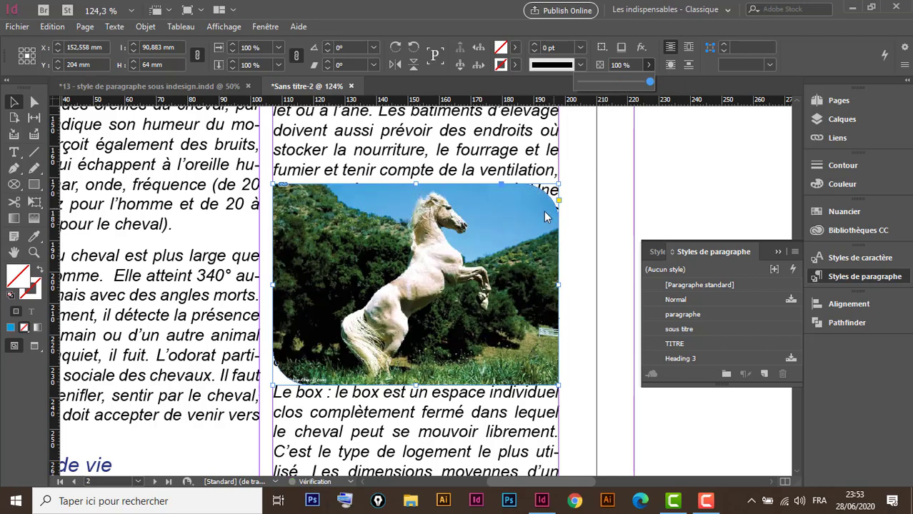
left_click(15, 104)
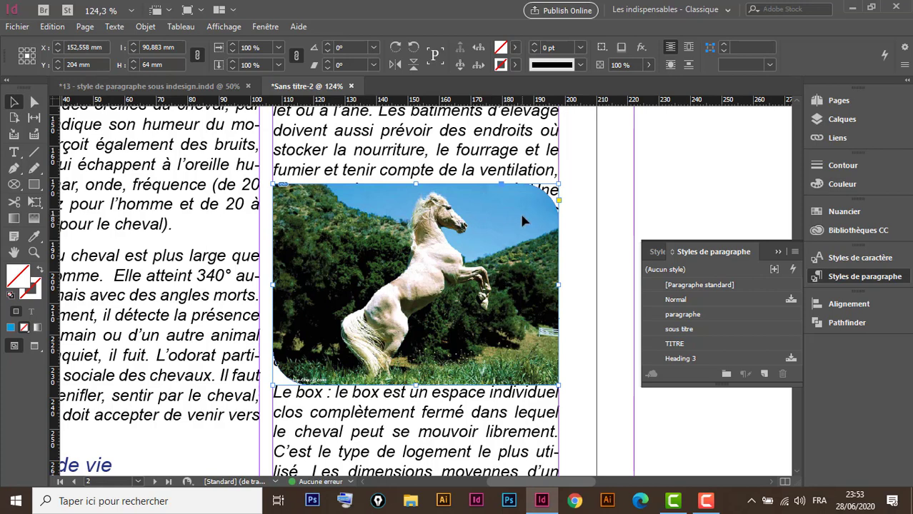
- Wrap the text around the white horse photo's bounding box with a linked 3 mm offset on all sides
left_click(777, 251)
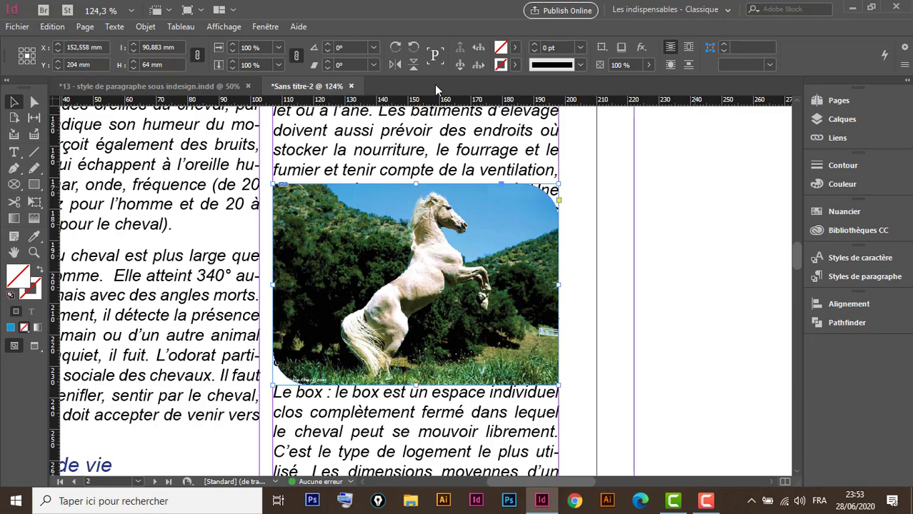
left_click(278, 29)
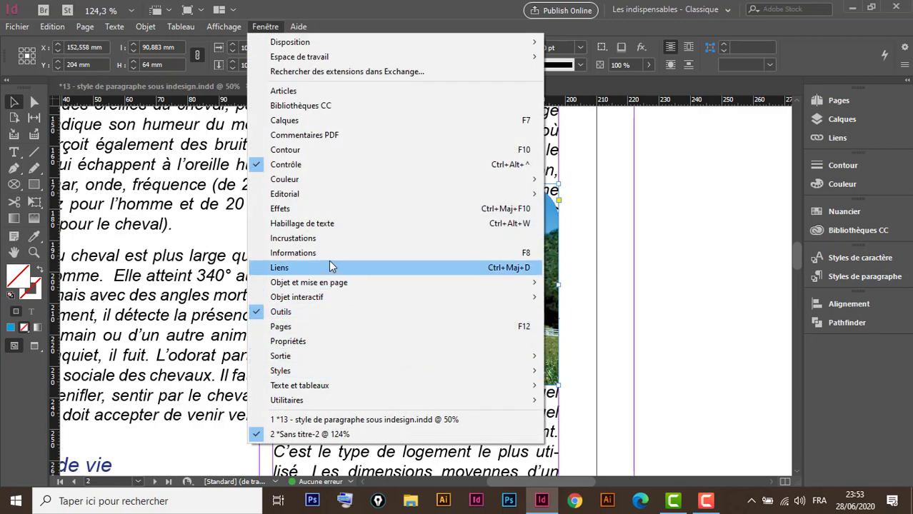
left_click(331, 223)
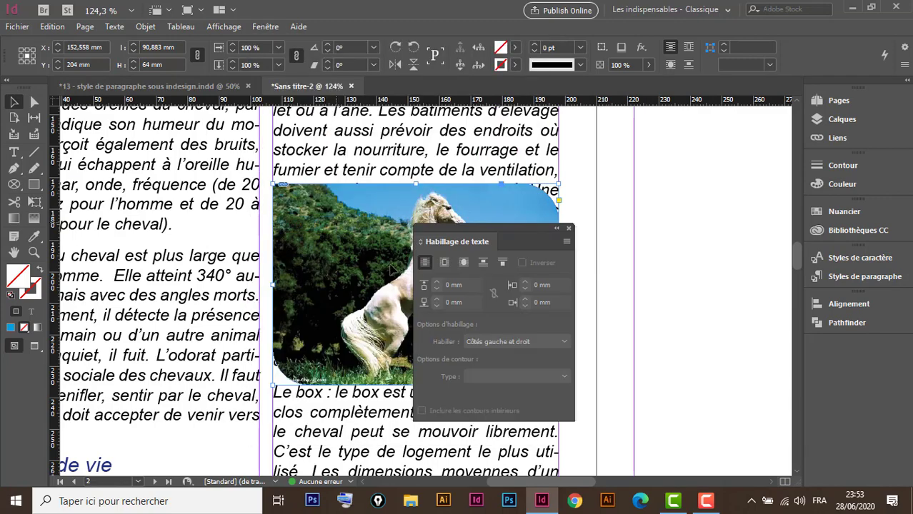
left_click(444, 262)
left_click_drag(476, 227, 737, 206)
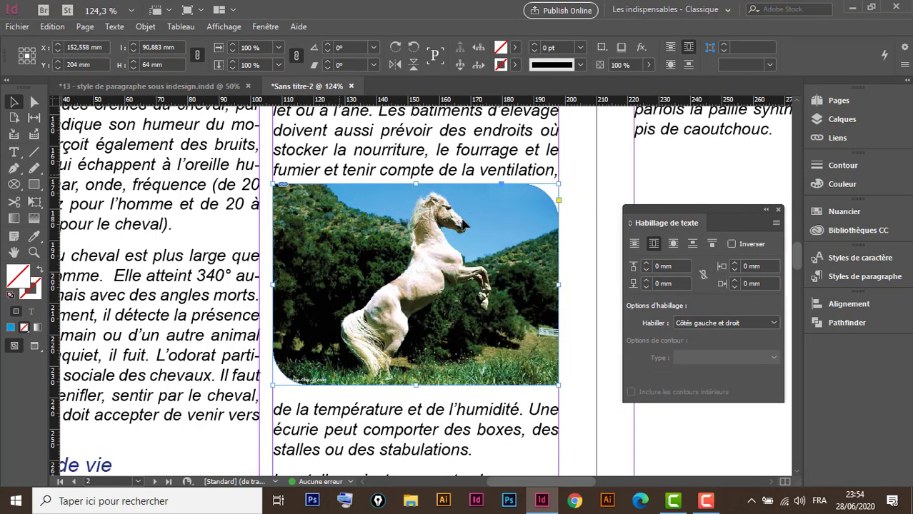
left_click(703, 274)
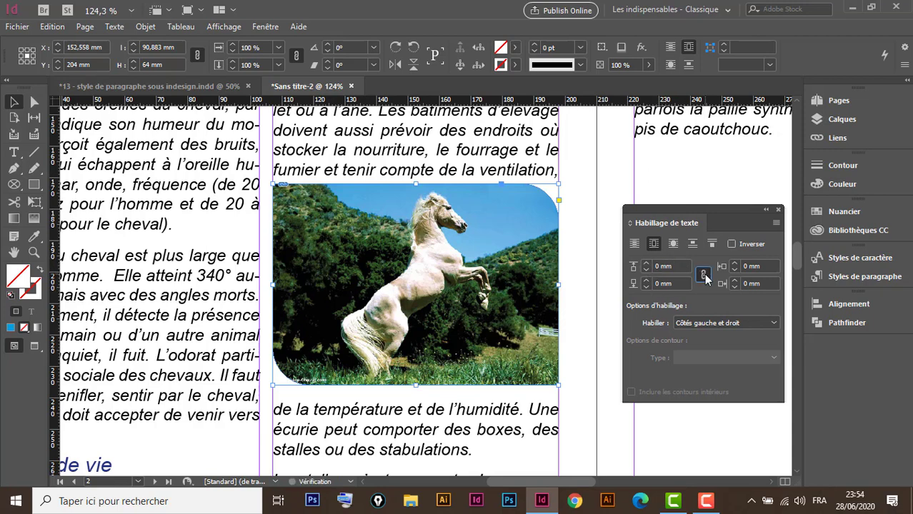
left_click(646, 266)
left_click(646, 265)
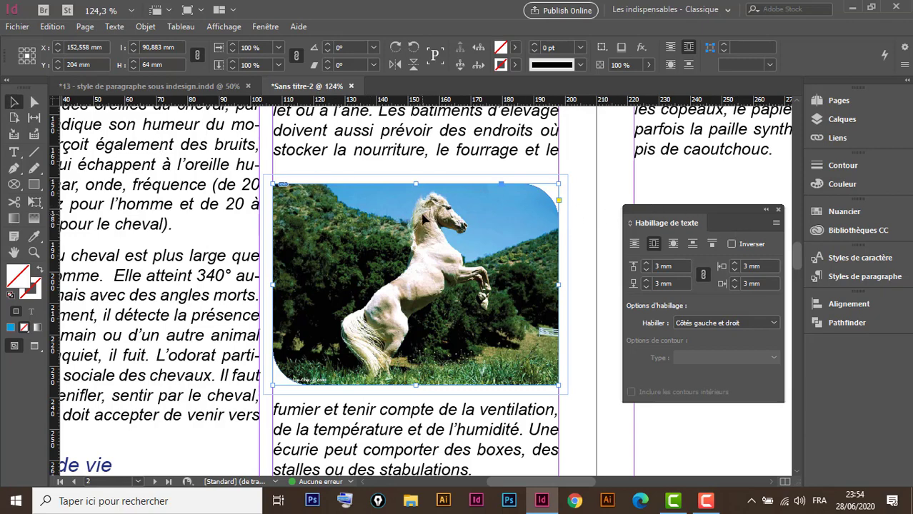
- Compare the dog article spread with its counterpart in 13 - style de paragraphe sous indesign.indd, checking the photos' positions and corner shapes
key("ctrl+minus")
key("ctrl+minus")
key("ctrl+minus")
key("ctrl+minus")
key("ctrl+minus")
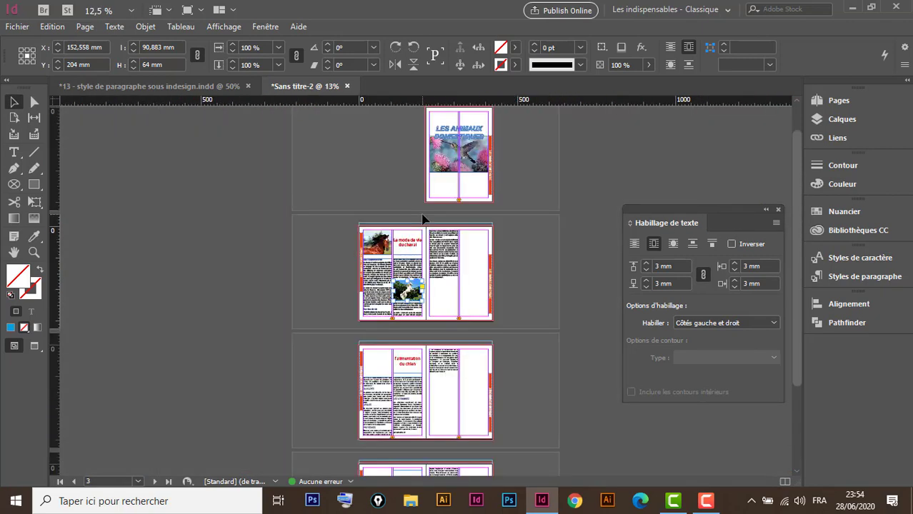
left_click_drag(348, 317, 486, 441)
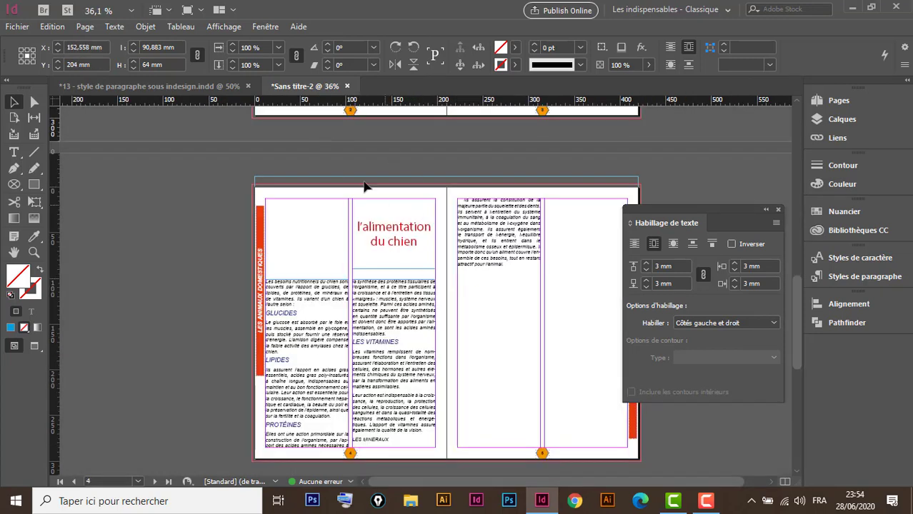
left_click(226, 87)
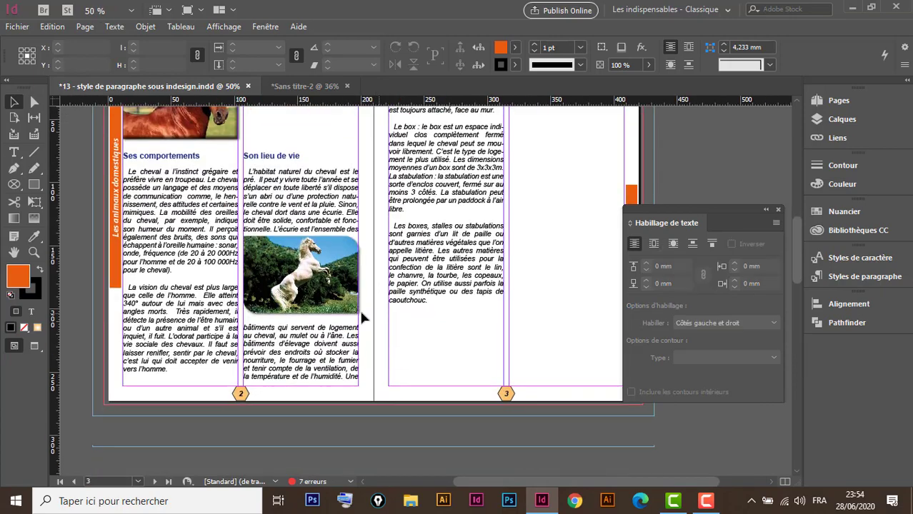
scroll(281, 310, "down", 10)
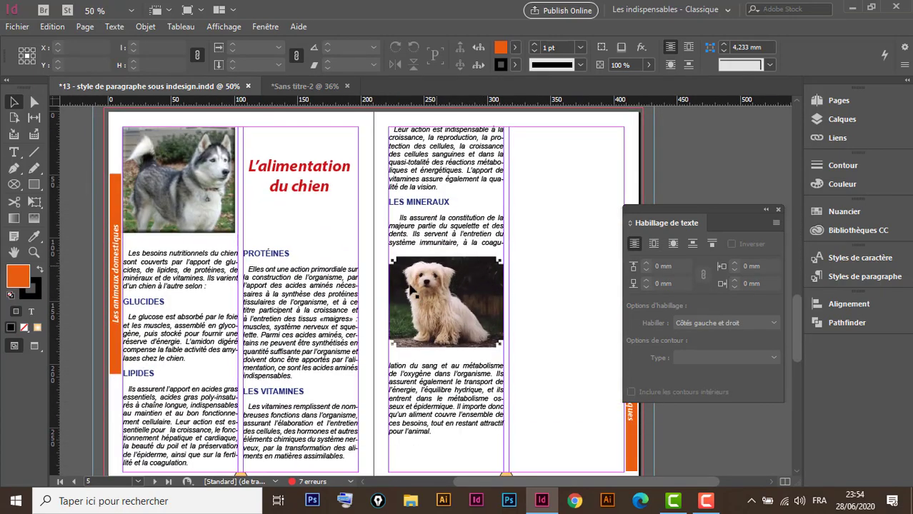
left_click(307, 87)
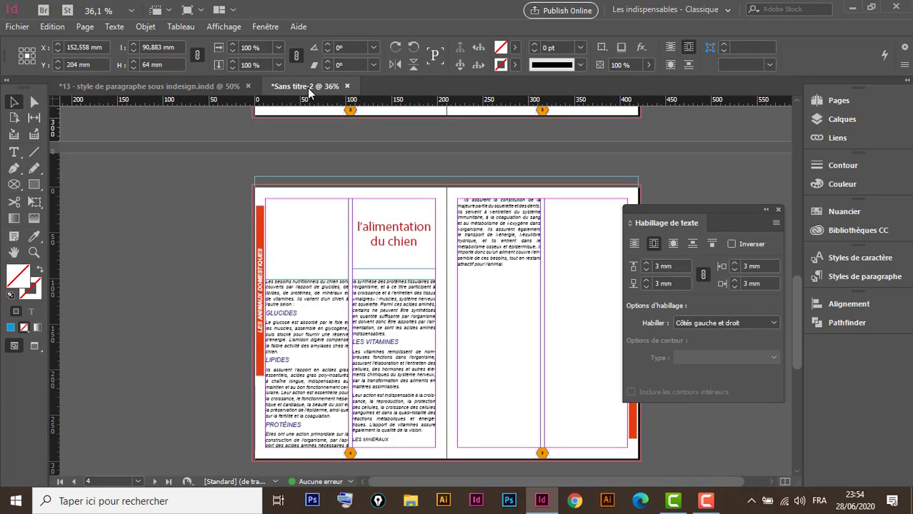
- Place C-est-bientot-la-mue-automnale-chez-les-chiens above page 4's first column, about 95 by 83 mm, and intelligent-chien below page 5's text, about 91 by 71 mm
left_click(212, 263)
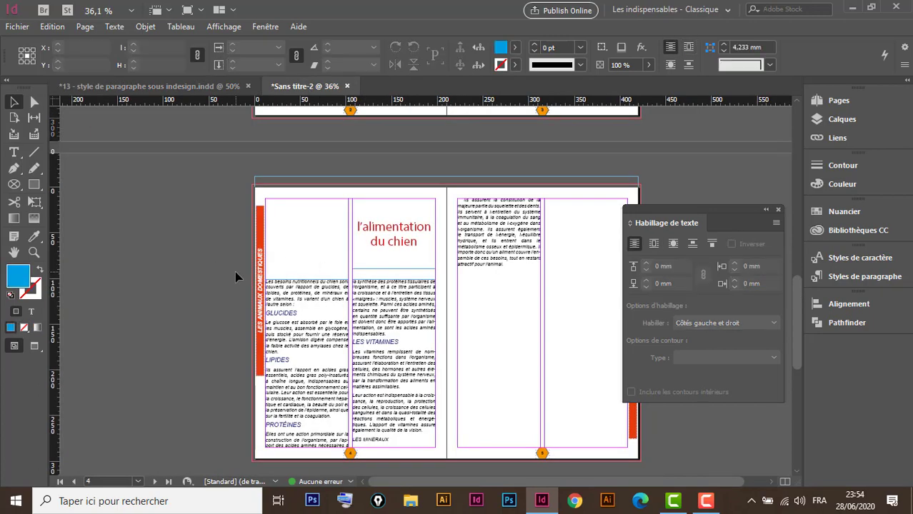
key("ctrl+d")
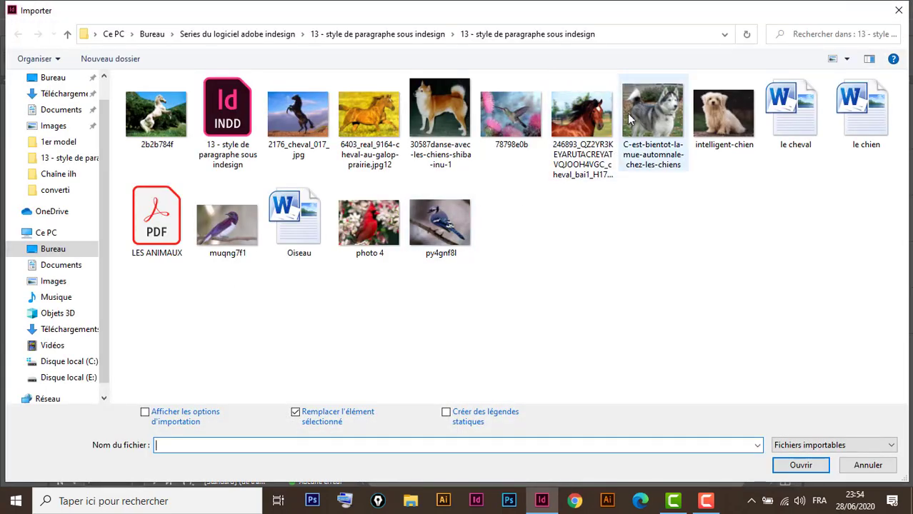
left_click(659, 126)
left_click(718, 115, "ctrl")
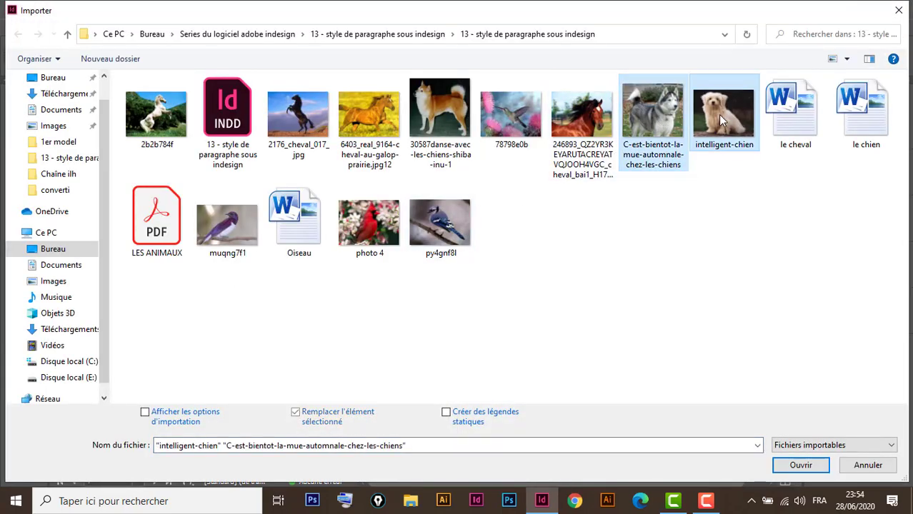
left_click(790, 465)
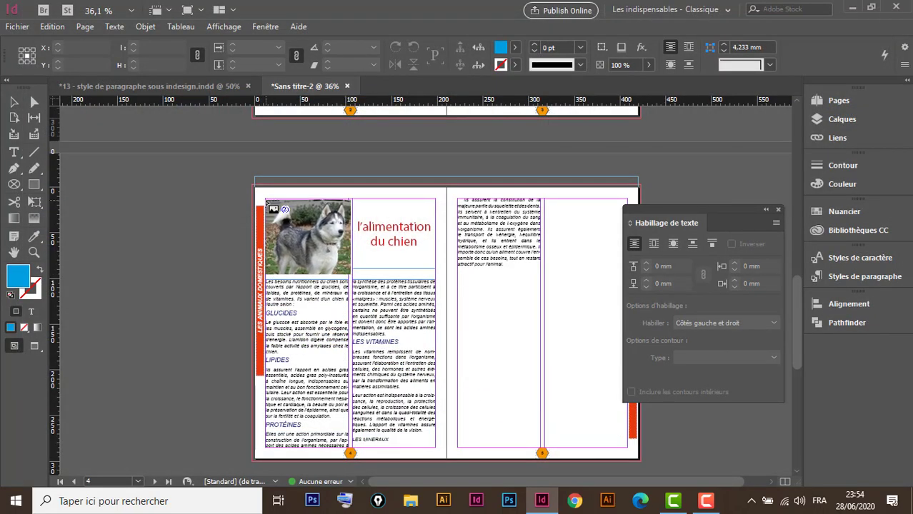
left_click_drag(265, 200, 354, 278)
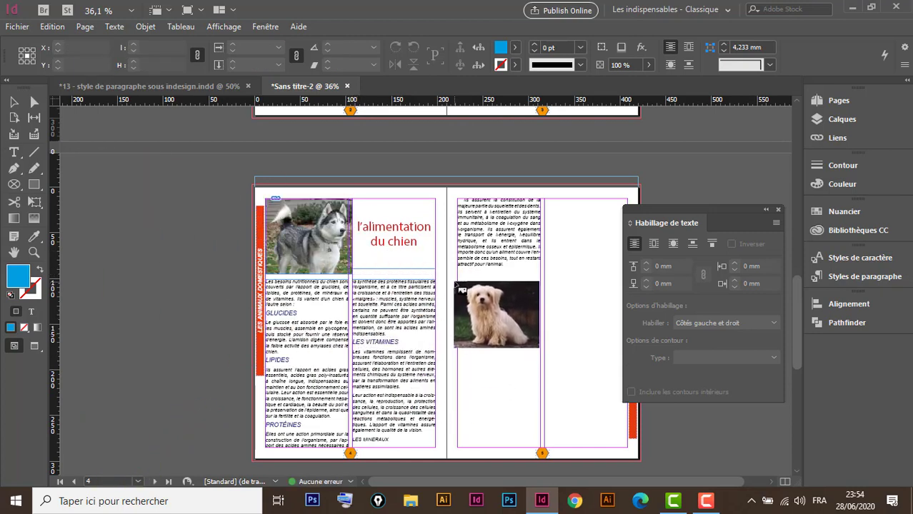
left_click_drag(458, 281, 540, 347)
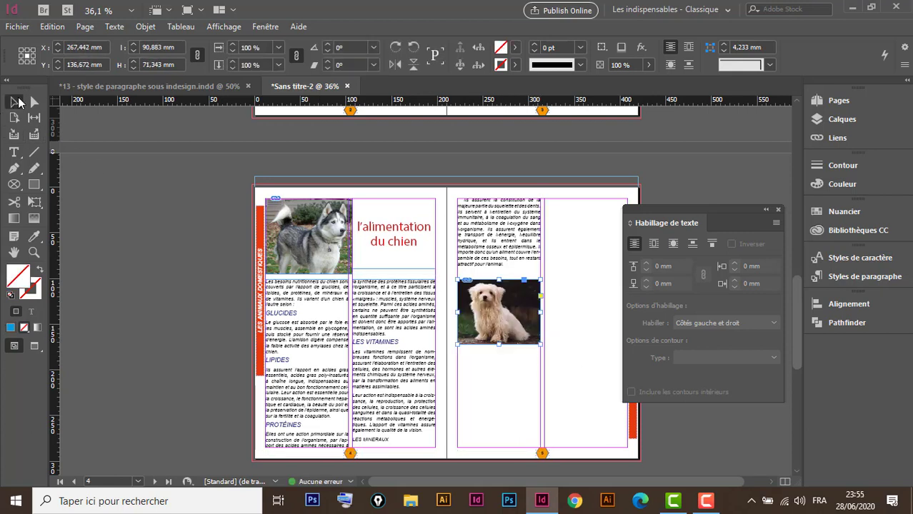
- Give the white dog photo on page 5 Fantaisie corners with a size of 6 mm
key("ctrl+space")
left_click_drag(569, 252, 414, 389)
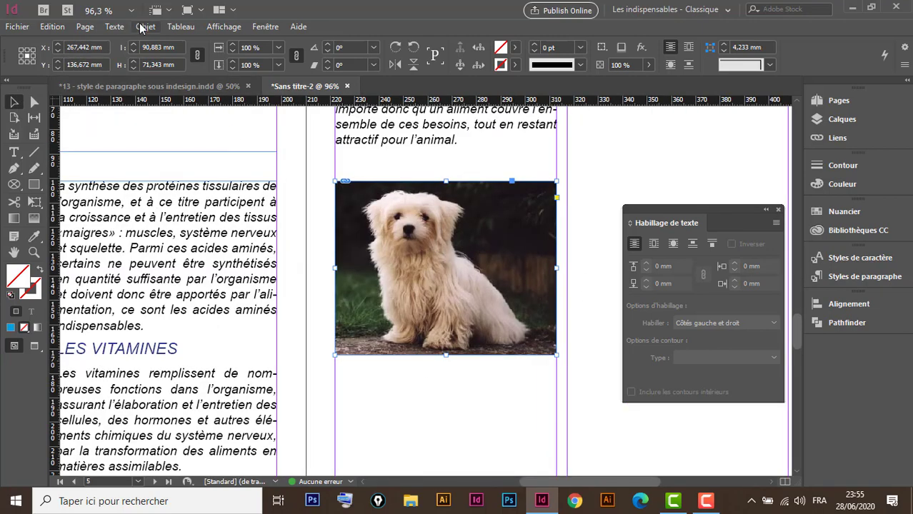
left_click(770, 65)
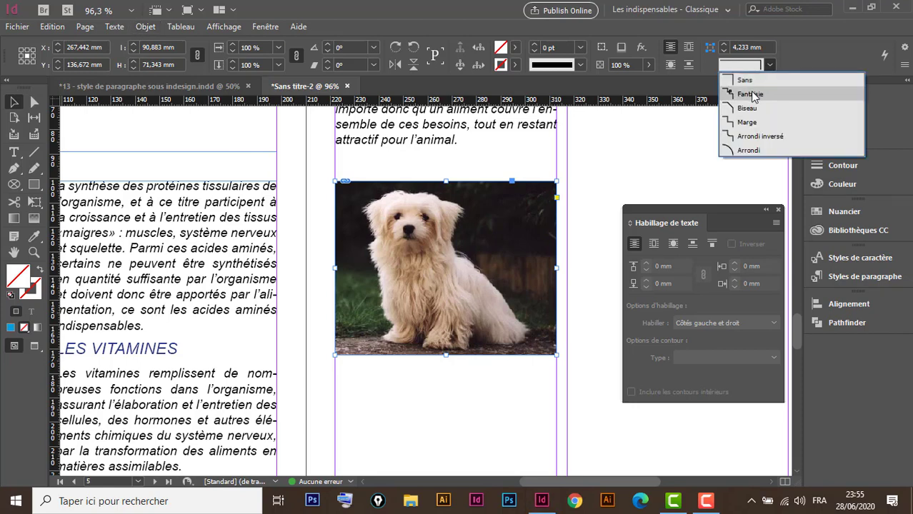
left_click(750, 94)
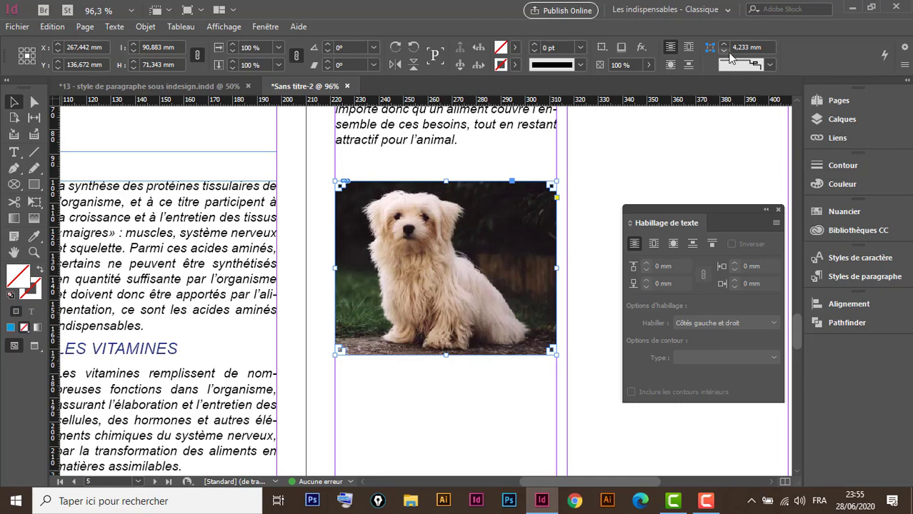
left_click(724, 45)
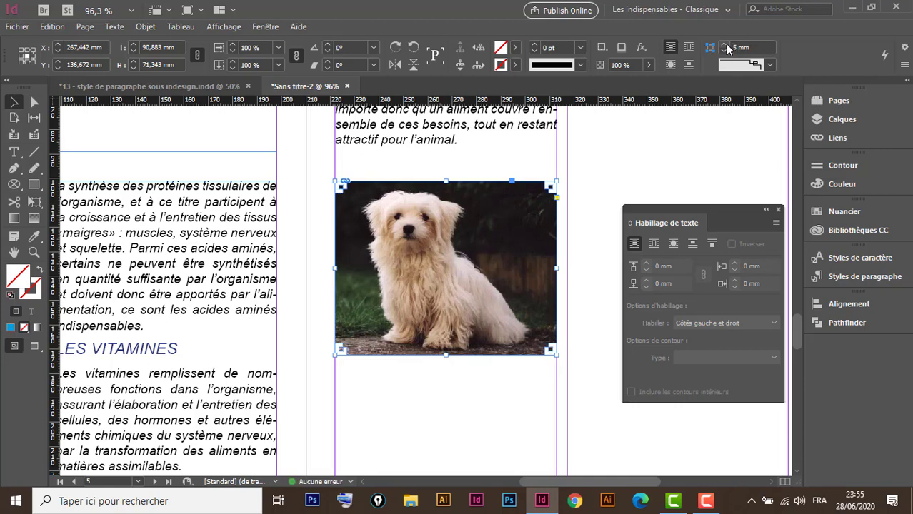
left_click(724, 45)
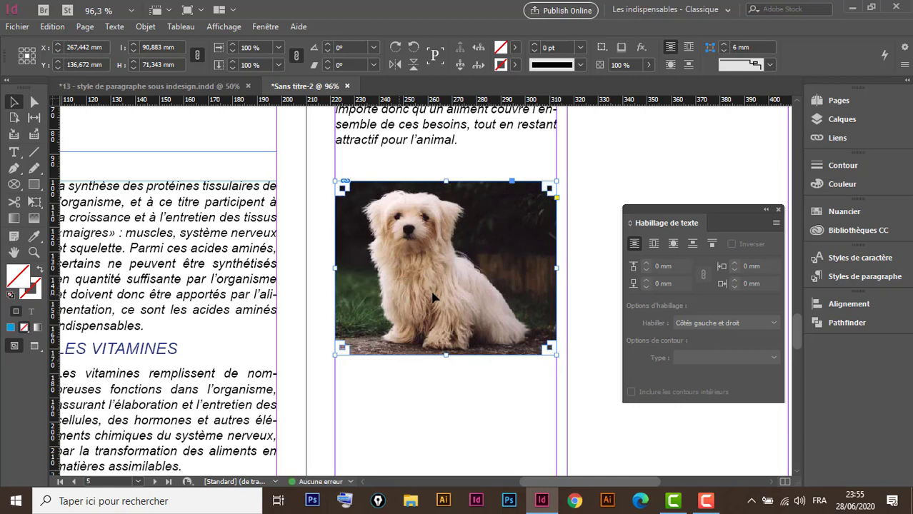
- Narrow the husky photo's frame on page 4 to the column width of 90.883 mm and centre the image in it
left_click_drag(238, 231, 445, 330)
left_click(504, 271)
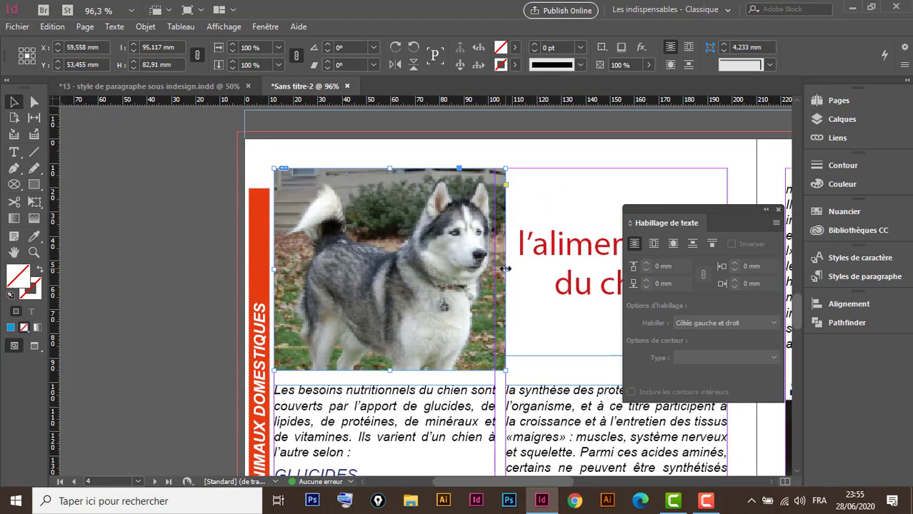
left_click_drag(505, 269, 494, 269)
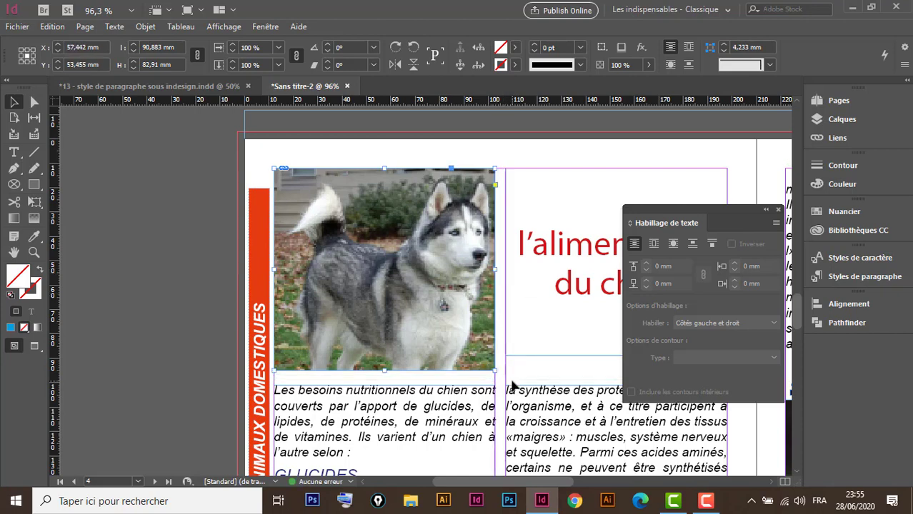
key("ctrl+shift+e")
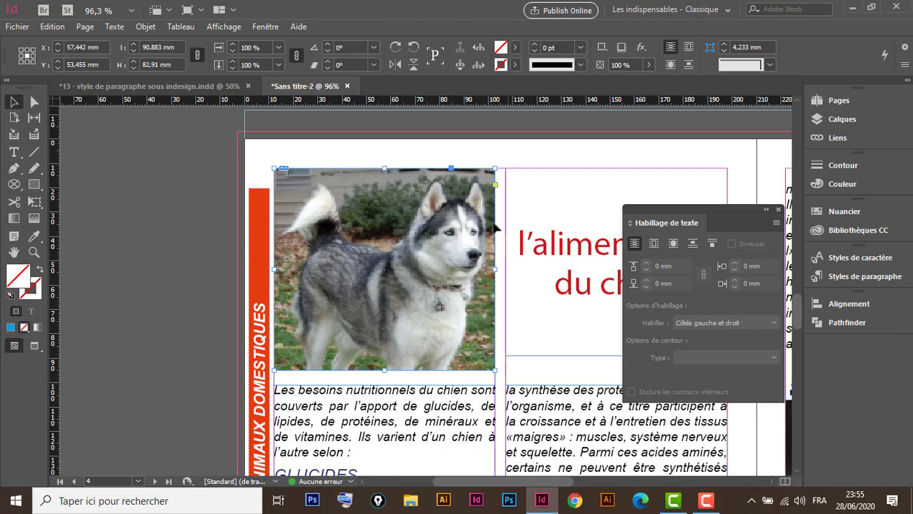
- Set the husky photo's display performance to Affichage de qualité supérieure
left_click_drag(524, 158, 243, 409)
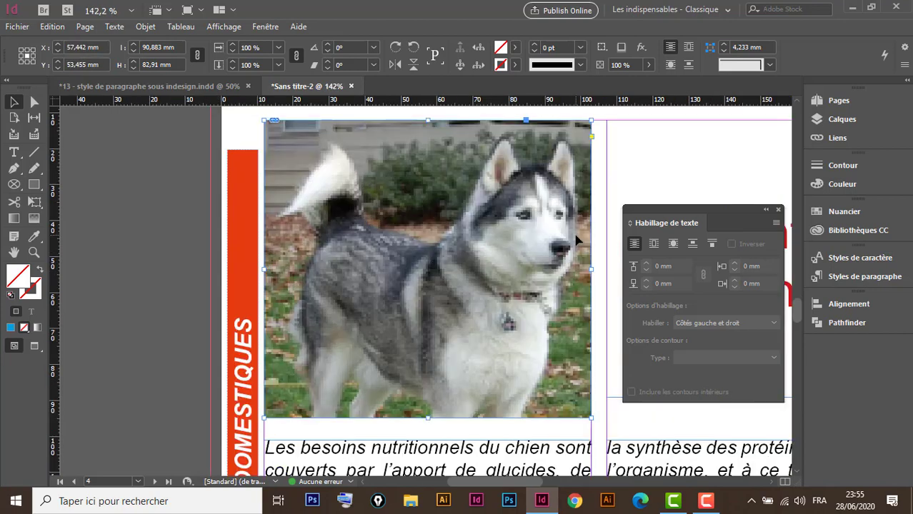
left_click_drag(553, 236, 414, 233)
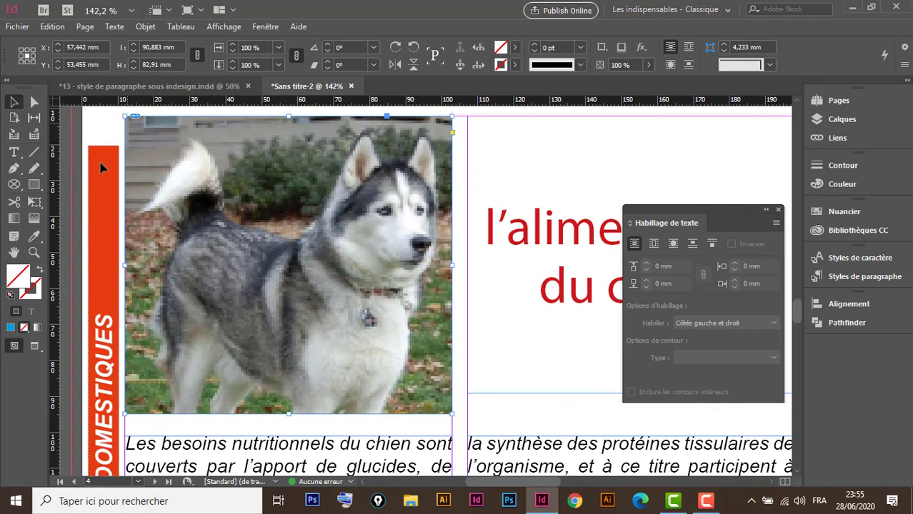
right_click(392, 217)
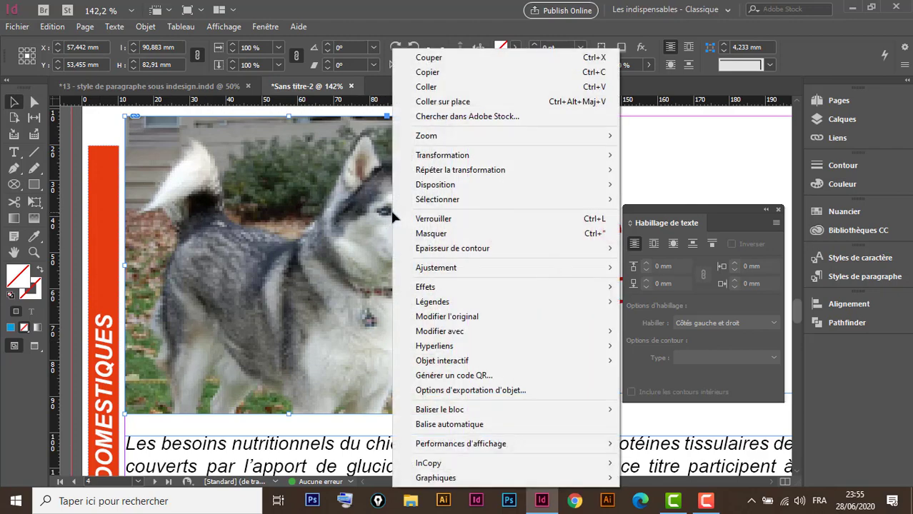
mouse_move(506, 444)
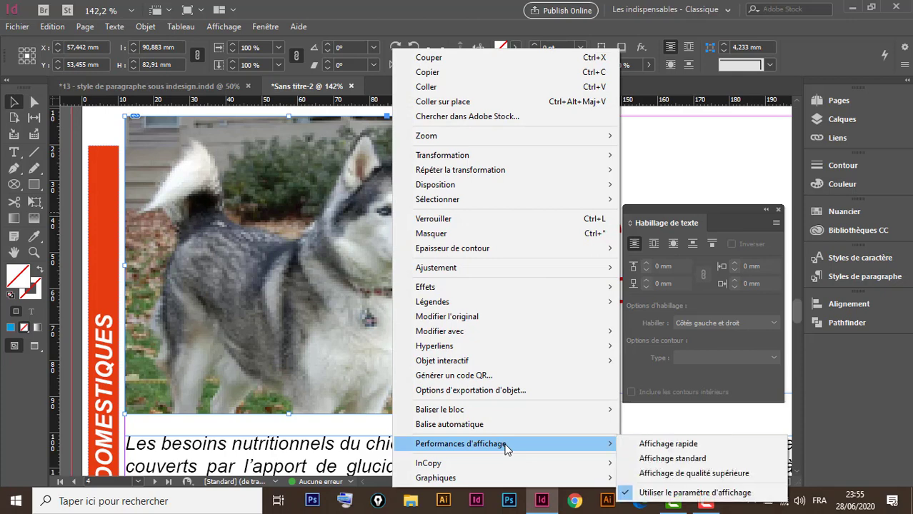
left_click(707, 474)
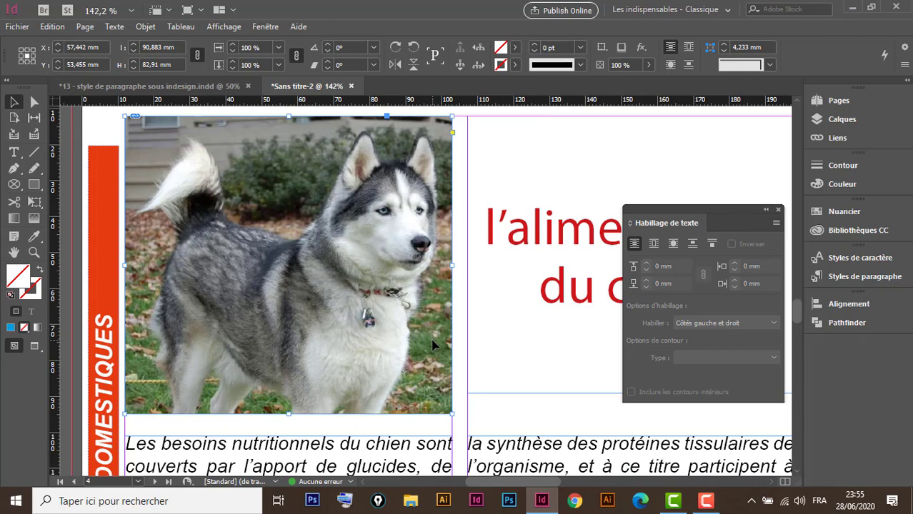
- Apply Biseau et estampage and an Ombre portée with a 2 mm distance to the husky photo
left_click(642, 47)
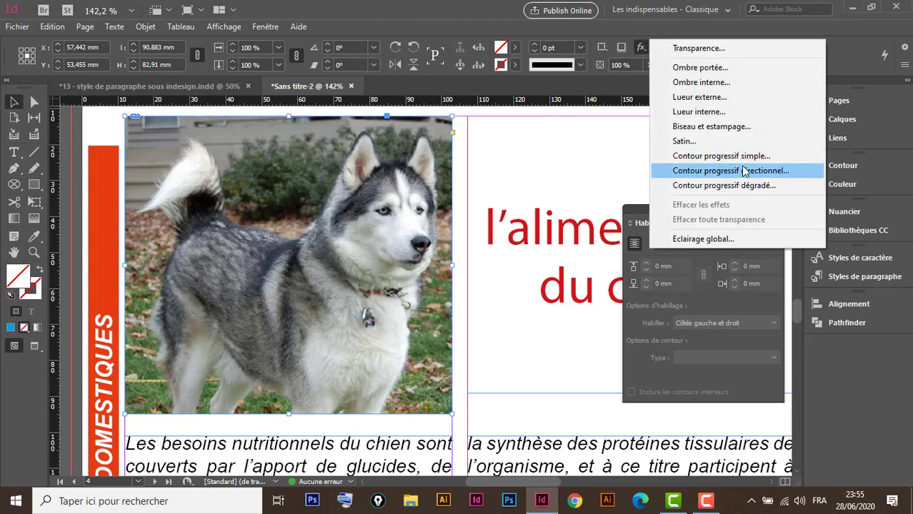
left_click(720, 126)
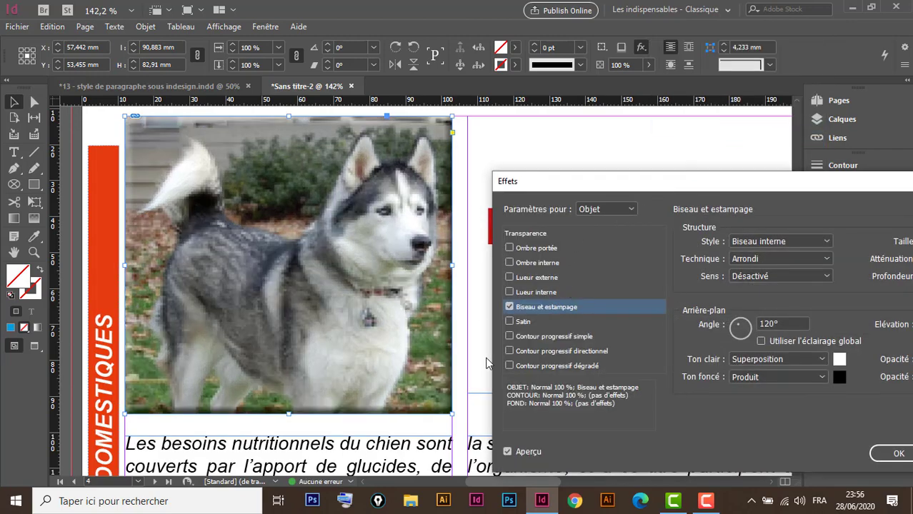
left_click_drag(871, 197, 747, 215)
type("0")
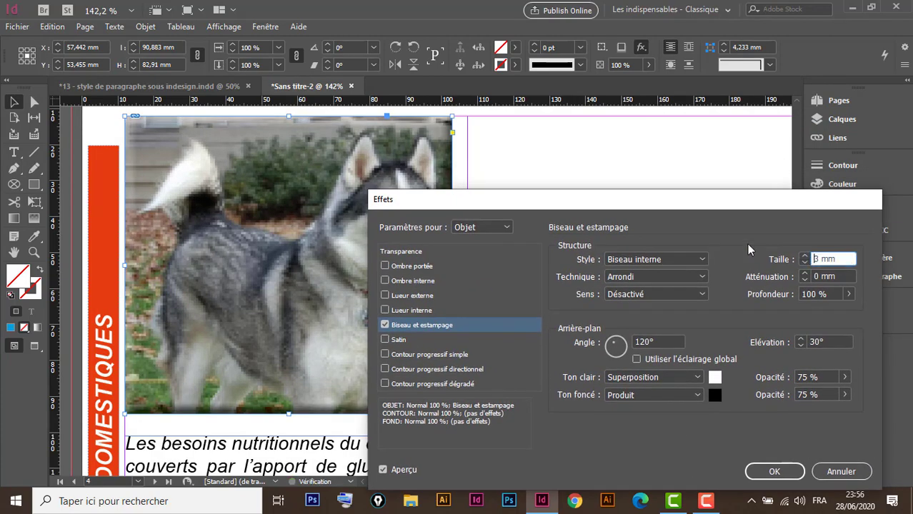
left_click_drag(630, 203, 750, 191)
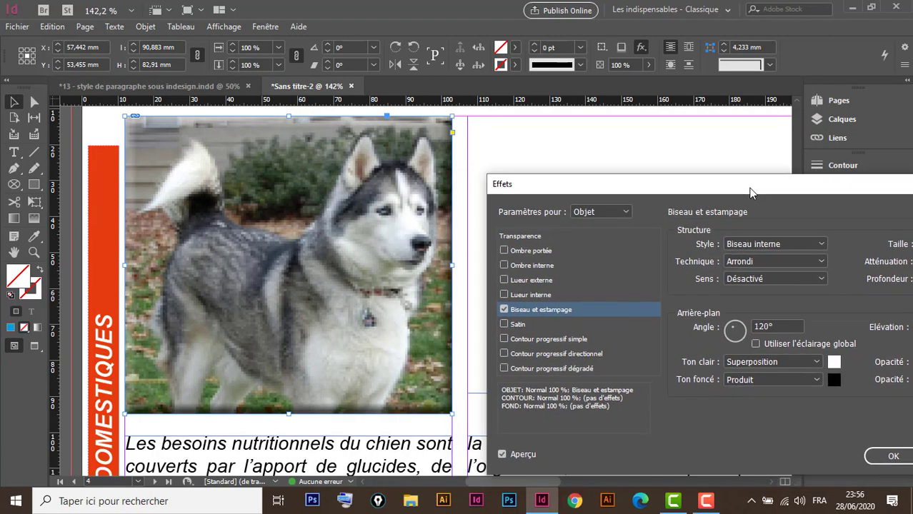
left_click(546, 250)
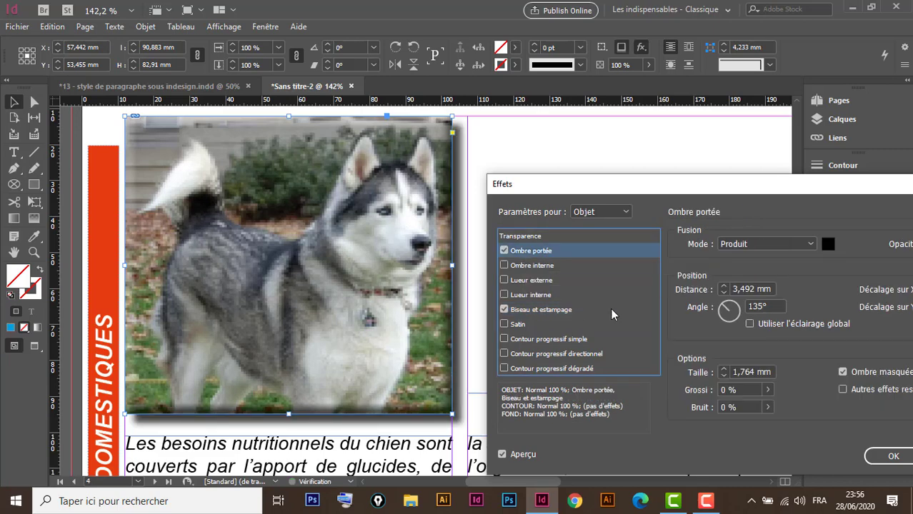
left_click(724, 294)
left_click(724, 293)
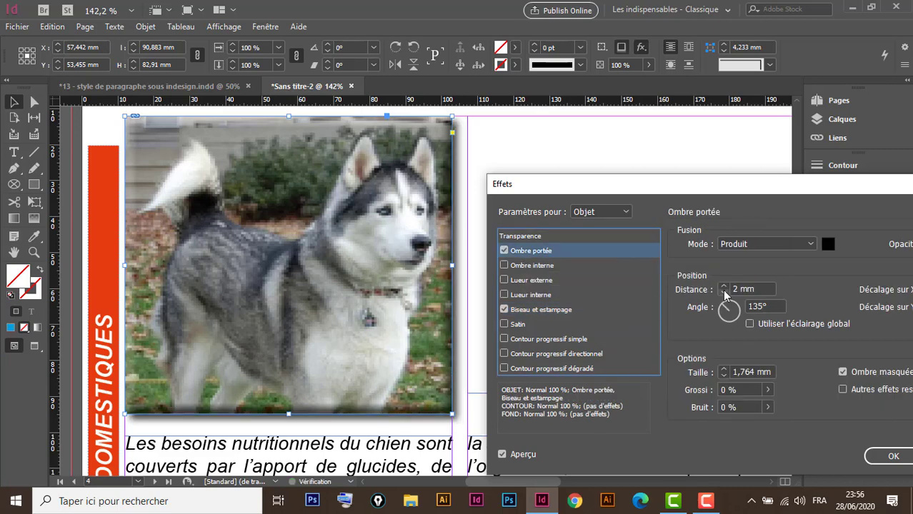
left_click(892, 456)
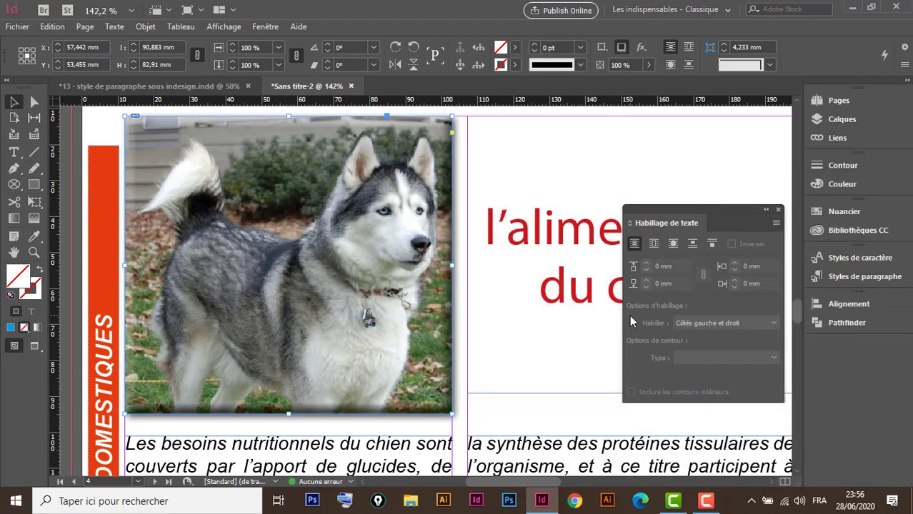
- Review the finished dog article spread and the bird article spread on pages 6 and 7
key("ctrl+minus")
key("ctrl+minus")
key("ctrl+minus")
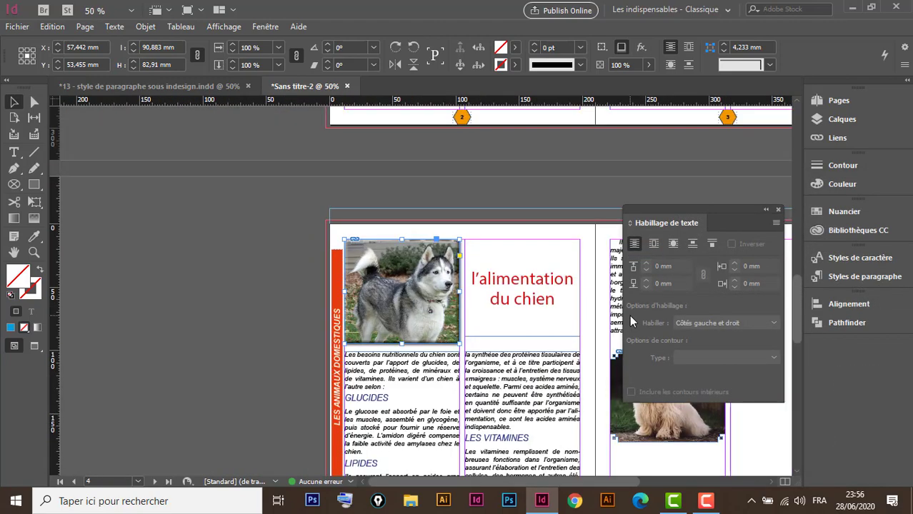
left_click_drag(537, 394, 430, 325)
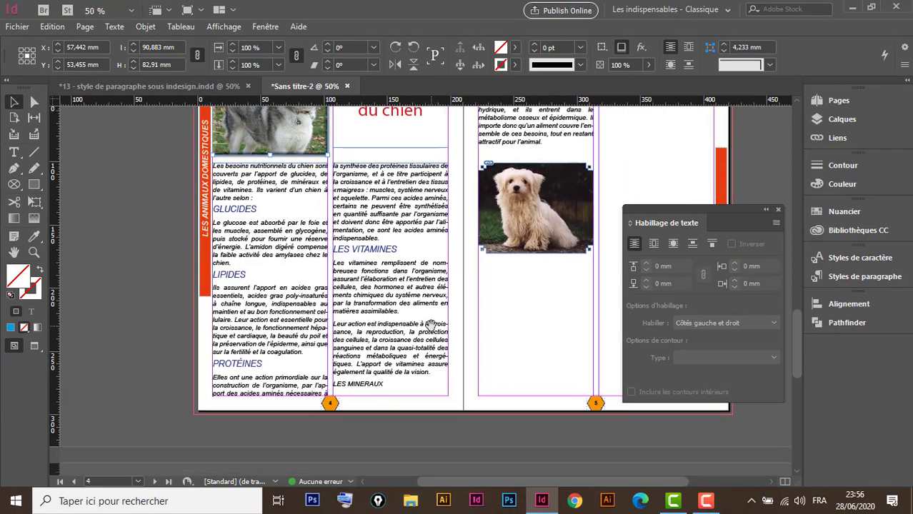
scroll(430, 325, "down", 10)
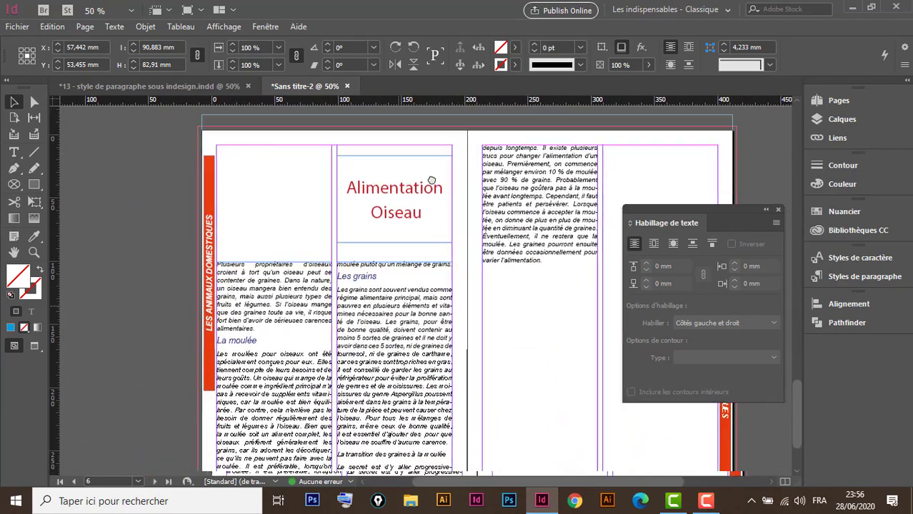
left_click_drag(431, 180, 415, 201)
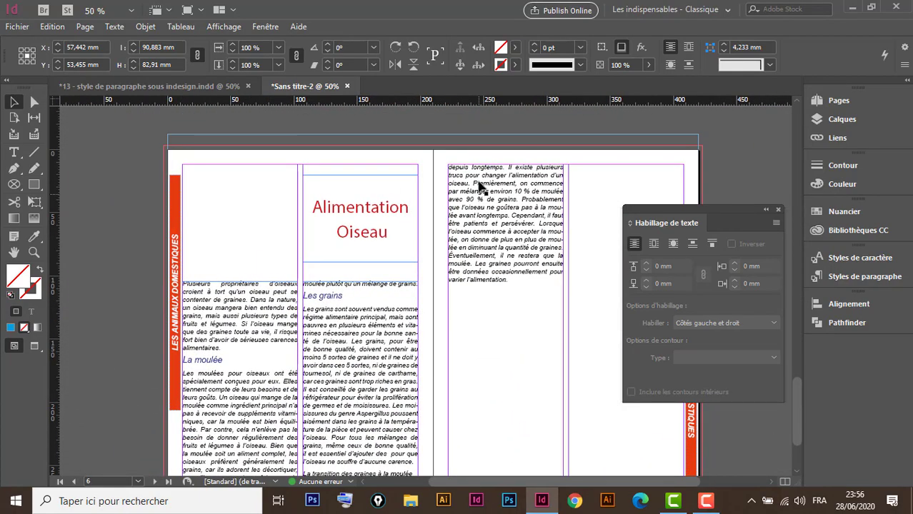
scroll(482, 188, "up", 4)
left_click_drag(492, 103, 350, 243)
scroll(350, 243, "up", 5)
scroll(350, 242, "left", 3)
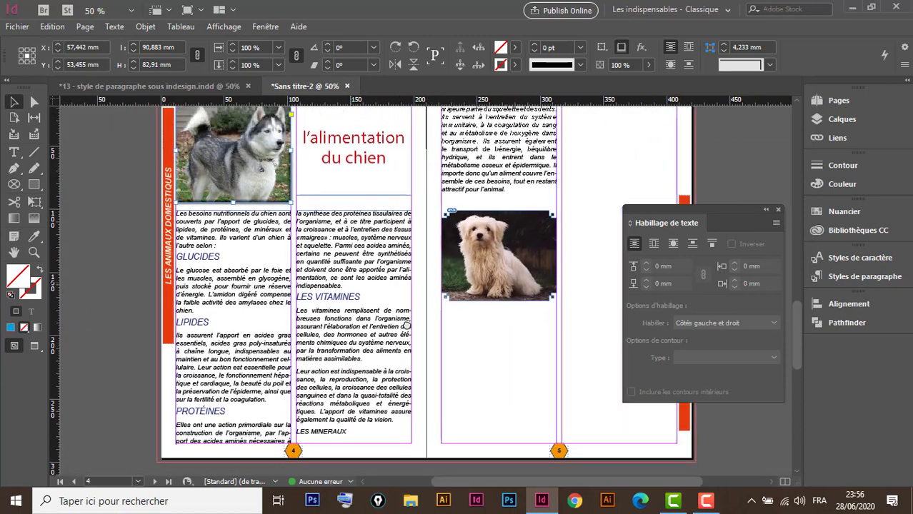
- Move the white dog photo up over page 5's first-column text, centred at about X 267.8 mm, Y 94.9 mm
left_click(371, 300)
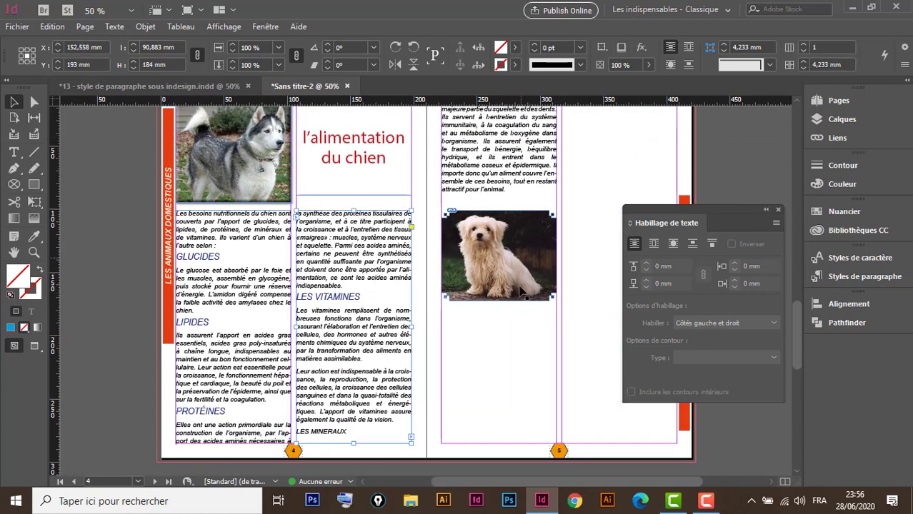
left_click_drag(514, 243, 513, 201)
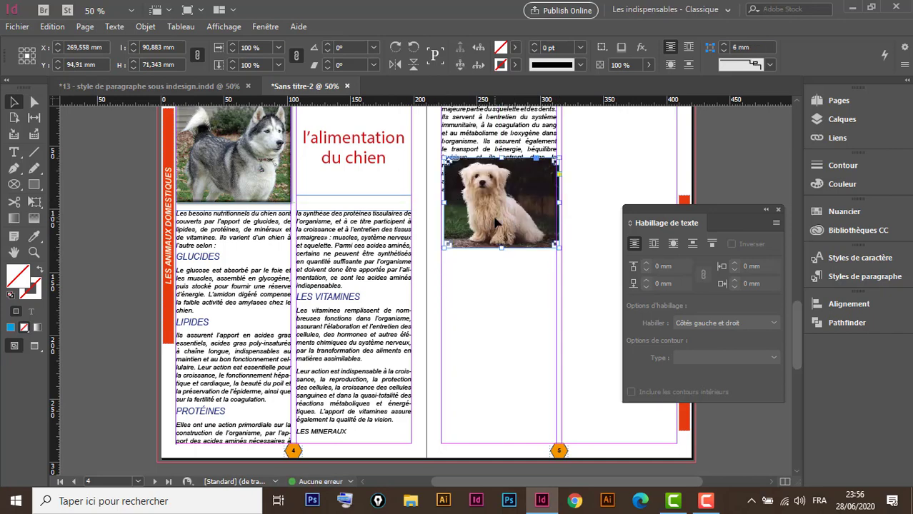
key("Left")
key("Left")
key("Left")
key("Left")
key("Left")
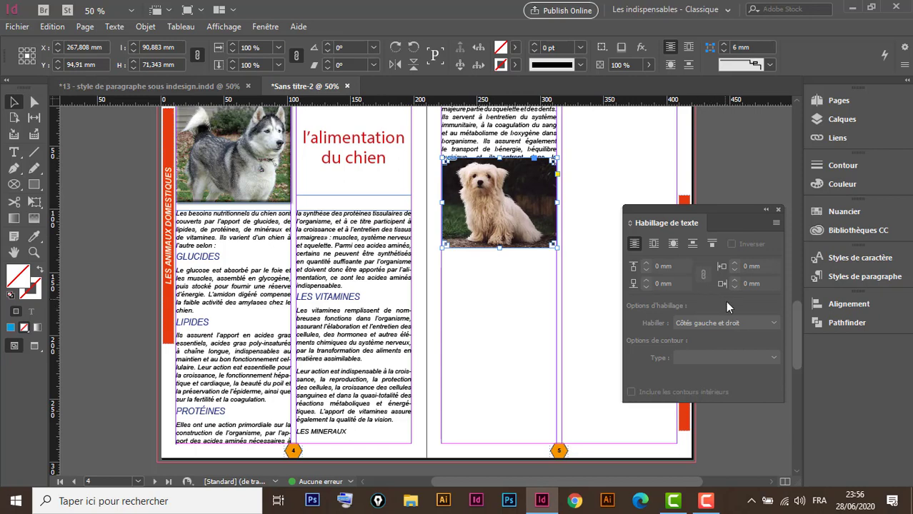
- Wrap the text around the white dog photo's bounding box with equal offsets of about 4 mm on all sides
left_click(654, 245)
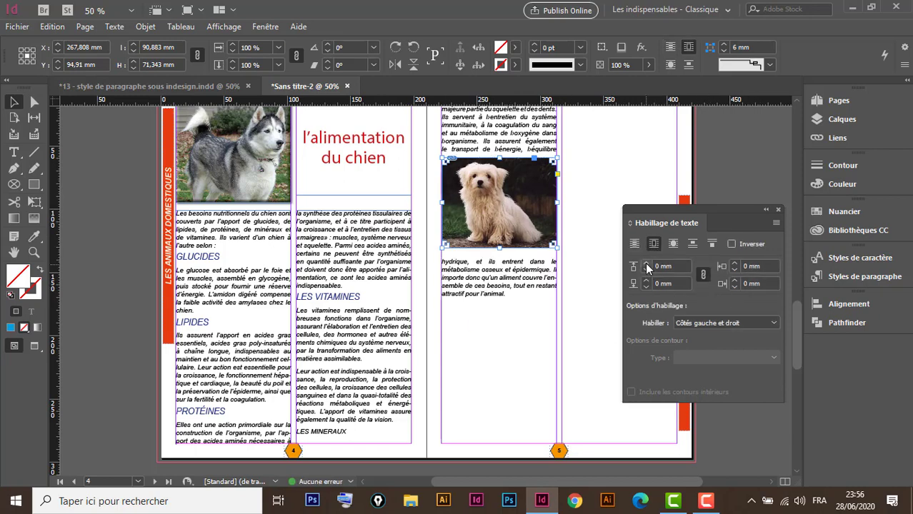
left_click(646, 264)
left_click(646, 264)
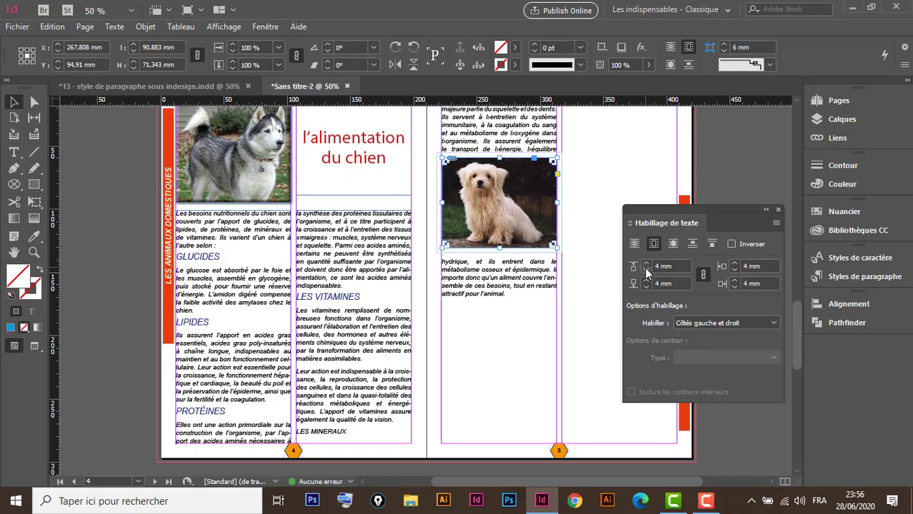
left_click(647, 270)
left_click(452, 387)
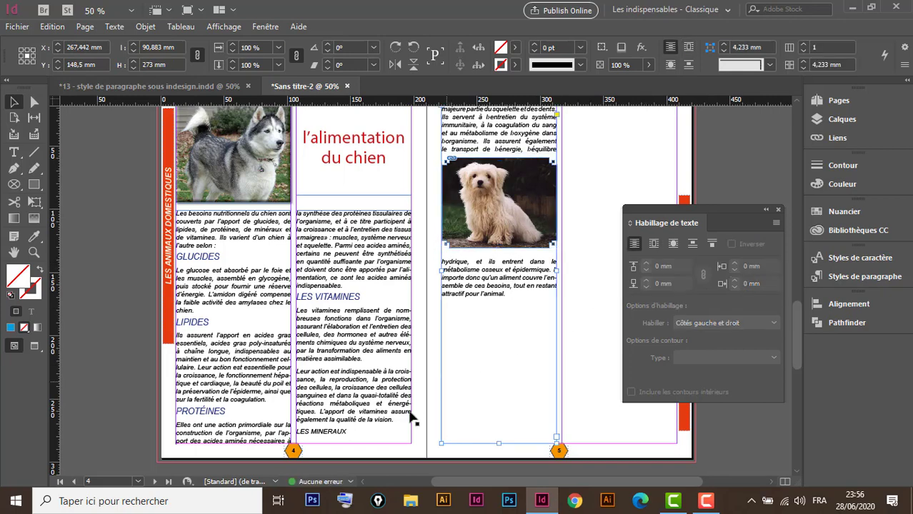
- Compare the bird article spread with its counterpart in 13 - style de paragraphe sous indesign.indd, checking where the bird photos sit
scroll(375, 407, "down", 5)
scroll(376, 408, "down", 6)
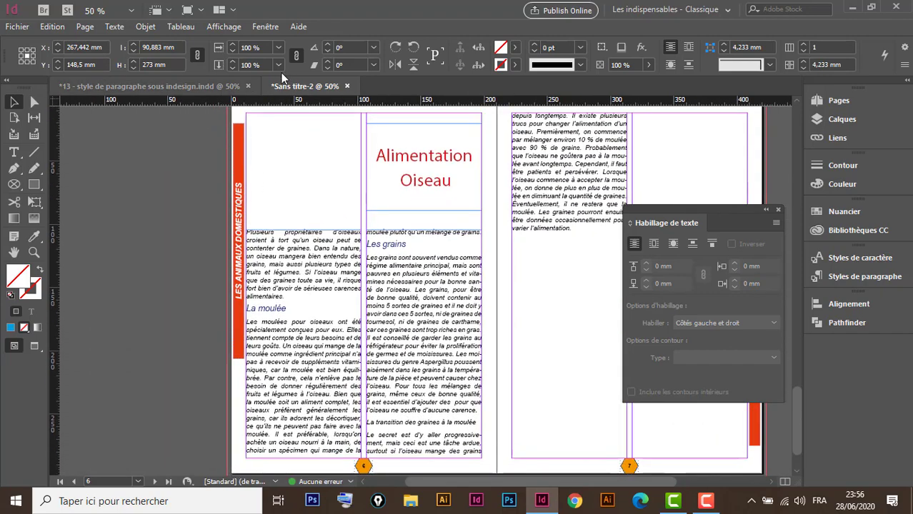
left_click(215, 88)
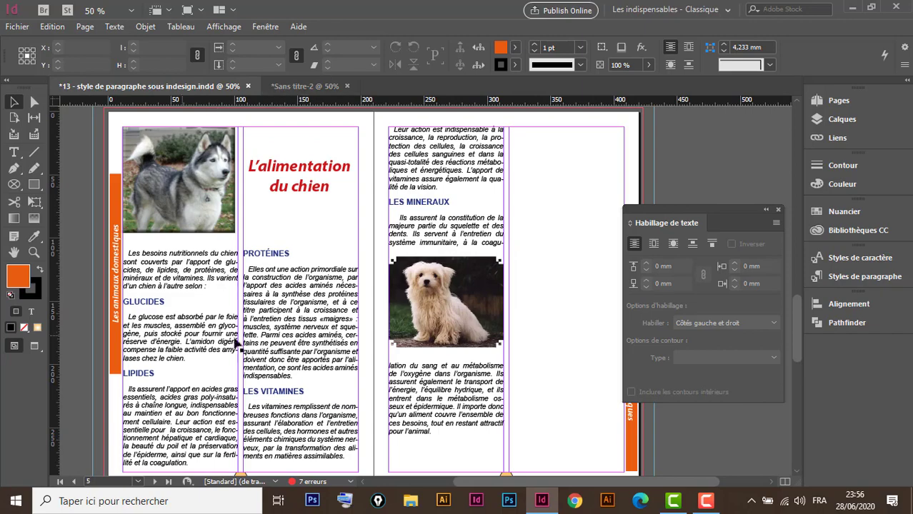
scroll(237, 345, "down", 10)
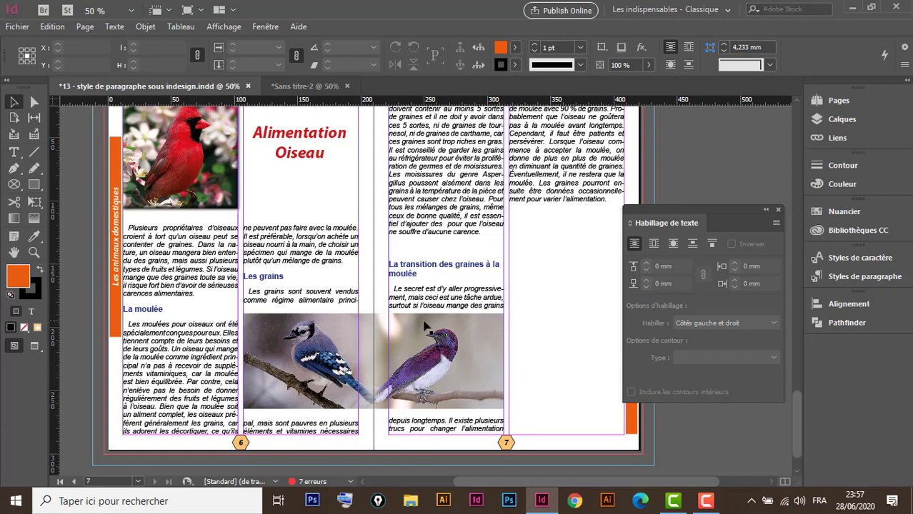
left_click(325, 87)
scroll(534, 351, "right", 3)
scroll(533, 350, "down", 1)
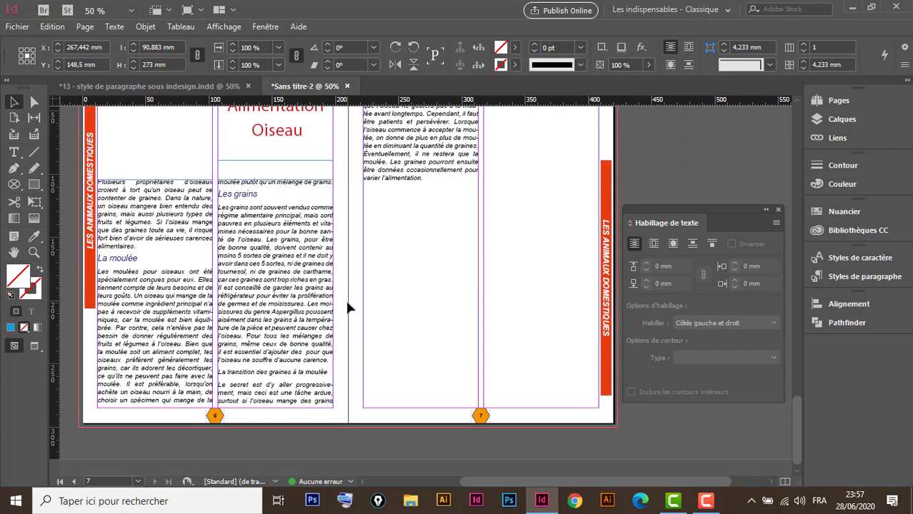
- Draw a rectangular frame about 115 by 62 mm low in page 6's second column and duplicate it horizontally onto page 7's first column
left_click(14, 184, "alt")
right_click(16, 185)
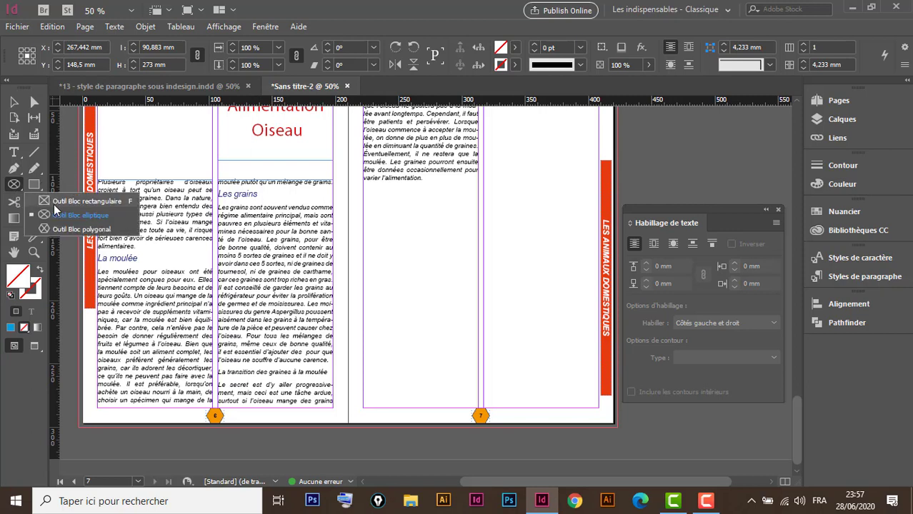
left_click(71, 200)
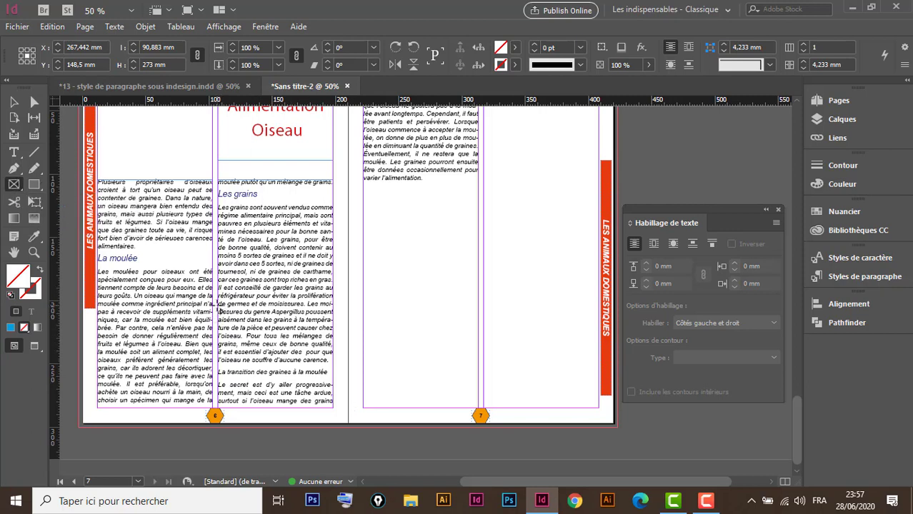
left_click_drag(216, 307, 366, 386)
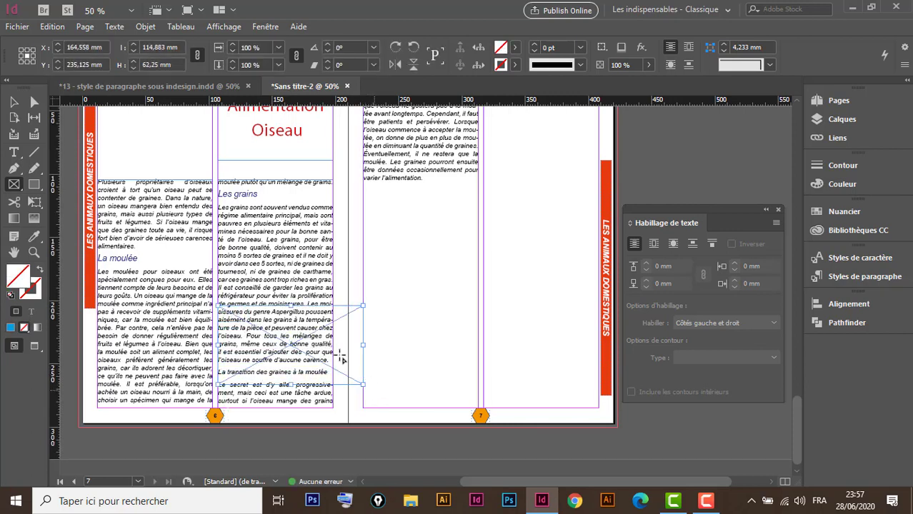
left_click(14, 102)
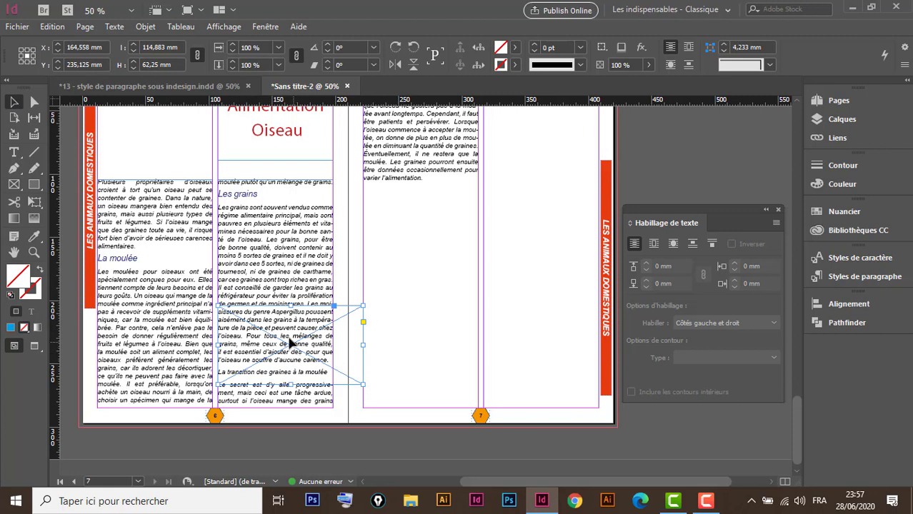
mouse_move(272, 335)
left_mouse_down()
mouse_move(379, 327)
mouse_move(398, 335)
mouse_move(384, 336)
left_mouse_up()
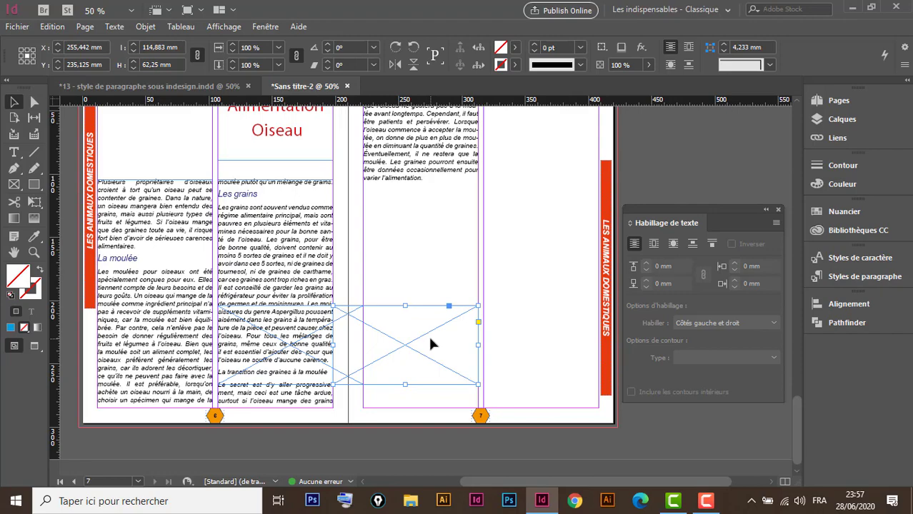
- Place muqng7f1 in the duplicated frame on page 7 and fill the frame proportionally with the image
key("ctrl+d")
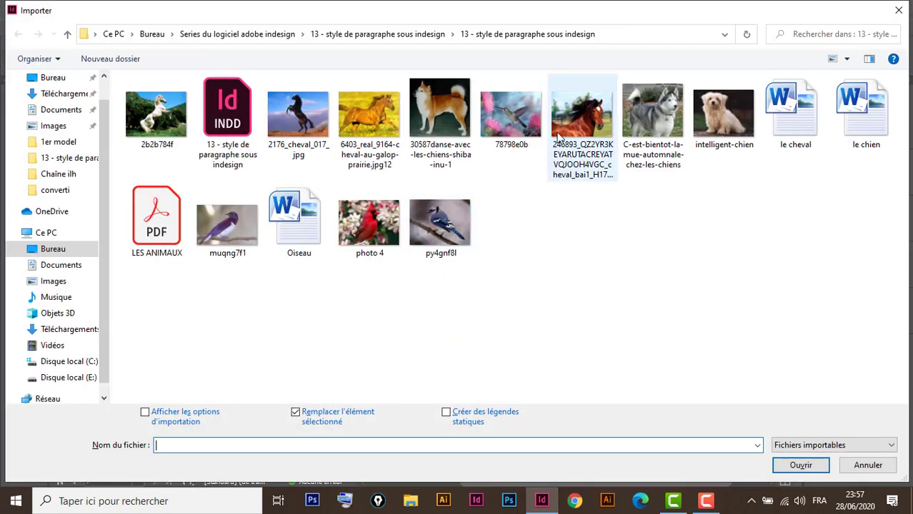
left_click(227, 225)
left_click(808, 467)
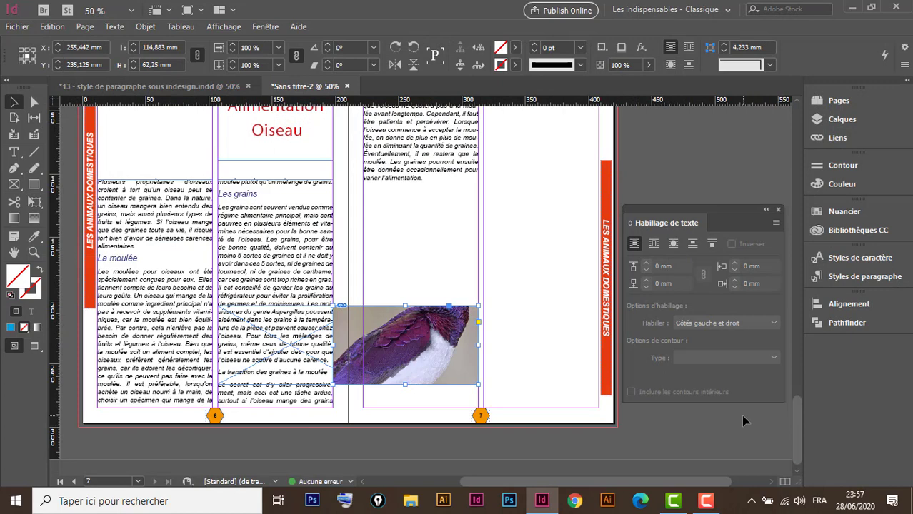
key("ctrl+alt+shift+c")
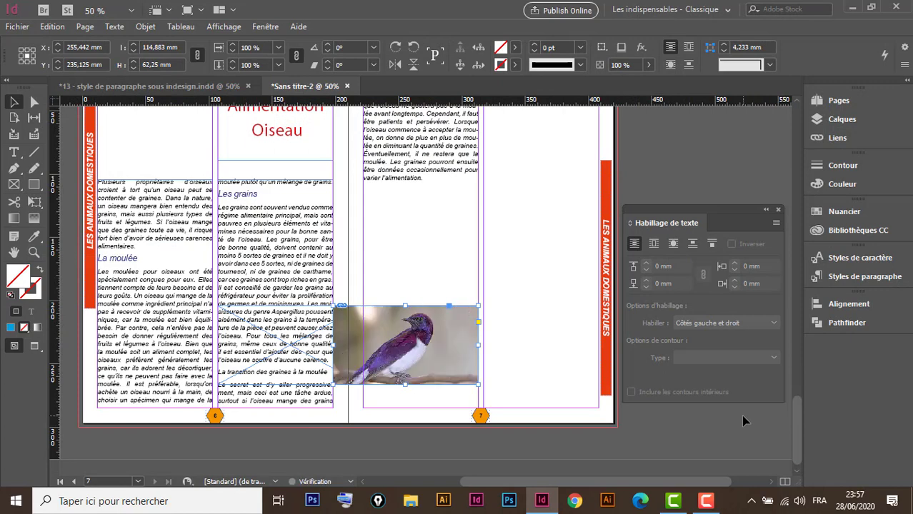
- Place the py4gnf8l photo in the empty frame low in page 6's second column
left_click_drag(411, 369, 301, 339)
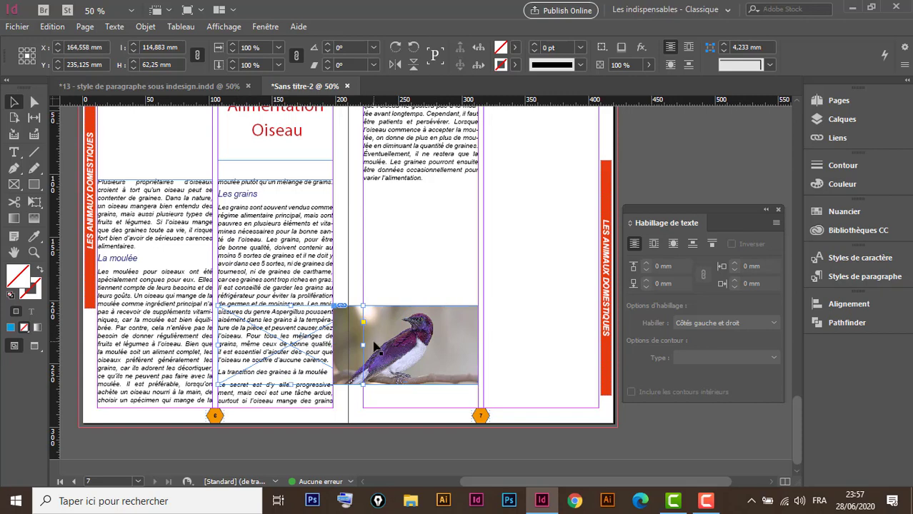
key("ctrl+d")
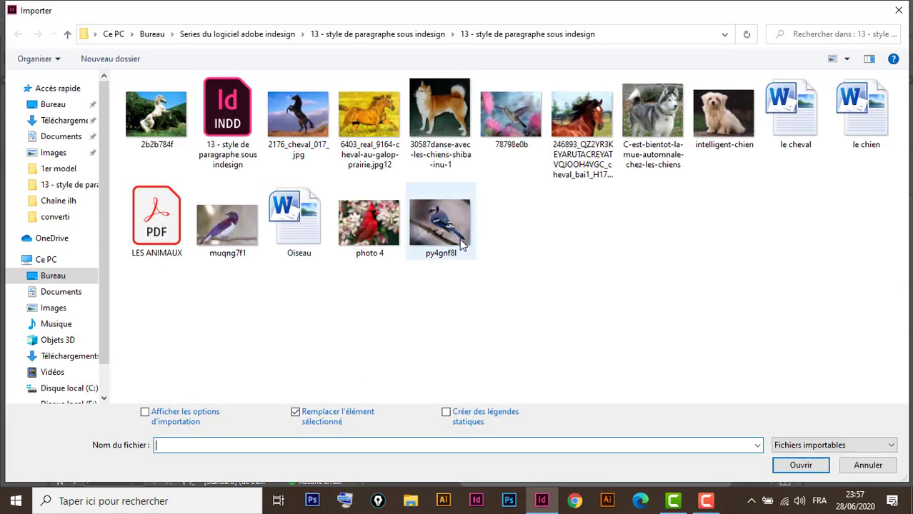
left_click(452, 236)
left_click(801, 465)
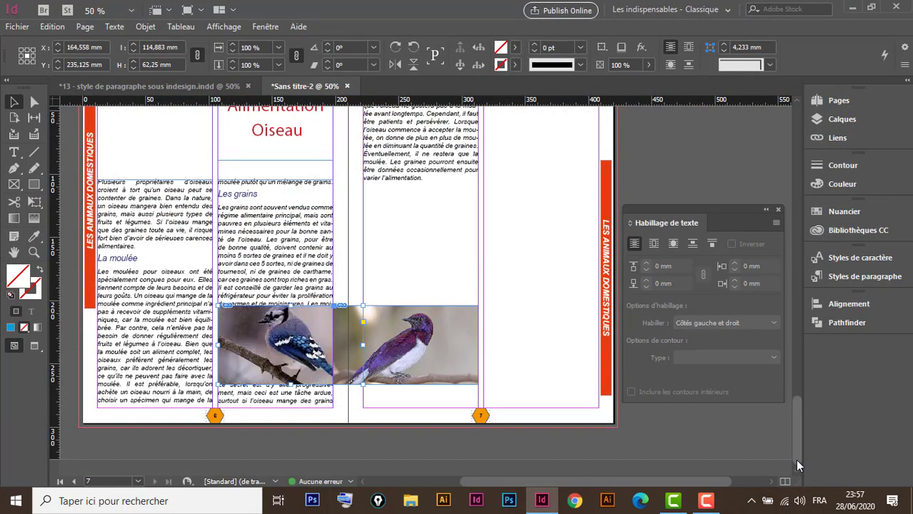
- Apply a directional feather with a 25 mm left width to the purple bird photo
left_click_drag(497, 315, 426, 143)
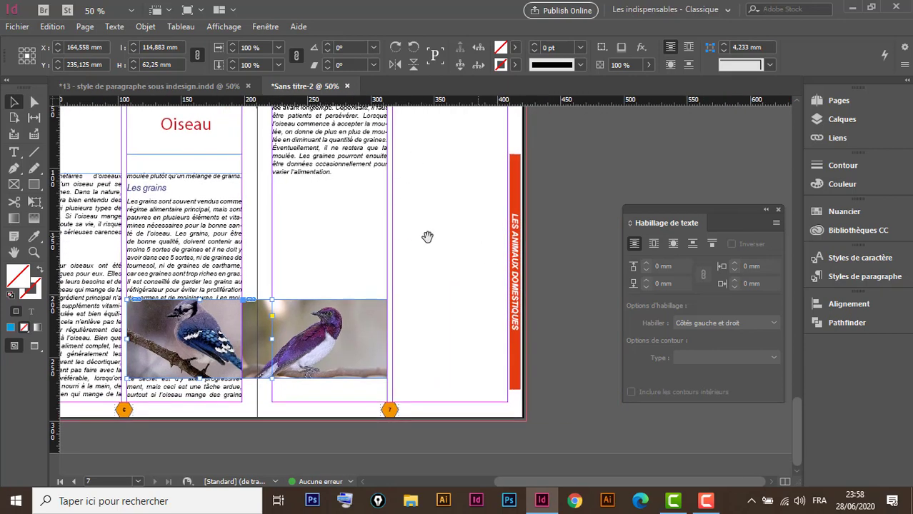
left_click(371, 322)
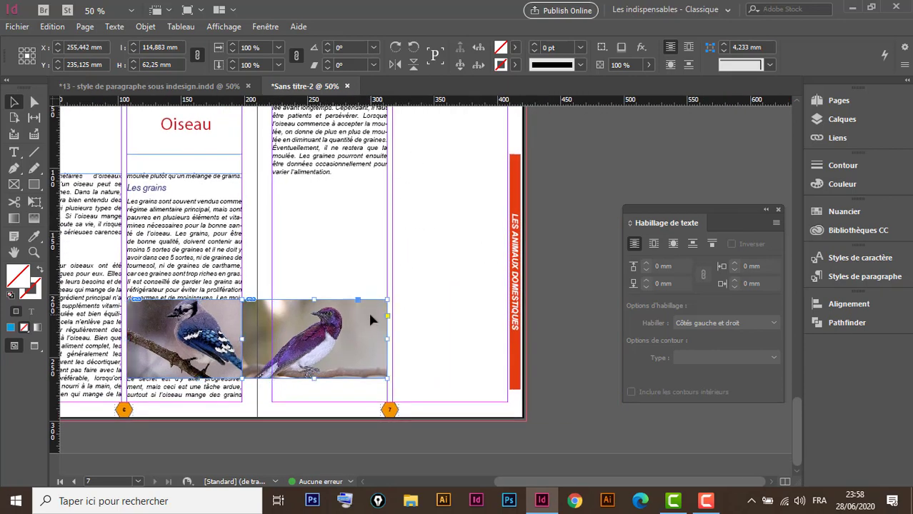
left_click(642, 49)
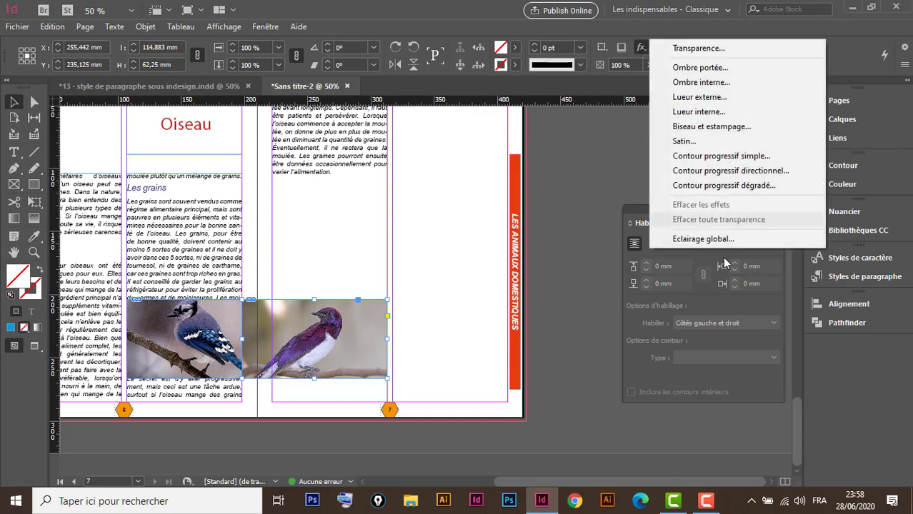
left_click(762, 172)
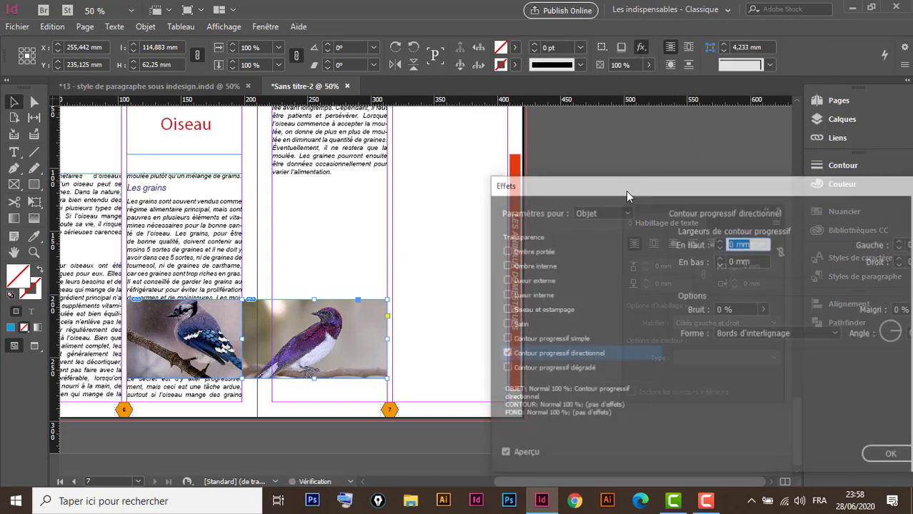
left_click_drag(585, 182, 491, 172)
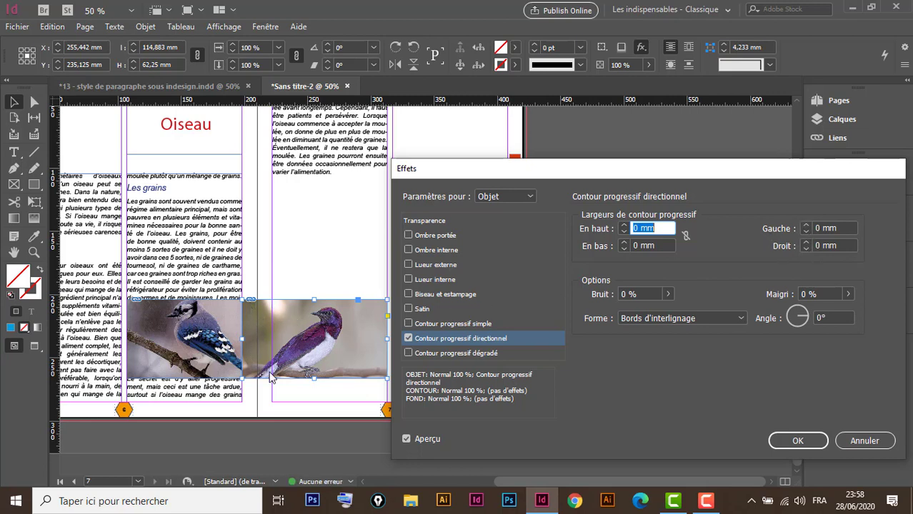
left_click(805, 226)
left_click(806, 226)
left_click(806, 226)
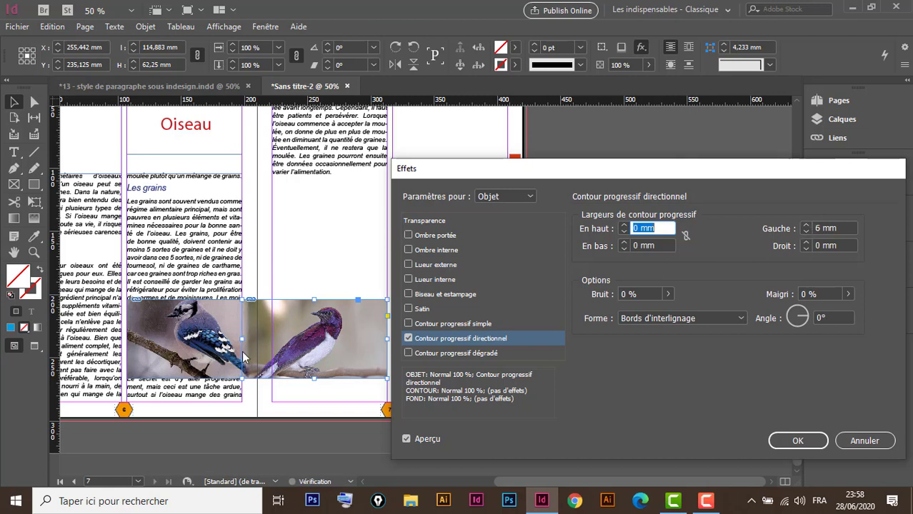
left_click(806, 226)
left_click(805, 226)
left_click(806, 225)
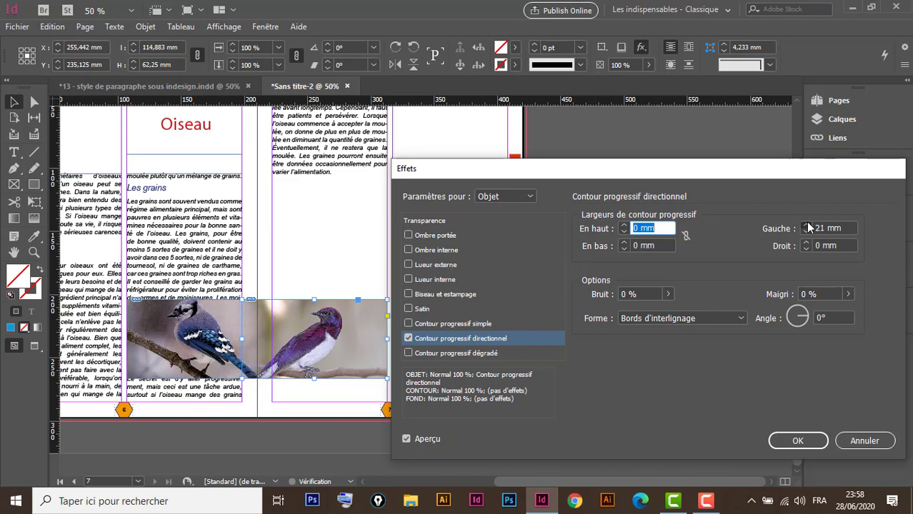
left_click(806, 226)
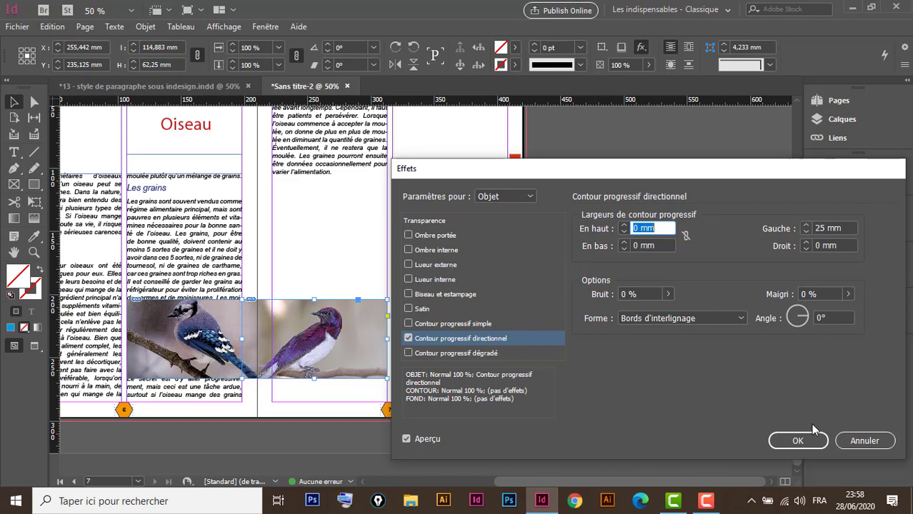
left_click(809, 438)
- Apply a directional feather with a 23 mm right width to the blue bird photo
left_click(285, 303)
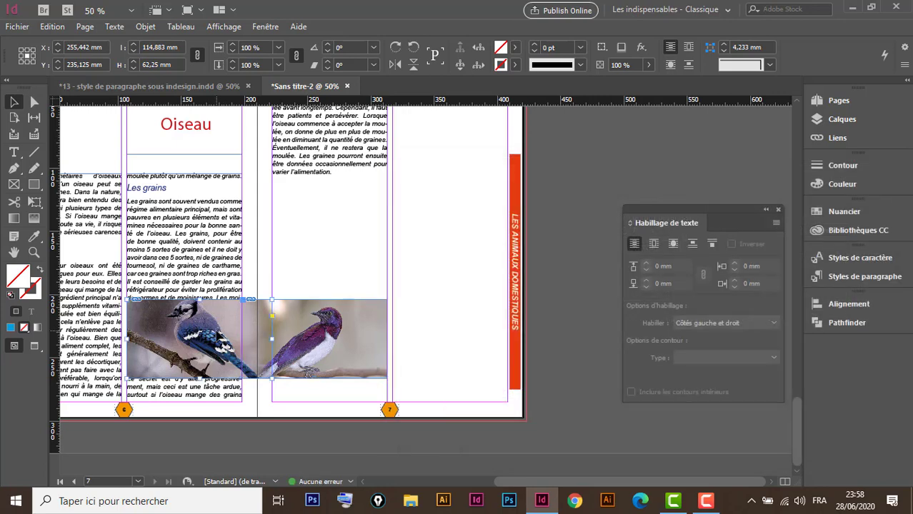
left_click(641, 48)
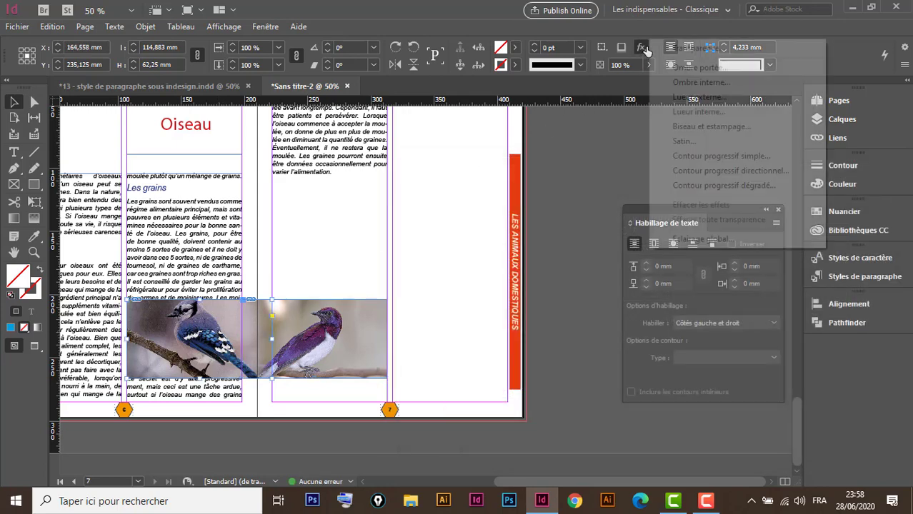
left_click(736, 171)
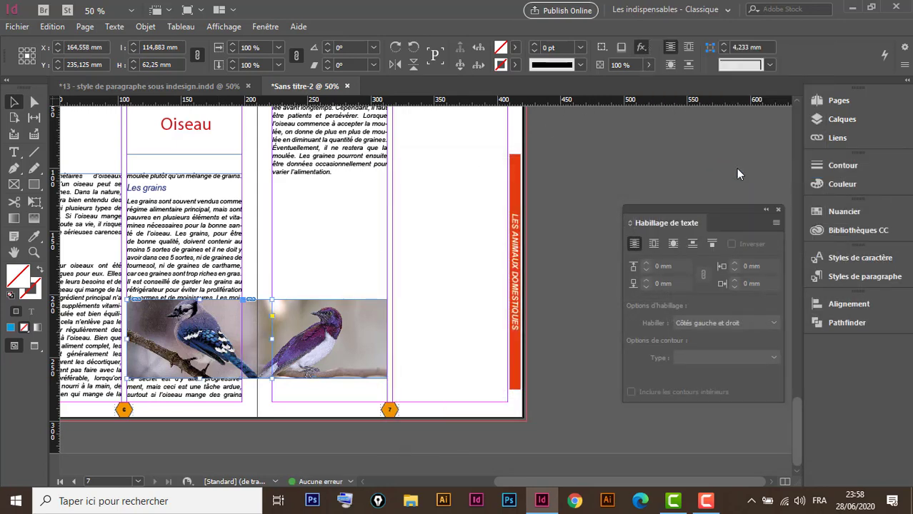
left_click_drag(685, 176, 712, 165)
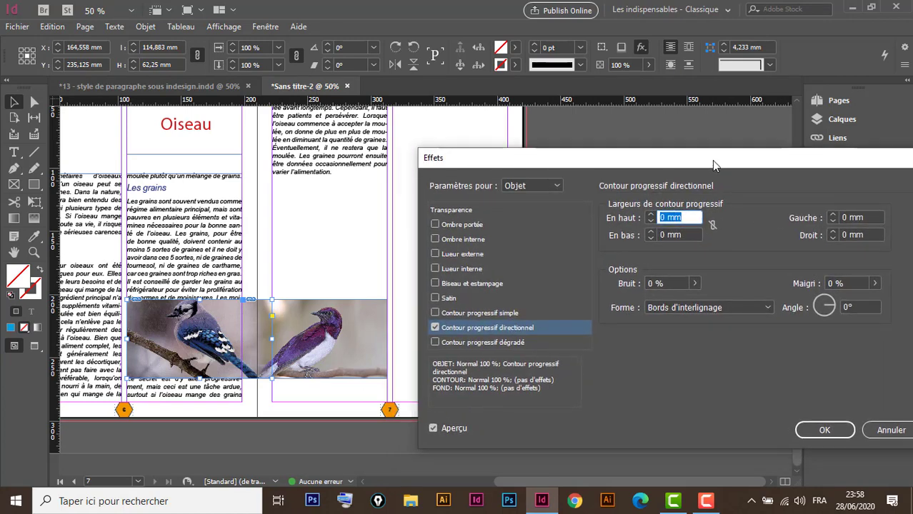
left_click(832, 232)
left_click(833, 232)
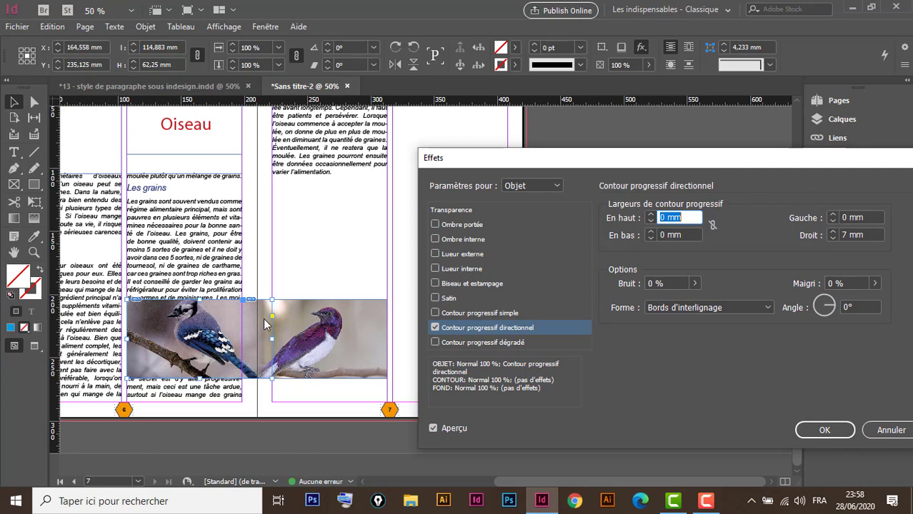
left_click(832, 233)
left_click(833, 232)
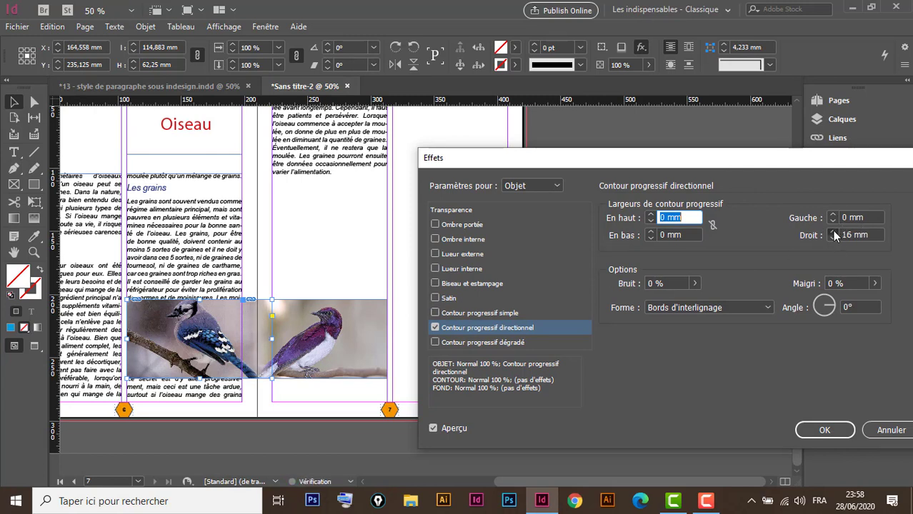
left_click(832, 232)
left_click(833, 232)
left_click(833, 232)
left_click(832, 232)
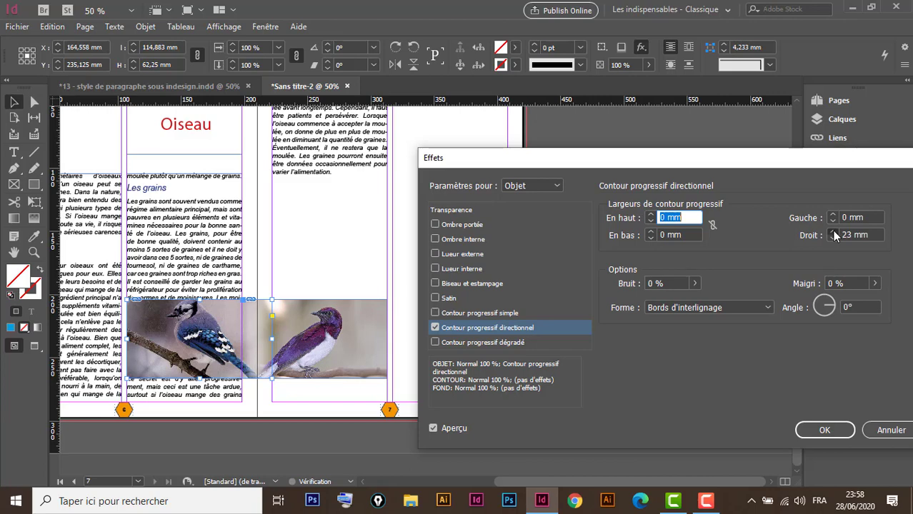
left_click(825, 430)
left_click(460, 363)
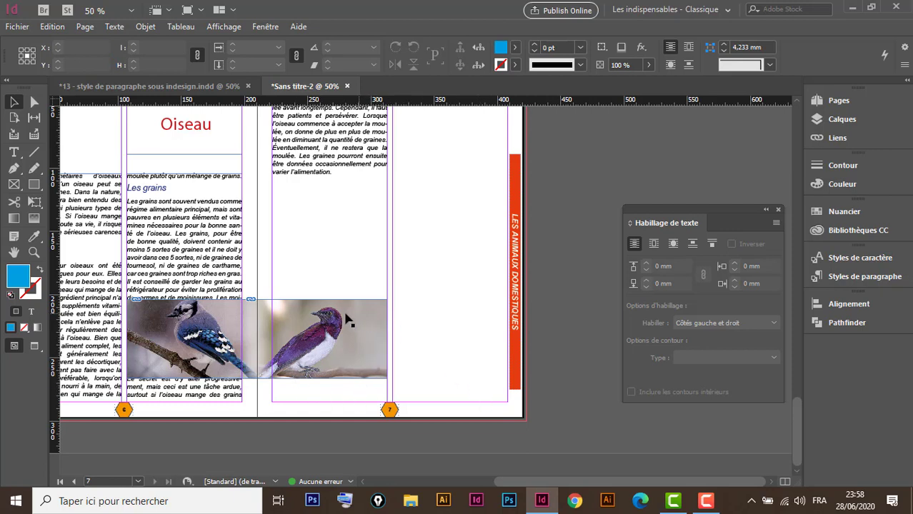
- Wrap the text around the bounding boxes of both the purple and blue bird photos with 3 mm offsets on all sides
left_click(343, 341)
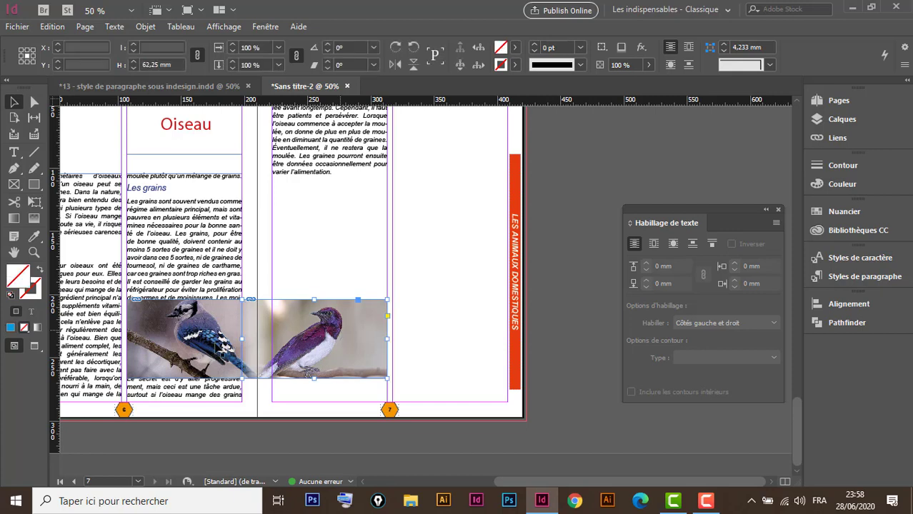
left_click(185, 346, "shift")
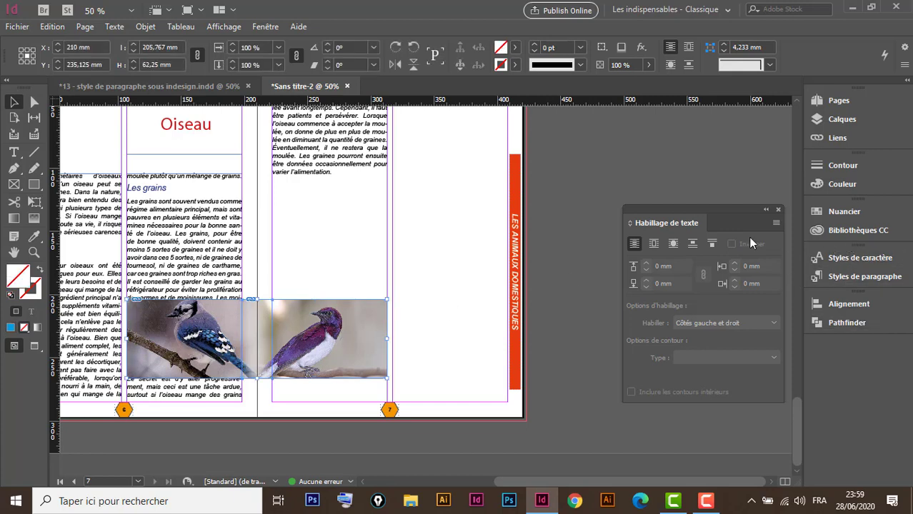
left_click(652, 245)
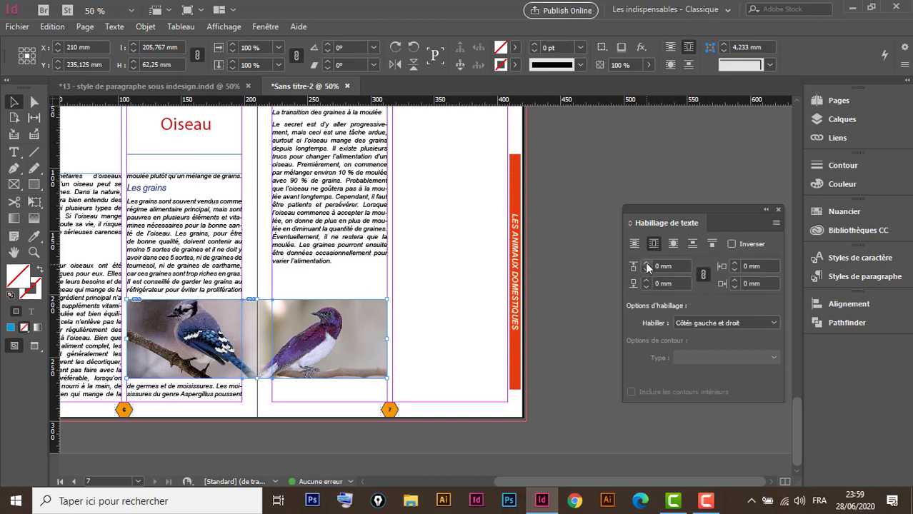
left_click(646, 263)
left_click(646, 263)
left_click(646, 263)
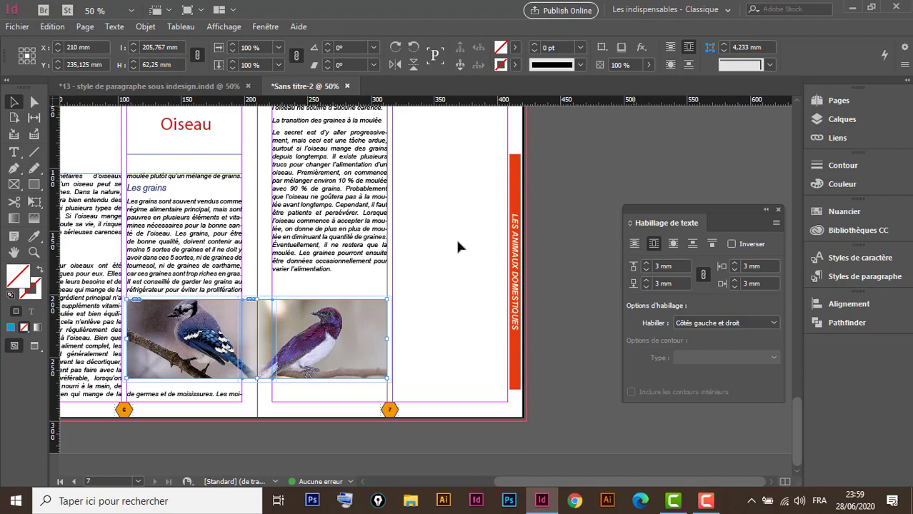
- Place photo 4 about 91 by 82 mm at the top of page 6's first column and fill its frame proportionally
left_click_drag(206, 220, 475, 314)
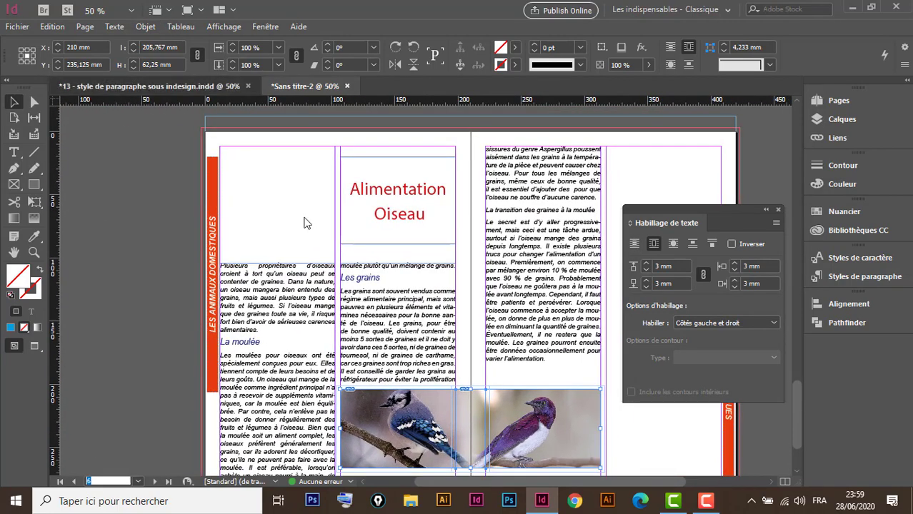
key("ctrl+Tab")
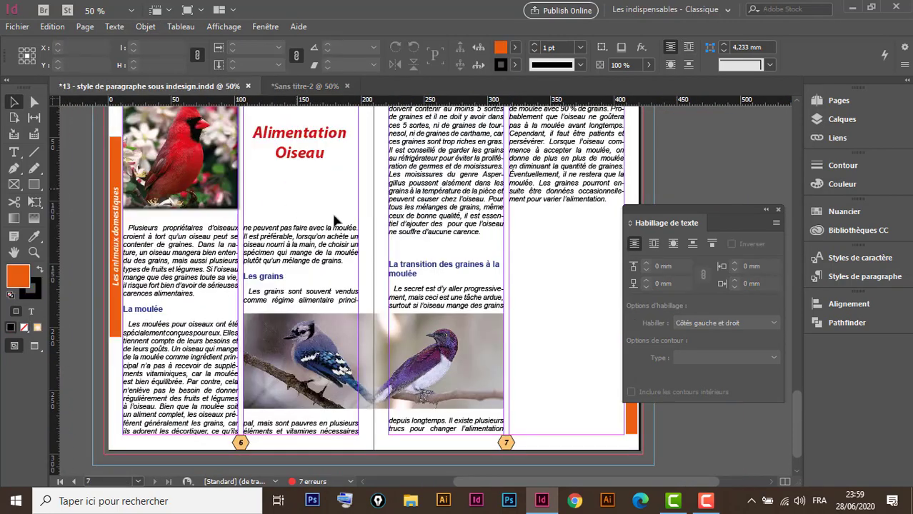
left_click(302, 86)
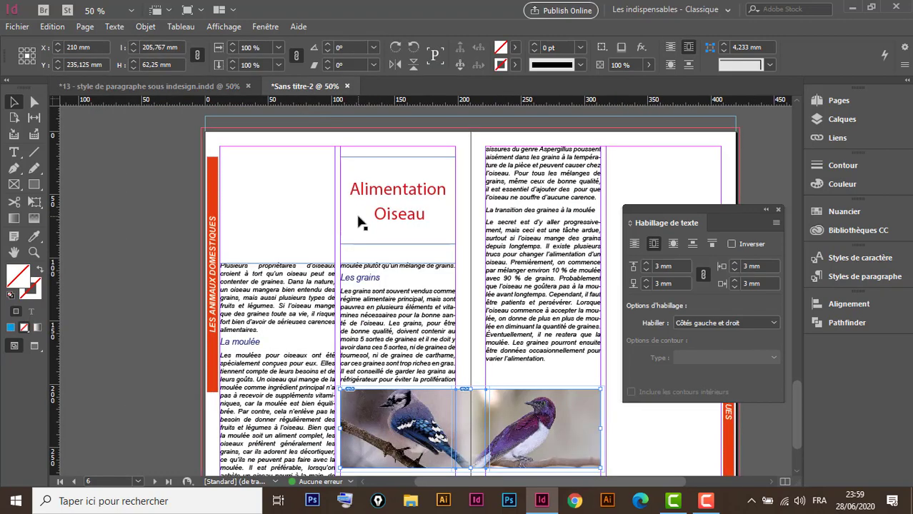
key("ctrl+d")
left_click(375, 236)
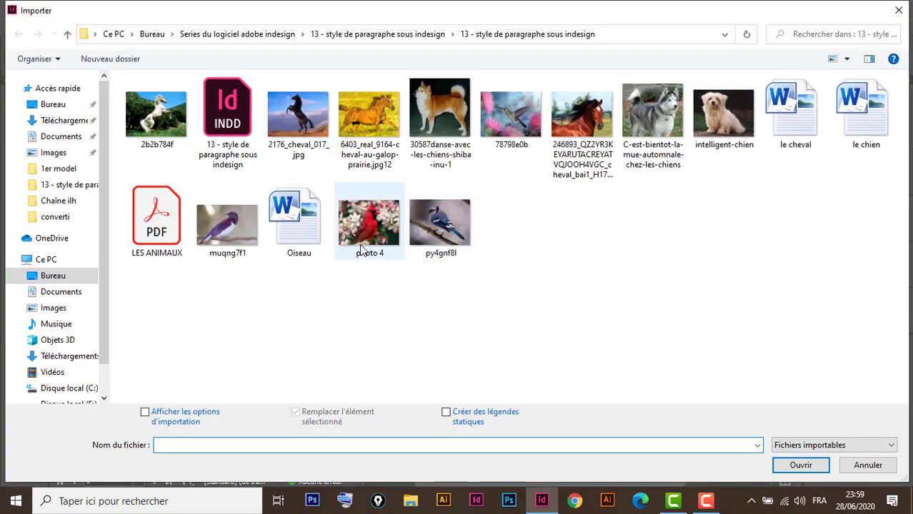
left_click(799, 465)
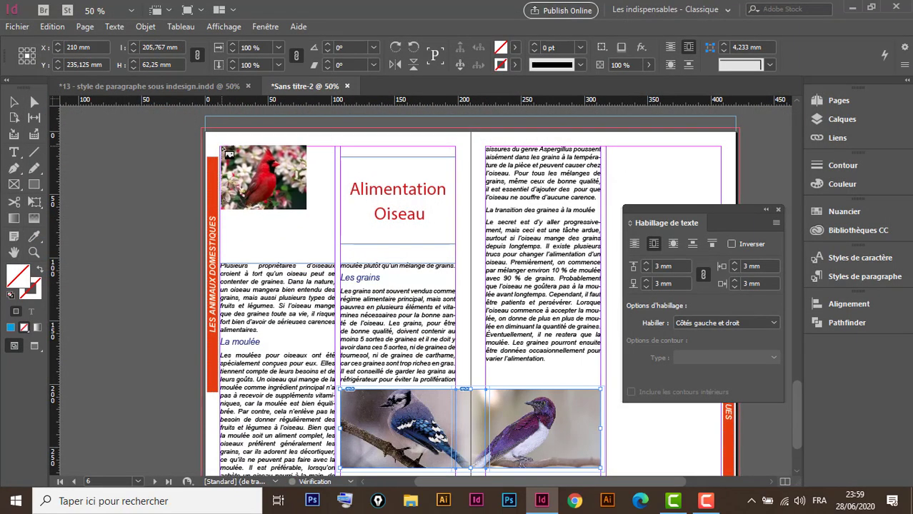
mouse_move(221, 147)
left_mouse_down()
mouse_move(328, 230)
mouse_move(334, 251)
left_mouse_up()
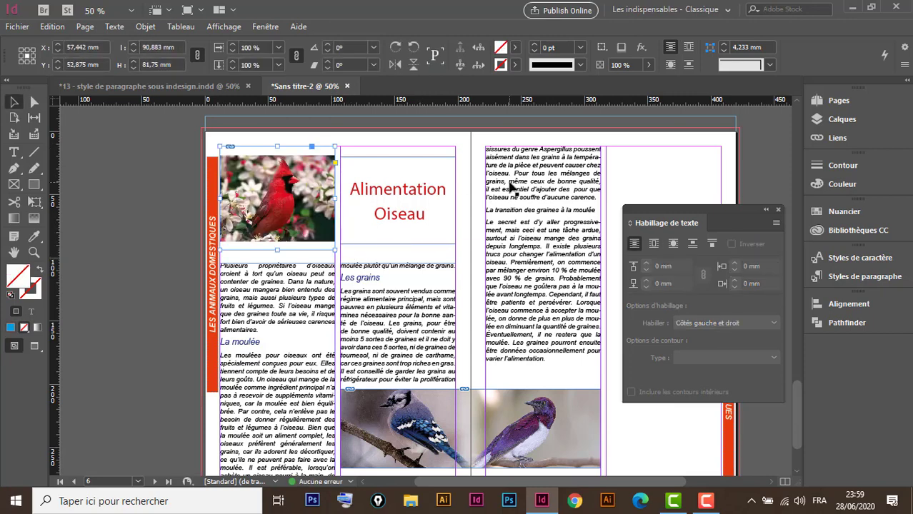
key("ctrl+alt+shift+c")
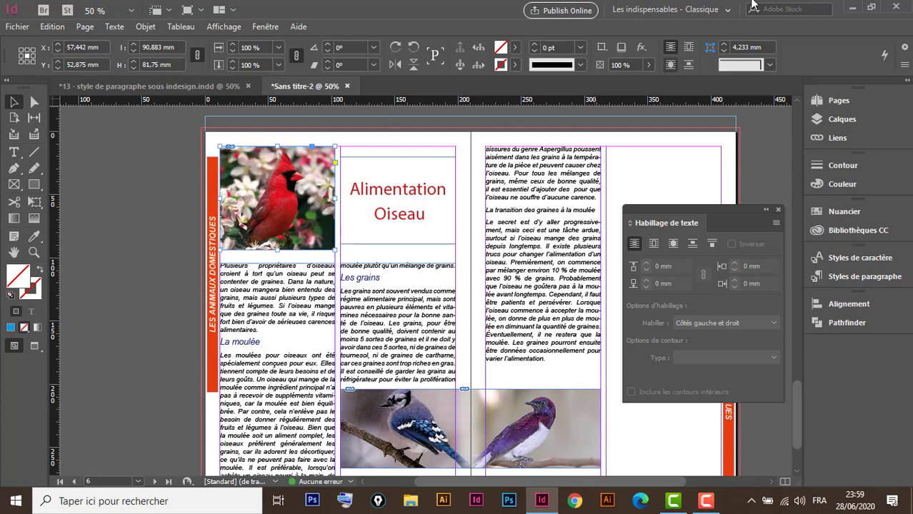
- Apply an inner Bevel and Emboss effect with a 3 mm size to the red cardinal photo
left_click(642, 52)
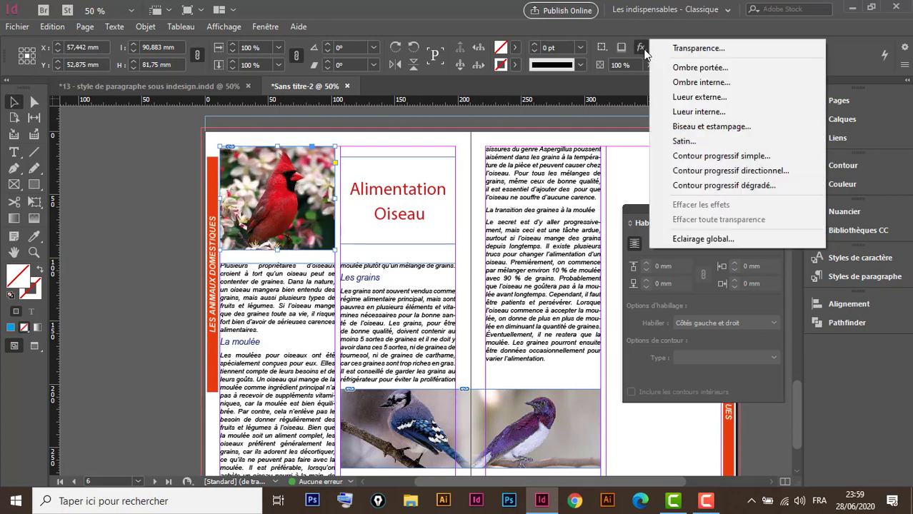
left_click(736, 128)
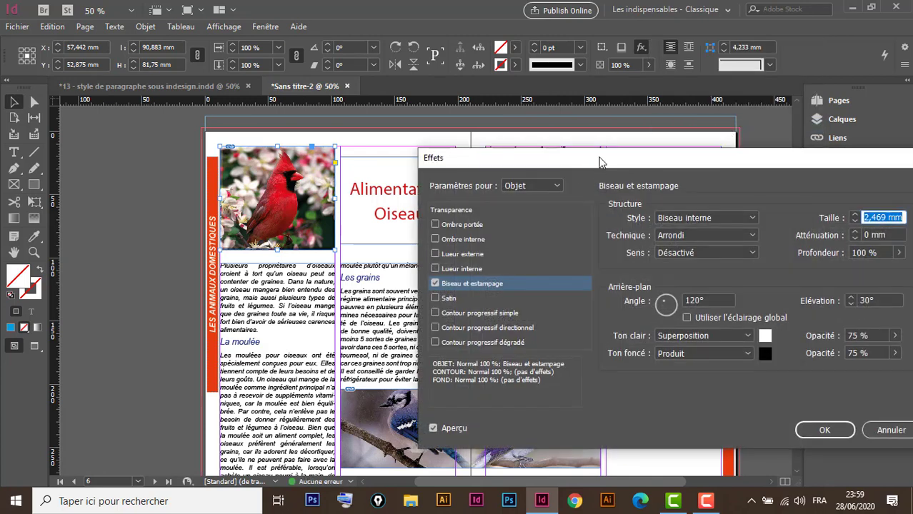
left_click_drag(576, 160, 569, 158)
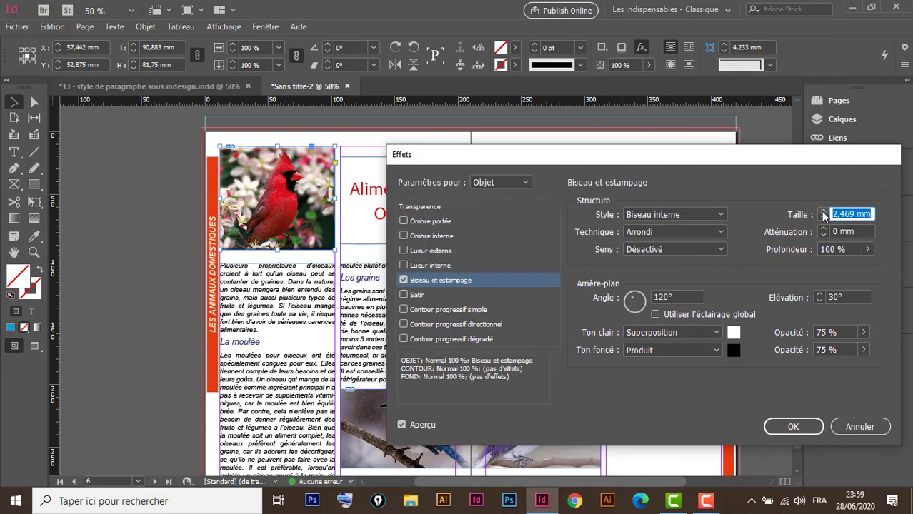
type("3")
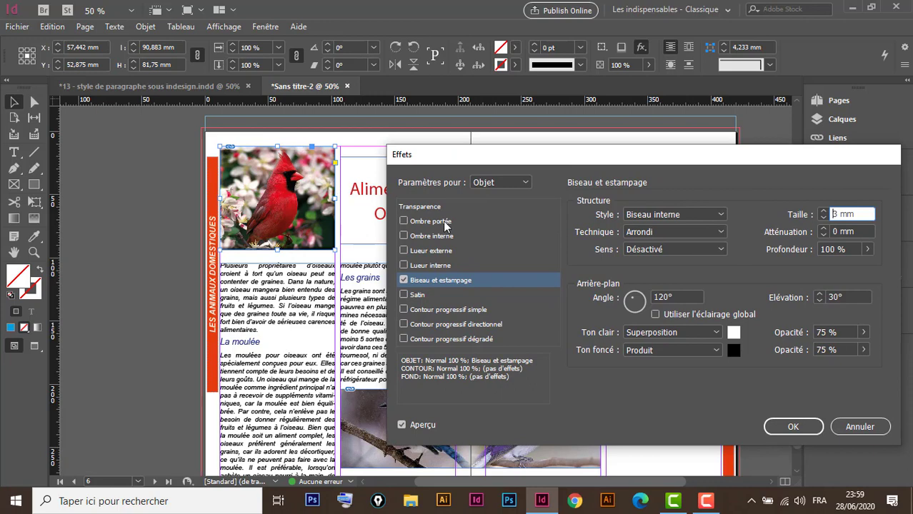
- Add a drop shadow with a 1 mm distance to the red cardinal photo and apply the effects
left_click(443, 221)
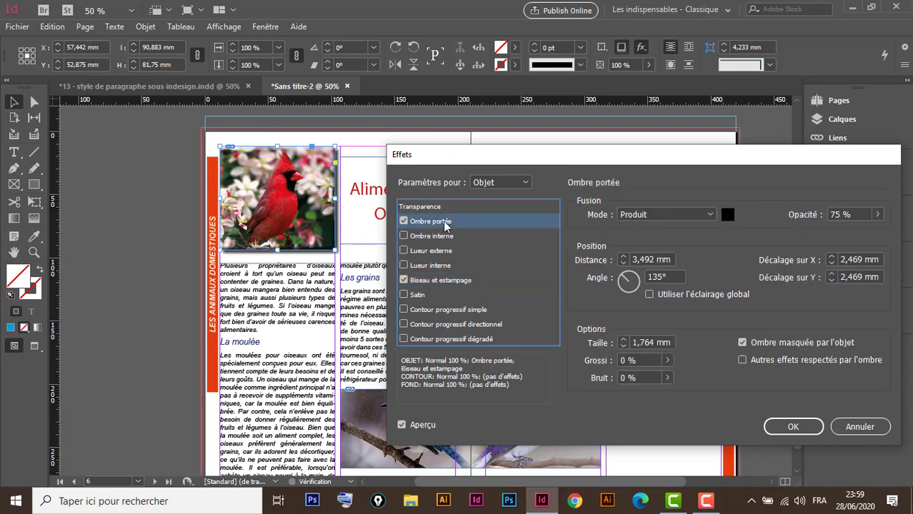
left_click(622, 263)
left_click(622, 264)
left_click(622, 264)
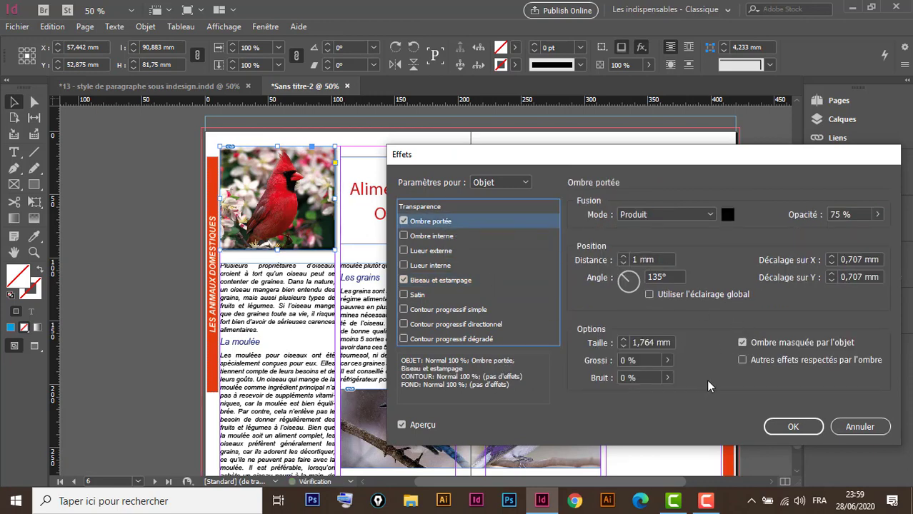
left_click(794, 426)
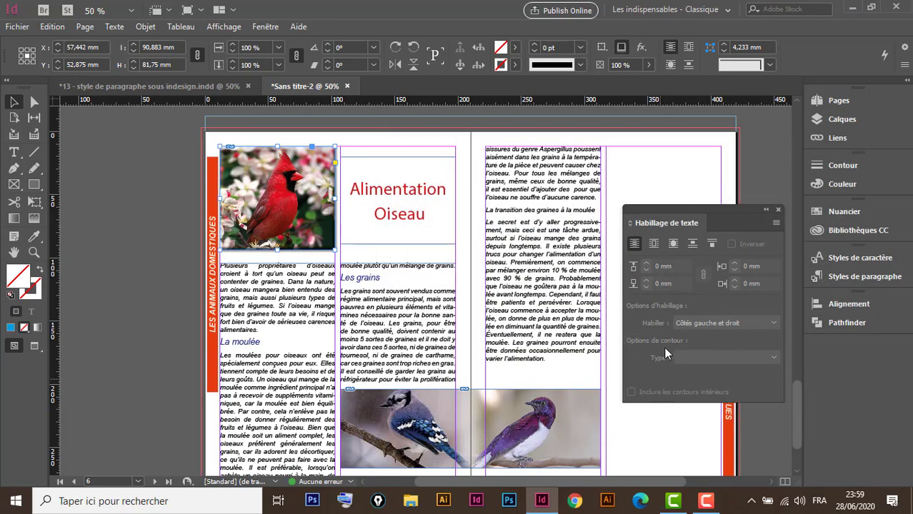
- Dock the Text Wrap panel with the other collapsed panels and look back through the spreads to the cover
left_click_drag(743, 214, 829, 350)
scroll(648, 394, "down", 2)
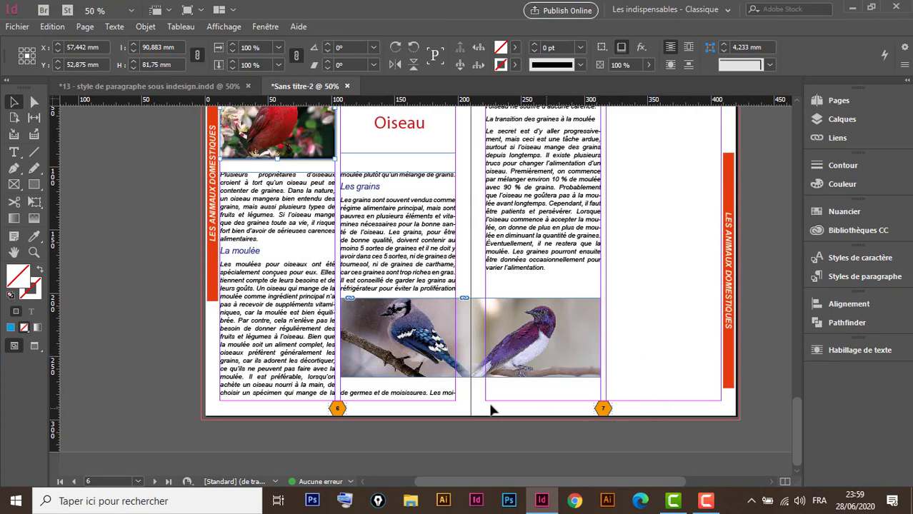
scroll(575, 218, "up", 10)
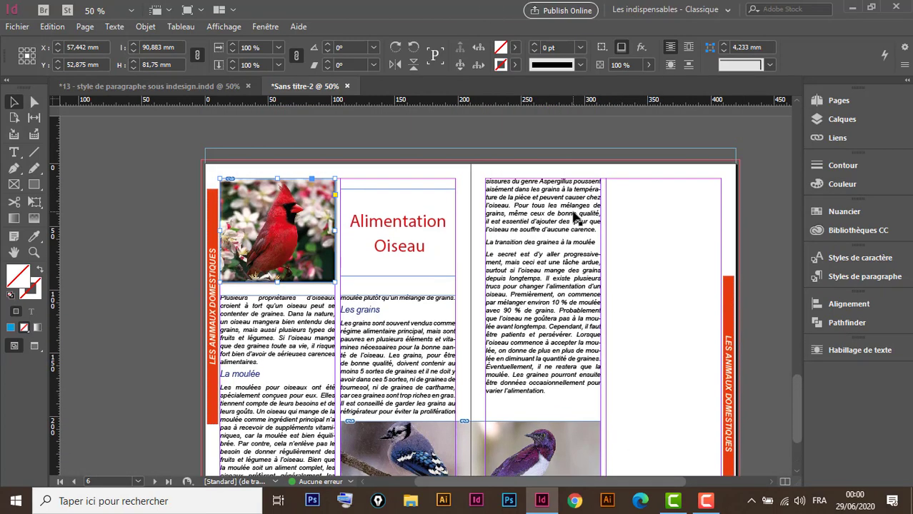
scroll(564, 207, "up", 18)
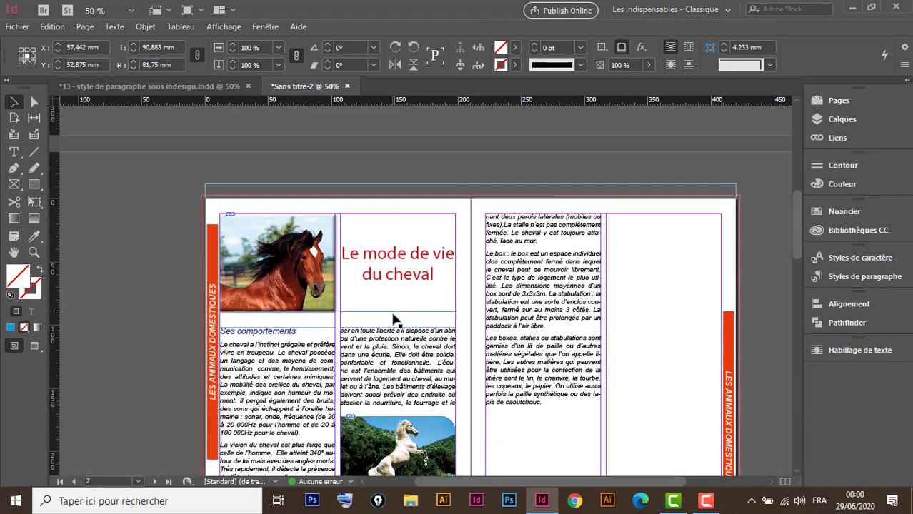
scroll(490, 287, "up", 10)
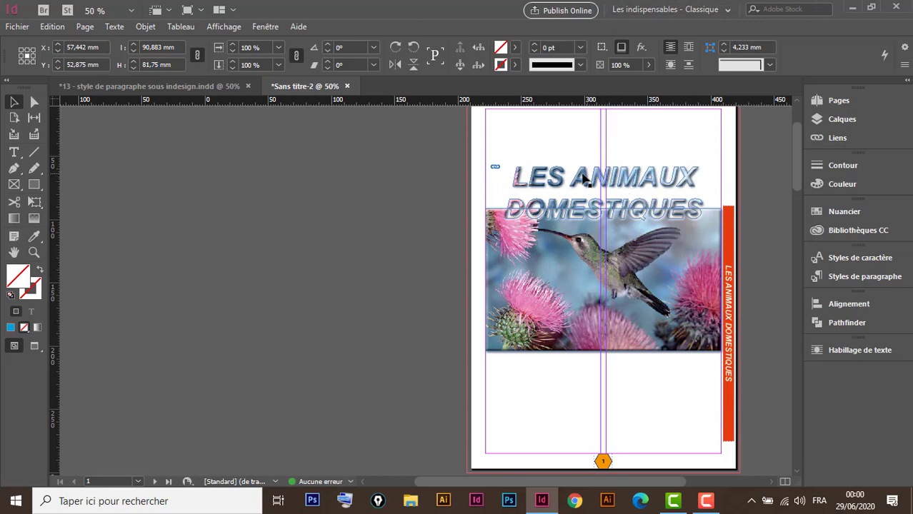
- Save the magazine as an InDesign CC 2019 document named "les animaux domestiques" in the "13 - style de paragraphe sous indesign" folder
left_click(17, 27)
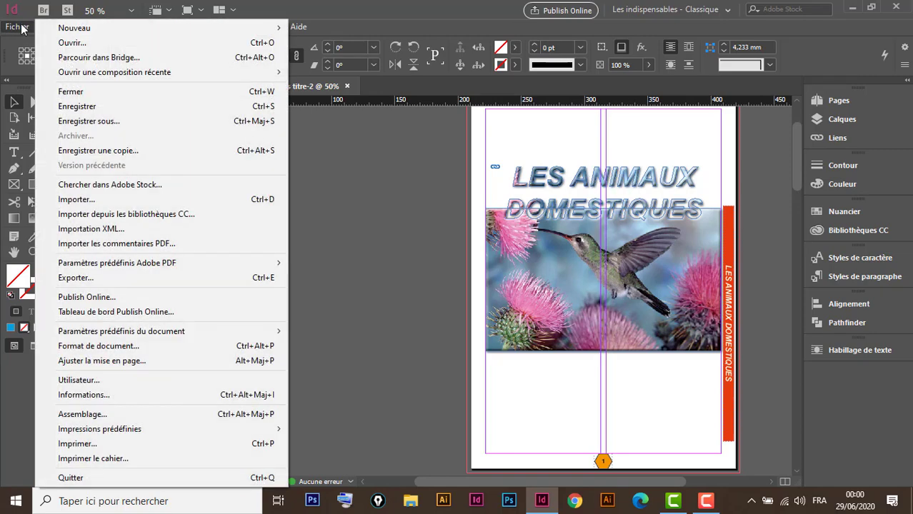
left_click(113, 122)
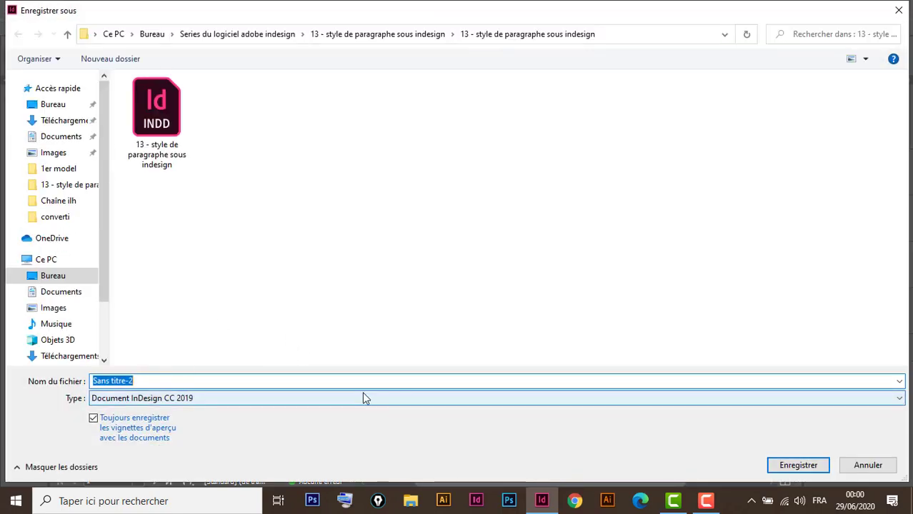
type("les")
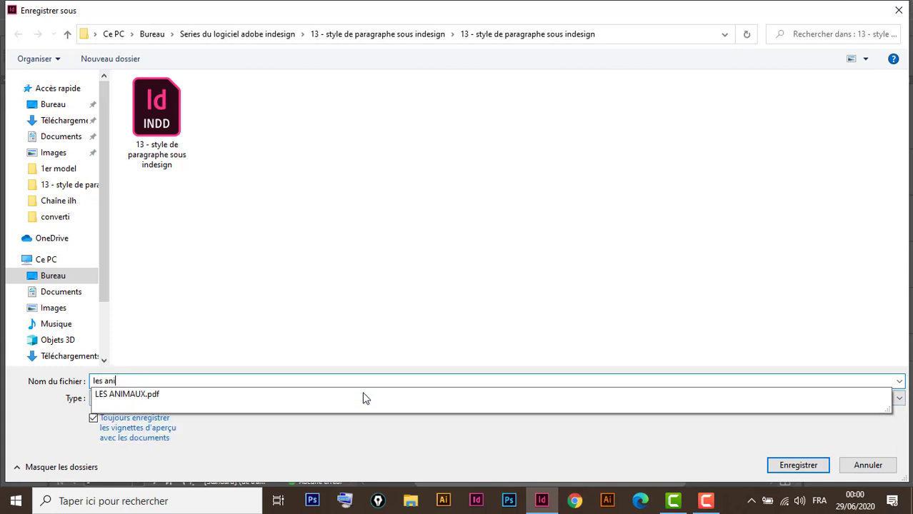
type("animaux domistique")
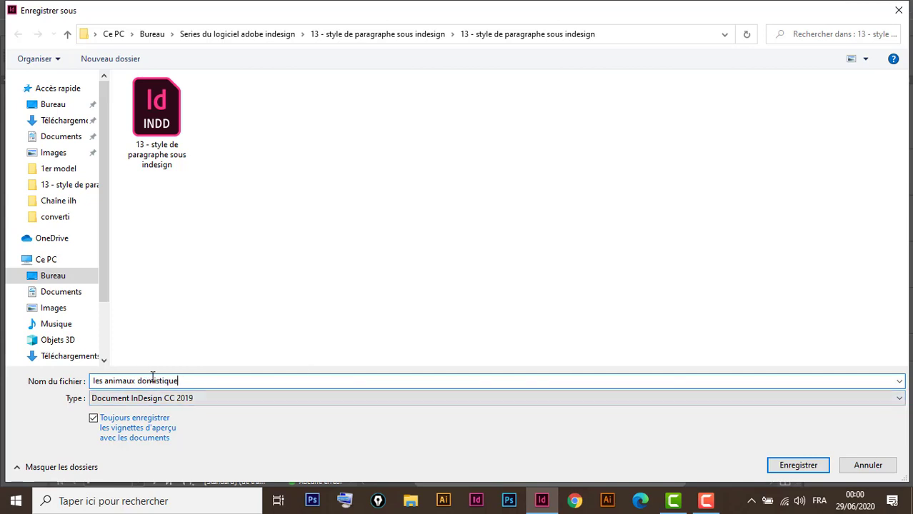
key("Delete")
type("es")
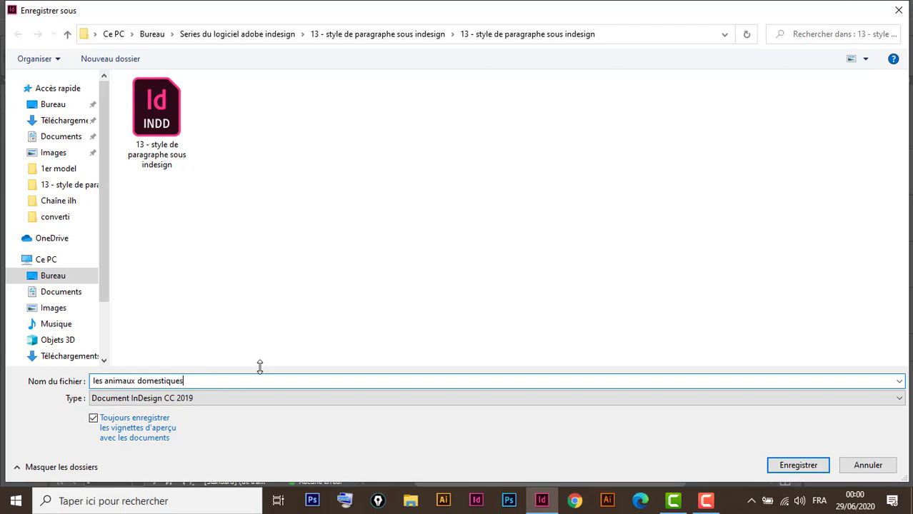
left_click(808, 466)
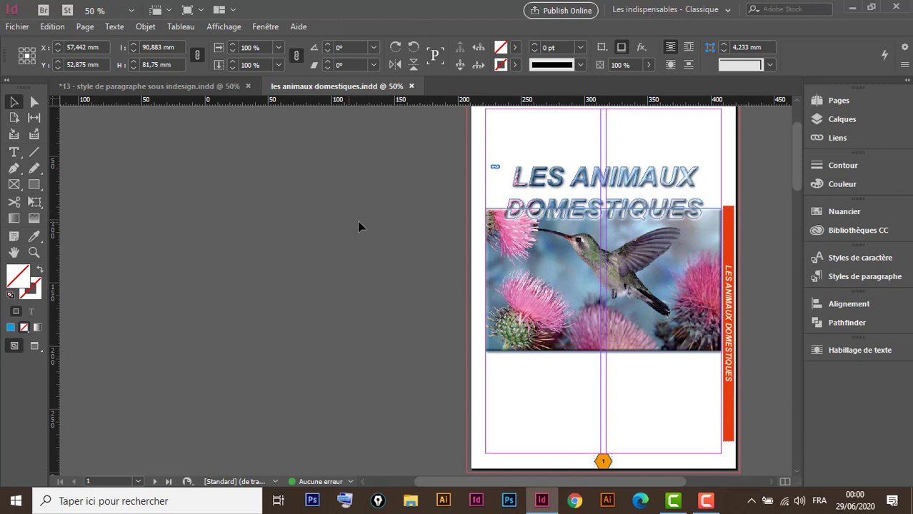
- Start exporting the magazine in Adobe PDF (Print) format under the file name "les animaux domestiques"
left_click(18, 27)
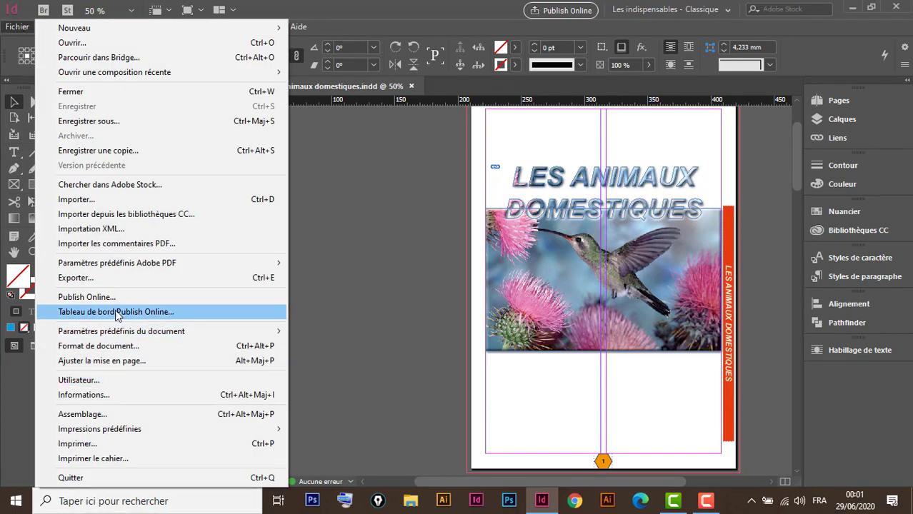
left_click(106, 278)
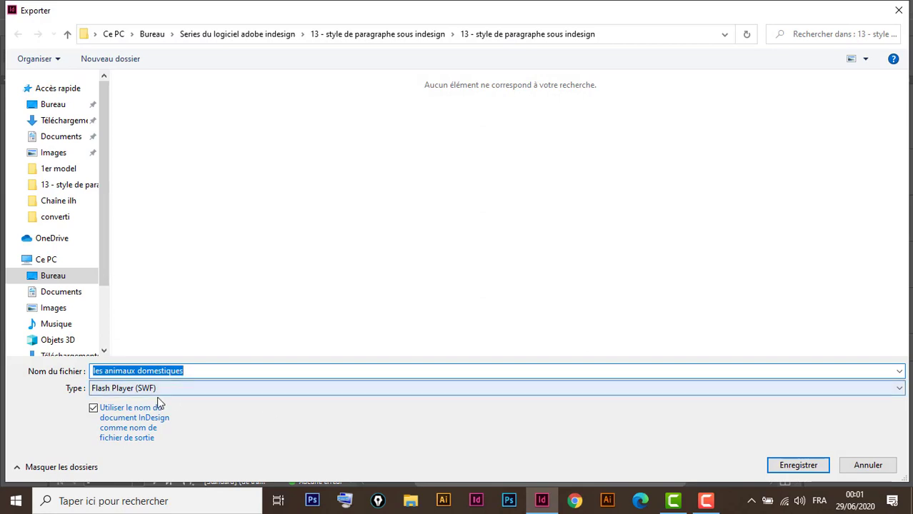
left_click(187, 389)
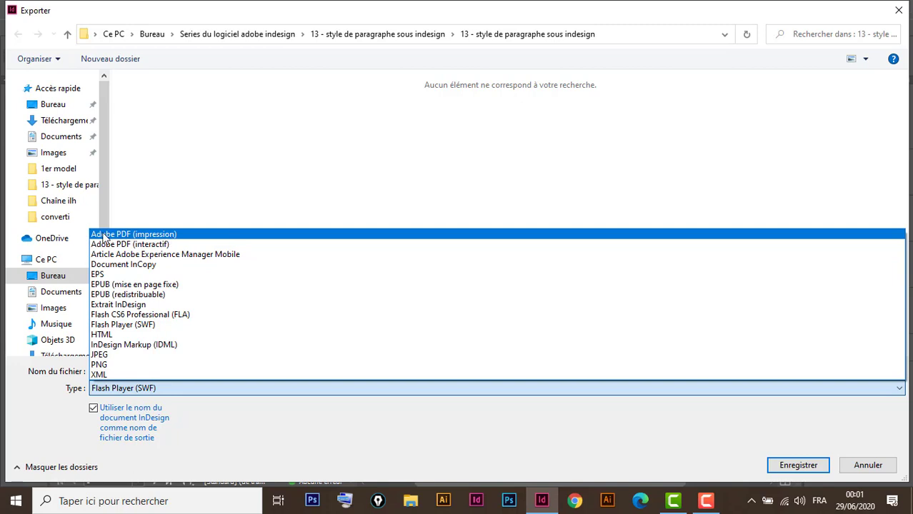
left_click(196, 235)
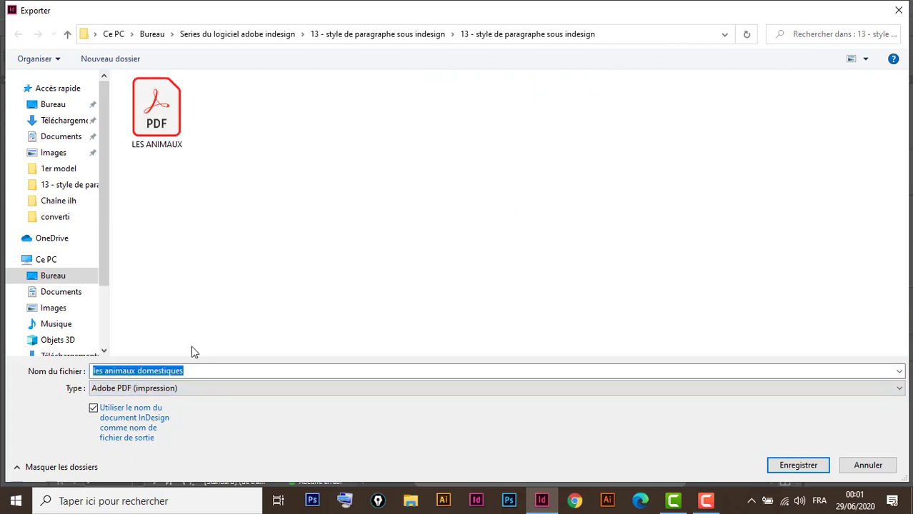
left_click(785, 465)
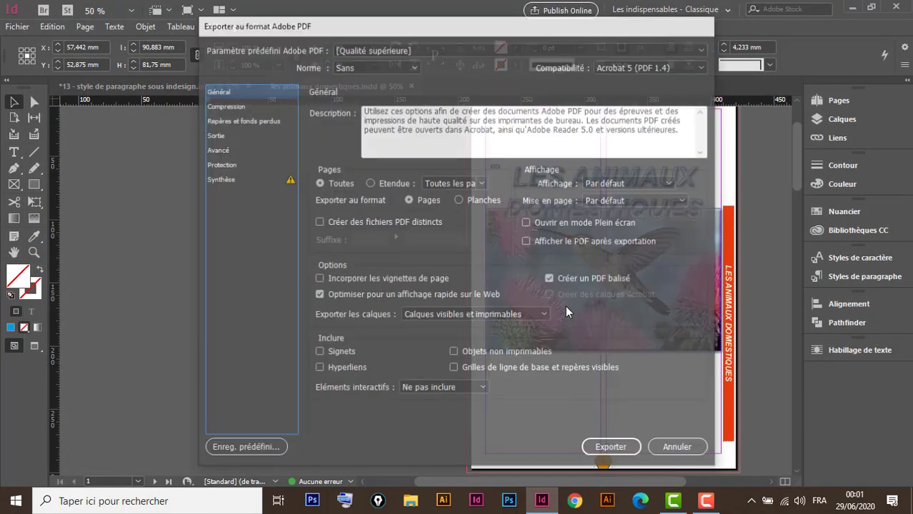
- Set the PDF export's compatibility to Acrobat 8/9 (PDF 1.7)
left_click_drag(473, 29, 391, 75)
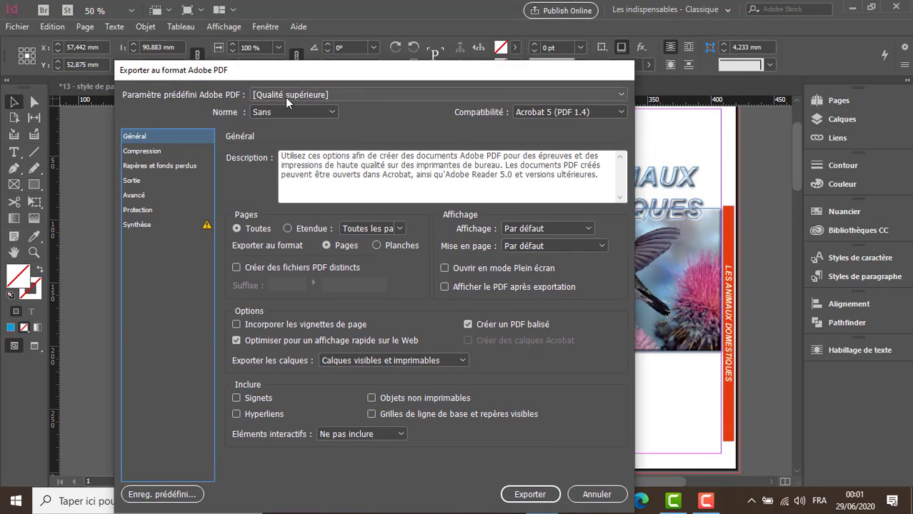
left_click(590, 112)
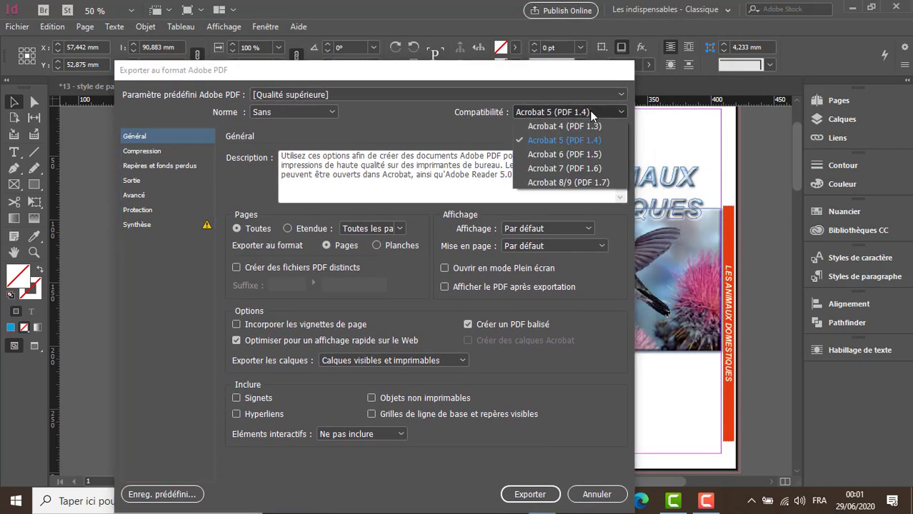
left_click(583, 185)
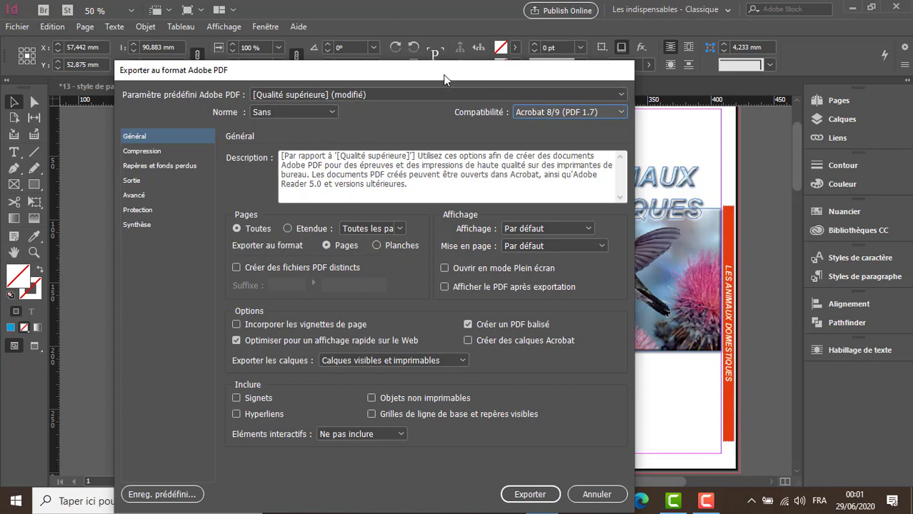
left_click_drag(443, 75, 332, 174)
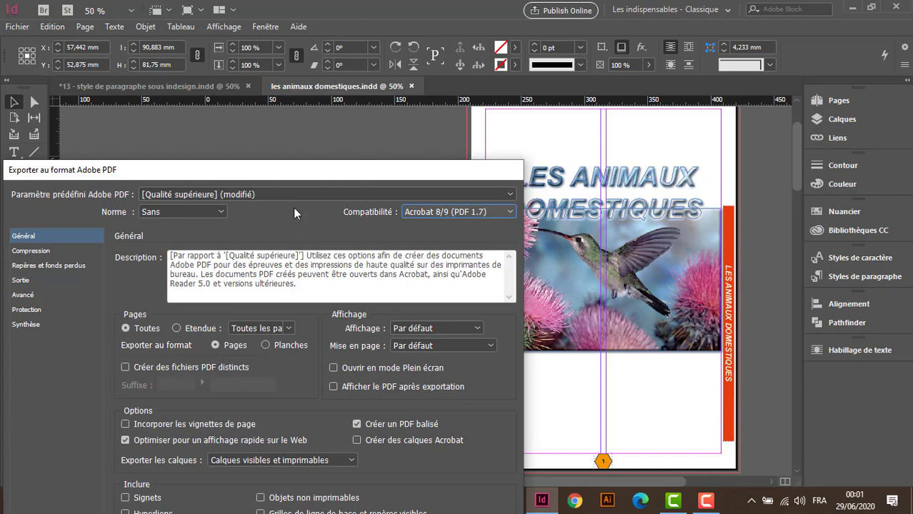
- Export all pages to PDF as spreads, with the file set to open in full-screen mode
left_click(268, 345)
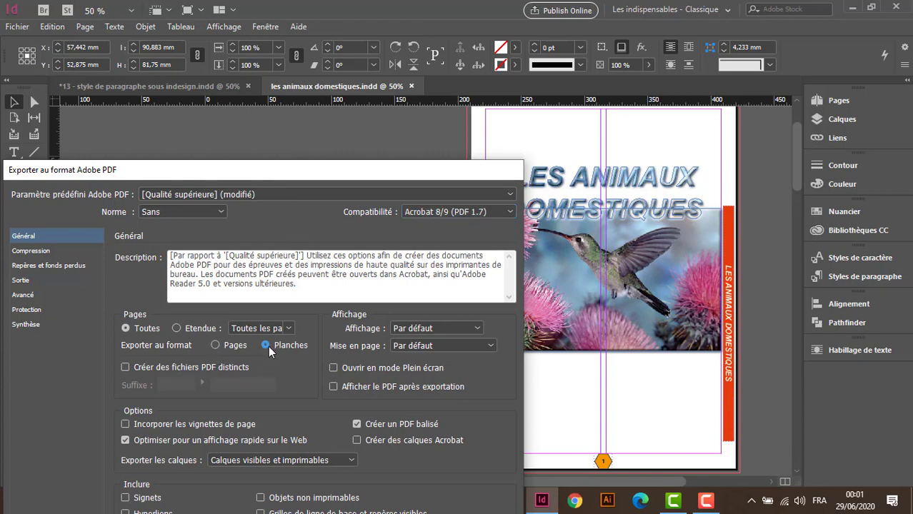
left_click_drag(294, 182, 369, 46)
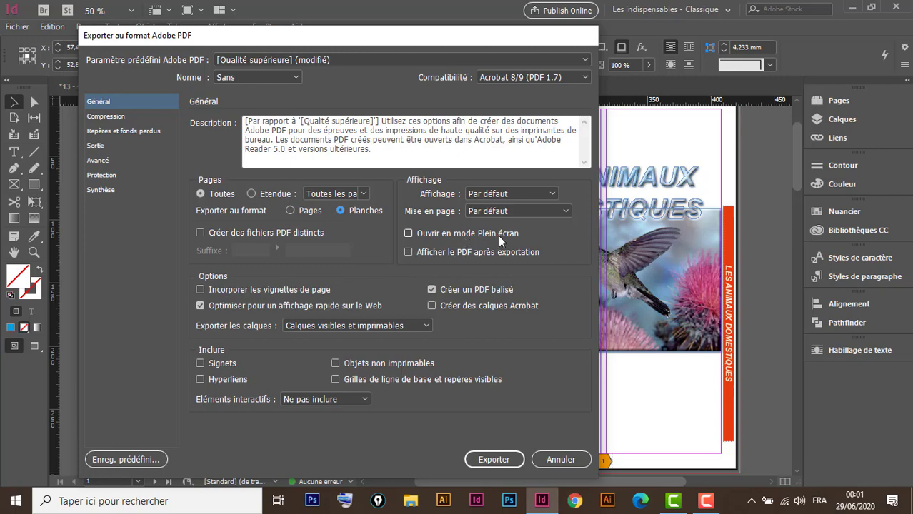
left_click(408, 234)
left_click_drag(416, 40, 501, 21)
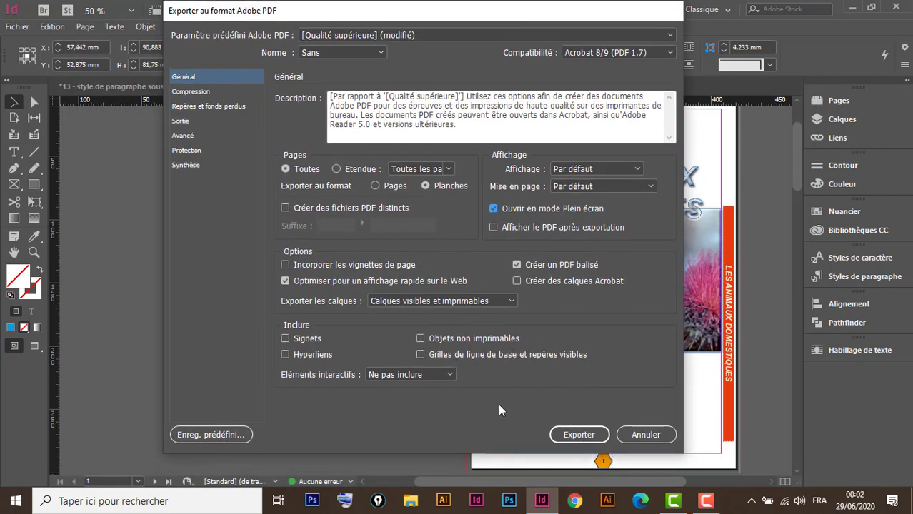
left_click(577, 434)
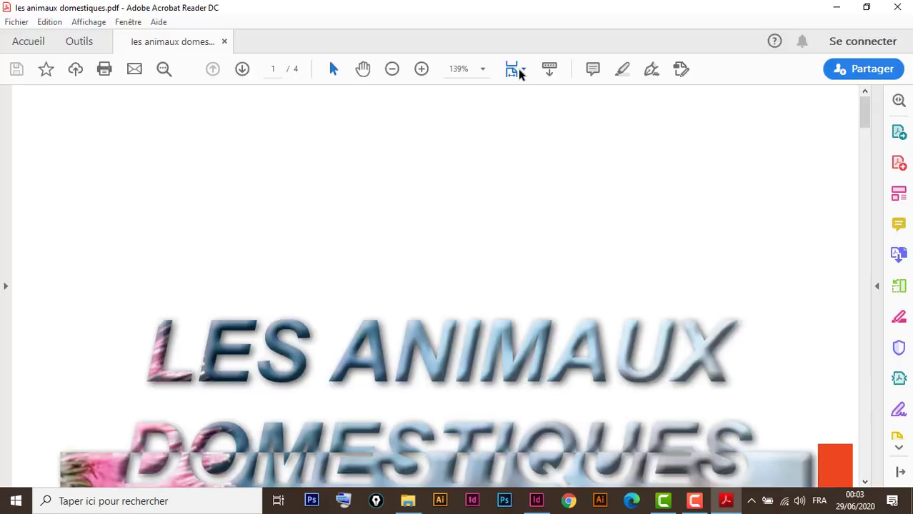
- Switch to "les animaux domestiques.pdf" in Acrobat Reader, check each full page from cover to bird spread, and close it
left_click(522, 69)
left_click(548, 116)
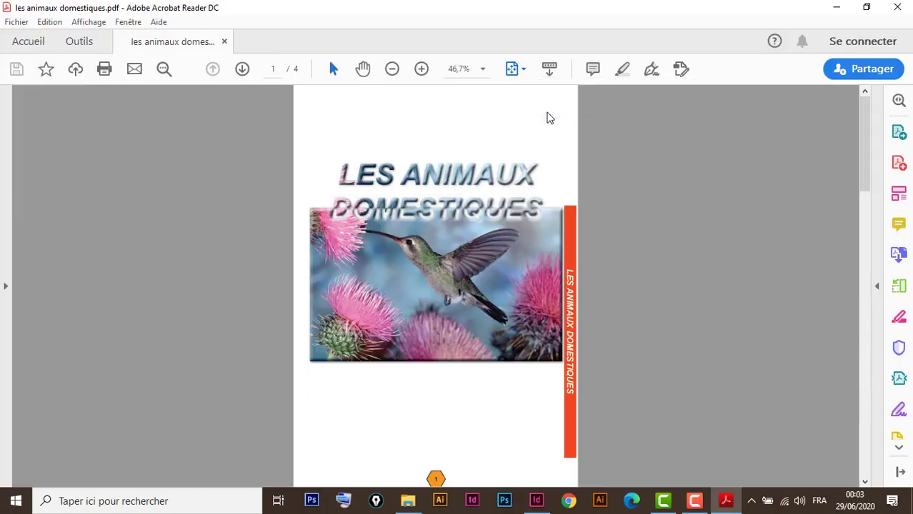
left_click(242, 69)
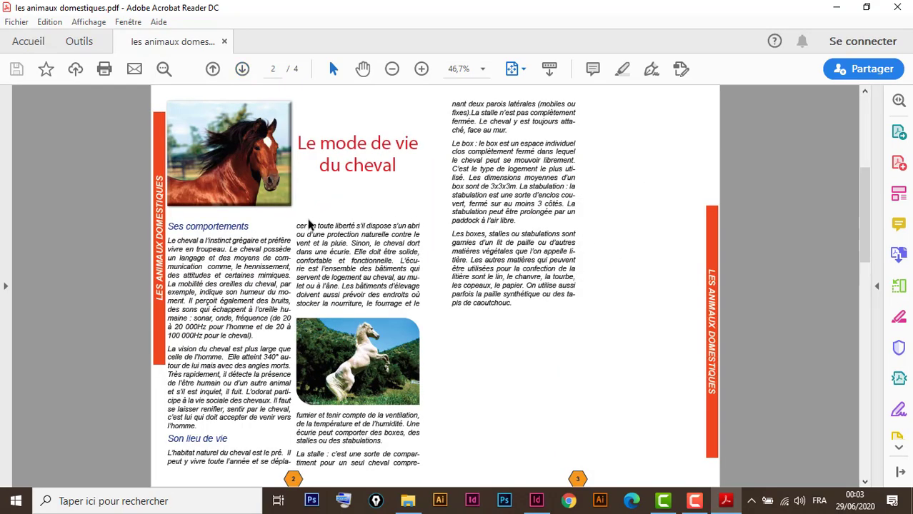
left_click(242, 69)
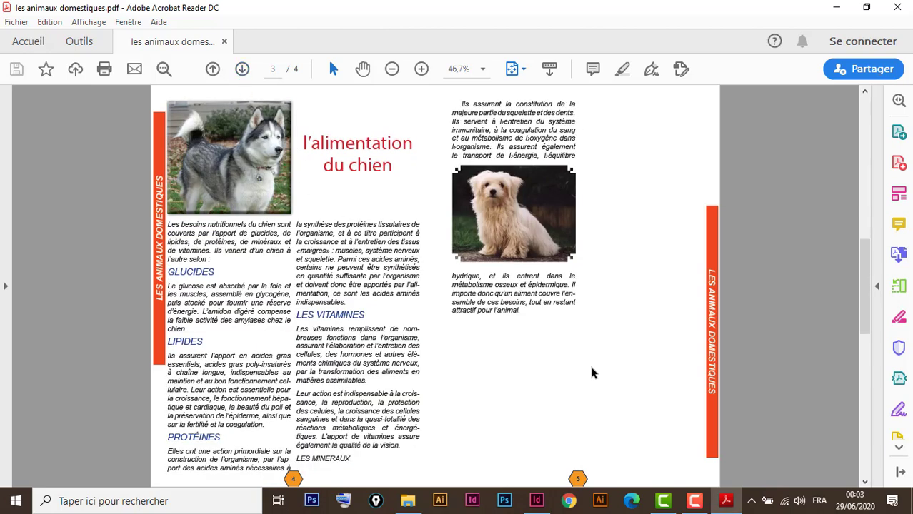
scroll(590, 371, "down", 2)
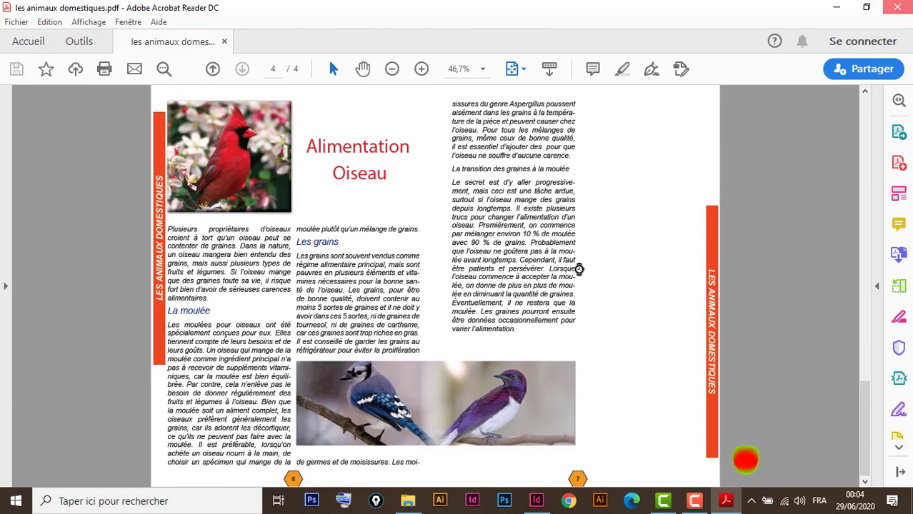
left_click(897, 7)
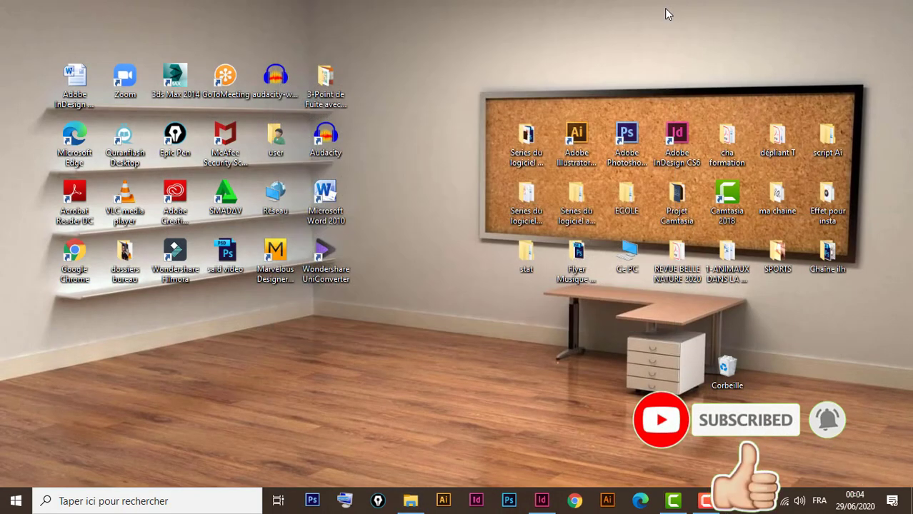
left_click(665, 10)
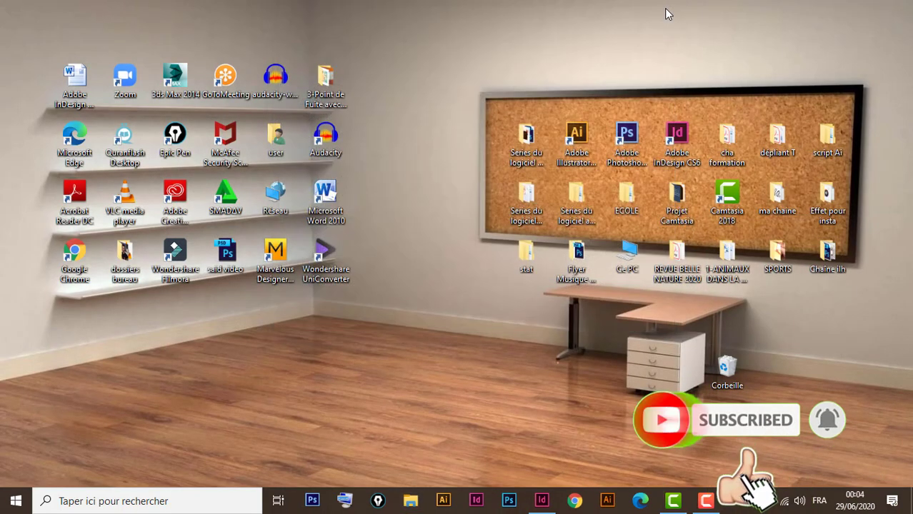